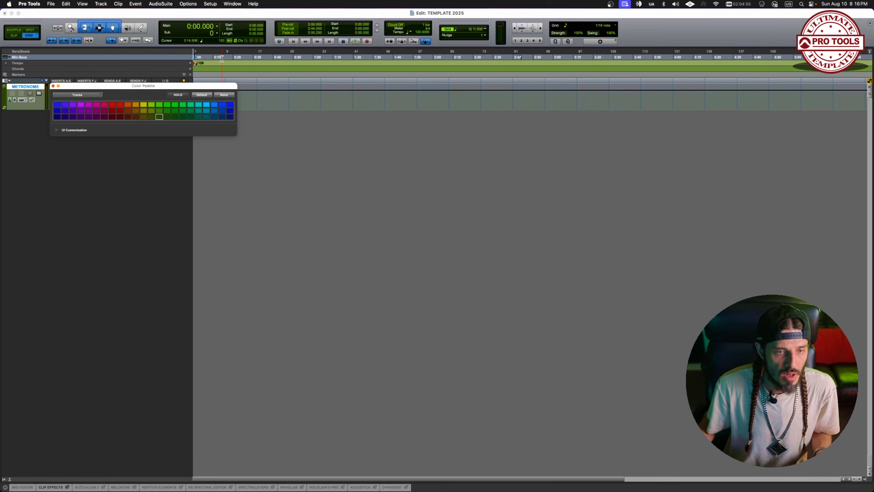
# Step: Remove the METRONOME track's colour and slightly reduce its track height
pyautogui.click(225, 95)
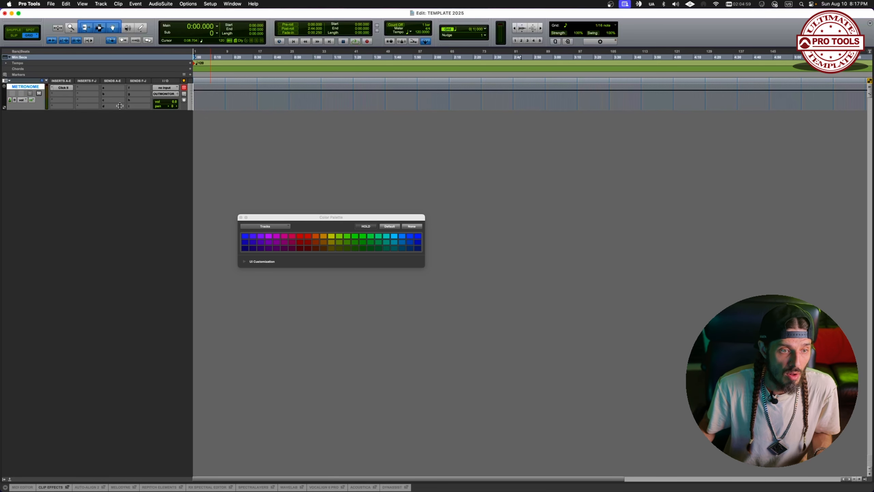
pyautogui.moveTo(121, 110); pyautogui.dragTo(121, 99)
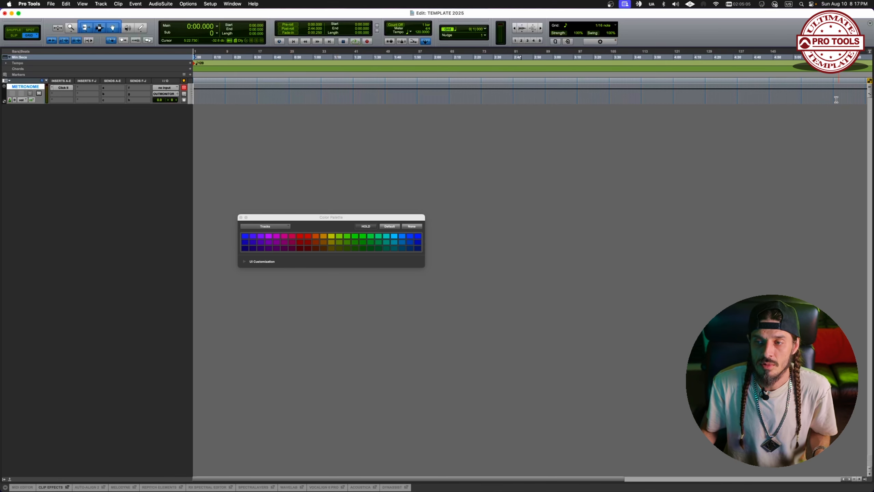
# Step: Switch the session to manual tempo by turning off the Conductor track
pyautogui.click(427, 43)
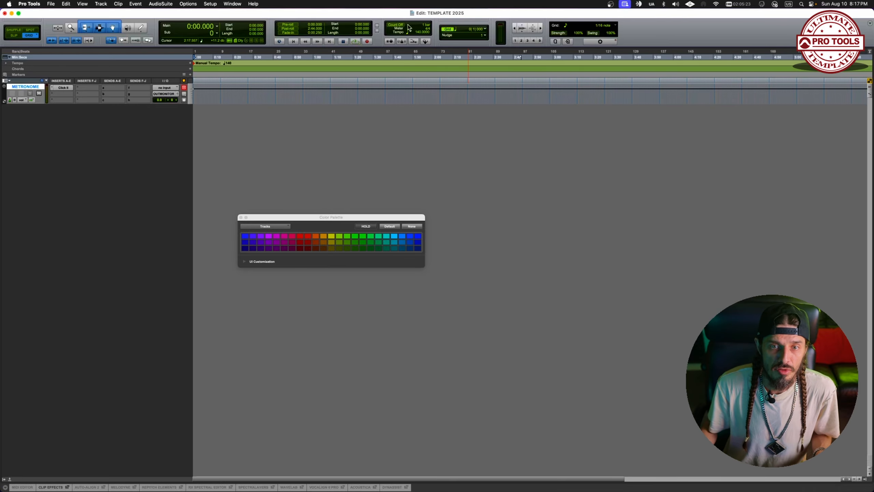
pyautogui.click(426, 42)
pyautogui.click(426, 42)
pyautogui.click(426, 42)
pyautogui.click(426, 43)
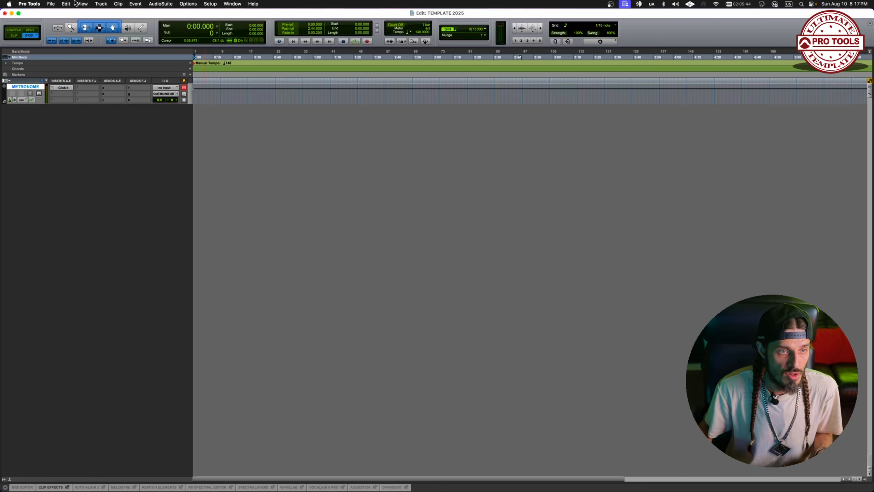
# Step: Start a batch of new tracks with a stereo Master Fader named ==MASTER
pyautogui.click(101, 4)
pyautogui.click(110, 16)
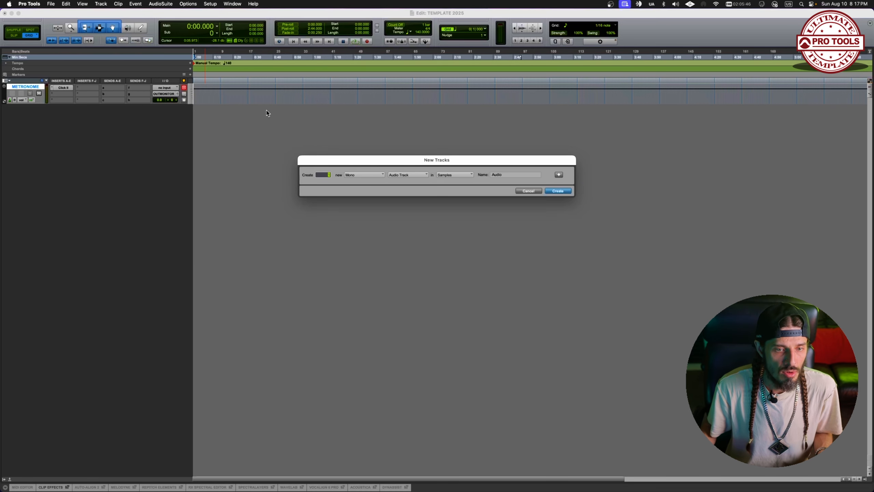
pyautogui.click(407, 174)
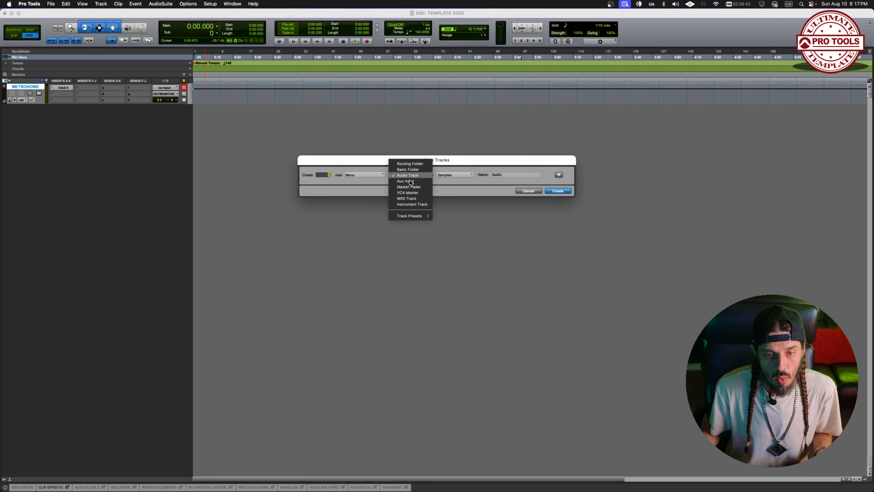
pyautogui.click(409, 187)
pyautogui.moveTo(508, 176); pyautogui.dragTo(462, 177)
pyautogui.write('== MASTER')
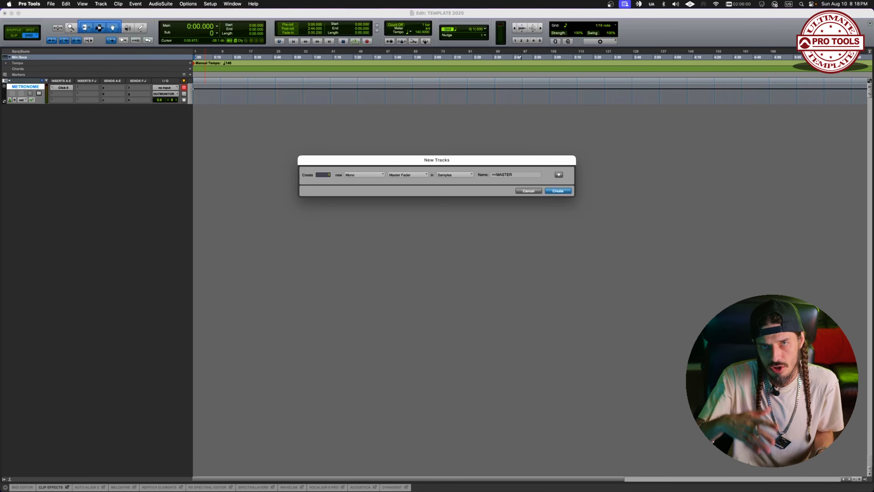
pyautogui.click(362, 175)
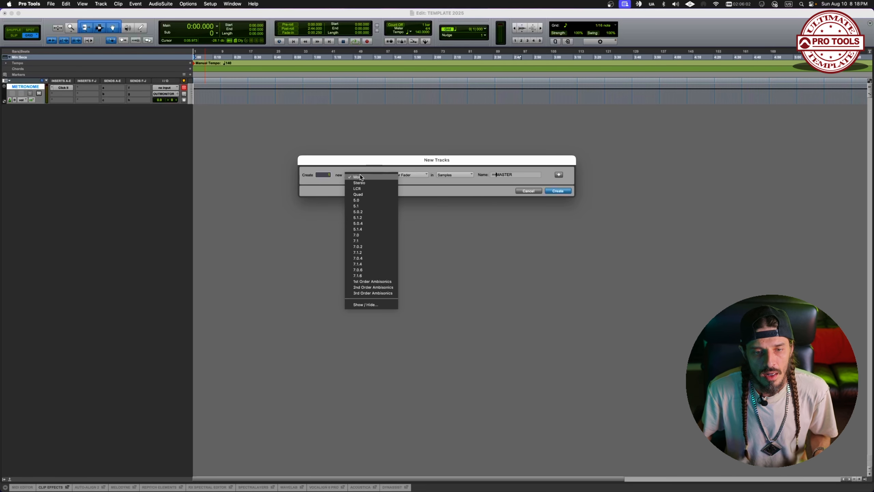
pyautogui.click(363, 181)
# Step: Add a stereo audio track named BEAT FULL to the new-track batch
pyautogui.click(558, 176)
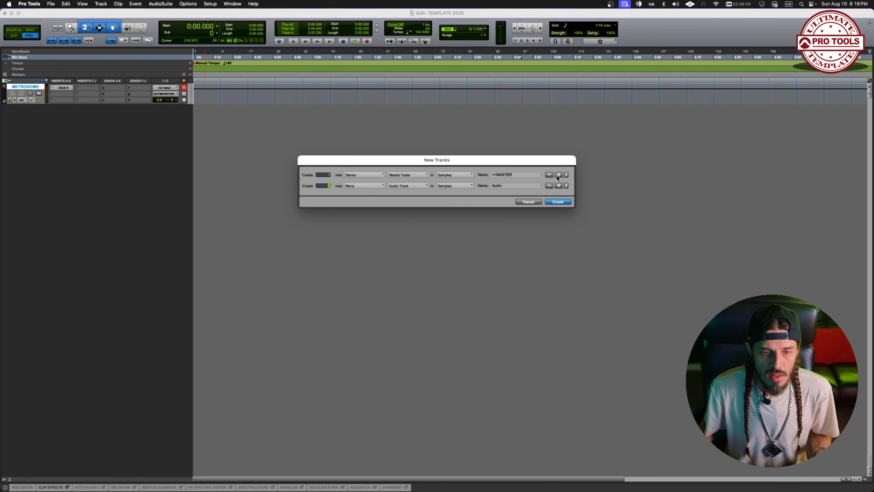
pyautogui.click(360, 186)
pyautogui.click(360, 196)
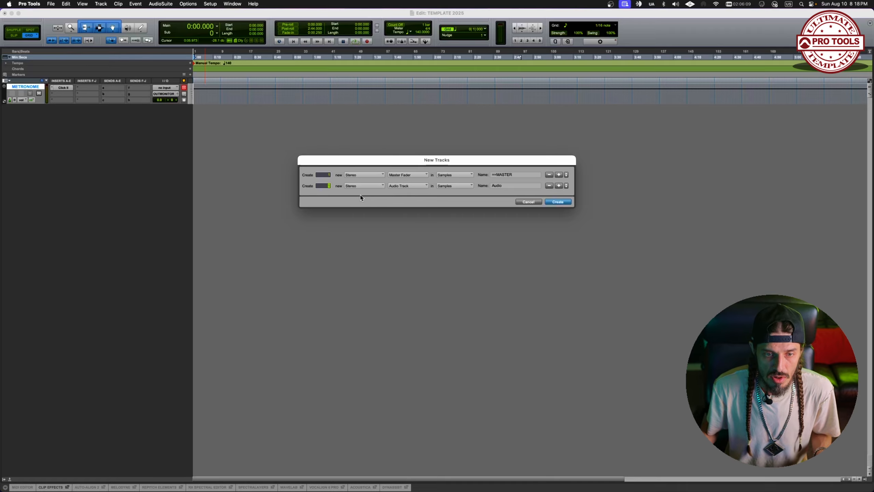
pyautogui.press('Tab')
pyautogui.write('BEAT FU')
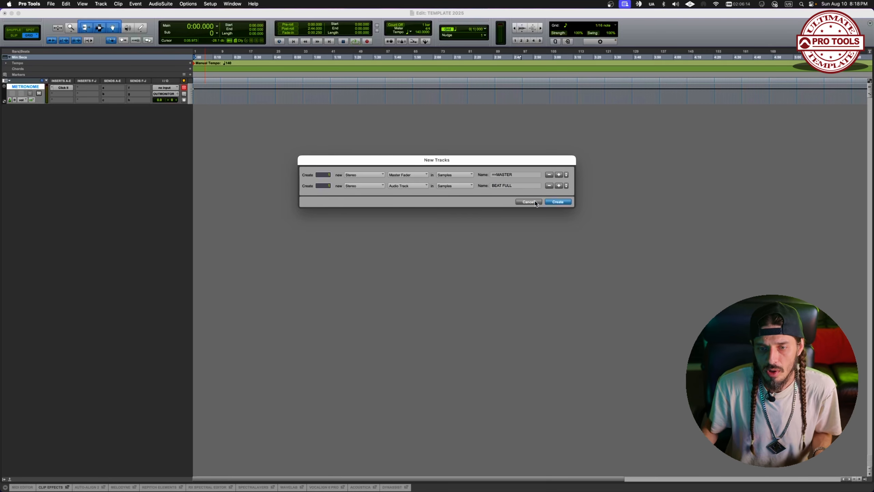
# Step: Add two mono audio tracks named MAIN to the new-track batch
pyautogui.click(558, 186)
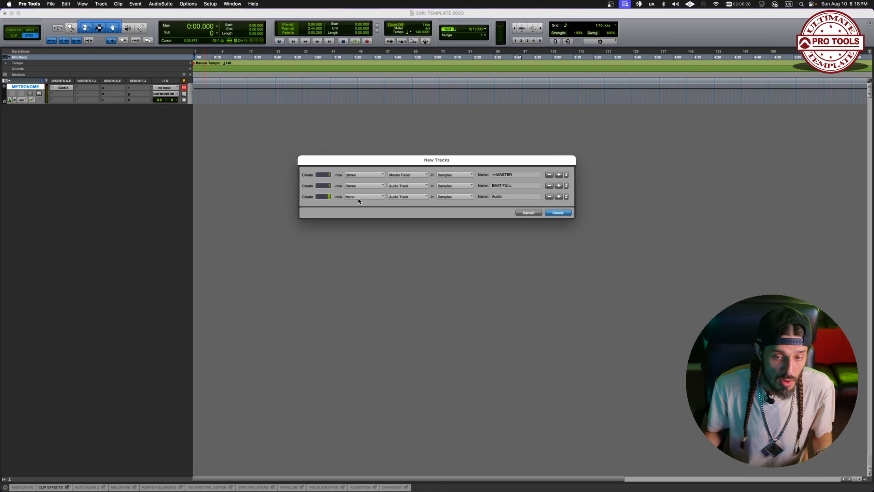
pyautogui.doubleClick(506, 197)
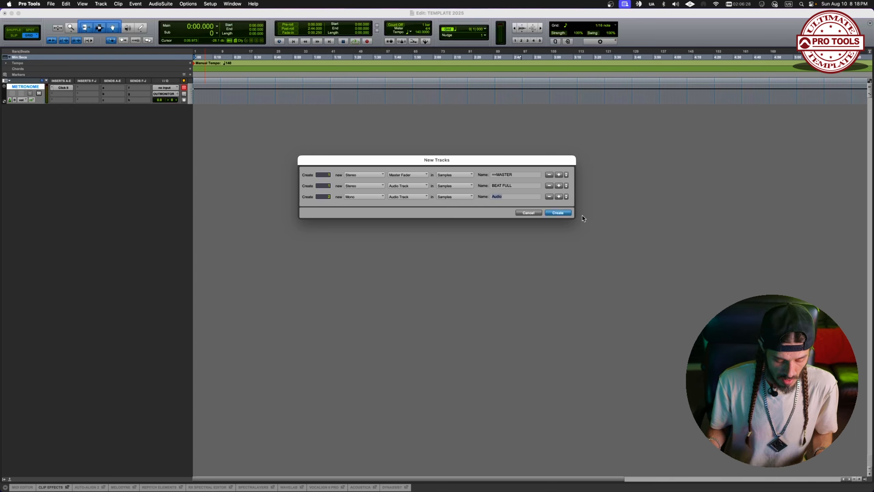
pyautogui.write('MAIN')
# Step: Add three mono audio tracks named BACK and two named ADL to the new-track batch
pyautogui.click(559, 197)
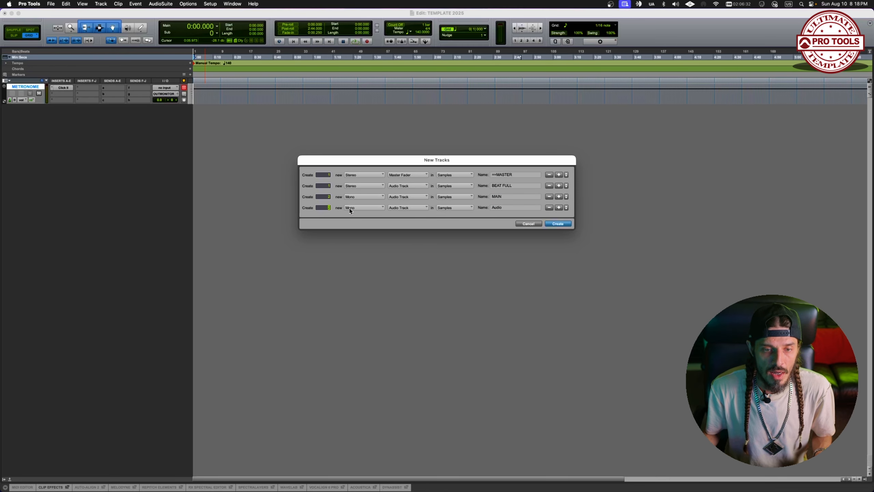
pyautogui.doubleClick(500, 207)
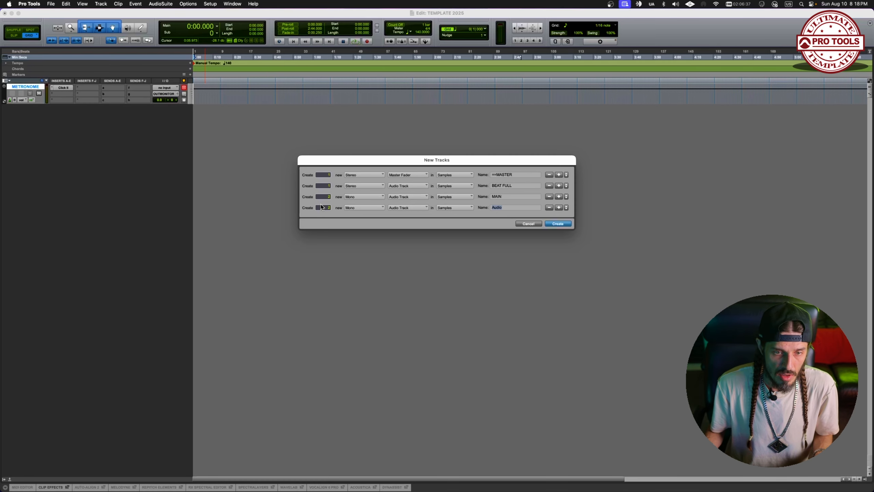
pyautogui.click(322, 206)
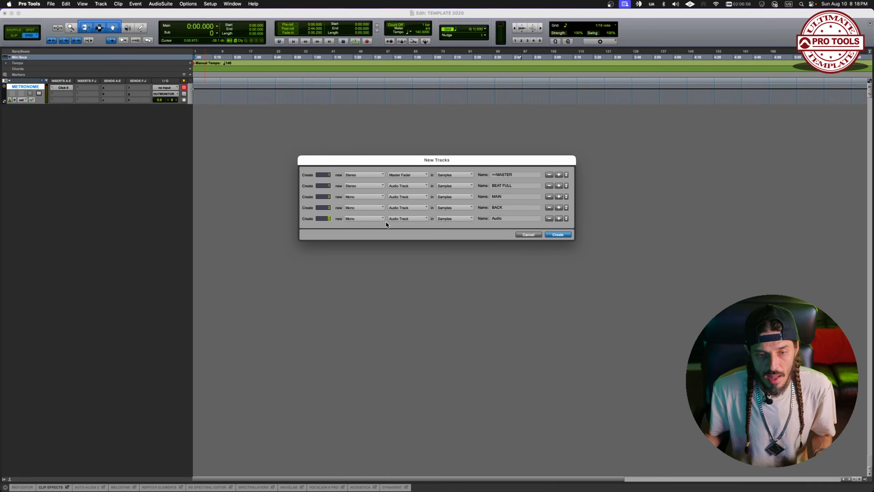
pyautogui.press('Tab')
pyautogui.write('ADL')
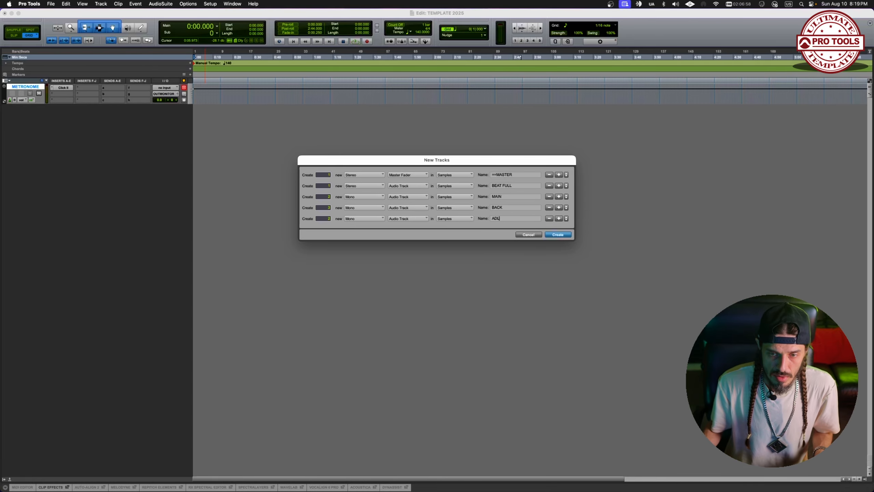
# Step: Add a stereo routing folder named =BEATALL to the new-track batch
pyautogui.click(559, 218)
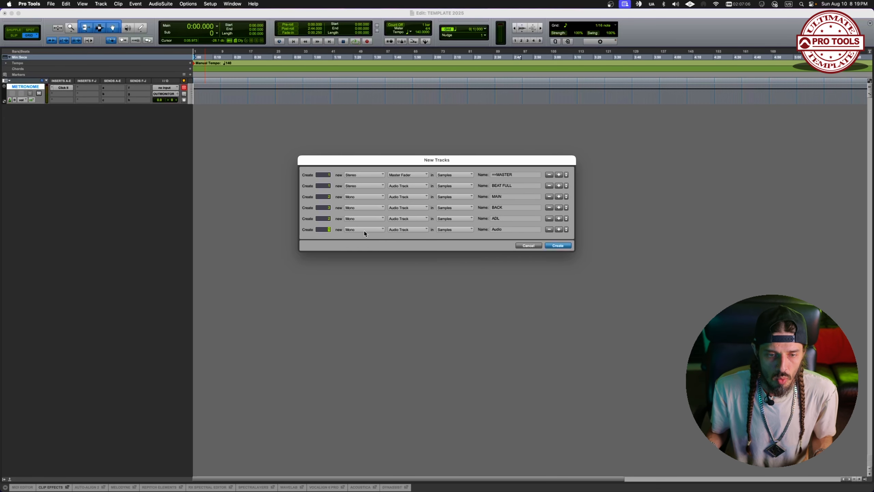
pyautogui.click(408, 230)
pyautogui.click(414, 217)
pyautogui.click(512, 230)
pyautogui.write('=BEATALL')
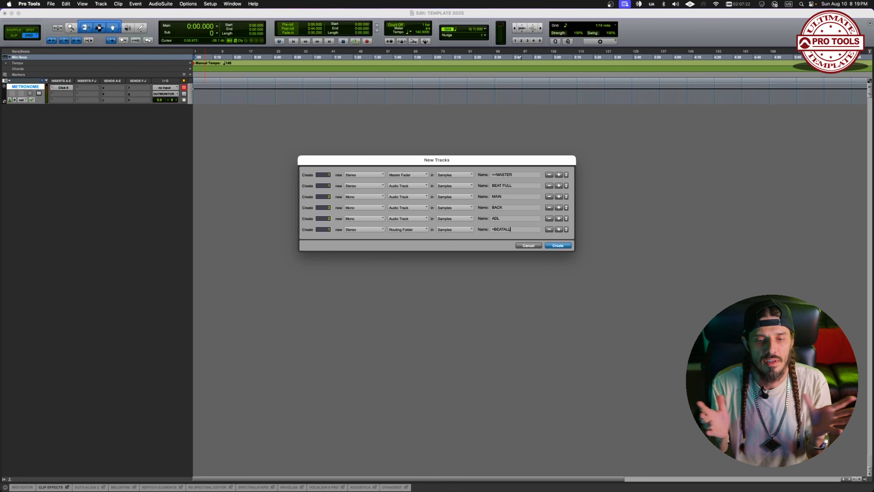
# Step: Add a stereo routing folder named =VOCALL to the new-track batch
pyautogui.click(558, 229)
pyautogui.click(413, 240)
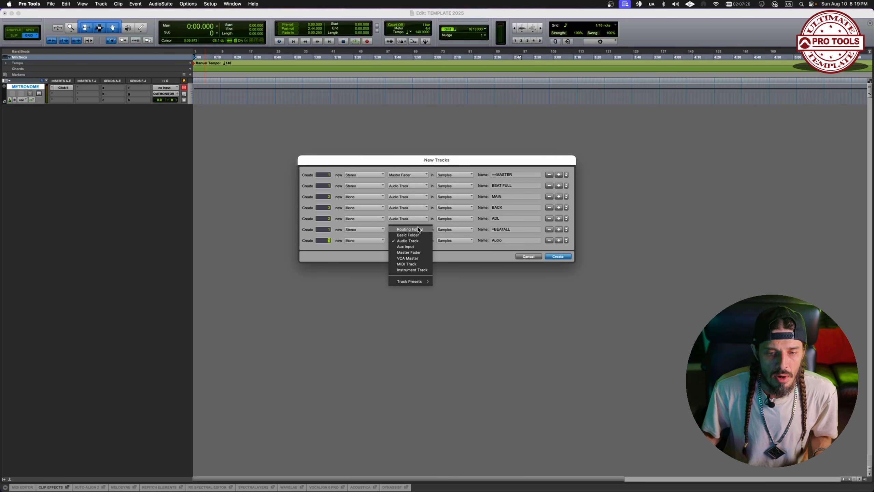
pyautogui.click(418, 230)
pyautogui.doubleClick(497, 240)
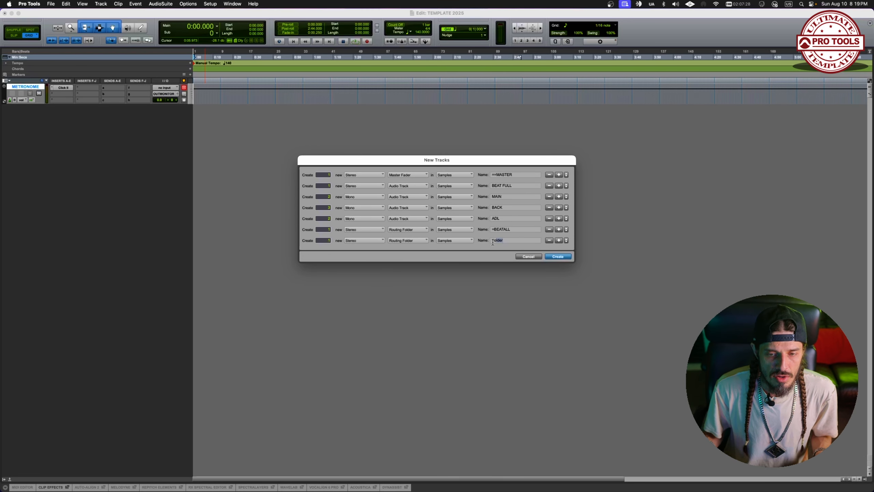
pyautogui.write('=VO')
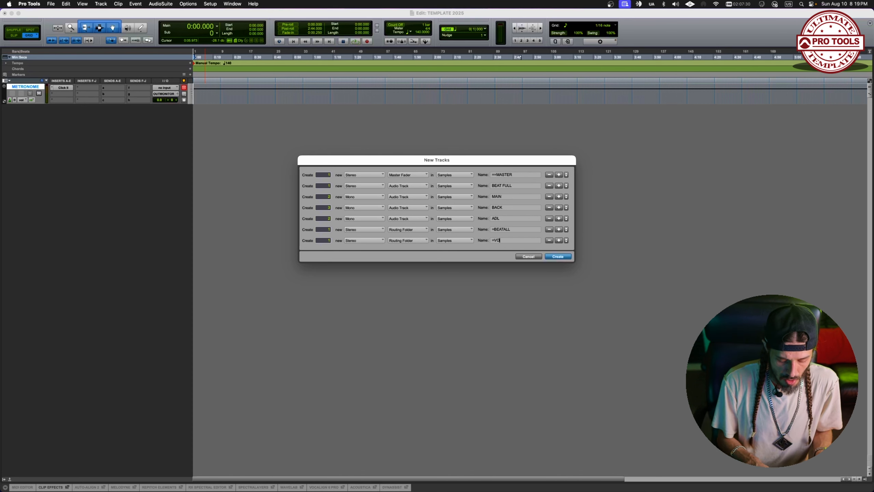
pyautogui.write('CALL')
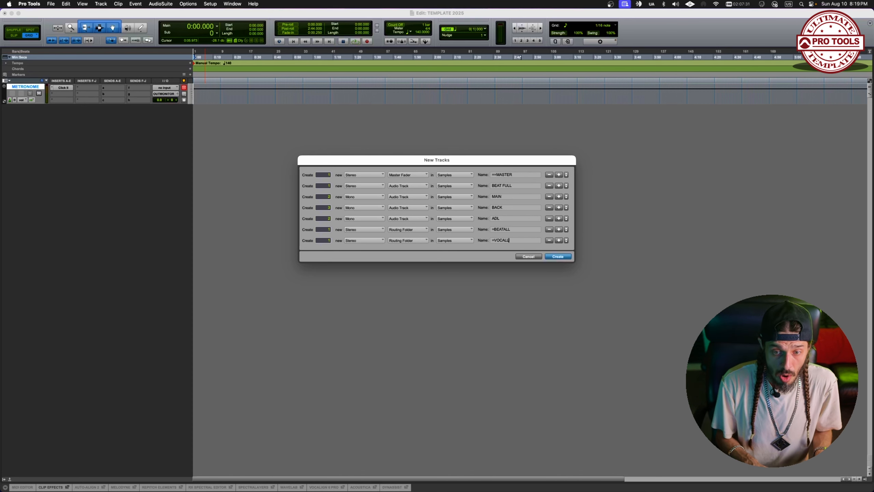
# Step: Add a stereo audio track named REF to the new-track batch
pyautogui.click(558, 240)
pyautogui.click(354, 250)
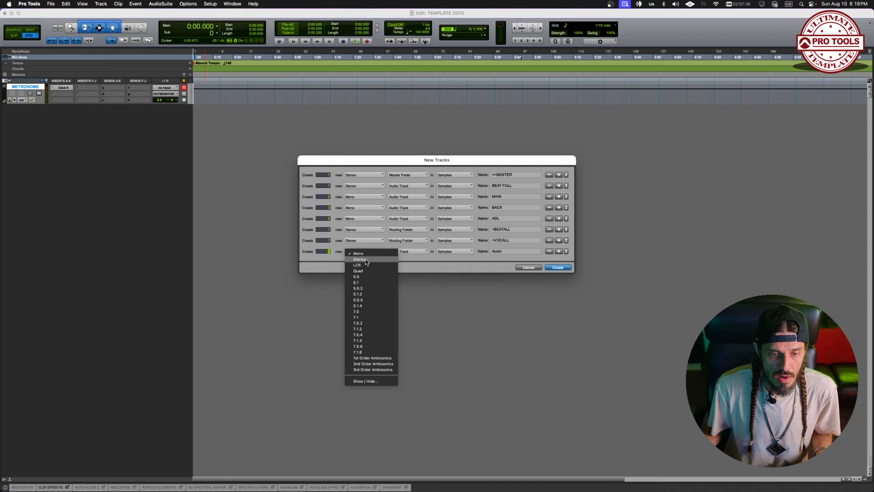
pyautogui.click(365, 259)
pyautogui.doubleClick(505, 252)
pyautogui.write('REFERENCE')
pyautogui.press('BackSpace')
pyautogui.press('BackSpace')
pyautogui.press('BackSpace')
pyautogui.press('BackSpace')
pyautogui.press('BackSpace')
pyautogui.press('BackSpace')
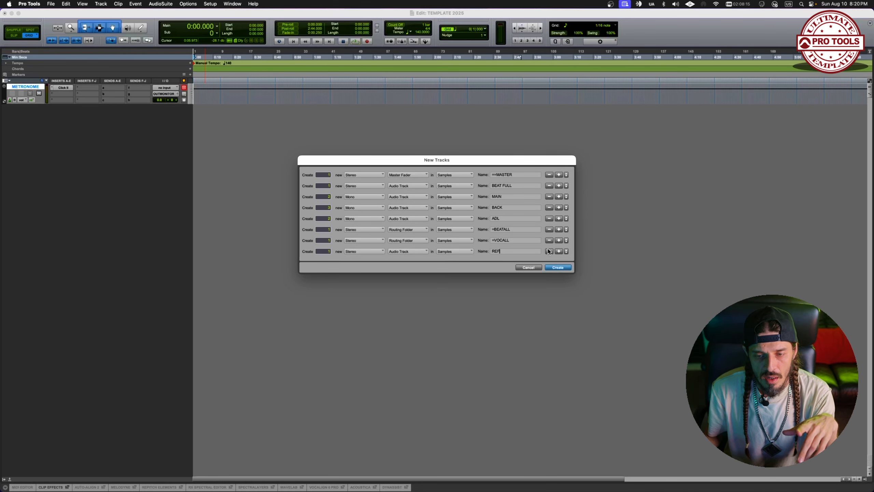
# Step: Add one mono audio track named ±RVB and one named ±DLY to the new-track batch
pyautogui.click(558, 250)
pyautogui.write('1')
pyautogui.press('Tab')
pyautogui.write('±RVB')
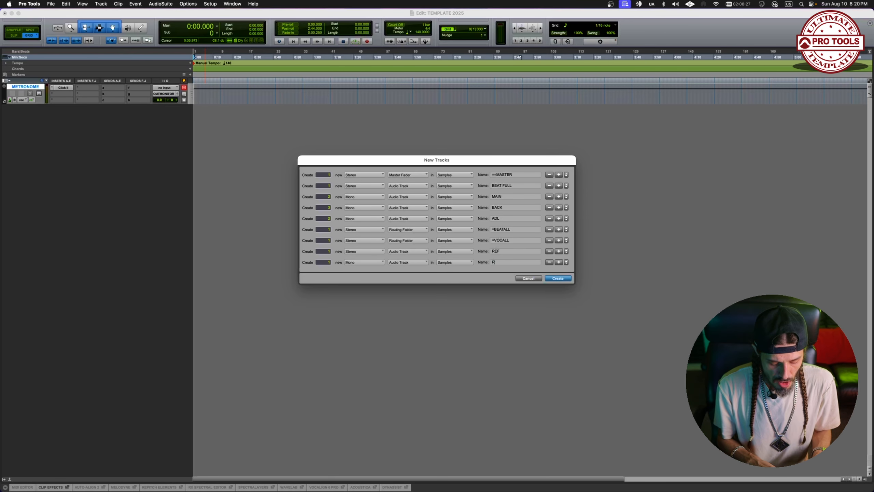
pyautogui.click(558, 261)
pyautogui.press('Tab')
pyautogui.write('±DLY')
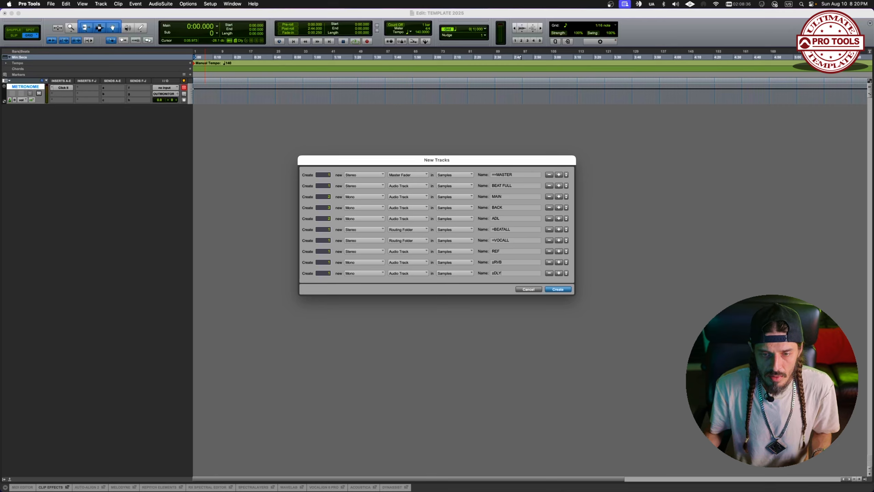
# Step: Add a stereo routing folder named =FXALL and create the whole batch of tracks
pyautogui.click(559, 273)
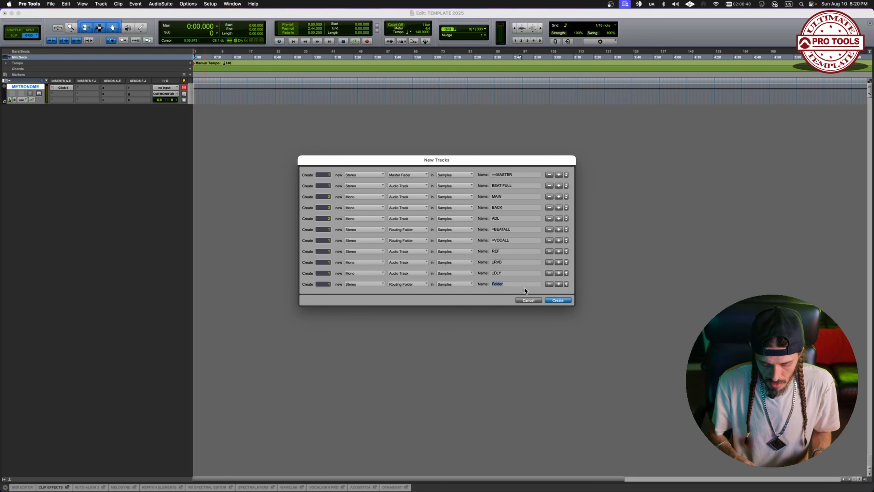
pyautogui.write('=')
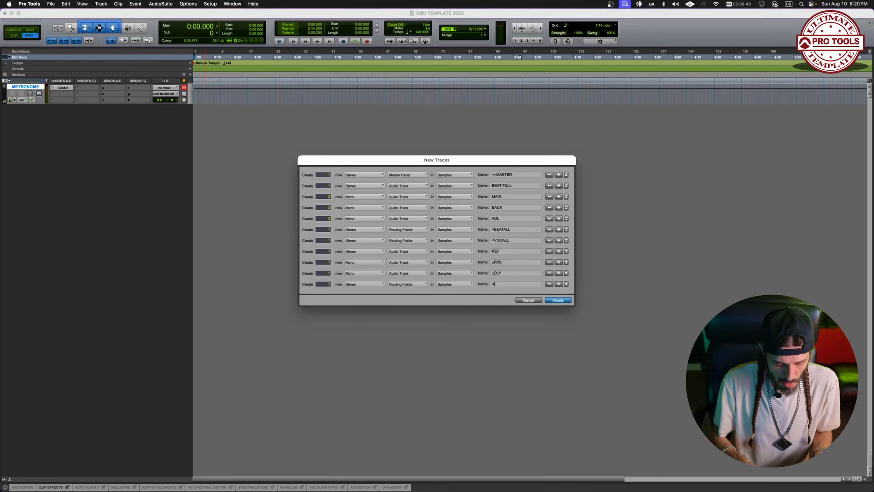
pyautogui.write('FXALL')
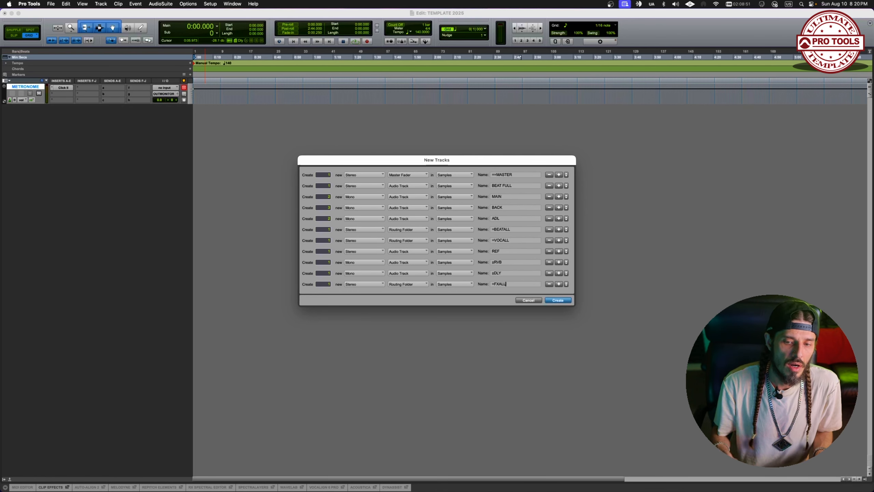
pyautogui.press('Return')
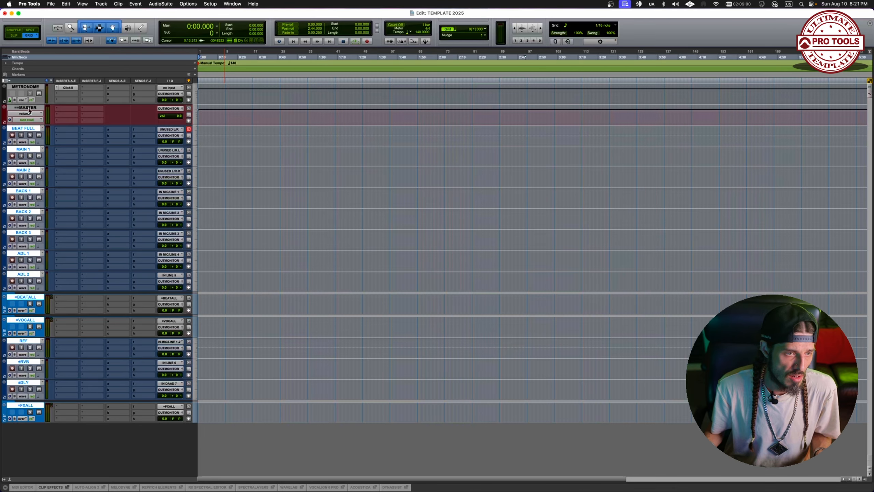
# Step: Colour the ==MASTER track bright purple and move it to the end of the track list, below =FXALL
pyautogui.click(29, 111)
pyautogui.press('alt+super+c')
pyautogui.click(81, 127)
pyautogui.moveTo(32, 109); pyautogui.dragTo(53, 430)
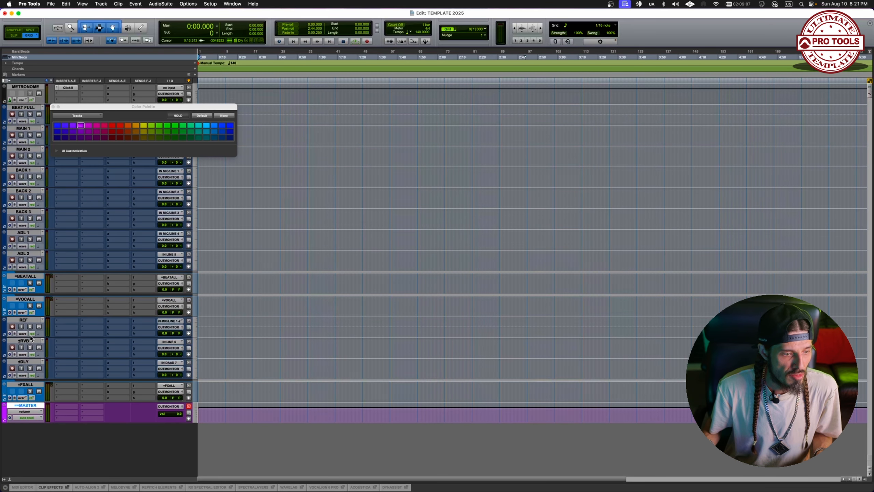
# Step: Colour the REF track dark teal and move it directly above BEAT FULL
pyautogui.click(24, 320)
pyautogui.click(199, 137)
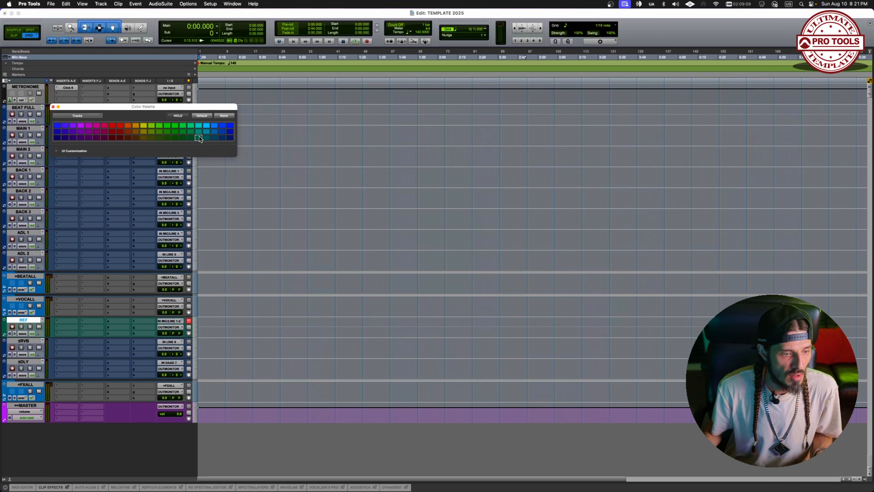
pyautogui.moveTo(26, 319); pyautogui.dragTo(26, 110)
# Step: Colour the =BEATALL, =VOCALL and =FXALL folders bright violet, and the ±RVB and ±DLY tracks bright turquoise
pyautogui.click(31, 297)
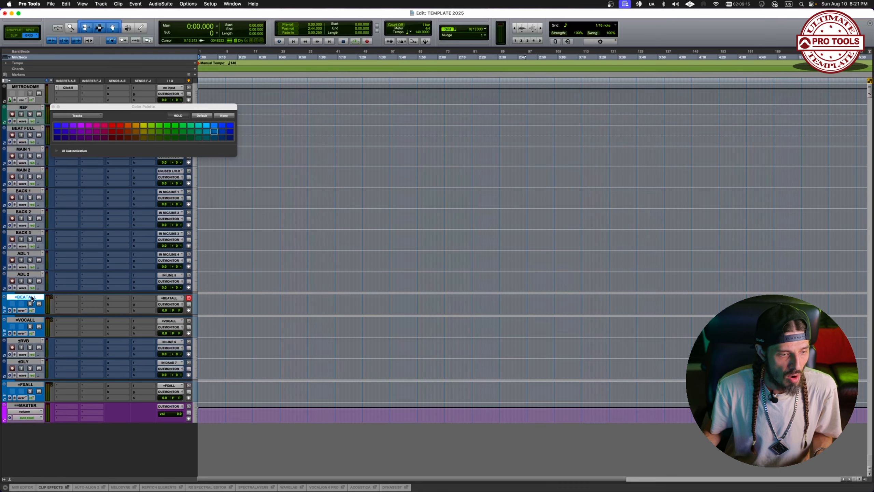
pyautogui.keyDown('super'); pyautogui.click(31, 320); pyautogui.keyUp('super')
pyautogui.keyDown('super'); pyautogui.click(33, 385); pyautogui.keyUp('super')
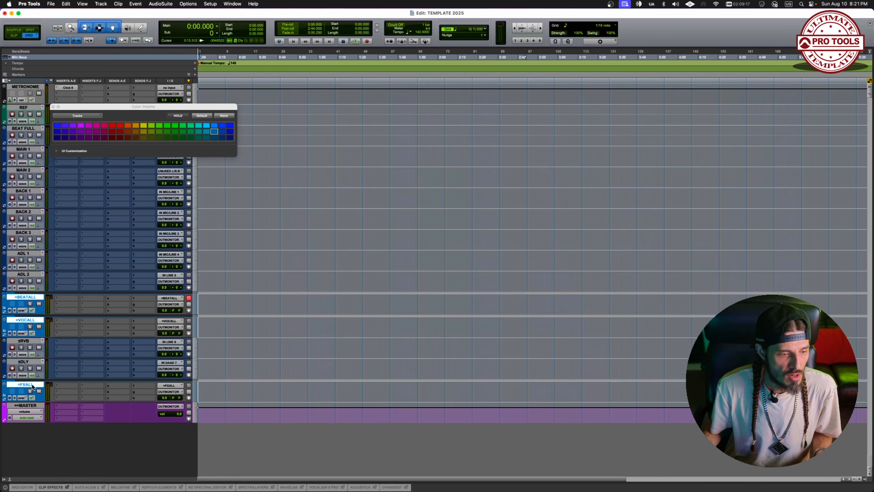
pyautogui.click(73, 125)
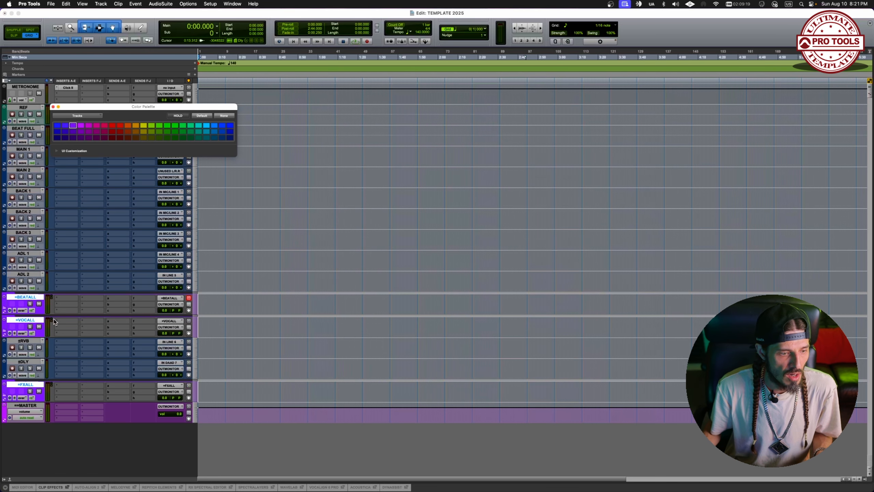
pyautogui.click(24, 341)
pyautogui.keyDown('super'); pyautogui.click(23, 361); pyautogui.keyUp('super')
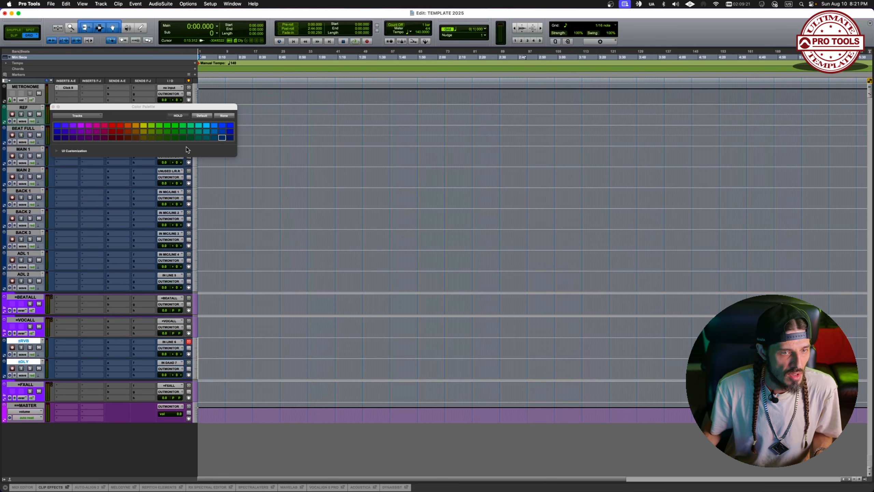
pyautogui.doubleClick(199, 125)
# Step: Colour the ADL 1 and ADL 2 tracks light blue, and the BACK 1 to BACK 3 tracks orange
pyautogui.click(24, 274)
pyautogui.keyDown('shift'); pyautogui.click(30, 255); pyautogui.keyUp('shift')
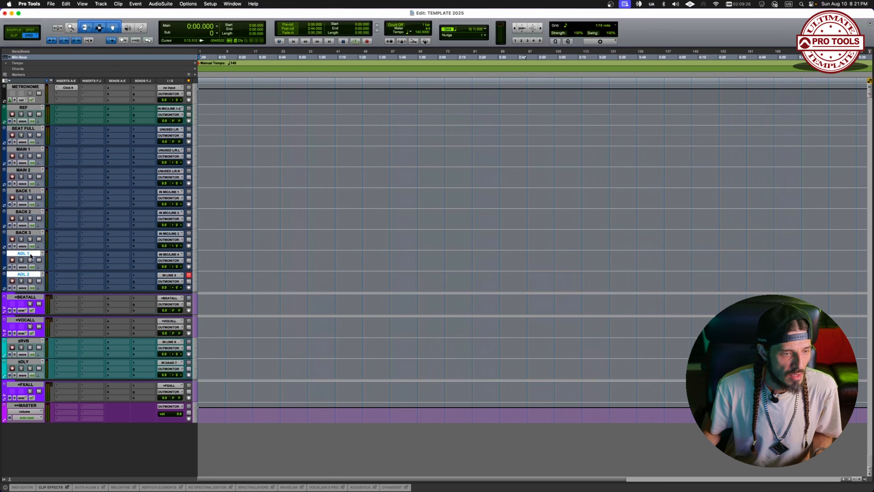
pyautogui.doubleClick(4, 260)
pyautogui.click(259, 260)
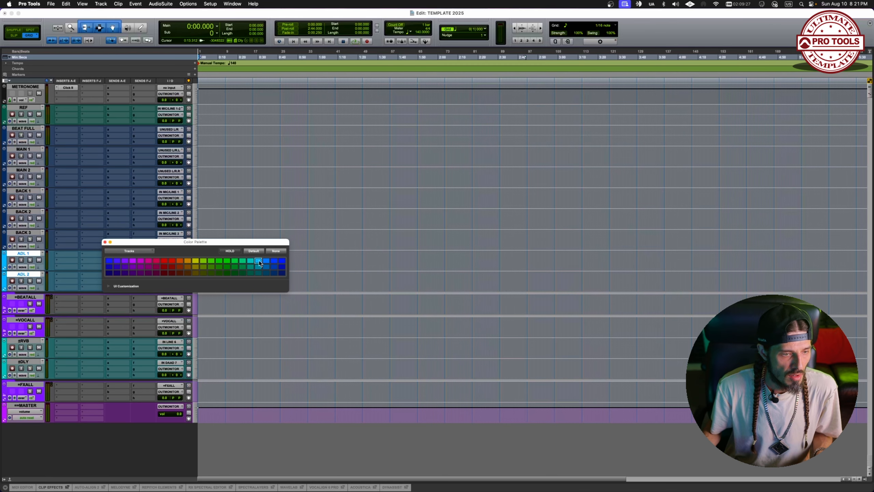
pyautogui.click(23, 233)
pyautogui.keyDown('shift'); pyautogui.click(30, 191); pyautogui.keyUp('shift')
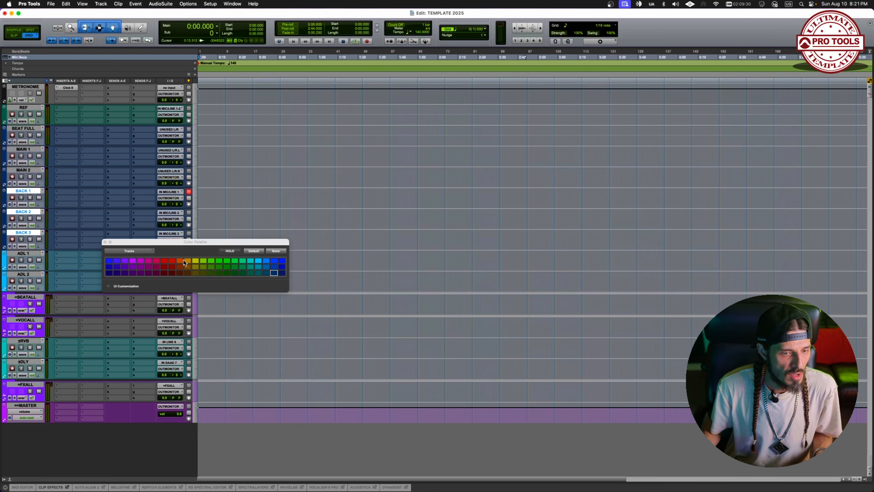
pyautogui.click(183, 260)
# Step: Colour MAIN 1 and MAIN 2 yellow and BEAT FULL dark red, and close the colour palette
pyautogui.click(24, 170)
pyautogui.keyDown('shift'); pyautogui.click(34, 151); pyautogui.keyUp('shift')
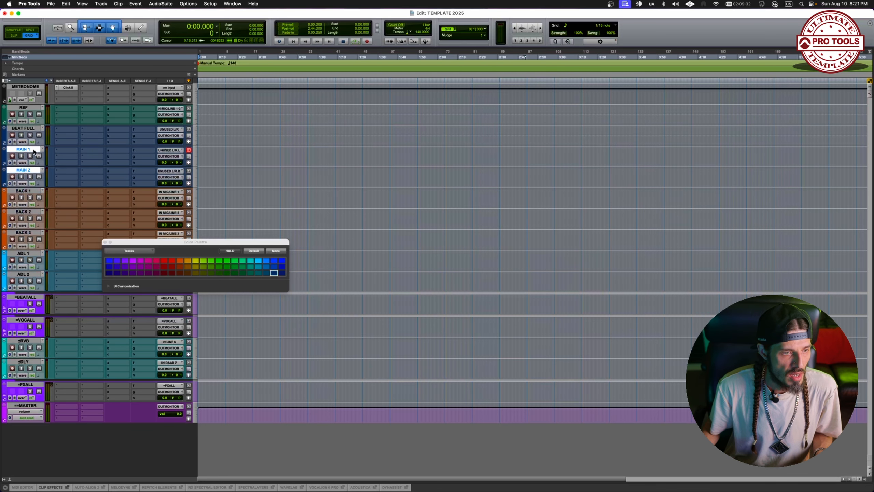
pyautogui.click(195, 260)
pyautogui.click(28, 128)
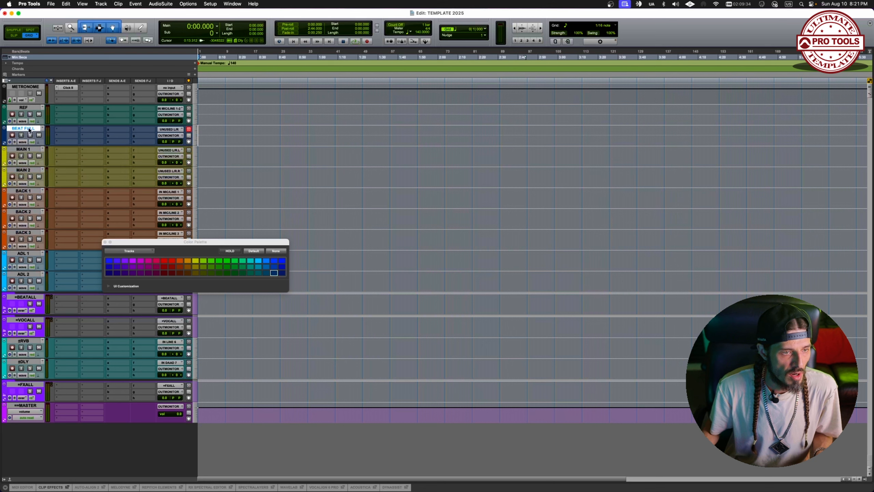
pyautogui.click(171, 273)
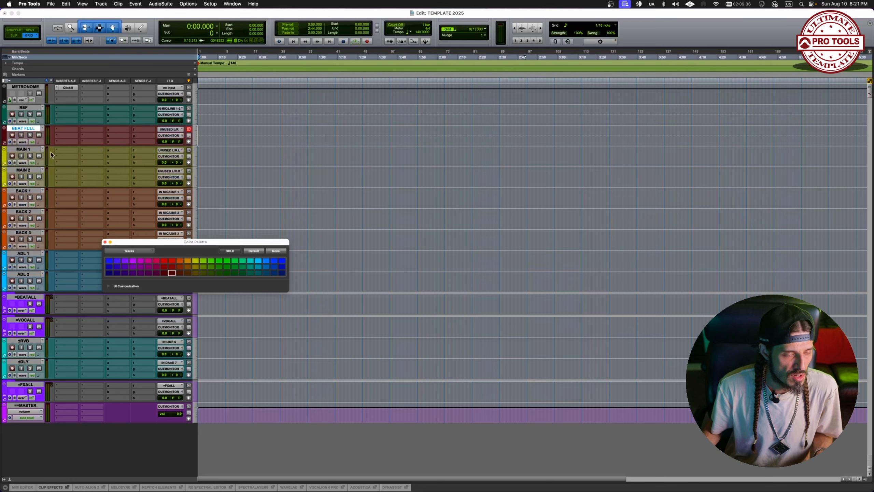
pyautogui.moveTo(182, 245); pyautogui.dragTo(326, 208)
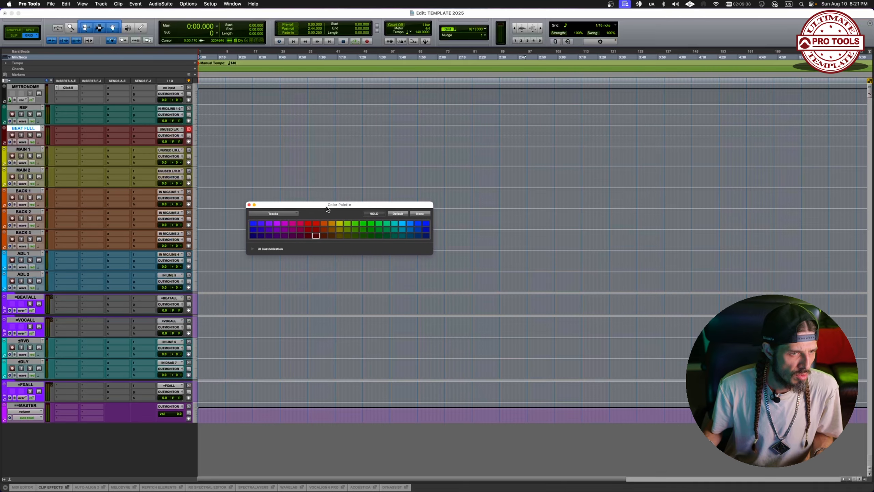
pyautogui.click(249, 205)
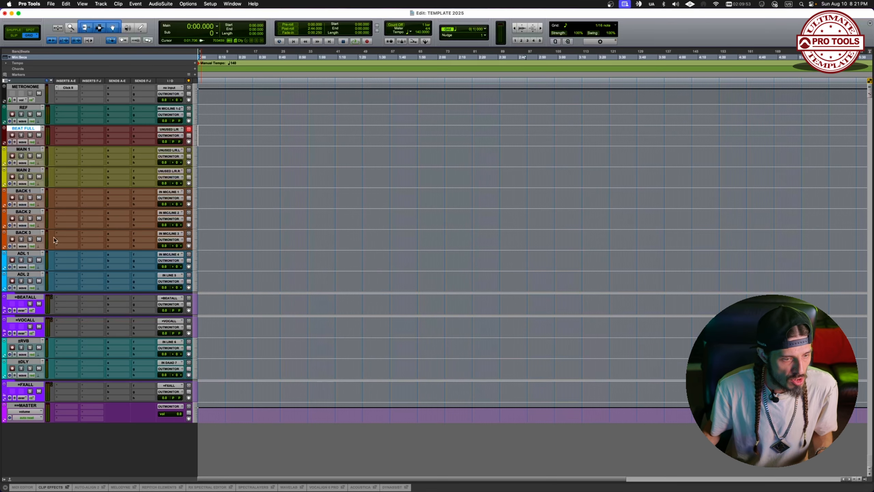
# Step: Move the =BEATALL folder directly above BEAT FULL and the =VOCALL folder directly above MAIN 1
pyautogui.moveTo(36, 300); pyautogui.dragTo(32, 128)
pyautogui.moveTo(33, 321); pyautogui.dragTo(31, 193)
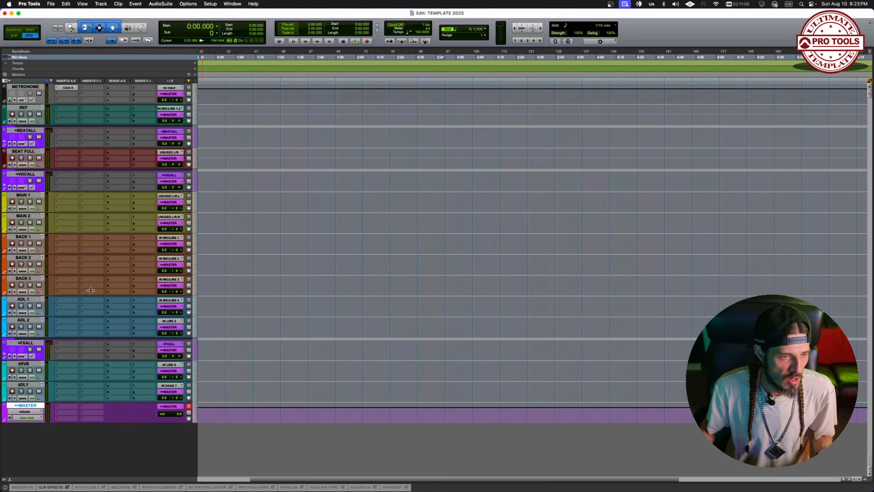
# Step: Nest the BEAT FULL track inside the =BEATALL folder
pyautogui.click(30, 132)
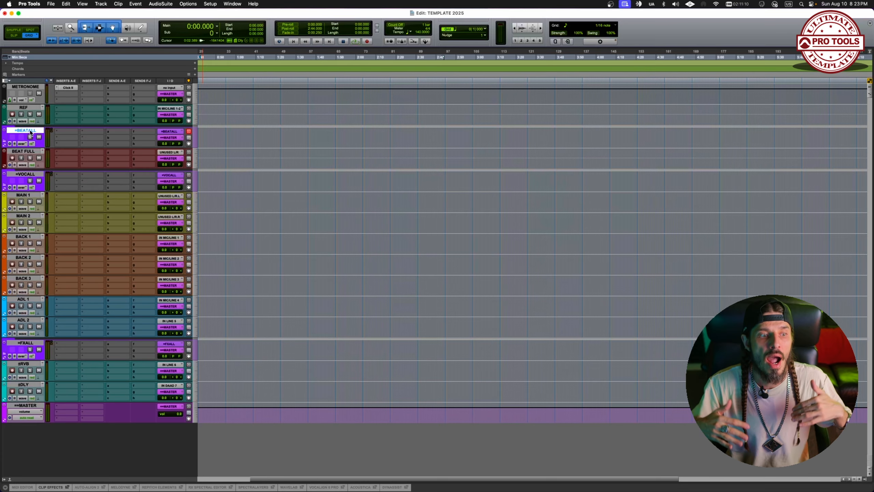
pyautogui.click(31, 153)
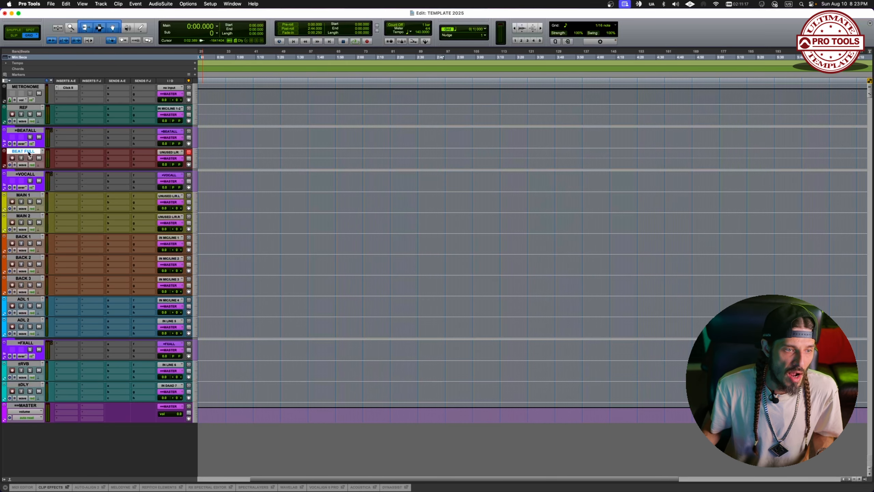
pyautogui.moveTo(29, 153); pyautogui.dragTo(29, 139)
# Step: Nest the tracks MAIN 1 through ADL 2 inside the =VOCALL folder, and ±RVB and ±DLY inside =FXALL
pyautogui.click(24, 197)
pyautogui.keyDown('shift'); pyautogui.click(31, 324); pyautogui.keyUp('shift')
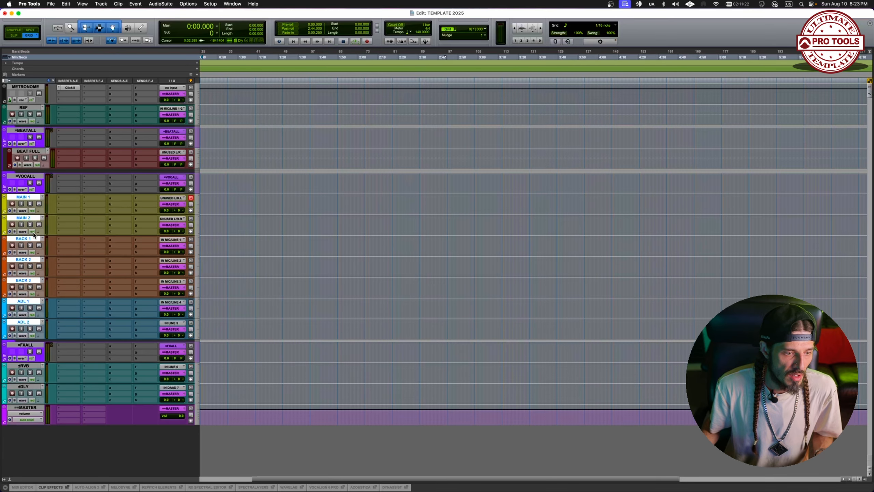
pyautogui.moveTo(29, 198); pyautogui.dragTo(29, 187)
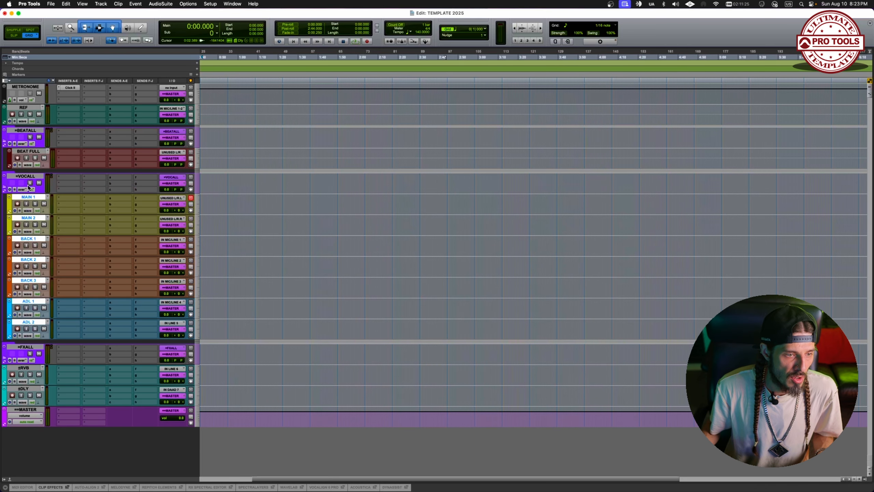
pyautogui.click(32, 369)
pyautogui.keyDown('shift'); pyautogui.click(30, 389); pyautogui.keyUp('shift')
pyautogui.moveTo(29, 369); pyautogui.dragTo(31, 358)
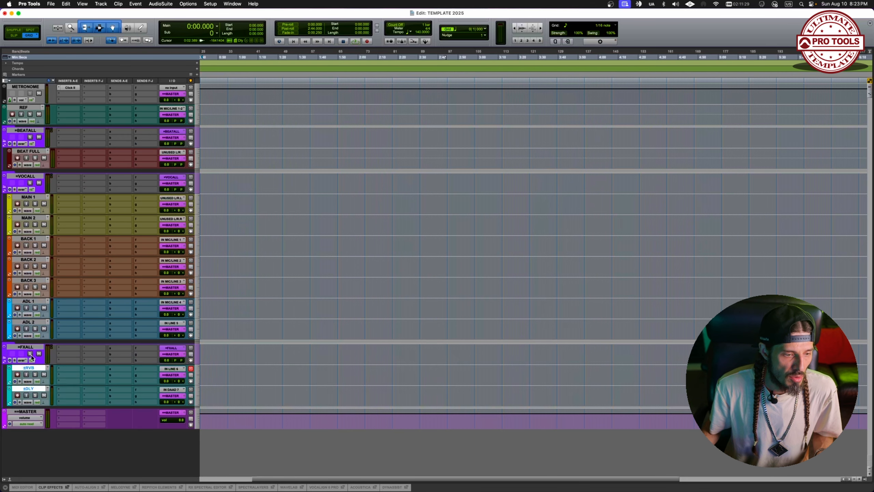
# Step: Collapse and reopen the =FXALL, =VOCALL and =BEATALL folders to check which tracks each one contains
pyautogui.click(5, 359)
pyautogui.click(4, 189)
pyautogui.click(6, 143)
pyautogui.click(6, 143)
pyautogui.click(4, 188)
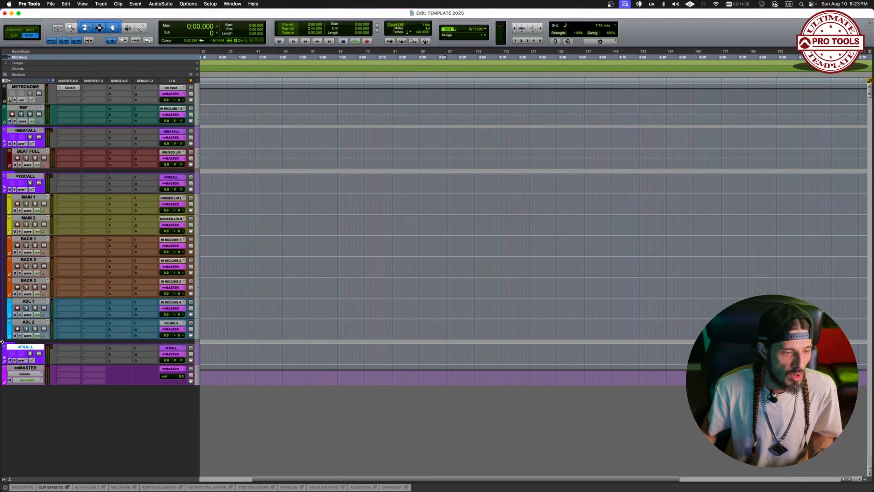
pyautogui.click(5, 360)
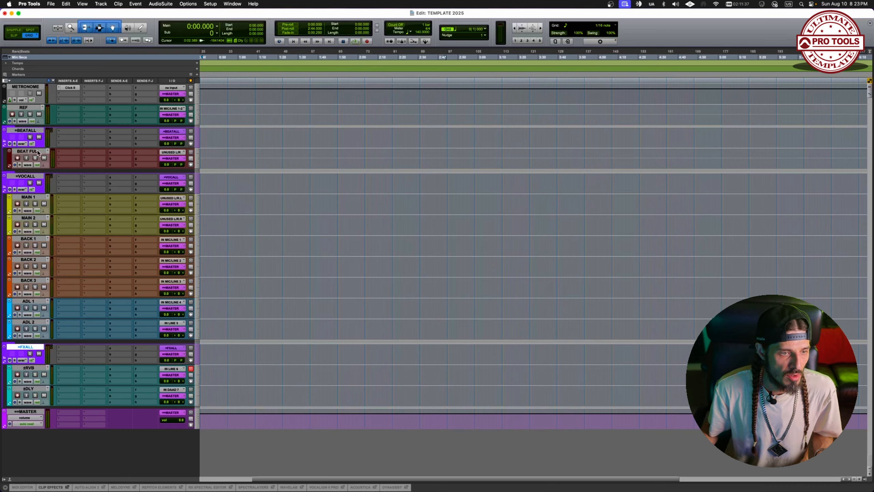
# Step: Route the output of BEAT FULL to the stereo bus =BEATALL
pyautogui.click(38, 152)
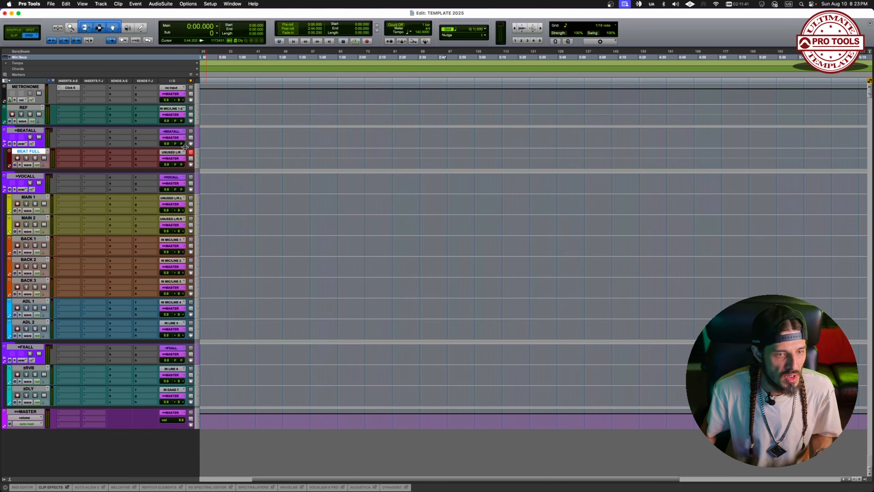
pyautogui.moveTo(177, 184)
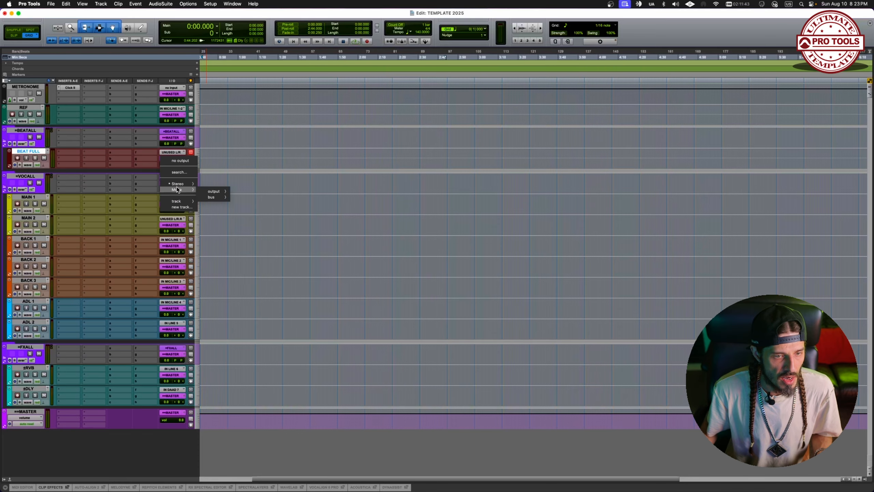
pyautogui.moveTo(211, 191)
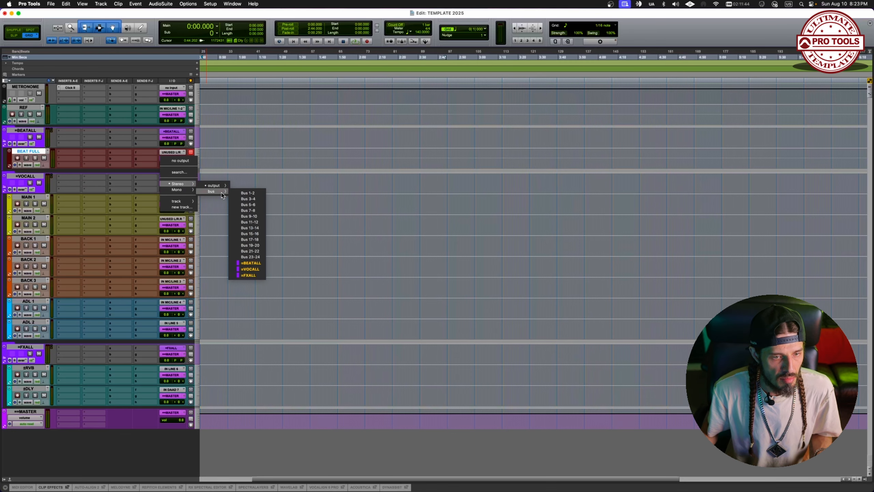
pyautogui.click(255, 262)
# Step: Route the outputs of all vocal tracks from MAIN 1 through ADL 2 to the stereo bus =VOCALL
pyautogui.click(30, 197)
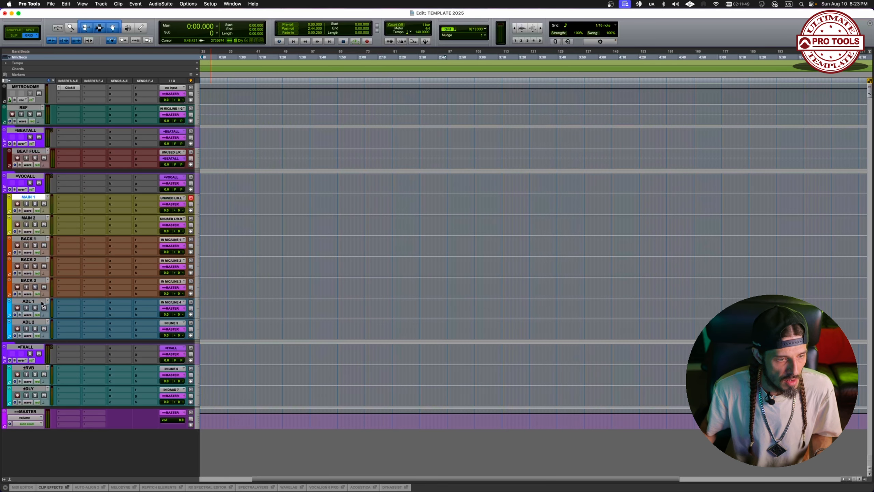
pyautogui.keyDown('shift'); pyautogui.click(36, 323); pyautogui.keyUp('shift')
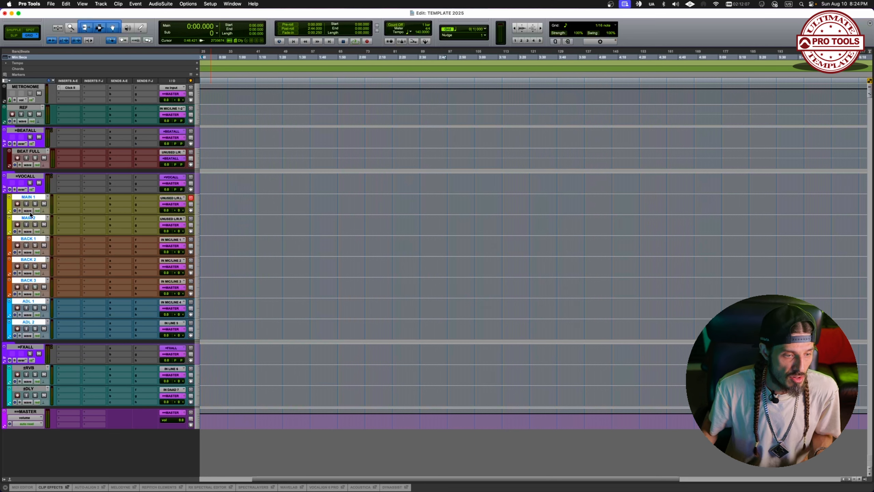
pyautogui.click(172, 205)
pyautogui.moveTo(177, 230)
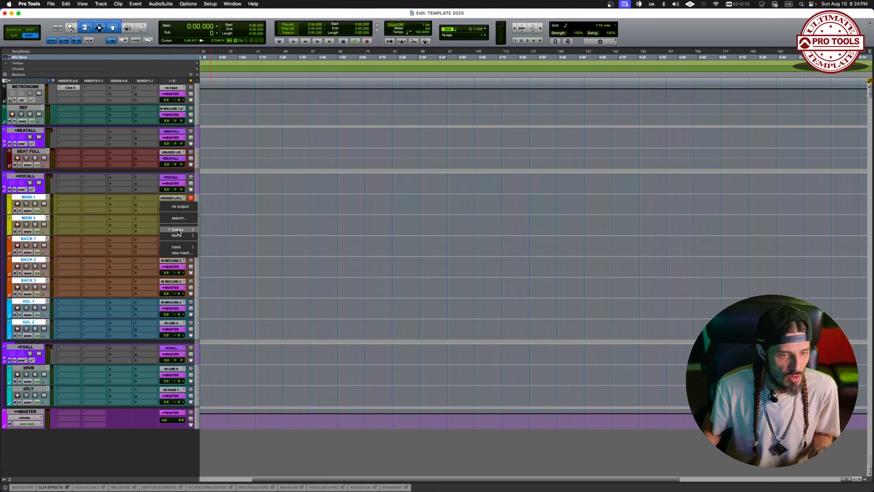
pyautogui.moveTo(209, 237)
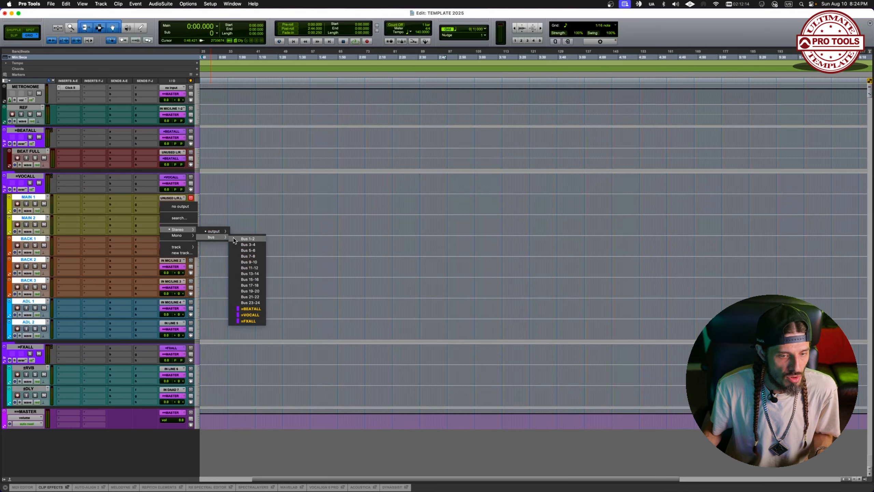
pyautogui.keyDown('alt'); pyautogui.keyDown('shift'); pyautogui.click(250, 314); pyautogui.keyUp('shift'); pyautogui.keyUp('alt')
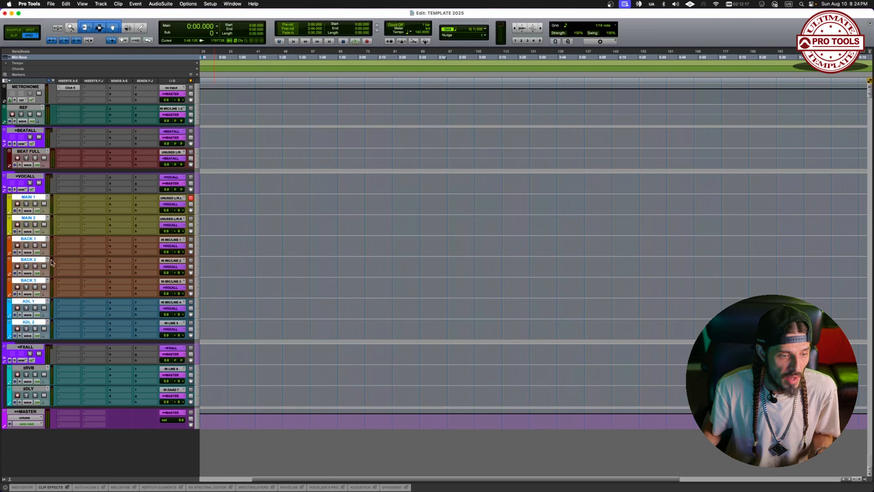
# Step: Route the outputs of ±RVB and ±DLY to the stereo bus =FXALL
pyautogui.click(35, 368)
pyautogui.keyDown('shift'); pyautogui.click(35, 386); pyautogui.keyUp('shift')
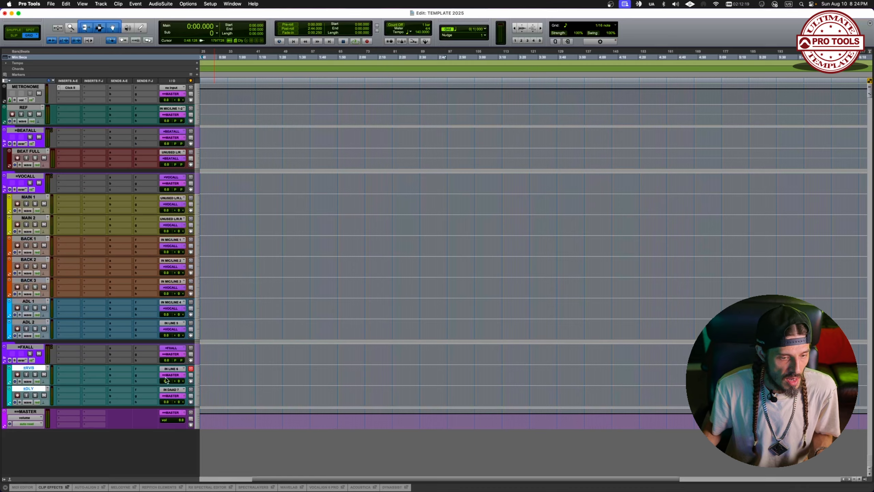
pyautogui.click(171, 375)
pyautogui.moveTo(178, 400)
pyautogui.moveTo(212, 408)
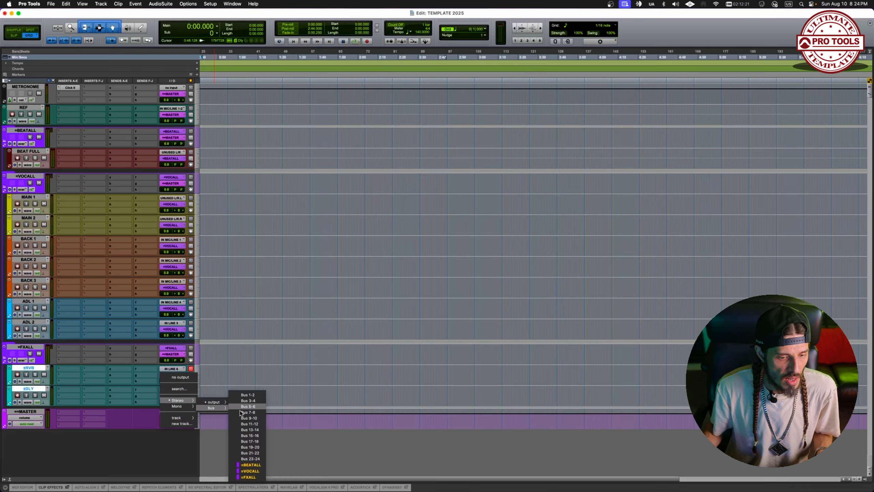
pyautogui.click(250, 477)
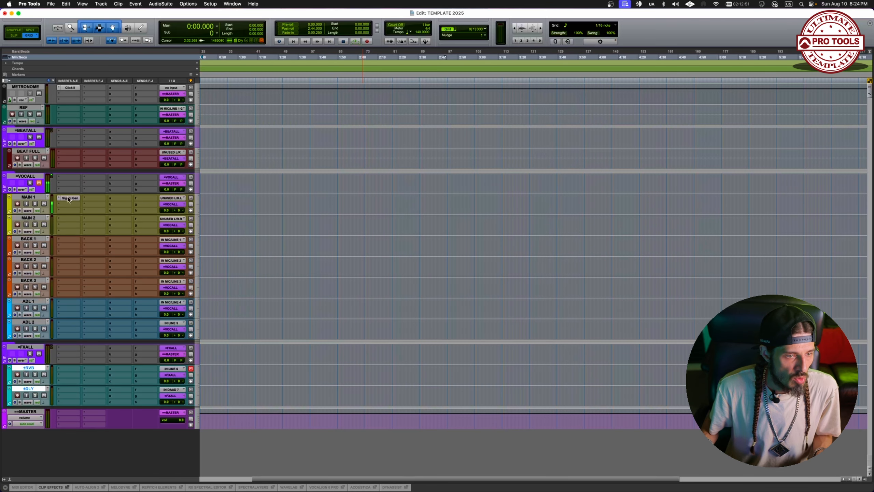
# Step: Move the Signal Generator insert from the vocal tracks onto BEAT FULL to test the routing into the folders
pyautogui.keyDown('super'); pyautogui.click(70, 199); pyautogui.keyUp('super')
pyautogui.keyDown('super'); pyautogui.click(68, 199); pyautogui.keyUp('super')
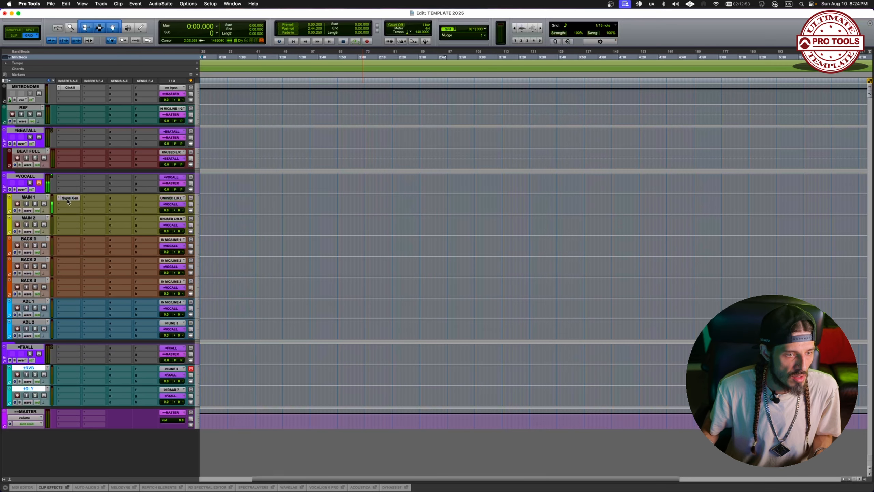
pyautogui.moveTo(69, 198); pyautogui.dragTo(66, 175)
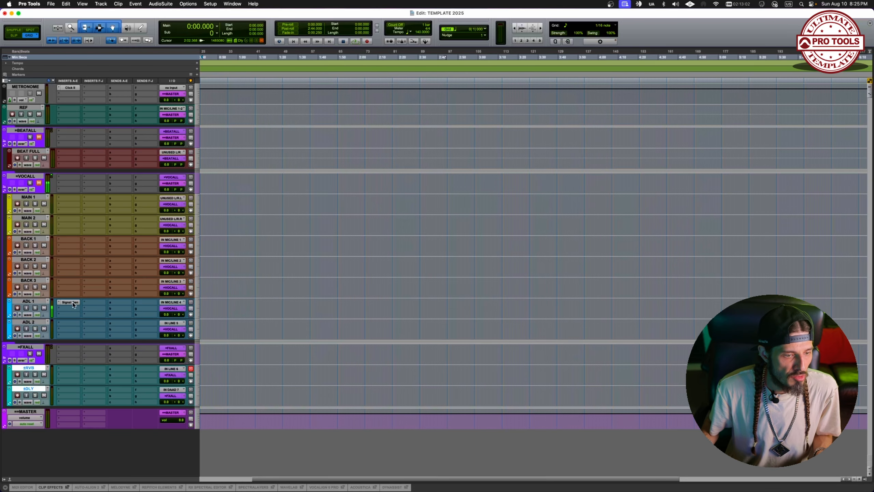
pyautogui.moveTo(72, 301); pyautogui.dragTo(68, 156)
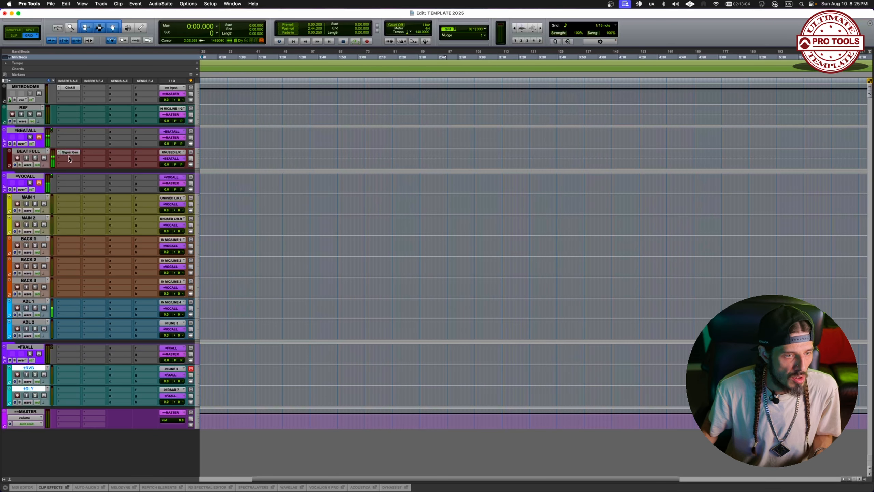
# Step: Mute the =FXALL folder and move the Signal Generator insert from BEAT FULL to ±RVB to test its routing
pyautogui.click(39, 353)
pyautogui.moveTo(70, 152); pyautogui.dragTo(73, 369)
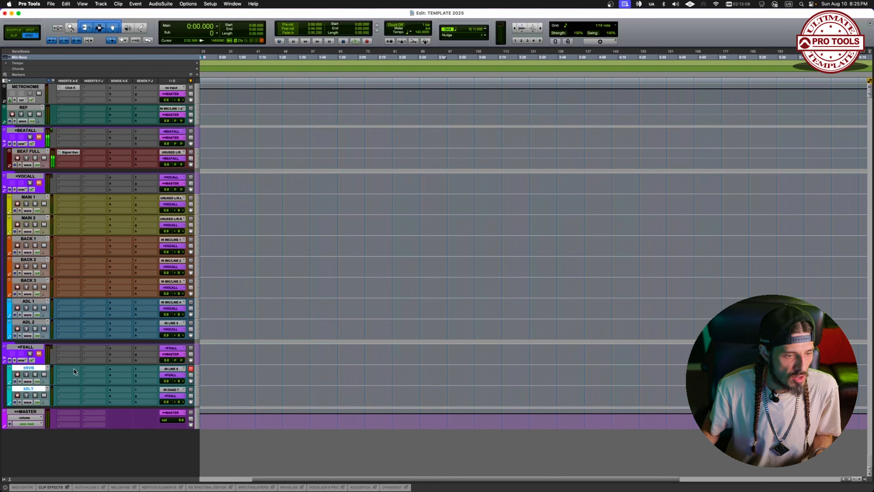
# Step: Toggle the mute of the =FXALL folder to check that the test signal from ±RVB reaches ==MASTER
pyautogui.click(39, 353)
pyautogui.click(39, 354)
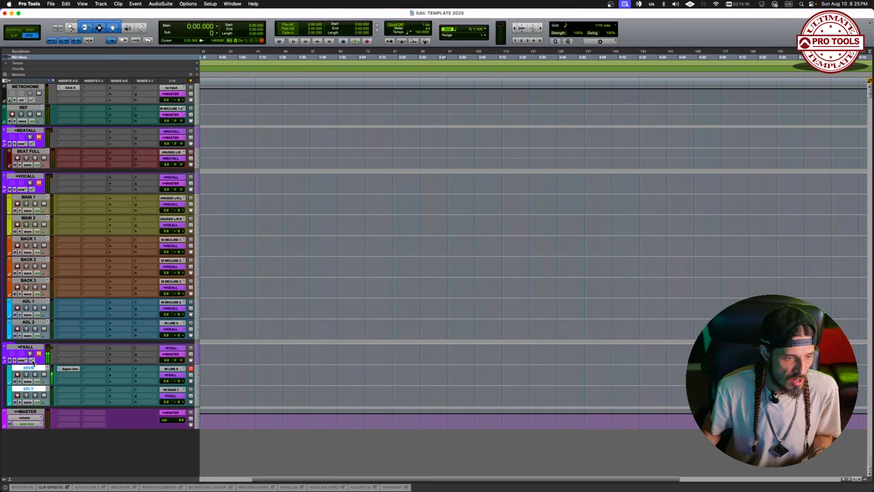
pyautogui.click(24, 107)
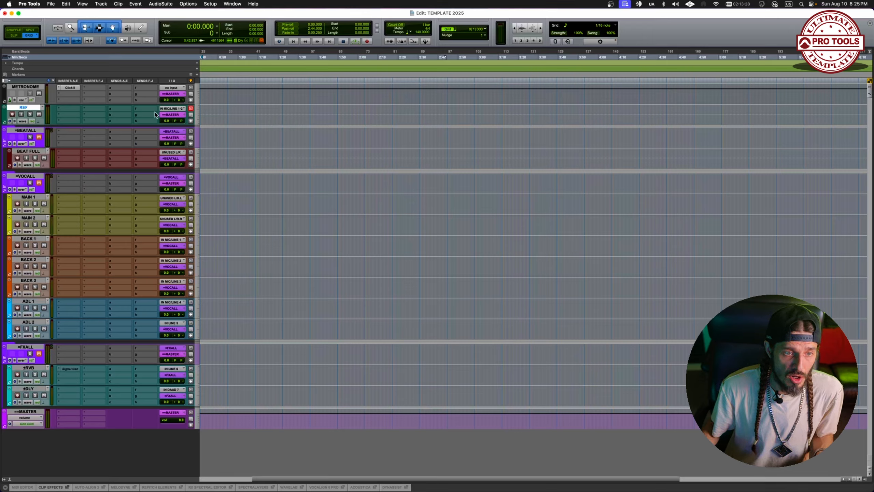
# Step: Collapse the =BEATALL, =VOCALL and =FXALL folders and review the condensed layout in the Mix window
pyautogui.click(29, 87)
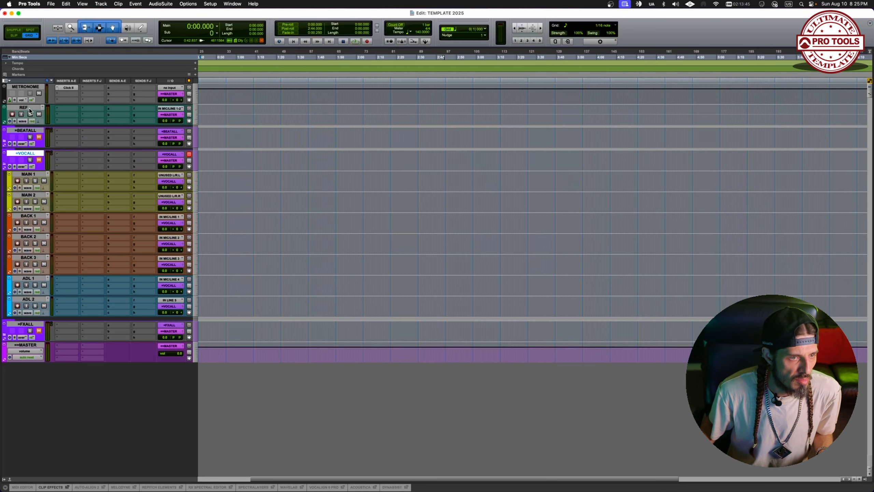
pyautogui.click(32, 130)
pyautogui.click(34, 154)
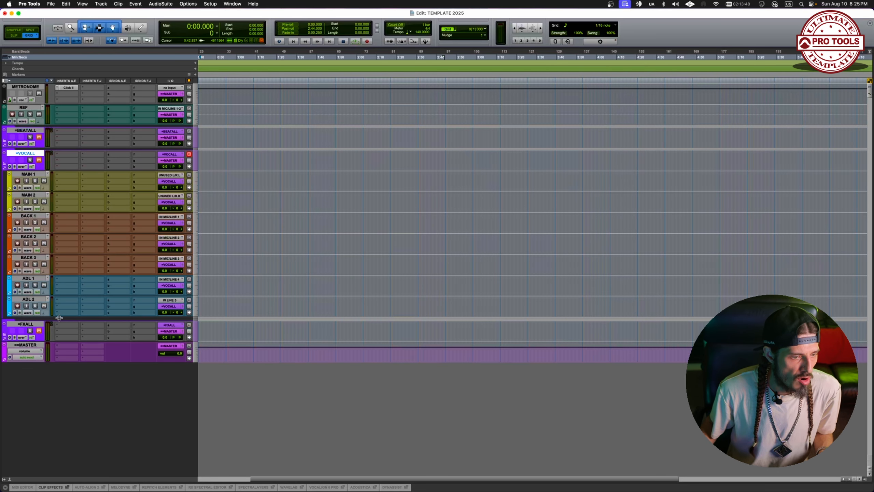
pyautogui.click(34, 325)
pyautogui.click(4, 166)
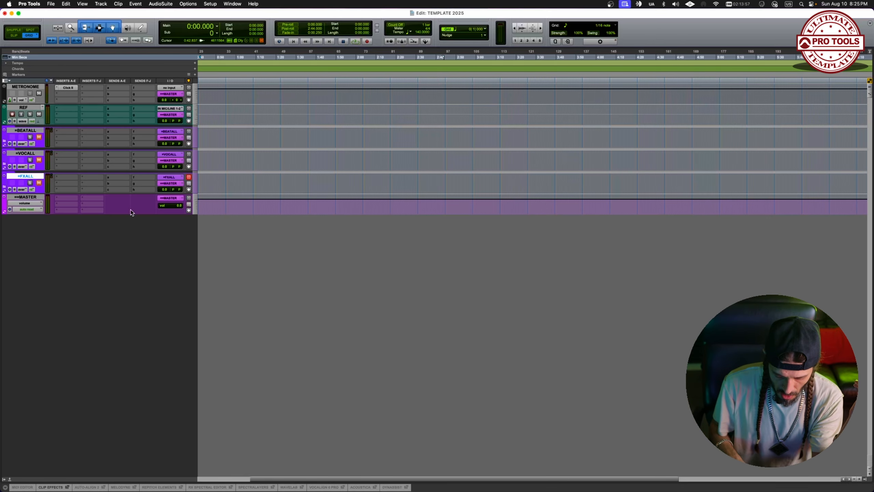
pyautogui.press('super+equal')
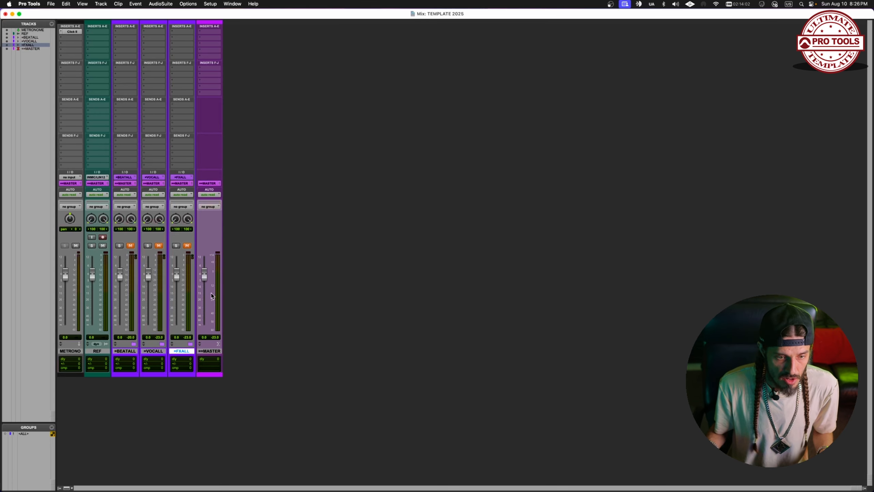
pyautogui.press('super+equal')
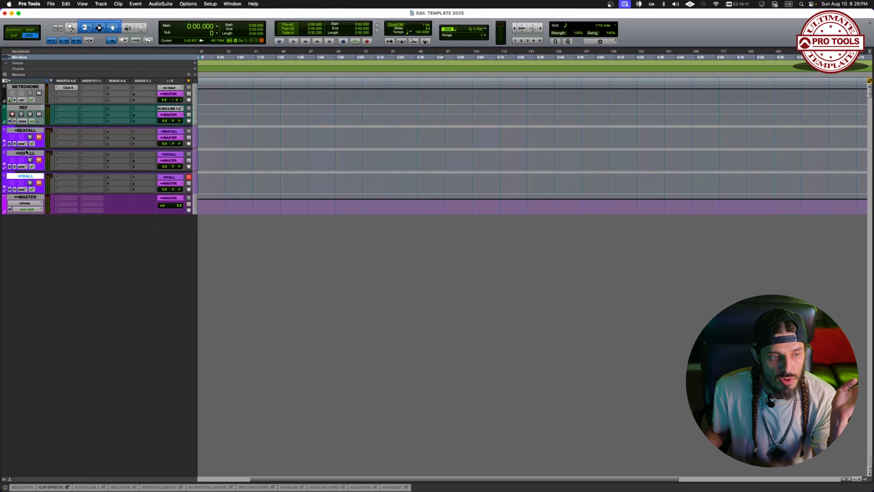
# Step: Create a stereo routing folder named ==PREMASTER and colour it bright purple
pyautogui.doubleClick(68, 229)
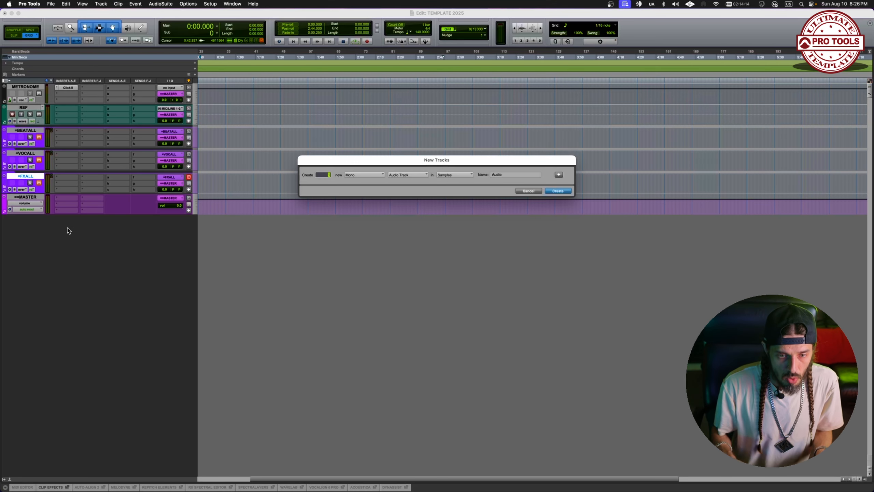
pyautogui.click(364, 174)
pyautogui.click(363, 181)
pyautogui.click(420, 174)
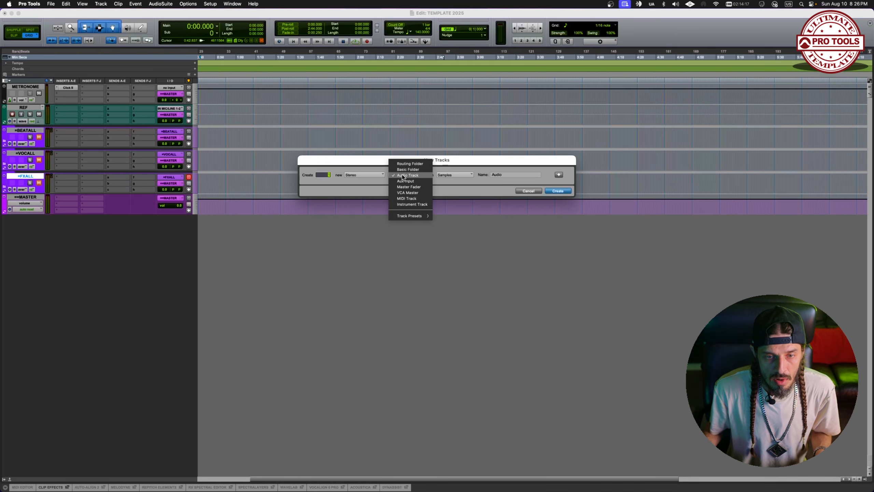
pyautogui.click(409, 164)
pyautogui.press('Tab')
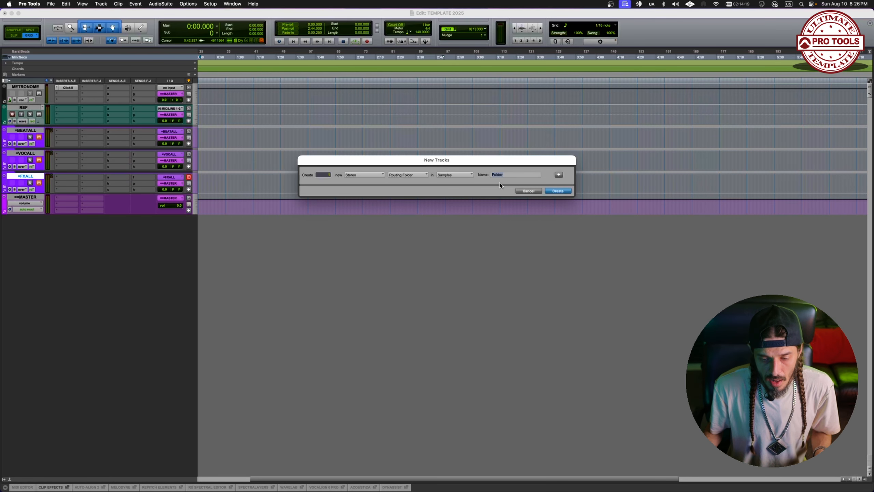
pyautogui.write('==PREMASTER')
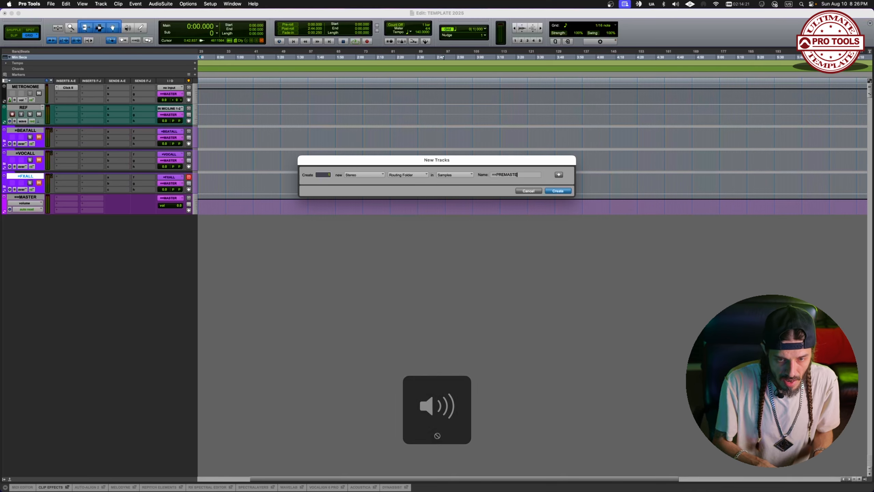
pyautogui.press('Return')
pyautogui.click(81, 217)
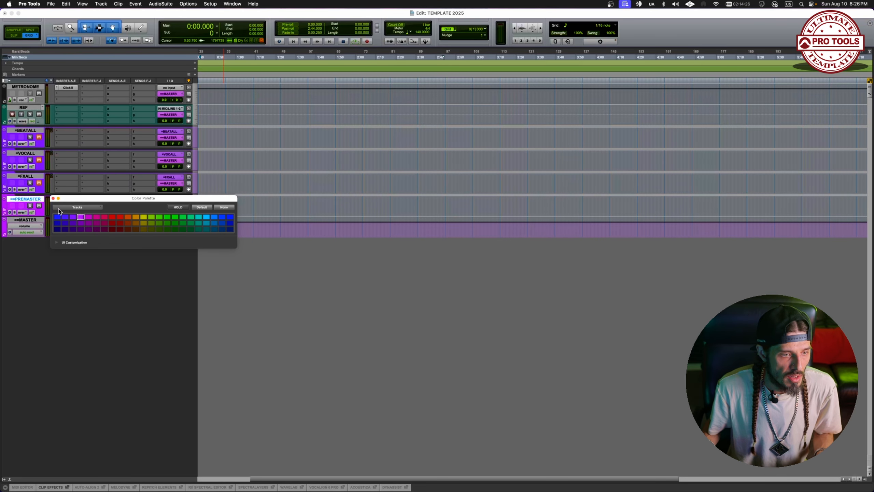
pyautogui.click(53, 198)
# Step: Place ==PREMASTER directly below REF and nest the =BEATALL, =VOCALL and =FXALL folders inside it
pyautogui.moveTo(26, 199); pyautogui.dragTo(31, 136)
pyautogui.click(30, 153)
pyautogui.keyDown('shift'); pyautogui.click(32, 199); pyautogui.keyUp('shift')
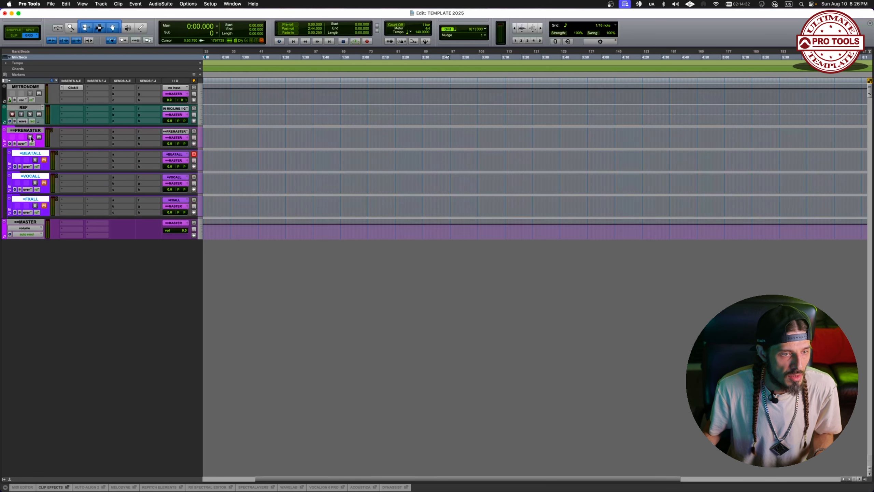
# Step: Route the outputs of =BEATALL, =VOCALL and =FXALL to the stereo bus ==PREMASTER and colour that bus purple
pyautogui.click(174, 161)
pyautogui.moveTo(183, 186)
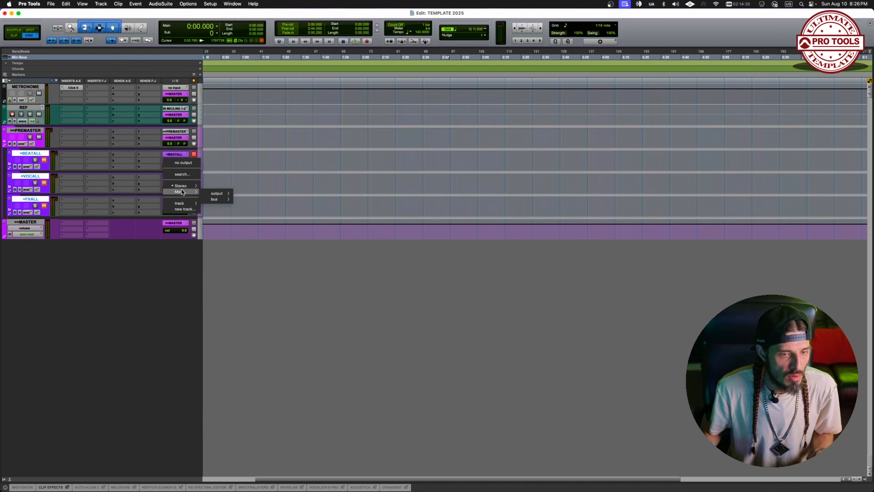
pyautogui.moveTo(216, 193)
pyautogui.click(256, 283)
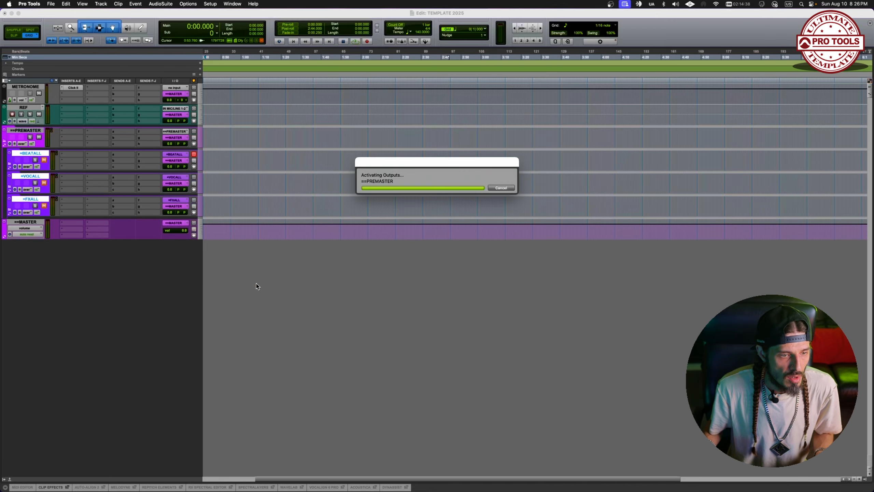
pyautogui.rightClick(175, 131)
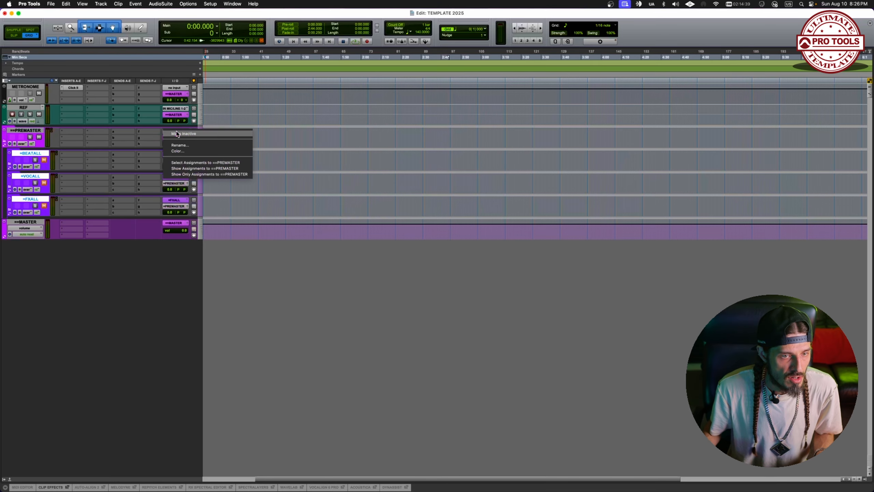
pyautogui.click(184, 152)
pyautogui.click(226, 133)
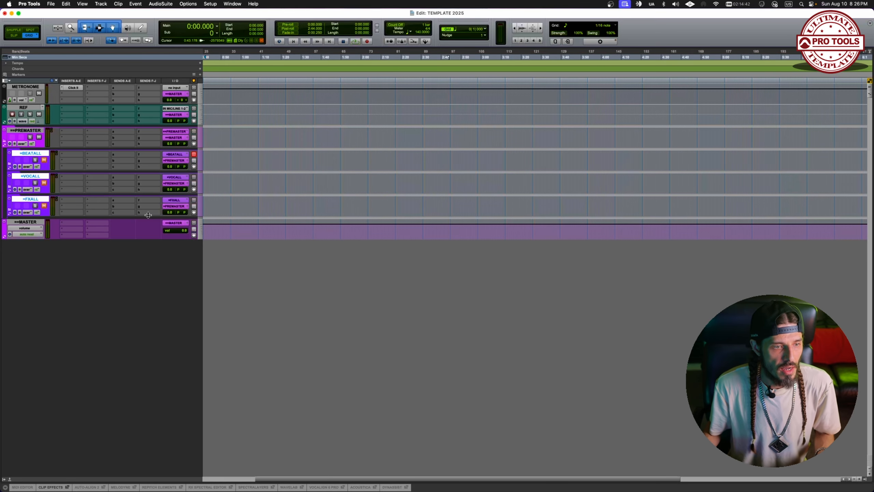
# Step: Reactivate the Signal Generator on ±RVB and unmute =FXALL, using the ==PREMASTER mute to test the signal path to ==MASTER
pyautogui.click(8, 211)
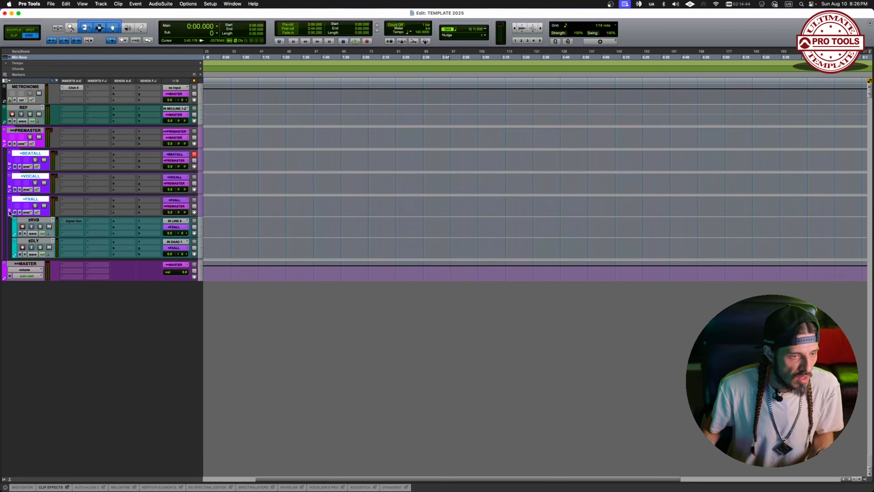
pyautogui.click(38, 218)
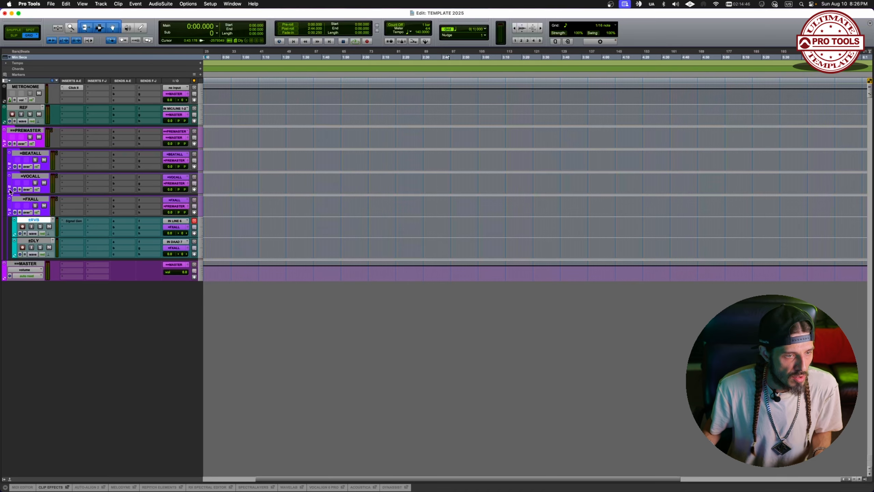
pyautogui.keyDown('ctrl'); pyautogui.keyDown('super'); pyautogui.click(73, 221); pyautogui.keyUp('super'); pyautogui.keyUp('ctrl')
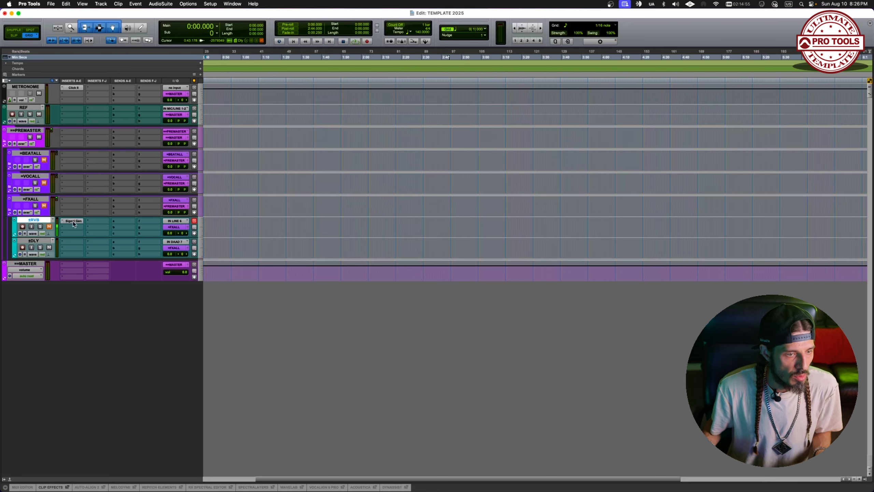
pyautogui.click(39, 137)
pyautogui.click(49, 227)
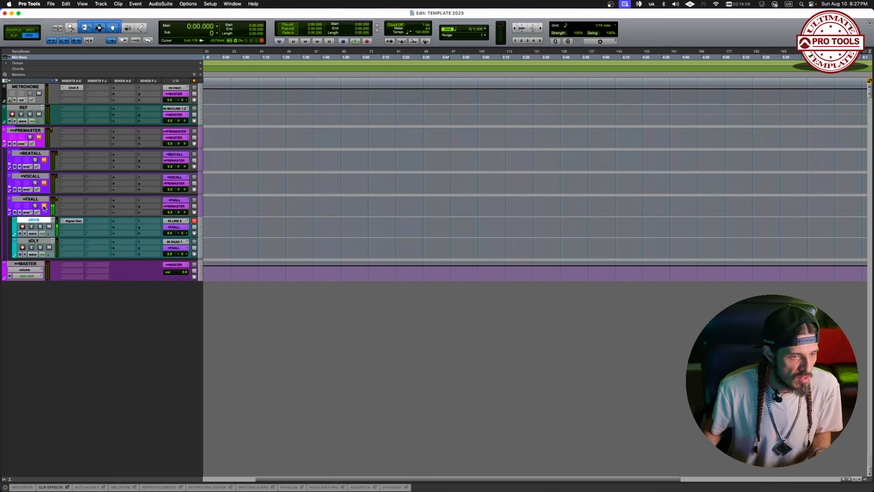
pyautogui.click(44, 206)
pyautogui.click(39, 136)
pyautogui.click(39, 137)
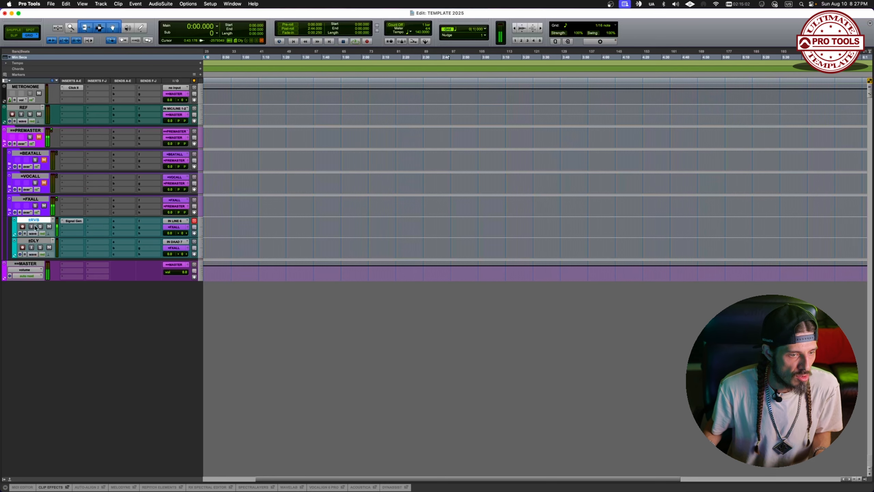
# Step: Unmute =VOCALL, =BEATALL and ==PREMASTER with the Signal Generator inactive, and collapse the =FXALL folder
pyautogui.click(45, 183)
pyautogui.click(44, 160)
pyautogui.click(39, 137)
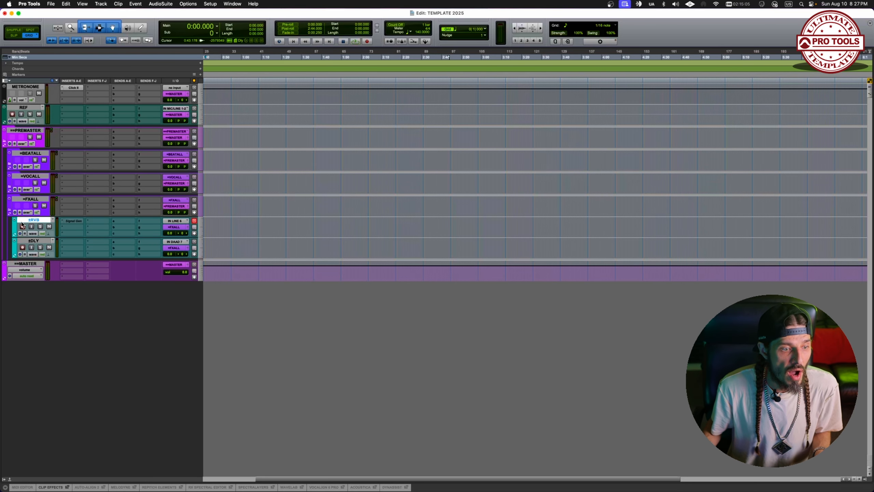
pyautogui.click(10, 212)
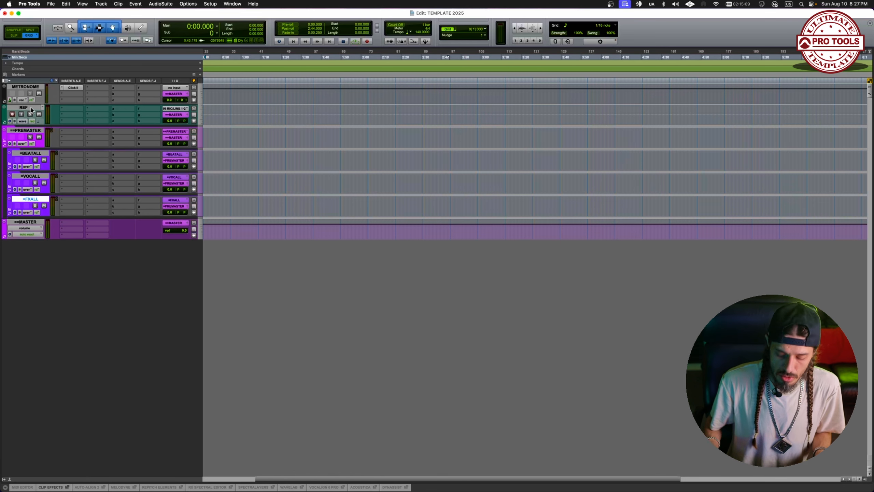
# Step: Increase the track height of REF, ==PREMASTER, its three subfolders and ==MASTER
pyautogui.hotkey('ctrl', 'alt', 'Up')
pyautogui.click(31, 119)
pyautogui.moveTo(32, 115); pyautogui.dragTo(31, 102)
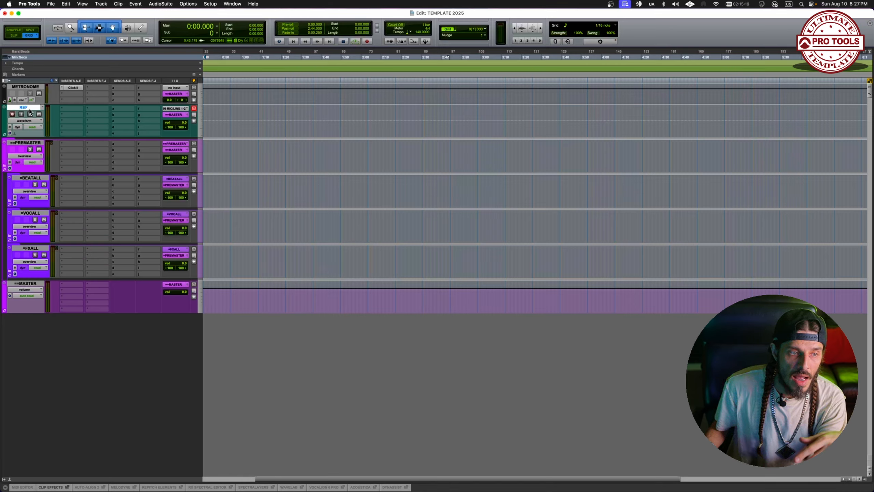
# Step: Expand the =BEATALL and =VOCALL folders to show the tracks nested inside them
pyautogui.click(33, 285)
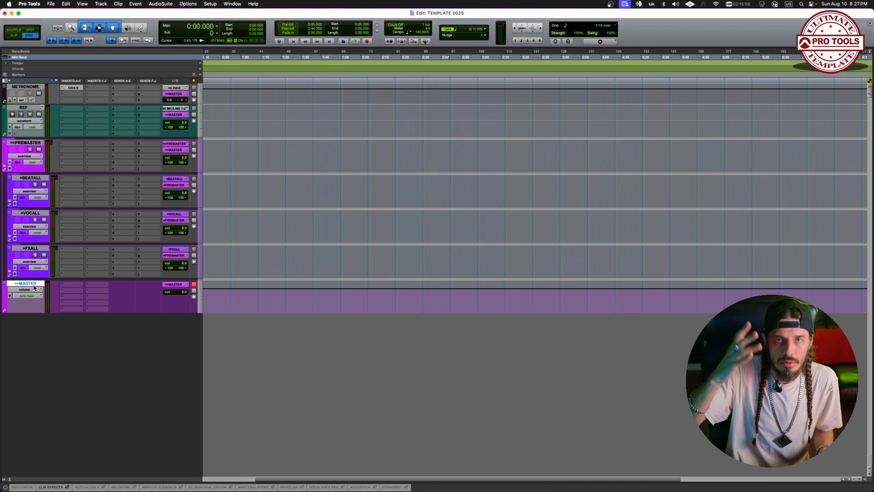
pyautogui.click(30, 144)
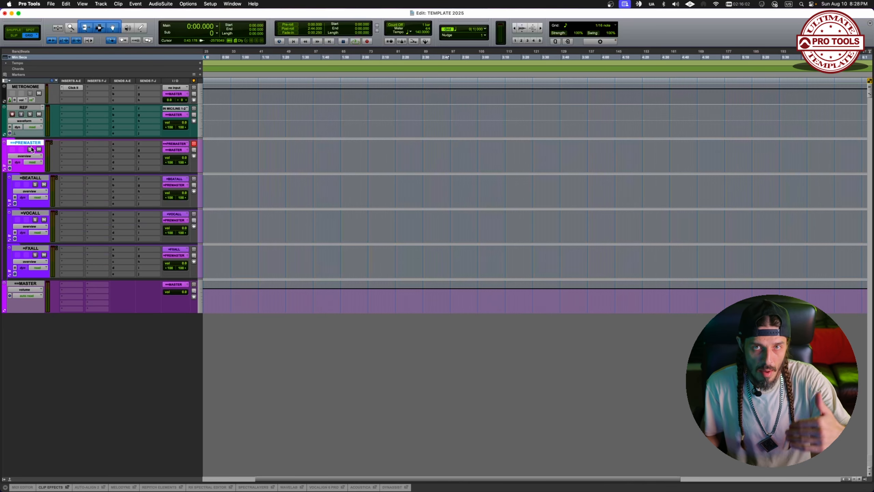
pyautogui.click(31, 177)
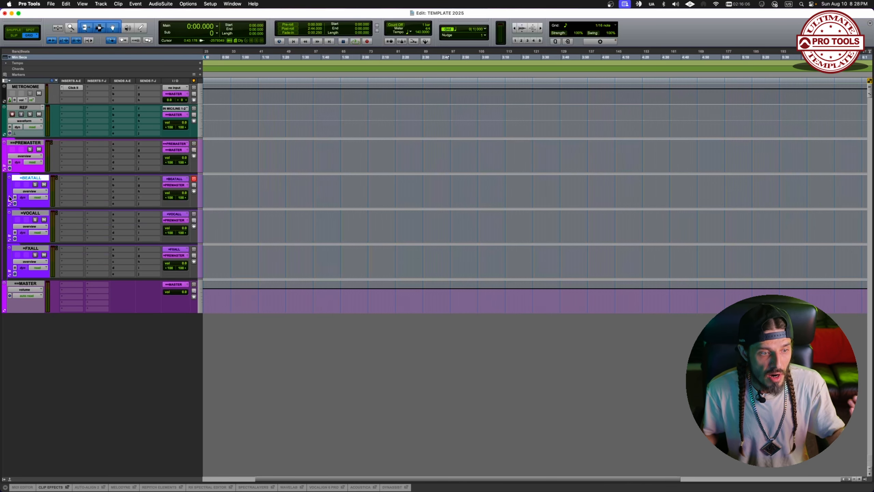
pyautogui.click(9, 200)
pyautogui.click(10, 259)
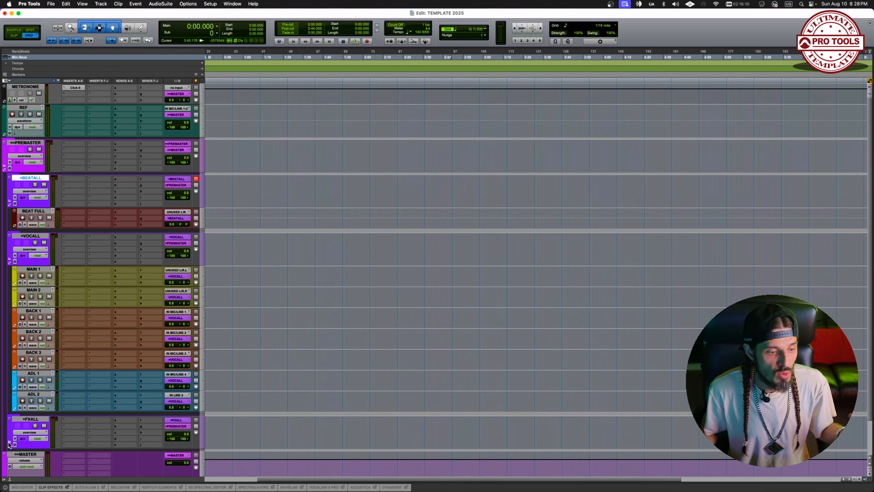
pyautogui.click(33, 210)
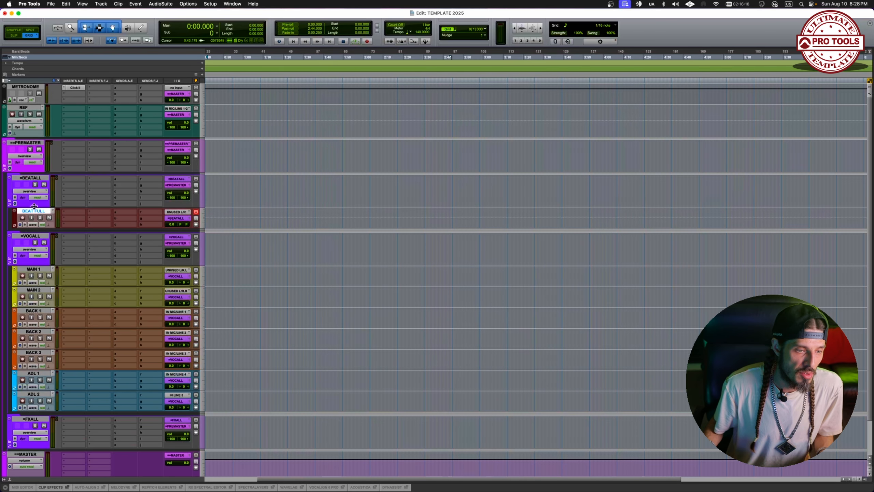
pyautogui.rightClick(39, 210)
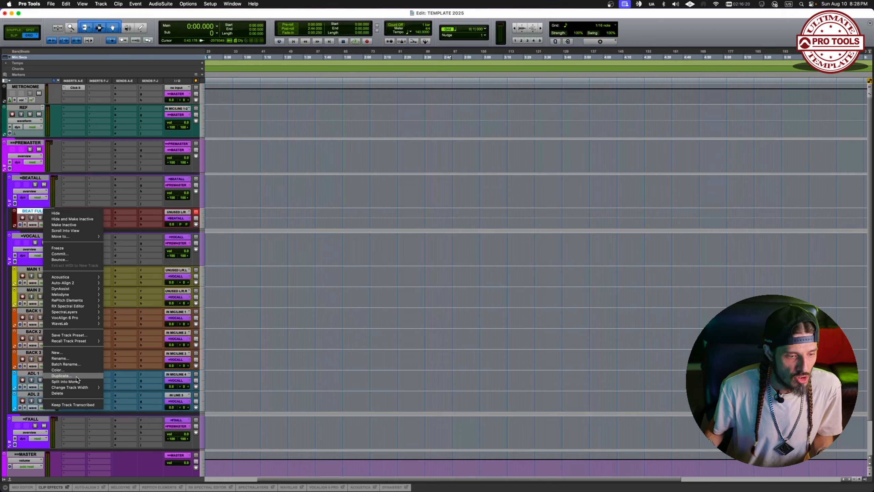
pyautogui.click(30, 207)
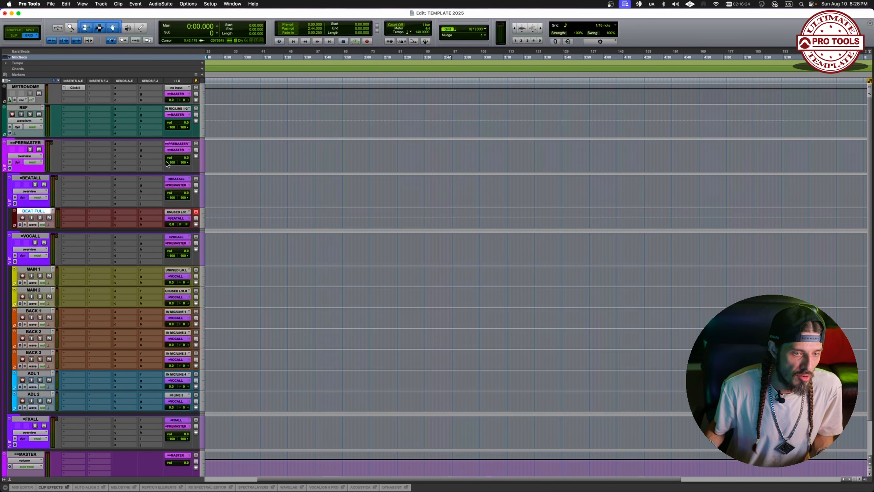
# Step: Collapse the =BEATALL folder and select the =VOCALL folder
pyautogui.click(9, 203)
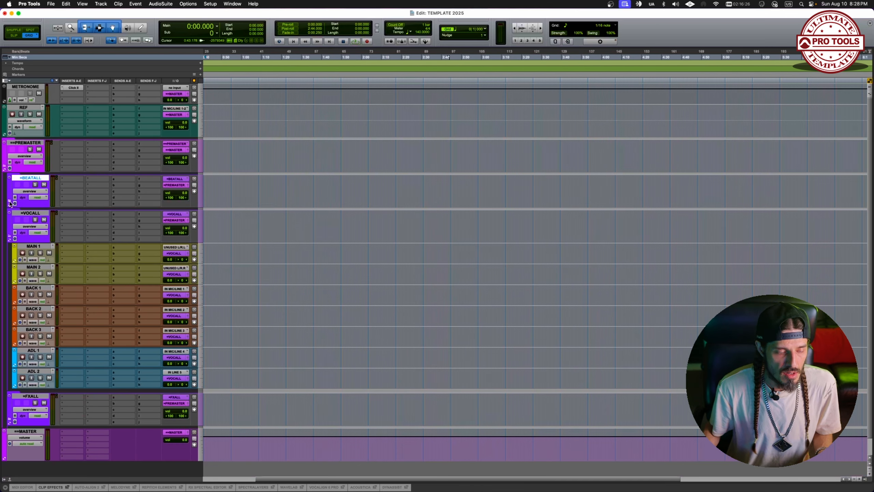
pyautogui.click(39, 247)
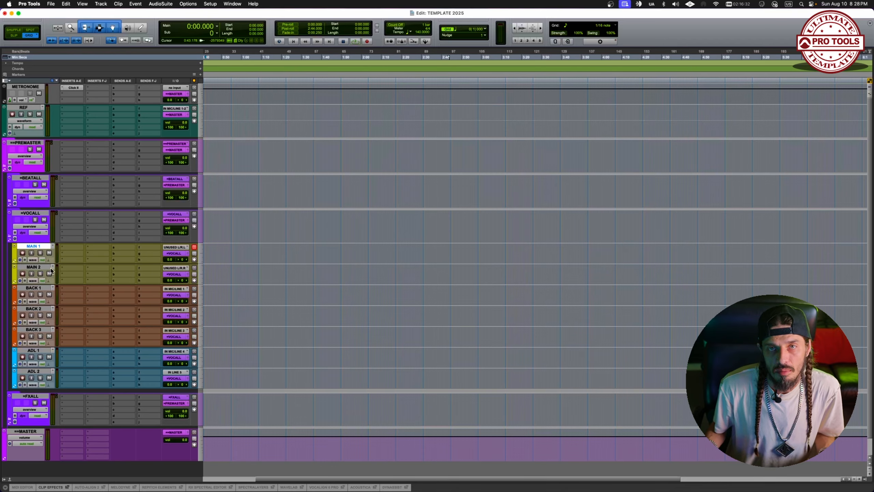
pyautogui.click(46, 214)
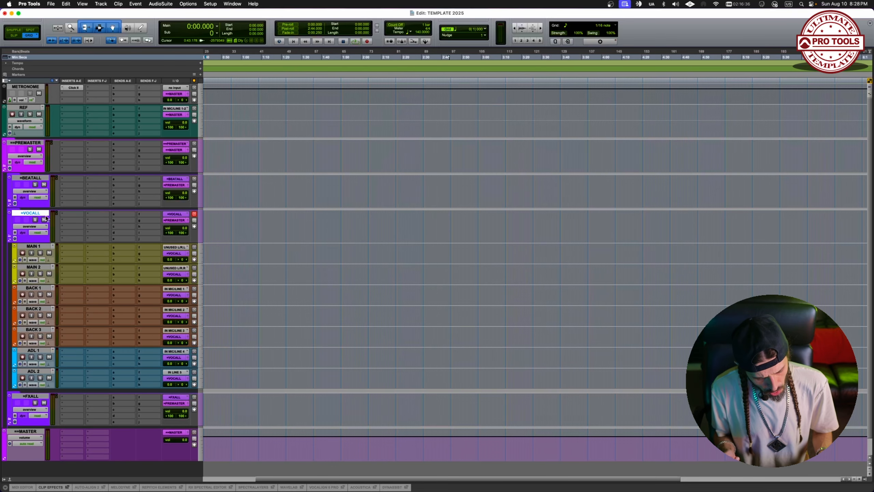
# Step: Set up three stereo Routing Folder entries for new tracks after the =VOCALL folder
pyautogui.press('super+shift+n')
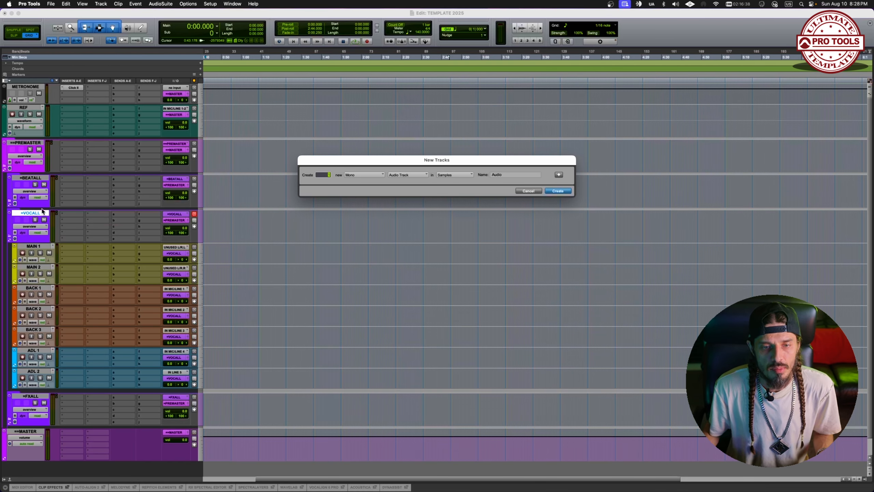
pyautogui.click(355, 175)
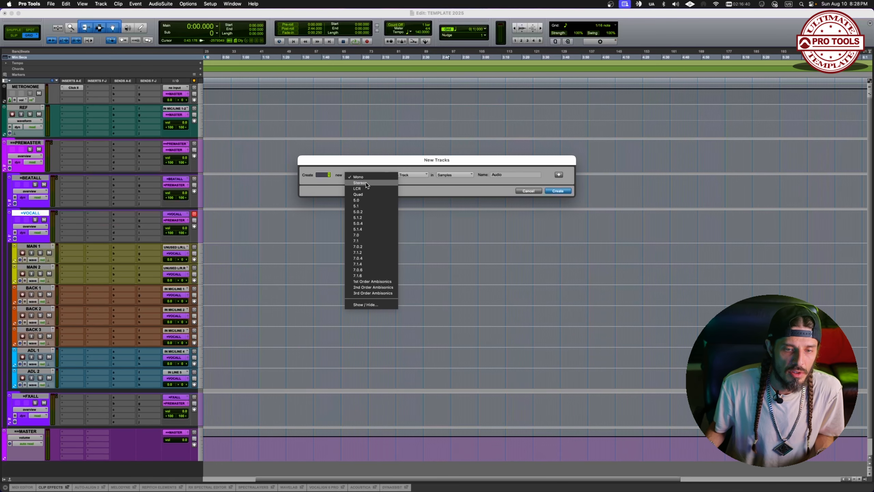
pyautogui.click(361, 184)
pyautogui.click(407, 174)
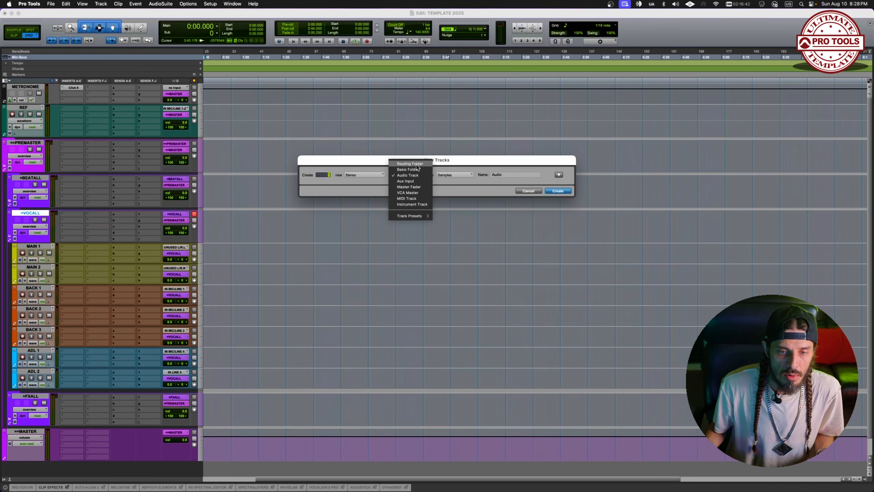
pyautogui.click(418, 164)
pyautogui.moveTo(514, 175); pyautogui.dragTo(470, 175)
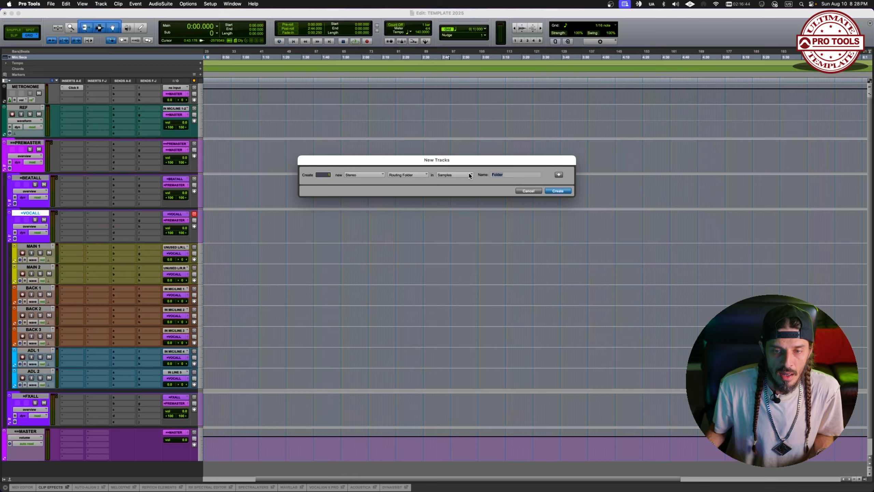
pyautogui.click(559, 175)
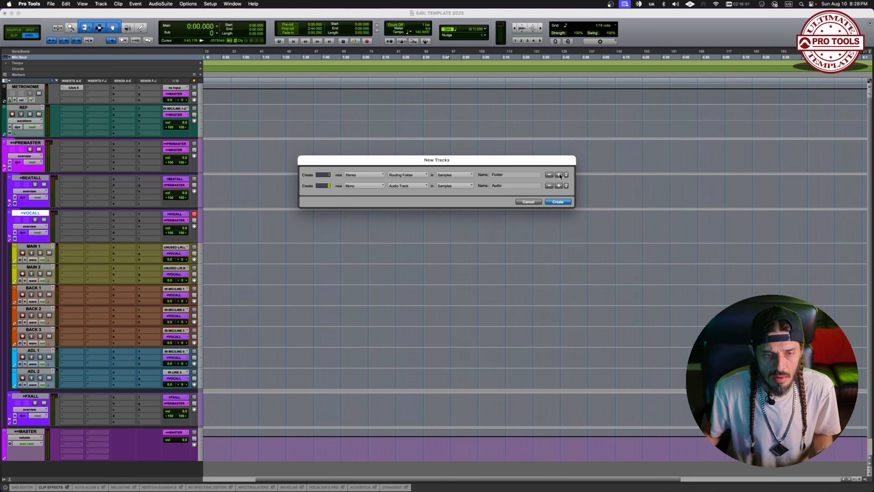
pyautogui.click(558, 186)
pyautogui.click(423, 190)
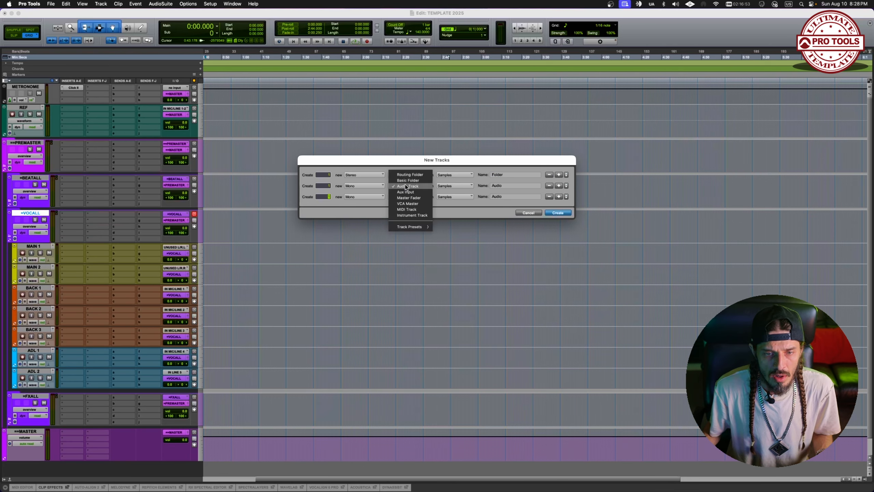
pyautogui.click(412, 174)
pyautogui.click(413, 195)
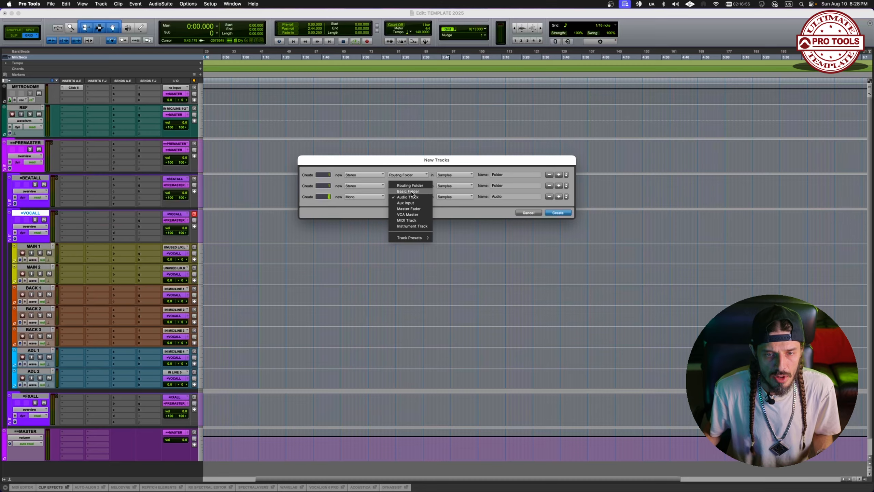
pyautogui.click(411, 185)
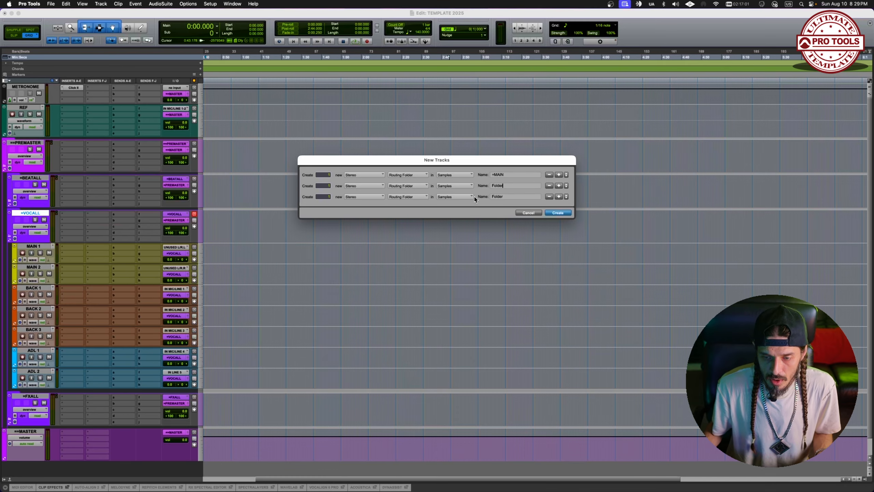
# Step: Name the three new routing folders +MAIN, +BACK and +ADLS and create them
pyautogui.doubleClick(495, 185)
pyautogui.write('+BACK')
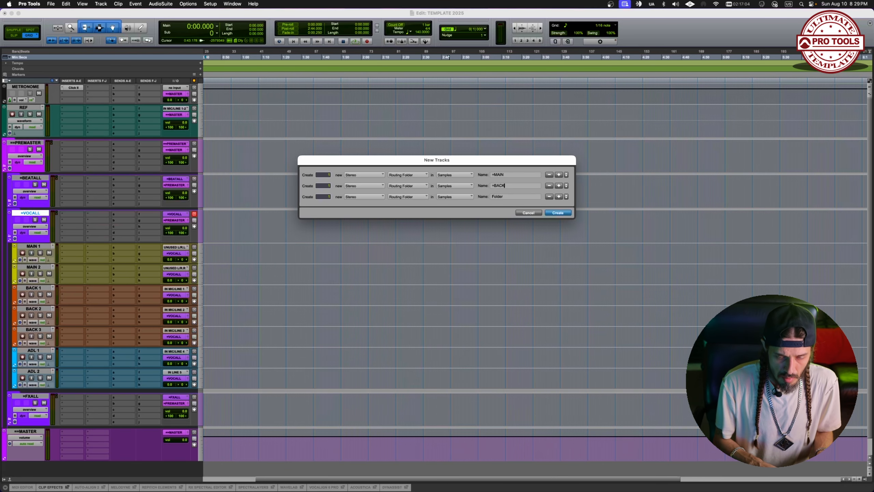
pyautogui.doubleClick(512, 196)
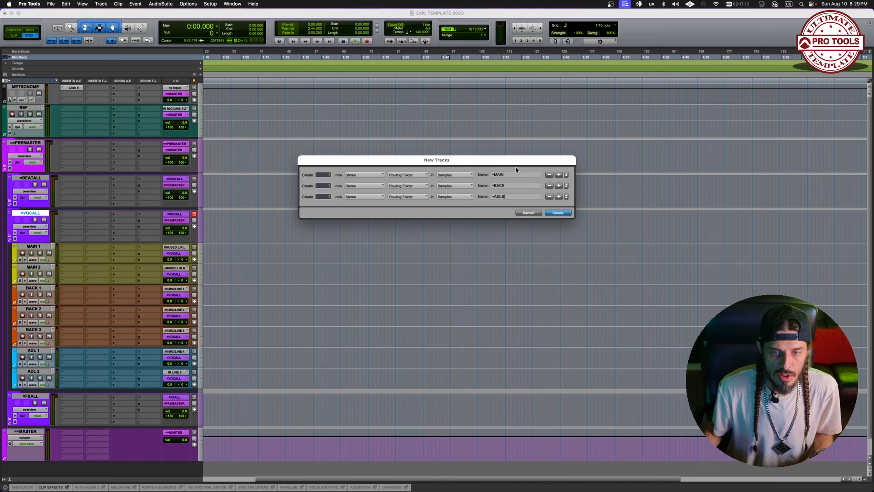
pyautogui.click(558, 212)
# Step: Nest the ADL tracks in +ADLS, the BACK tracks in +BACK and the MAIN tracks in +MAIN
pyautogui.scroll(-3, 103, 206)
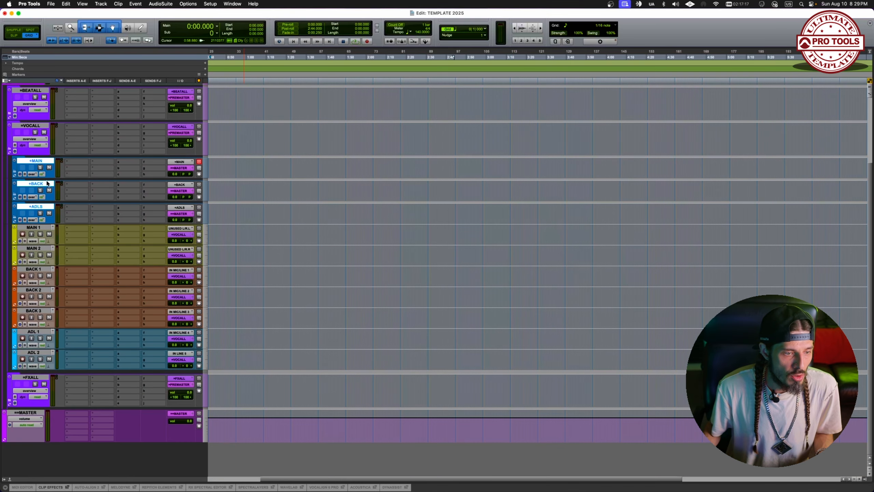
pyautogui.click(41, 228)
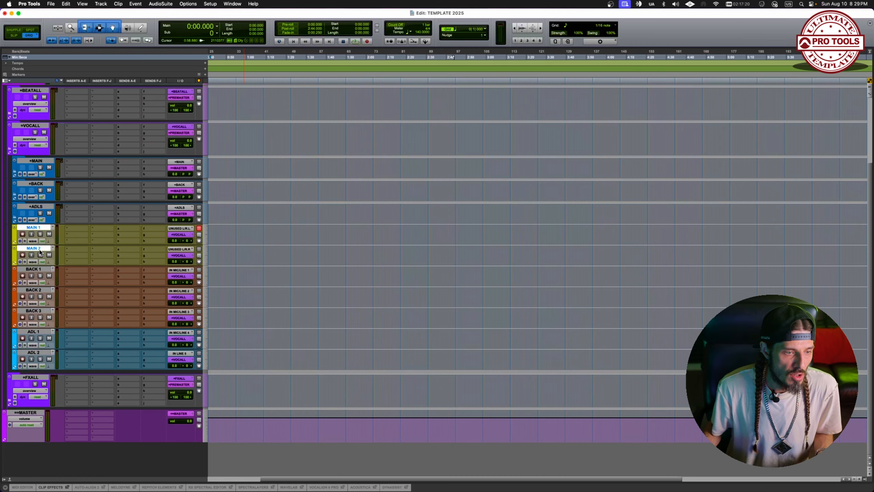
pyautogui.click(39, 269)
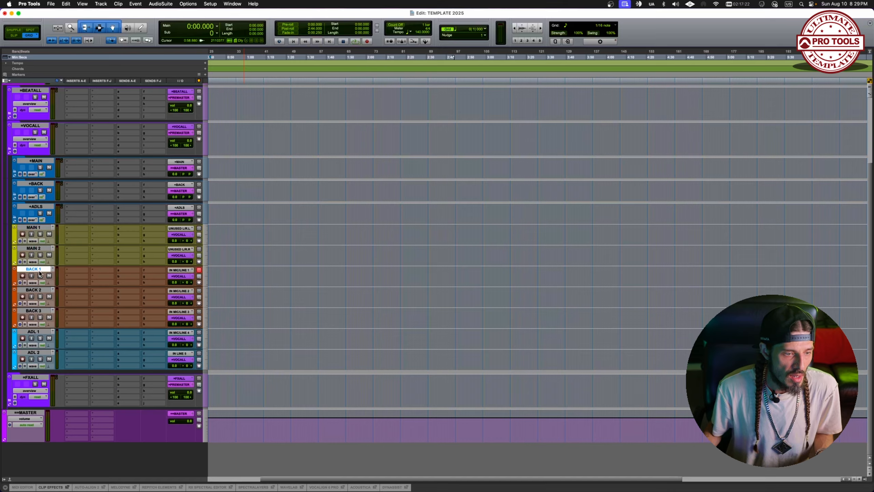
pyautogui.keyDown('shift'); pyautogui.click(40, 312); pyautogui.keyUp('shift')
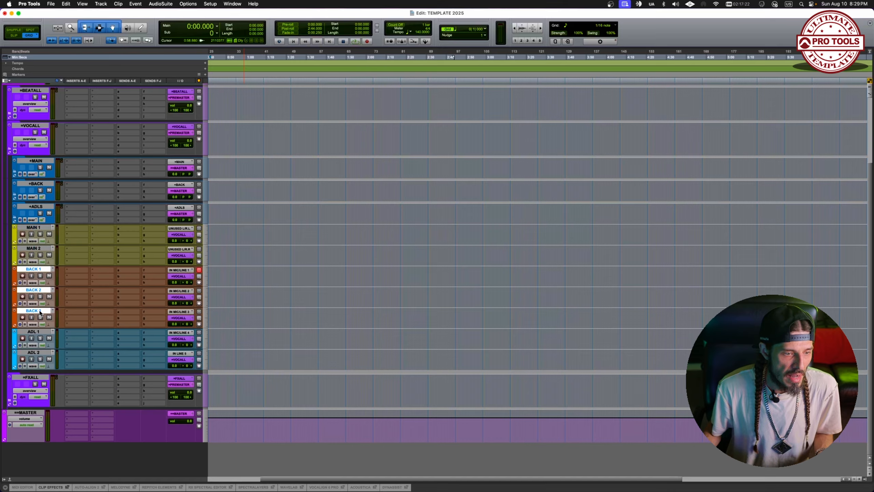
pyautogui.click(36, 332)
pyautogui.keyDown('shift'); pyautogui.click(34, 353); pyautogui.keyUp('shift')
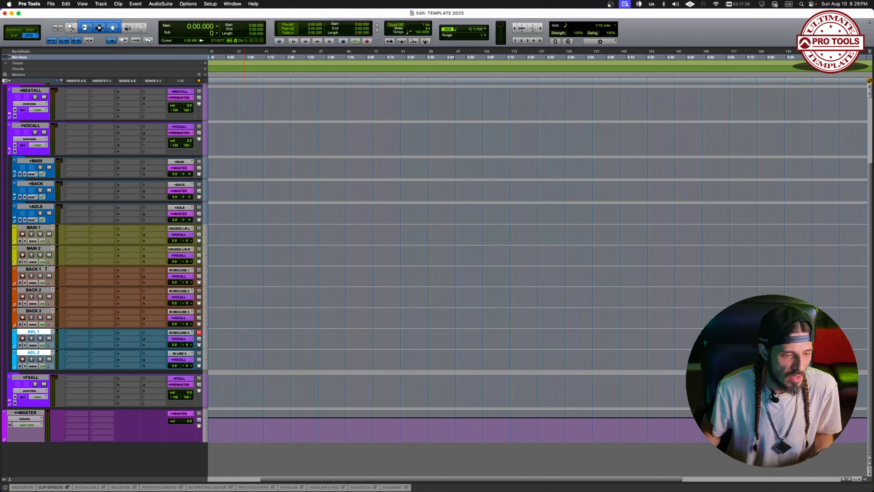
pyautogui.moveTo(43, 333); pyautogui.dragTo(41, 228)
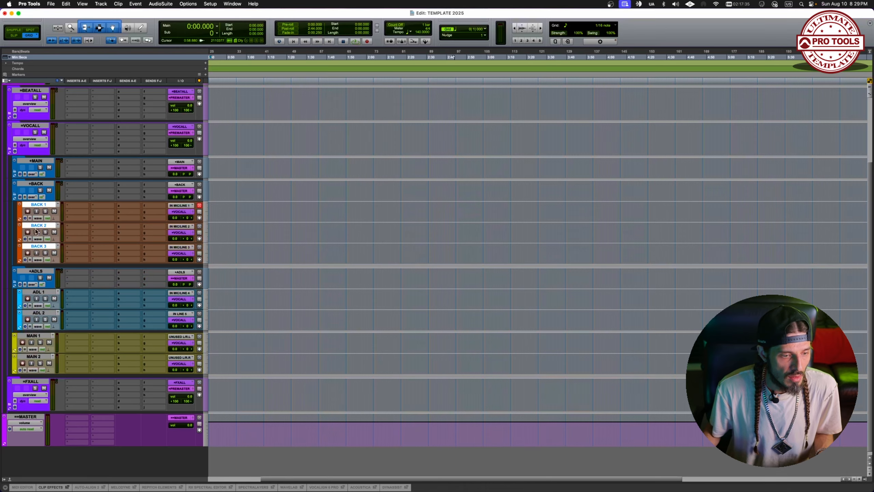
pyautogui.moveTo(42, 278); pyautogui.dragTo(33, 170)
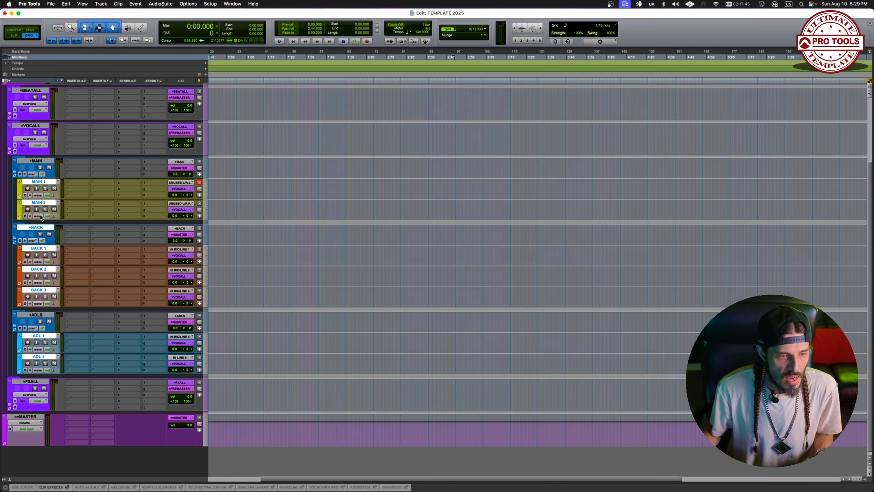
# Step: Move all MAIN, BACK and ADL tracks out of their subfolders to sit above them in =VOCALL, leaving =VOCALL expanded
pyautogui.keyDown('super'); pyautogui.click(39, 227); pyautogui.keyUp('super')
pyautogui.moveTo(43, 183); pyautogui.dragTo(44, 158)
pyautogui.click(8, 151)
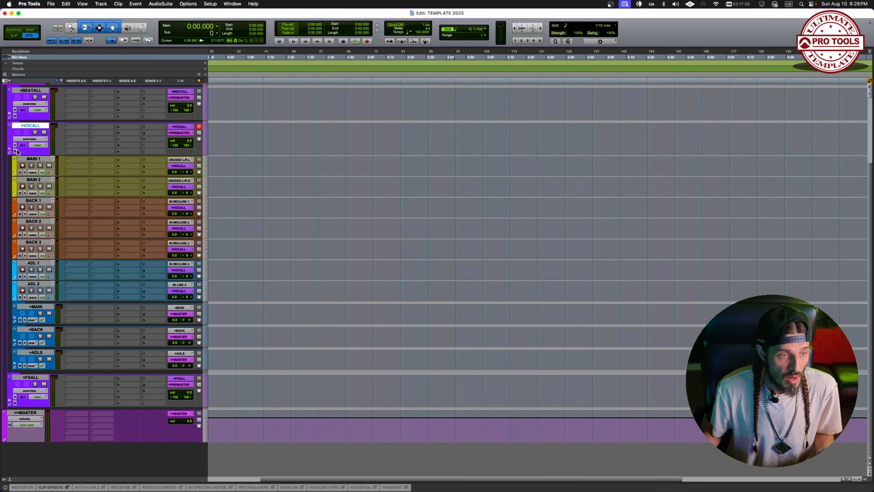
pyautogui.click(9, 150)
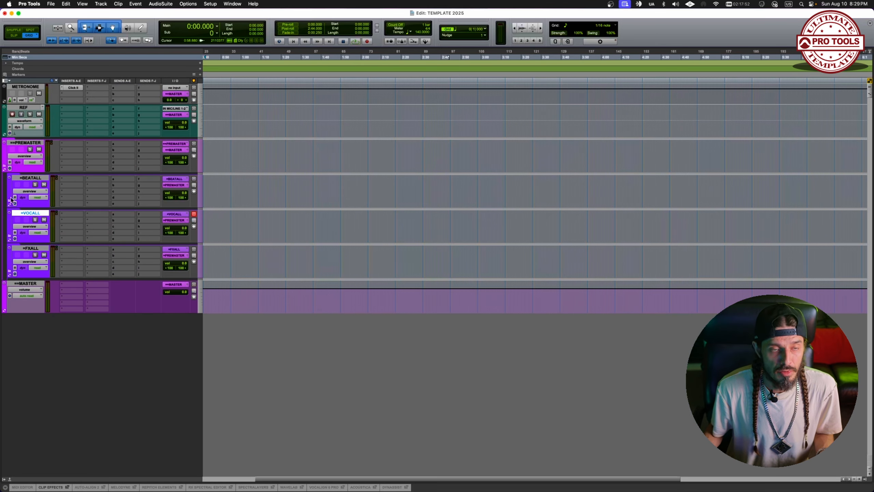
pyautogui.click(10, 237)
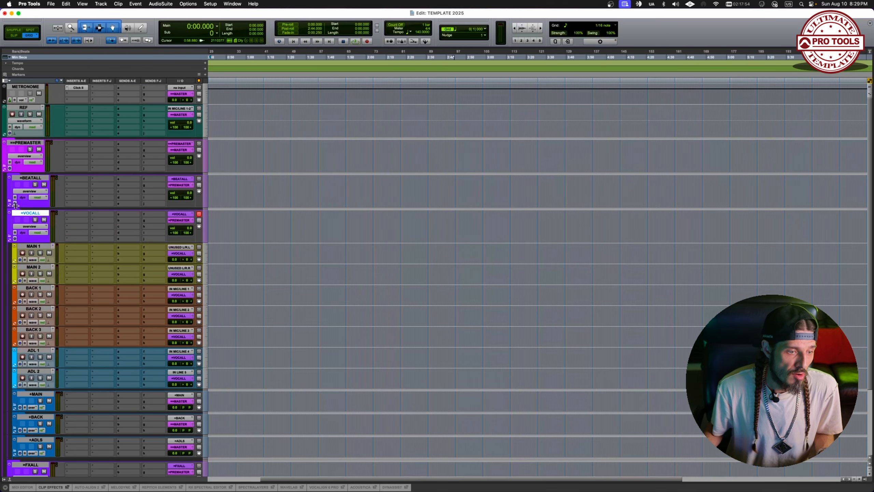
# Step: Colour the +MAIN, +BACK and +ADLS folder tracks purple like their parent folder
pyautogui.scroll(-5, 42, 234)
pyautogui.click(36, 306)
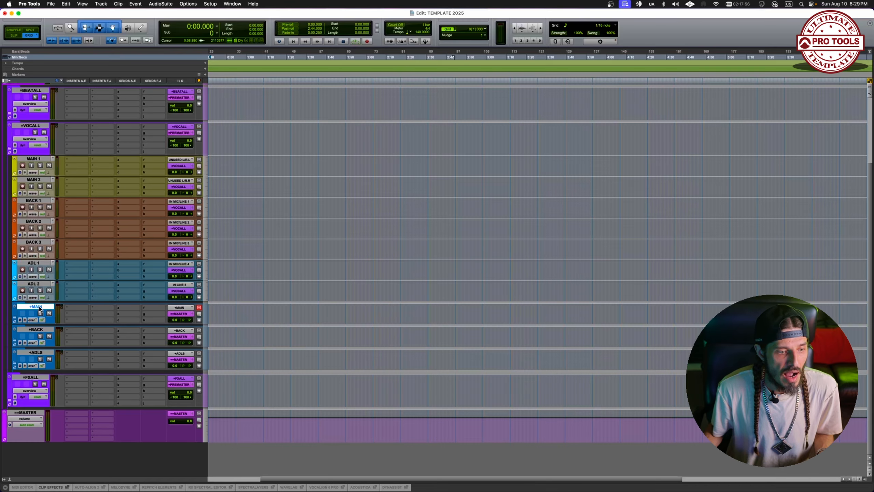
pyautogui.keyDown('shift'); pyautogui.click(36, 353); pyautogui.keyUp('shift')
pyautogui.doubleClick(14, 360)
pyautogui.click(65, 368)
pyautogui.press('super+w')
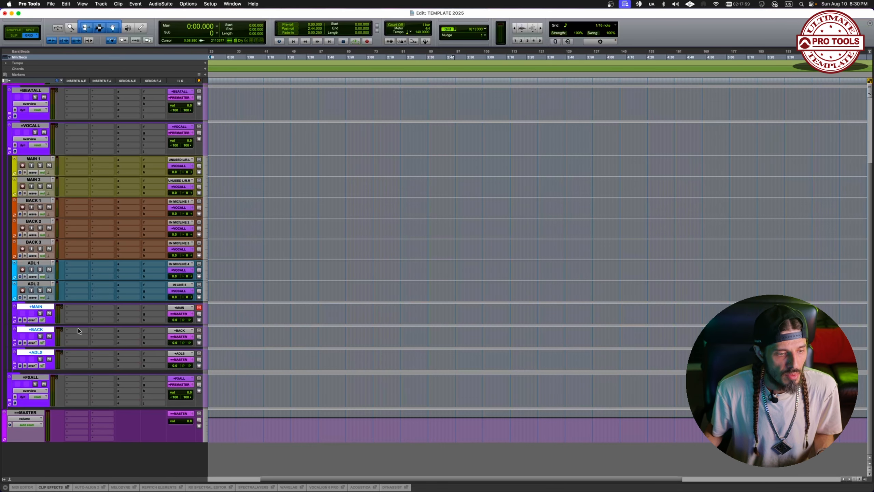
# Step: Route the outputs of MAIN 1 and MAIN 2 to the stereo +MAIN bus
pyautogui.click(40, 158)
pyautogui.keyDown('shift'); pyautogui.click(39, 180); pyautogui.keyUp('shift')
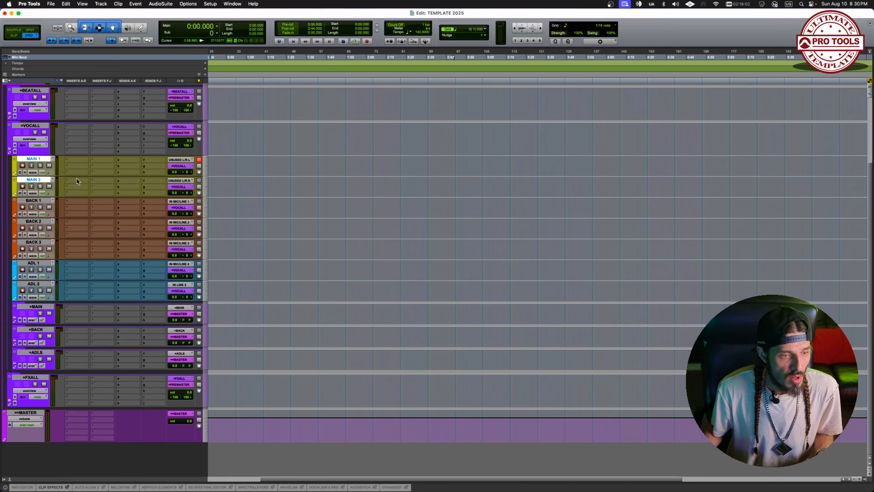
pyautogui.click(180, 188)
pyautogui.moveTo(186, 205)
pyautogui.moveTo(220, 212)
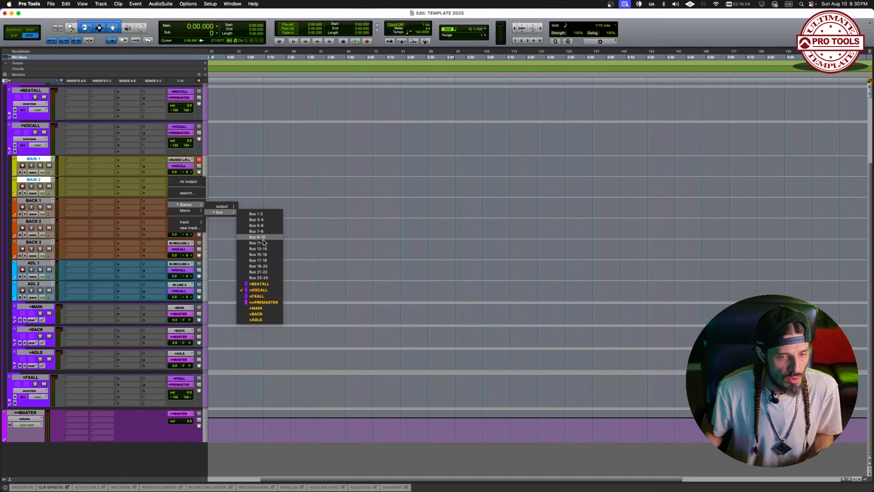
pyautogui.click(261, 308)
# Step: Route the outputs of BACK 1, BACK 2 and BACK 3 to the stereo +BACK bus
pyautogui.click(34, 200)
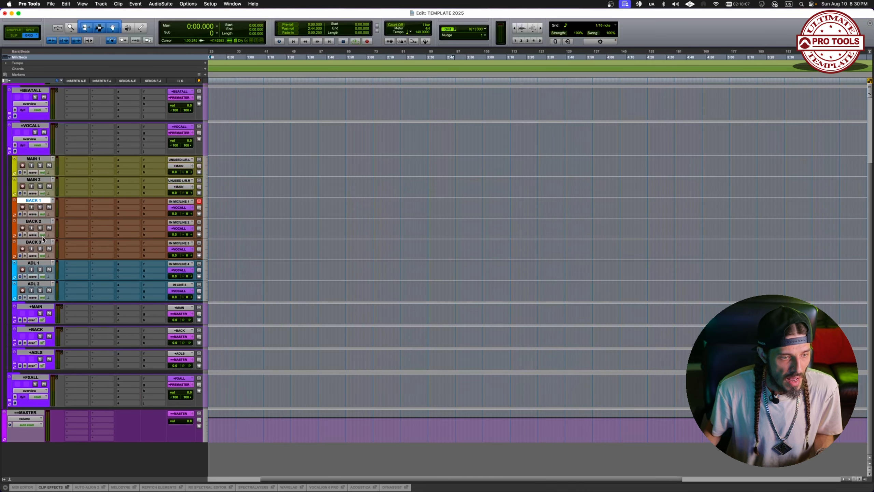
pyautogui.click(180, 229)
pyautogui.moveTo(185, 246)
pyautogui.moveTo(220, 252)
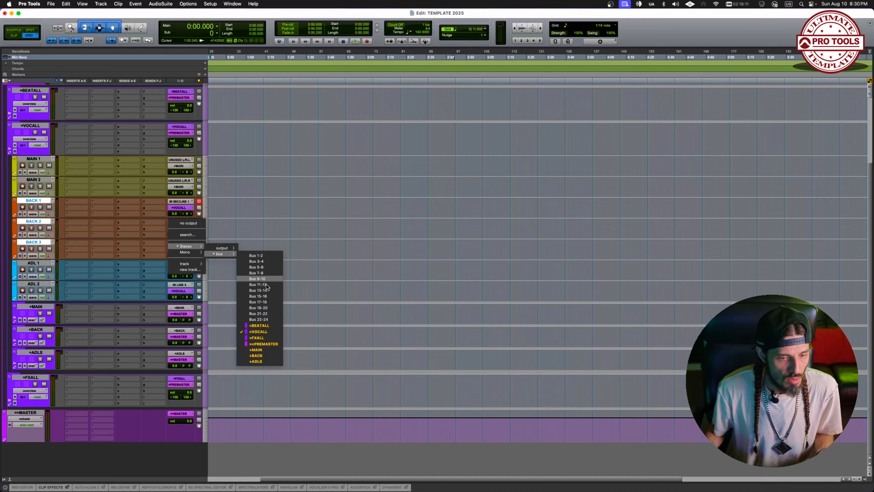
pyautogui.click(264, 355)
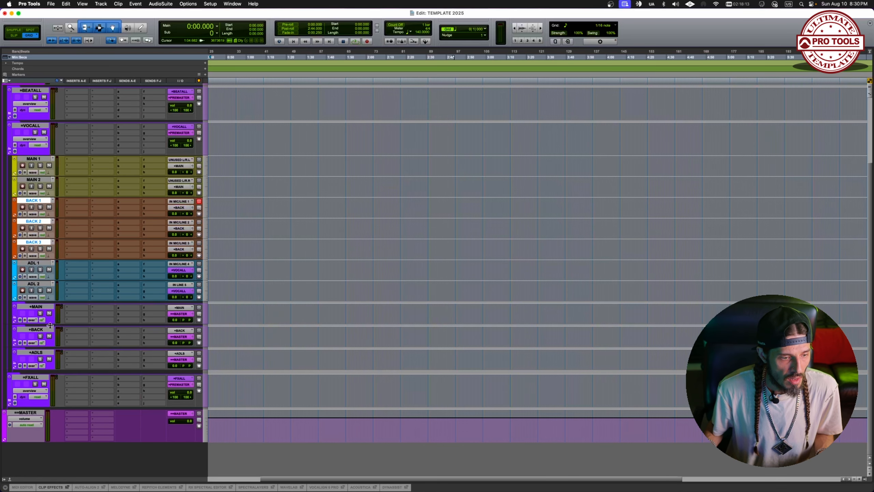
# Step: Route the outputs of ADL 1 and ADL 2 to the stereo +ADLS bus
pyautogui.click(38, 262)
pyautogui.keyDown('shift'); pyautogui.click(38, 284); pyautogui.keyUp('shift')
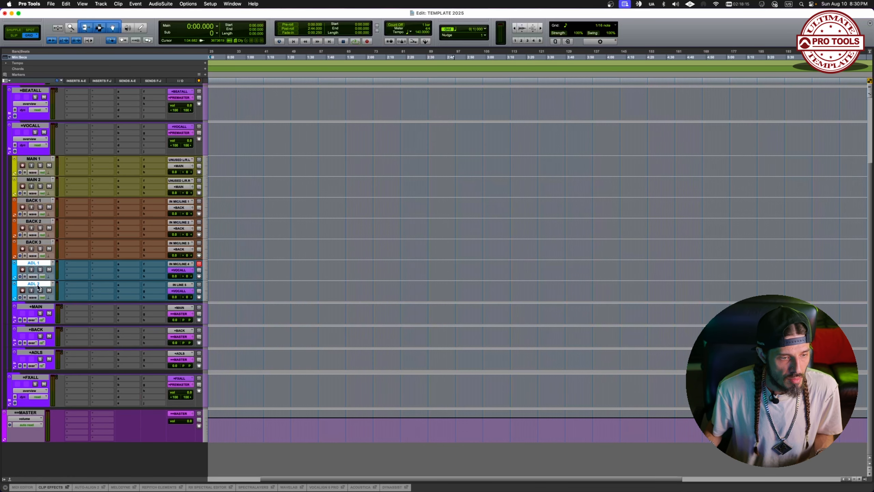
pyautogui.click(181, 273)
pyautogui.moveTo(216, 291)
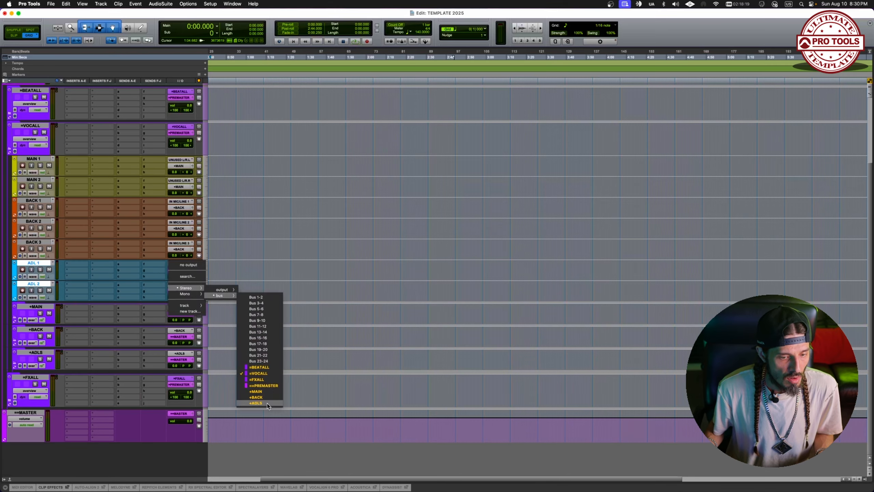
pyautogui.click(267, 403)
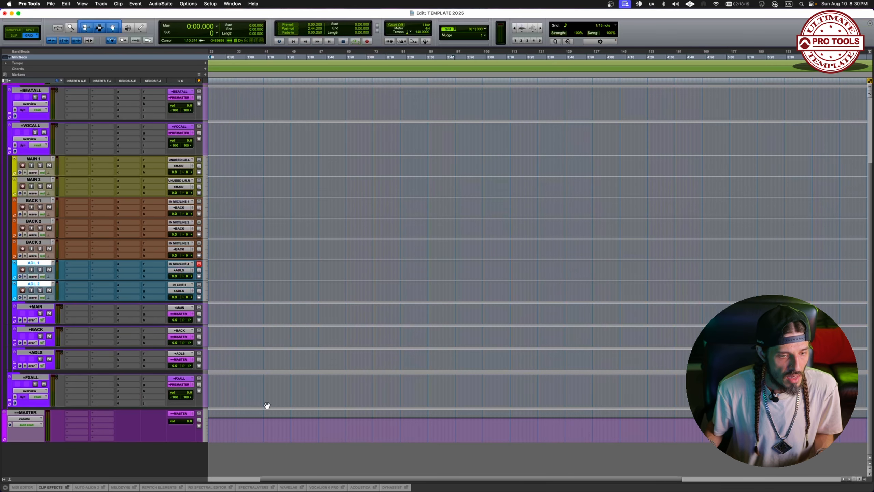
# Step: Colour the +ADLS bus light blue to match the ADL tracks
pyautogui.rightClick(181, 291)
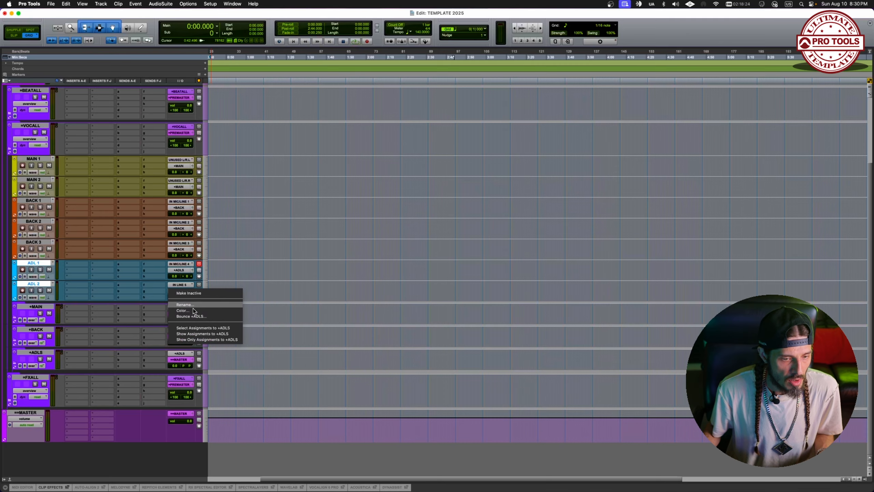
pyautogui.click(193, 311)
pyautogui.click(352, 288)
# Step: Colour the +BACK bus orange to match the BACK tracks
pyautogui.click(180, 249)
pyautogui.rightClick(180, 249)
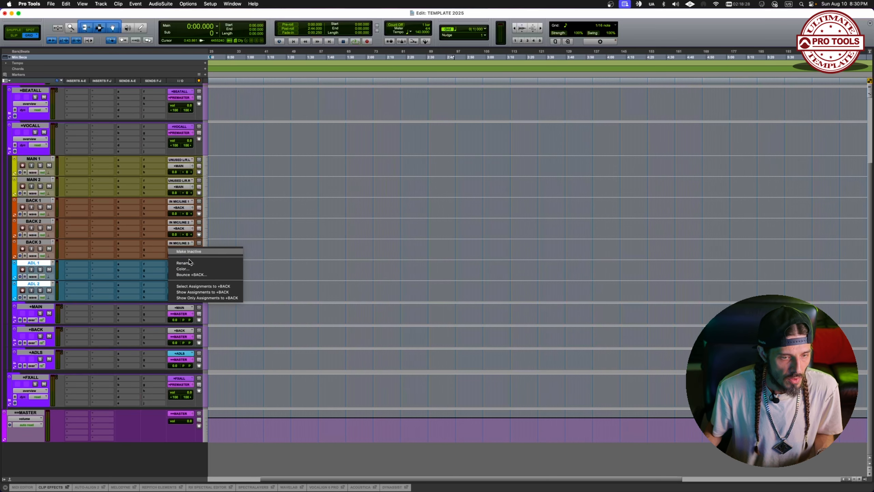
pyautogui.click(192, 269)
pyautogui.click(273, 250)
# Step: Colour the +MAIN bus yellow to match the MAIN tracks
pyautogui.click(176, 186)
pyautogui.rightClick(179, 187)
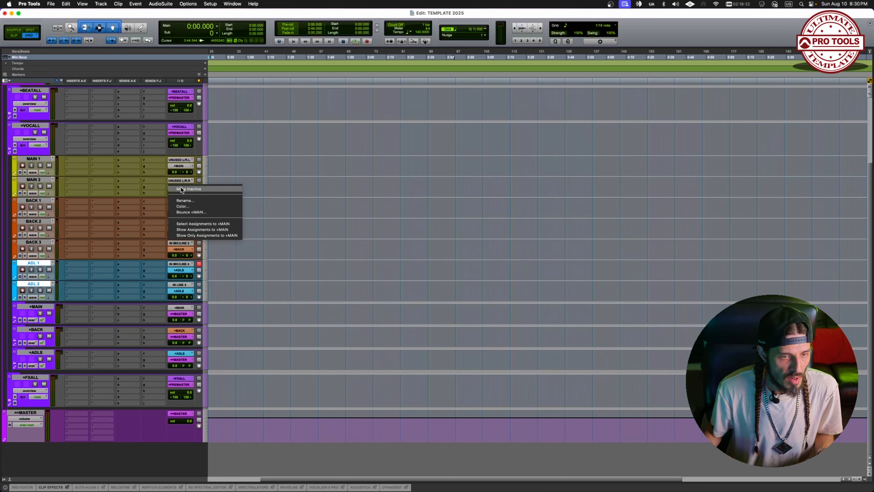
pyautogui.click(207, 206)
pyautogui.click(290, 190)
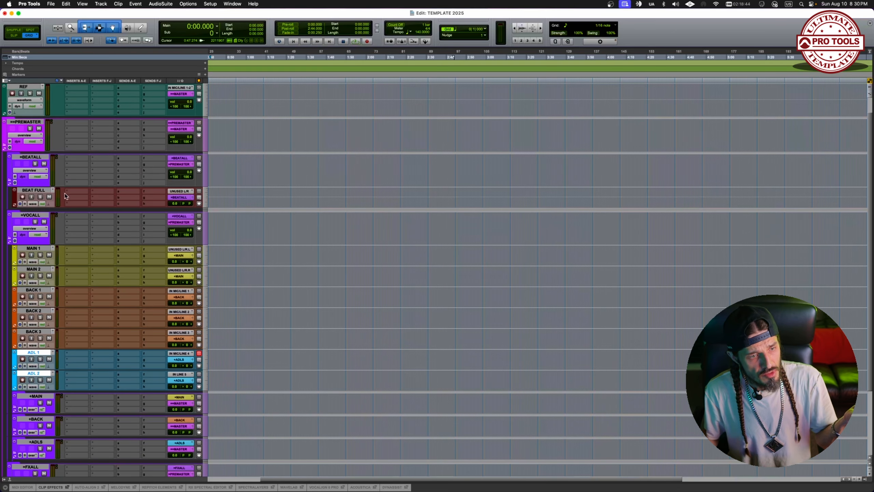
# Step: Examine how the BEAT FULL track and the +BEATALL, +MAIN, +BACK and +ADLS folders are arranged and routed
pyautogui.click(37, 190)
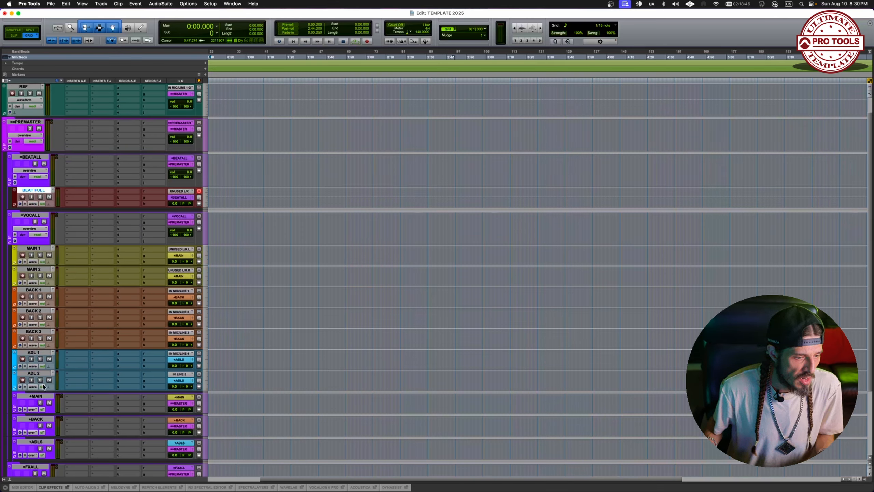
pyautogui.click(42, 397)
pyautogui.keyDown('shift'); pyautogui.click(40, 442); pyautogui.keyUp('shift')
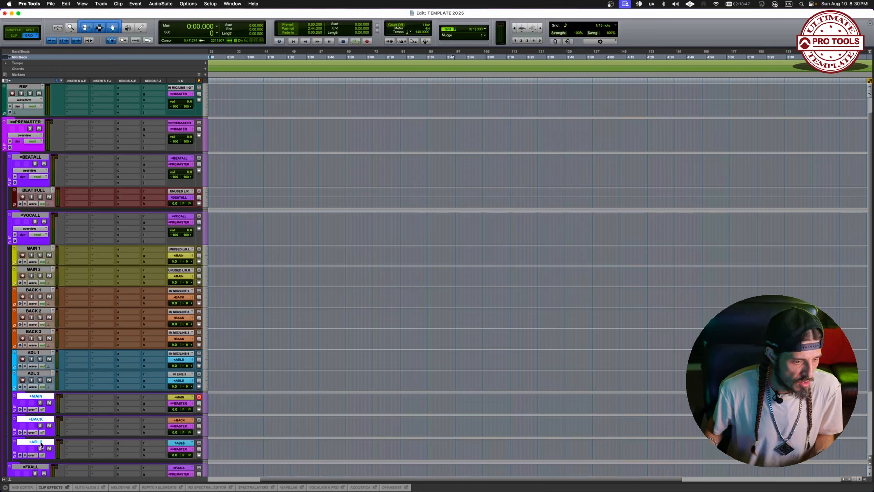
pyautogui.click(42, 397)
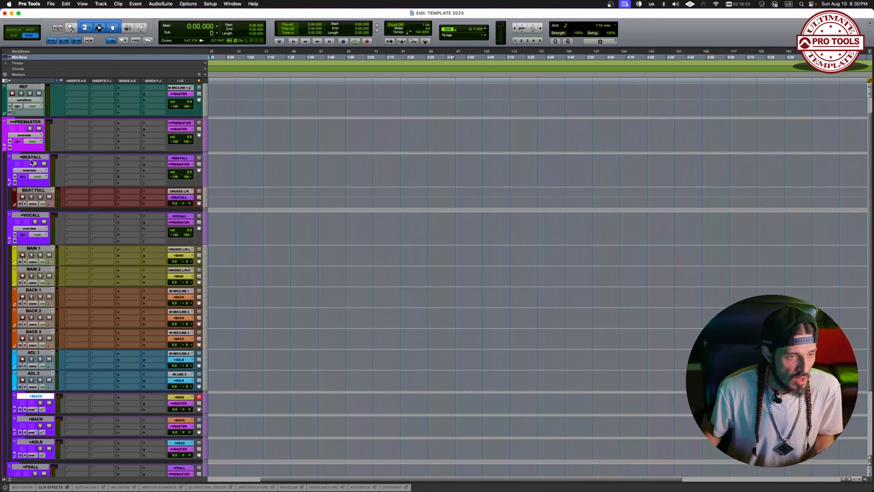
pyautogui.click(32, 157)
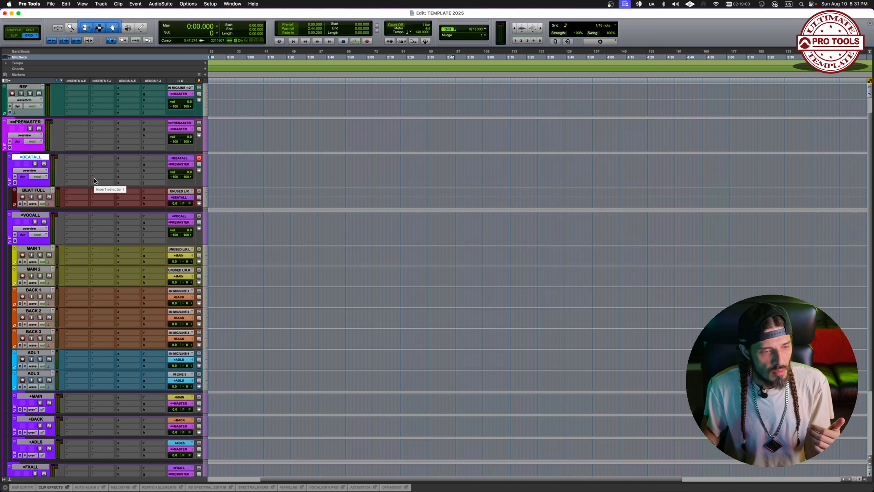
pyautogui.scroll(-5, 104, 182)
pyautogui.click(41, 306)
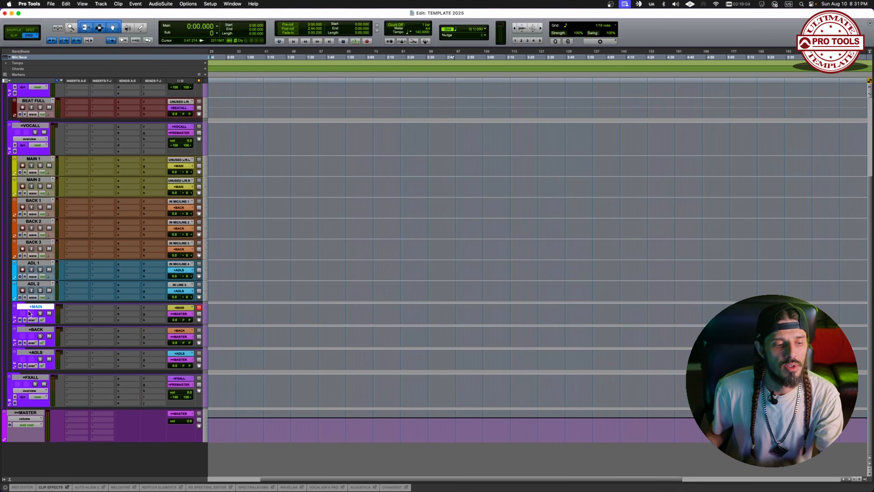
pyautogui.scroll(6, 39, 354)
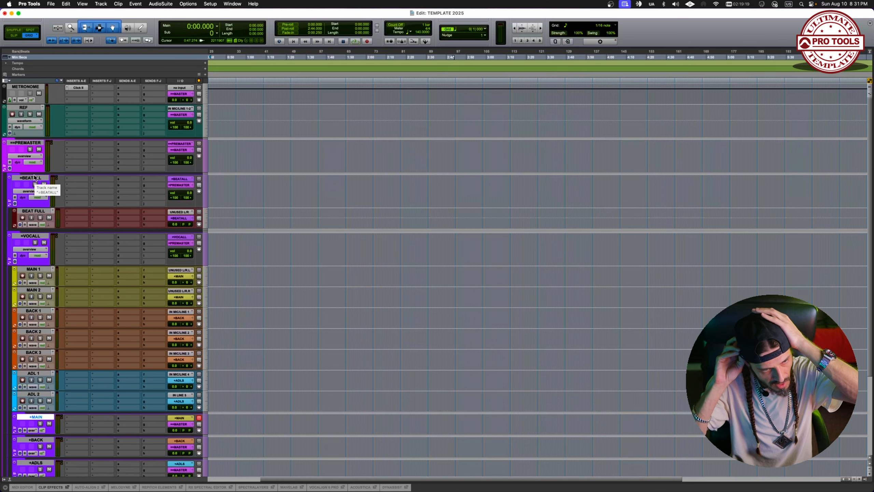
pyautogui.scroll(-5, 31, 217)
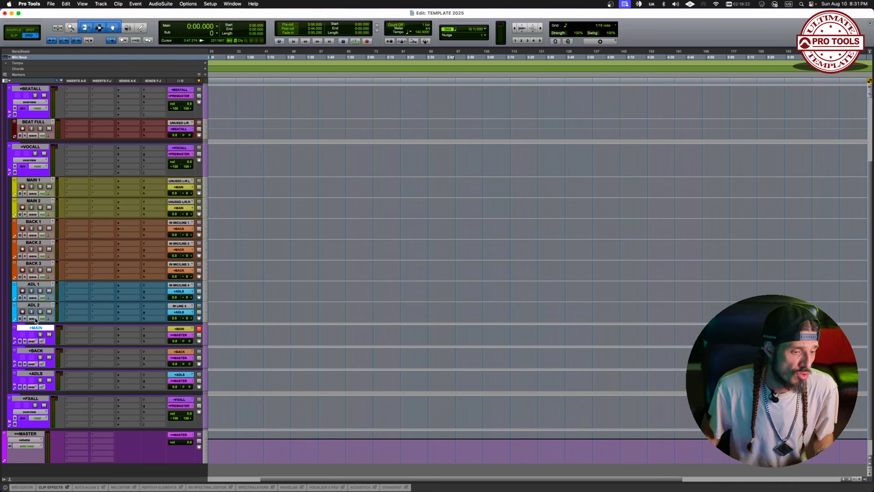
pyautogui.click(37, 351)
pyautogui.click(38, 373)
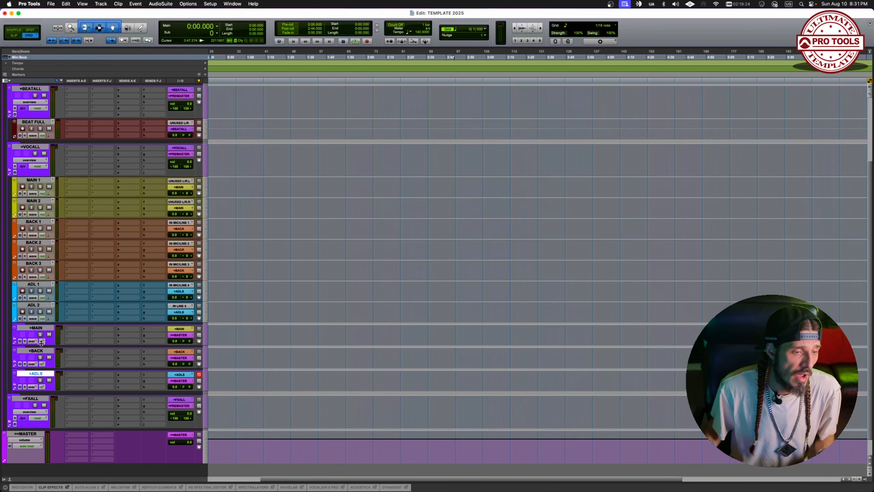
pyautogui.scroll(5, 31, 206)
# Step: Set up a new stereo routing folder named +FX, to be inserted after the +BEATALL folder
pyautogui.click(37, 177)
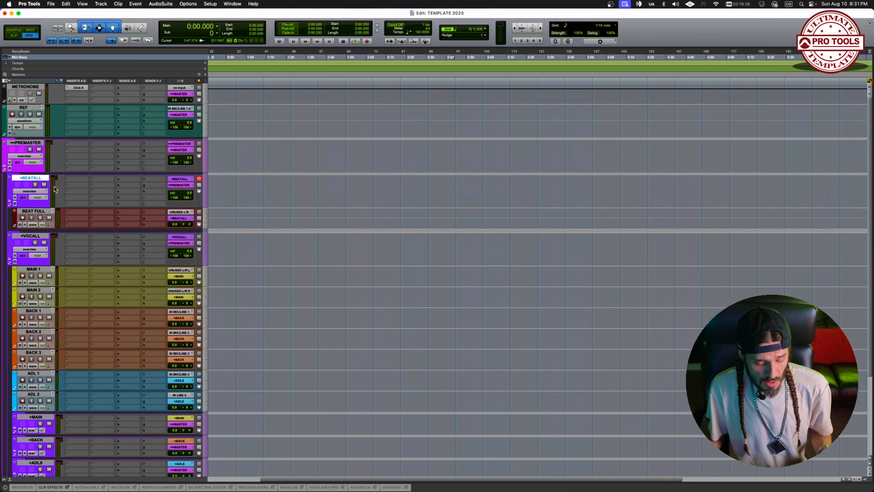
pyautogui.press('shift+super+n')
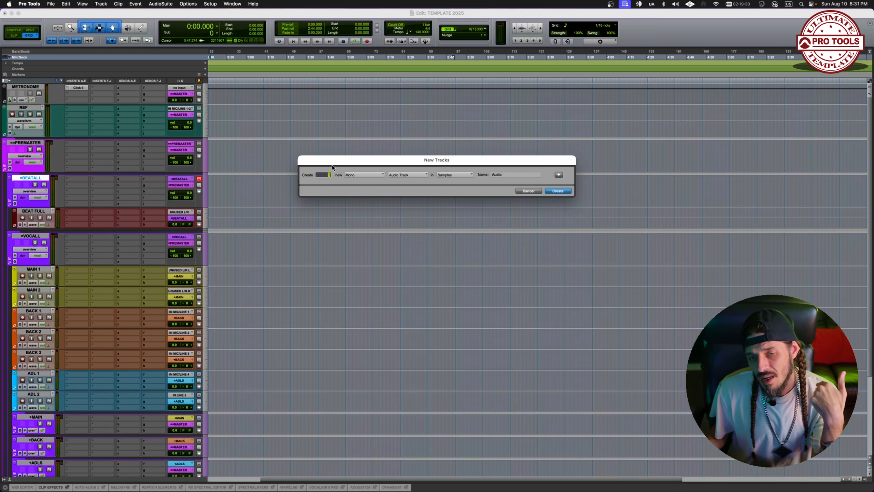
pyautogui.click(365, 175)
pyautogui.click(395, 182)
pyautogui.click(419, 179)
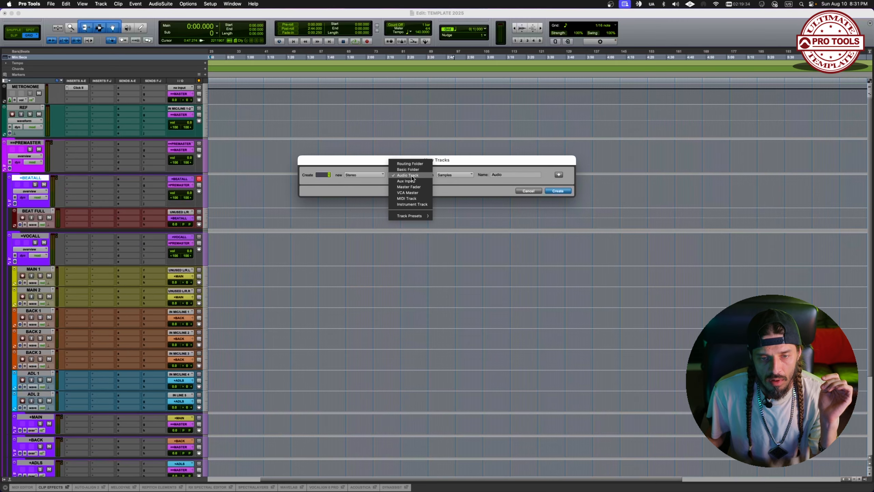
pyautogui.click(411, 166)
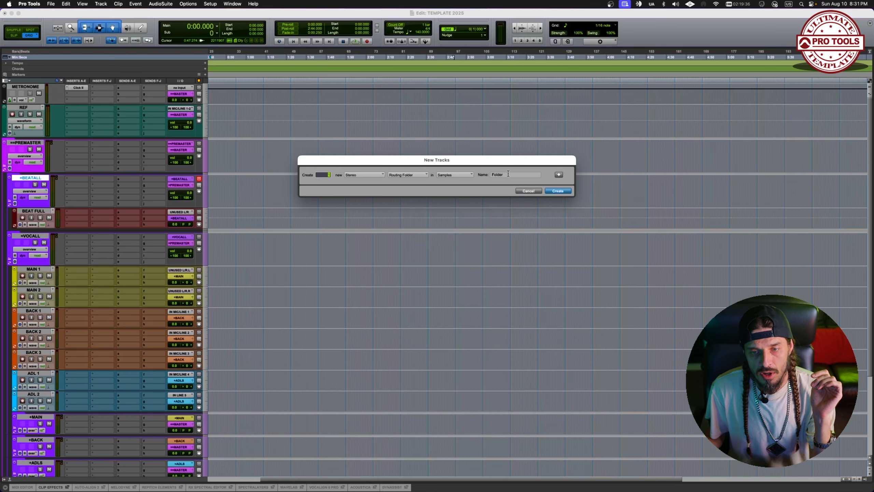
pyautogui.press('Tab')
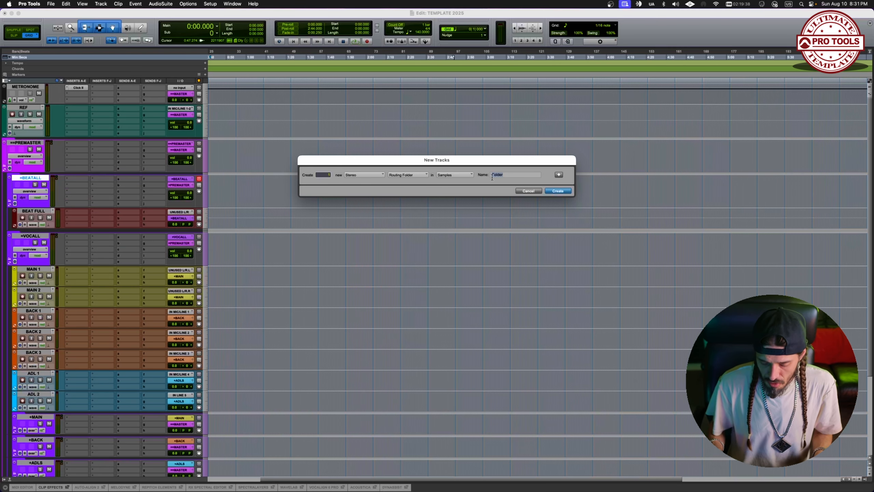
pyautogui.write('+FX')
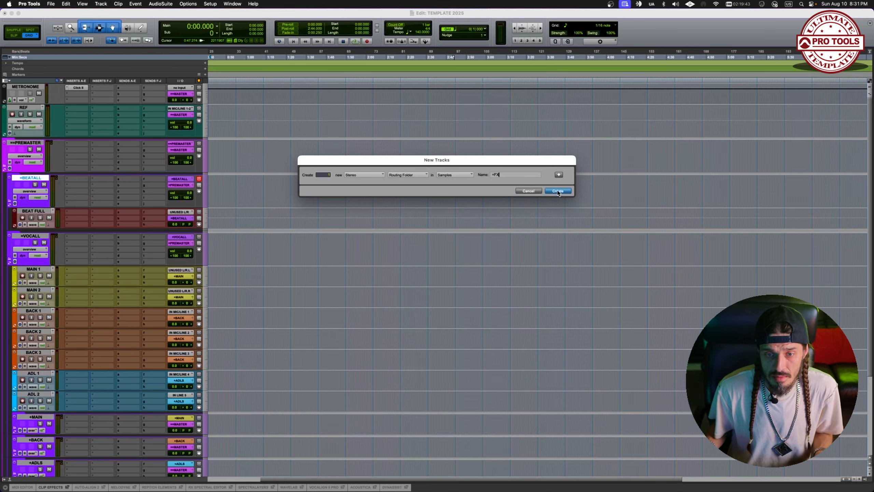
# Step: Add three more entries to the new tracks and set them all as stereo routing folders
pyautogui.click(362, 197)
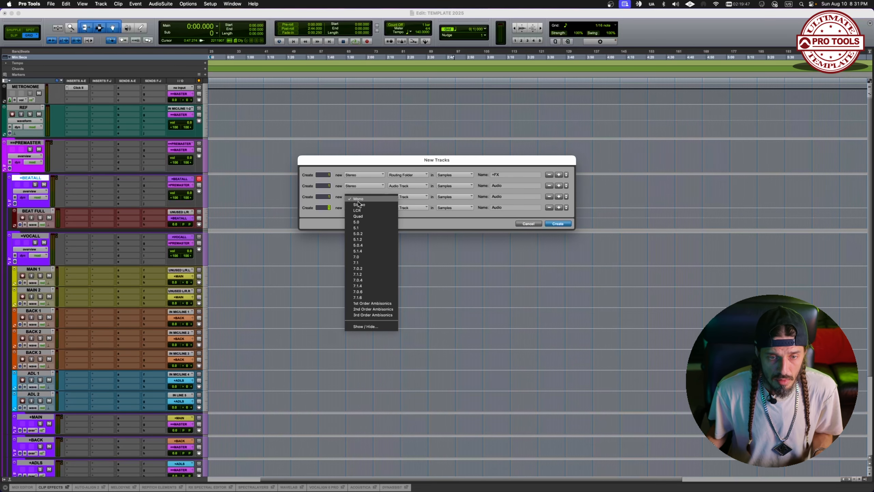
pyautogui.click(363, 204)
pyautogui.click(360, 207)
pyautogui.click(367, 214)
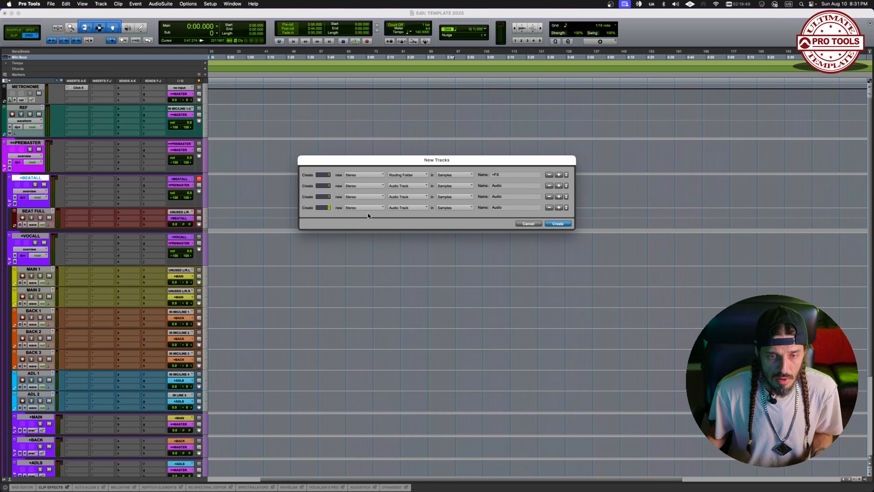
pyautogui.click(406, 187)
pyautogui.click(408, 180)
pyautogui.click(401, 198)
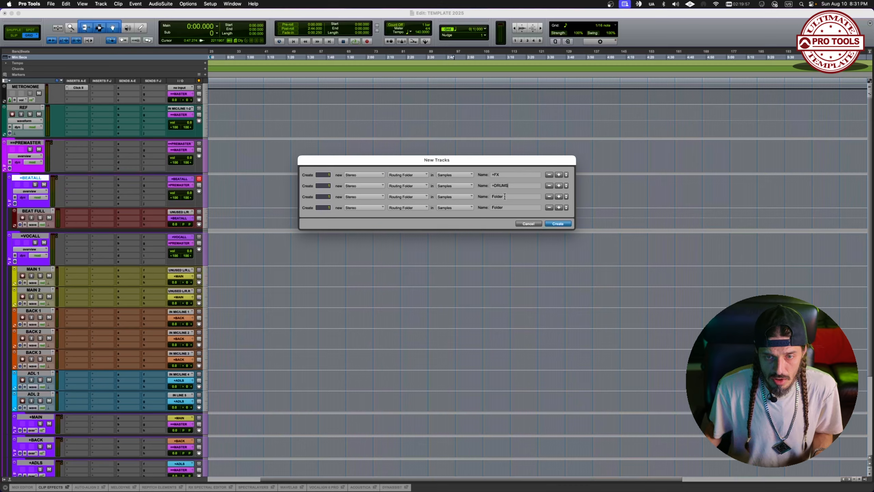
# Step: Name the three additional folders +DRUMS, +INSTRS and +KCKBSS, and create all four routing folders
pyautogui.doubleClick(505, 196)
pyautogui.write('+INSTRS')
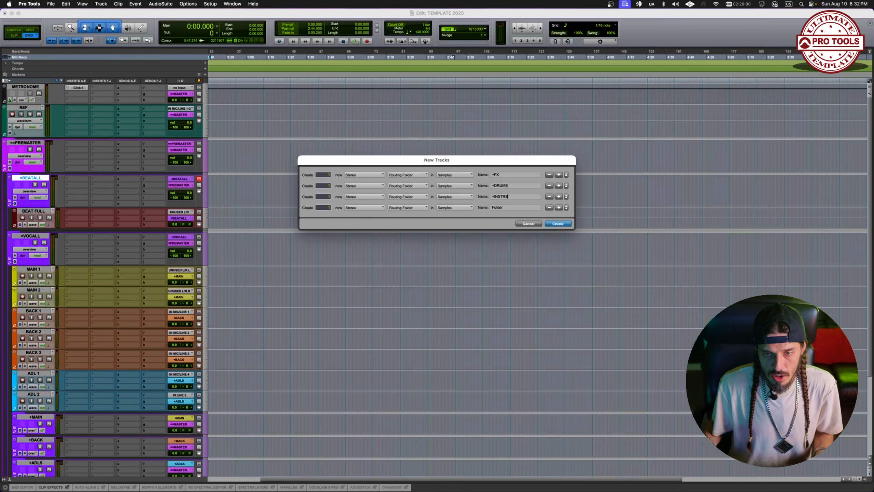
pyautogui.doubleClick(503, 208)
pyautogui.write('+KCKBSS')
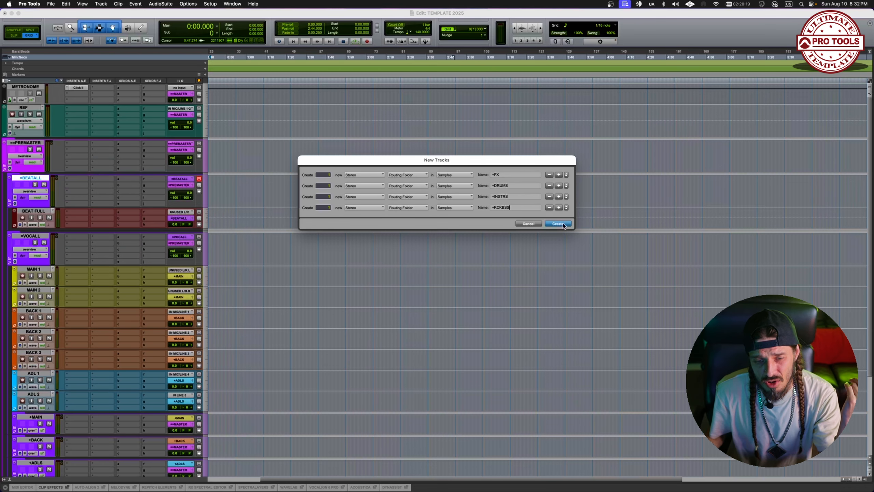
pyautogui.press('Return')
# Step: Colour the +FX, +DRUMS, +INSTRS and +KCKBSS folders purple to match the other routing folders
pyautogui.press('alt+super+c')
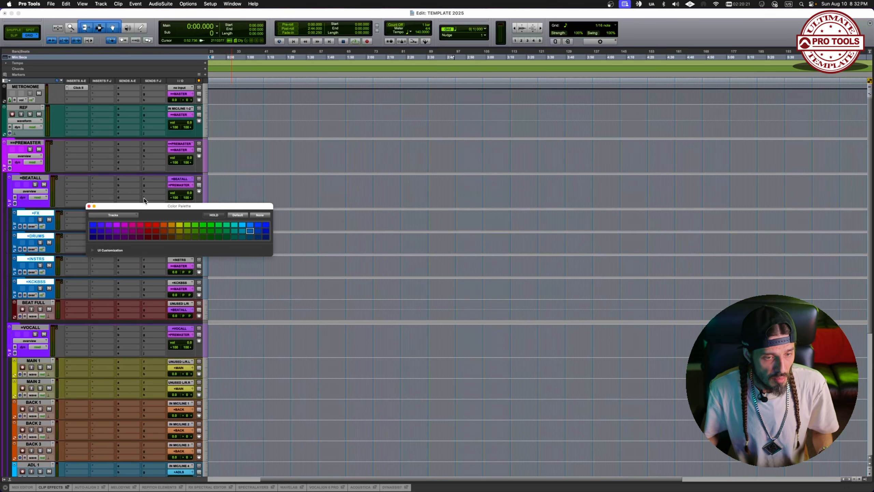
pyautogui.click(110, 226)
pyautogui.press('super+w')
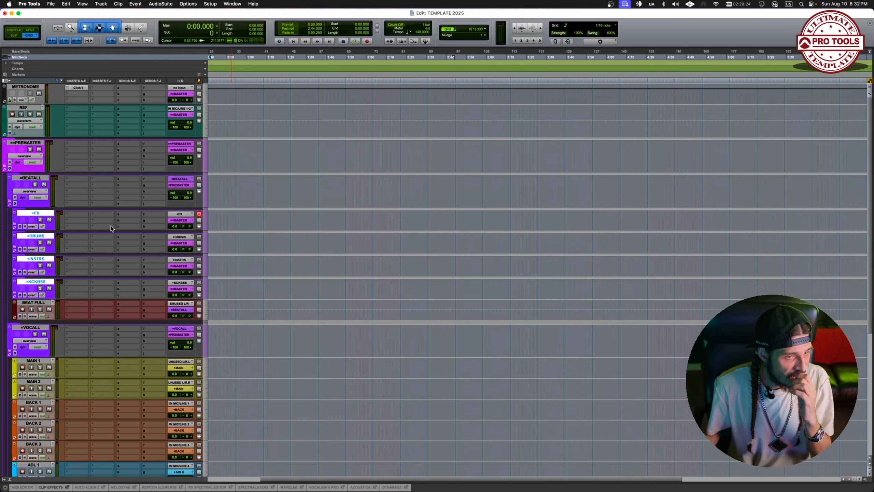
# Step: Route the outputs of +FX, +DRUMS, +INSTRS and +KCKBSS together to the stereo +BEATALL bus
pyautogui.scroll(-5, 111, 226)
pyautogui.scroll(4, 173, 138)
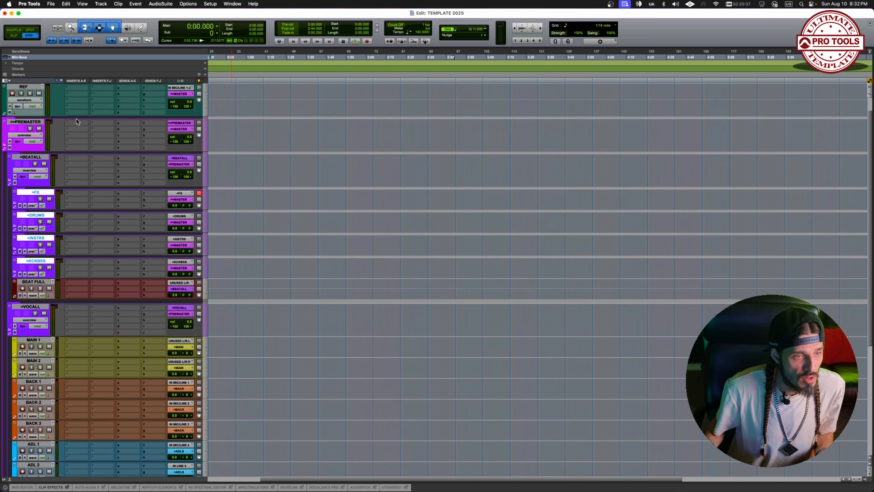
pyautogui.click(180, 199)
pyautogui.moveTo(195, 228)
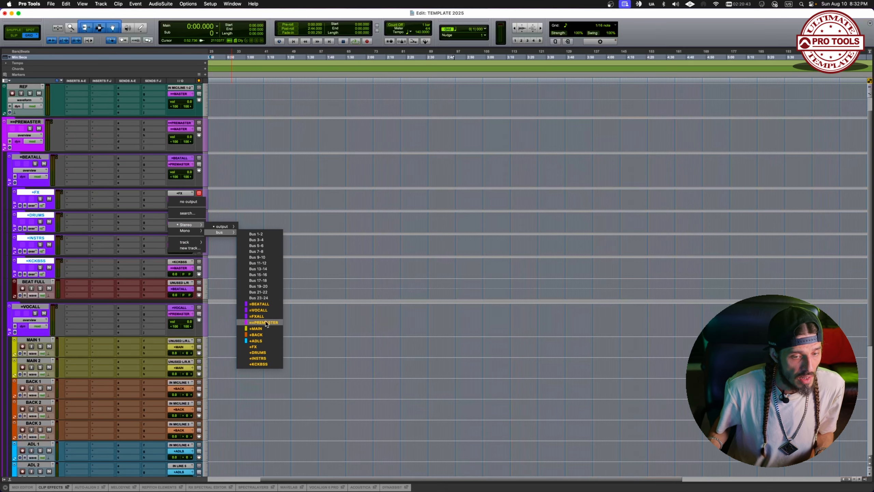
pyautogui.keyDown('alt'); pyautogui.keyDown('shift'); pyautogui.click(264, 305); pyautogui.keyUp('shift'); pyautogui.keyUp('alt')
# Step: Route the outputs of the +MAIN, +BACK and +ADLS folders together to the stereo +VOCALL bus
pyautogui.scroll(-8, 79, 232)
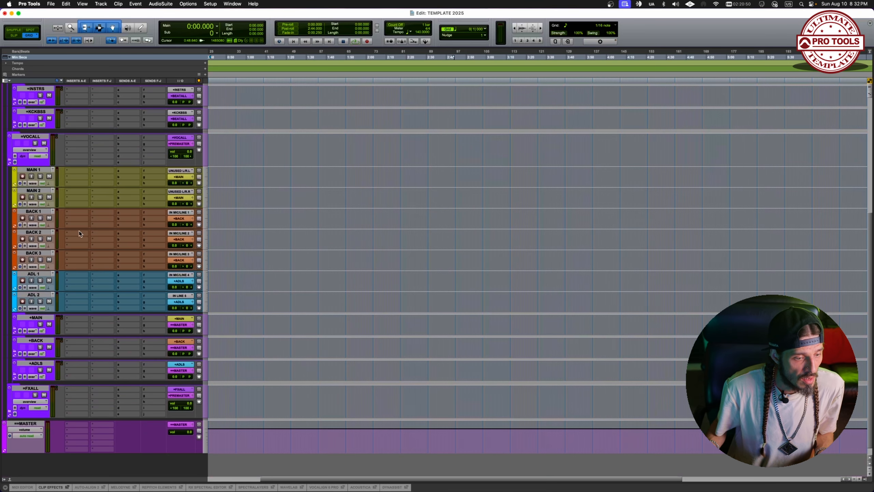
pyautogui.click(42, 320)
pyautogui.keyDown('shift'); pyautogui.click(43, 363); pyautogui.keyUp('shift')
pyautogui.click(180, 324)
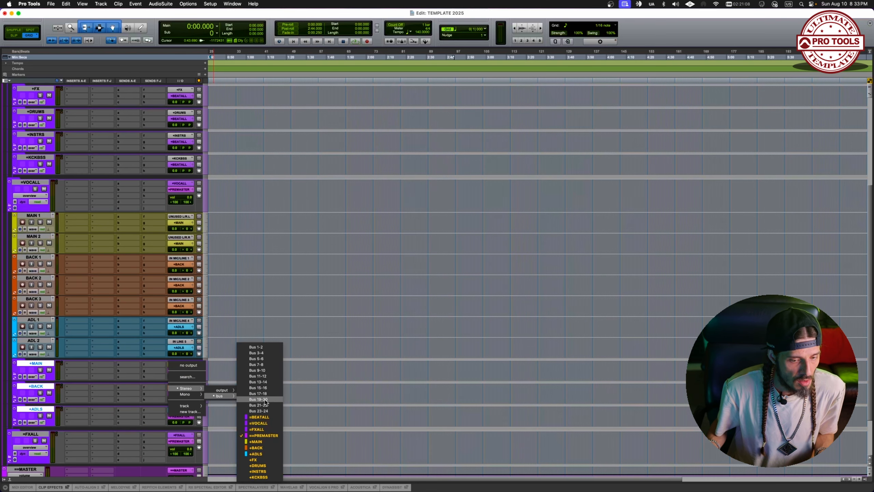
pyautogui.click(271, 423)
# Step: In the I/O Setup bus list, move the master bus to the end and the premaster bus directly above it
pyautogui.click(188, 3)
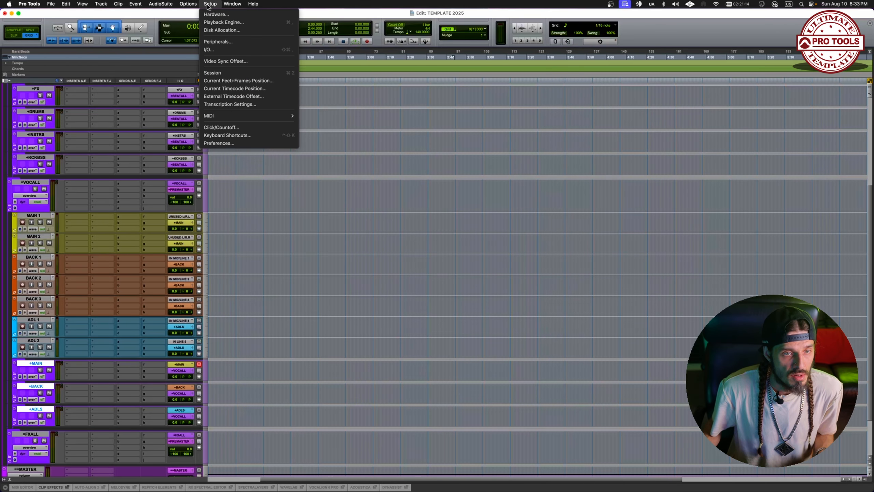
pyautogui.click(214, 48)
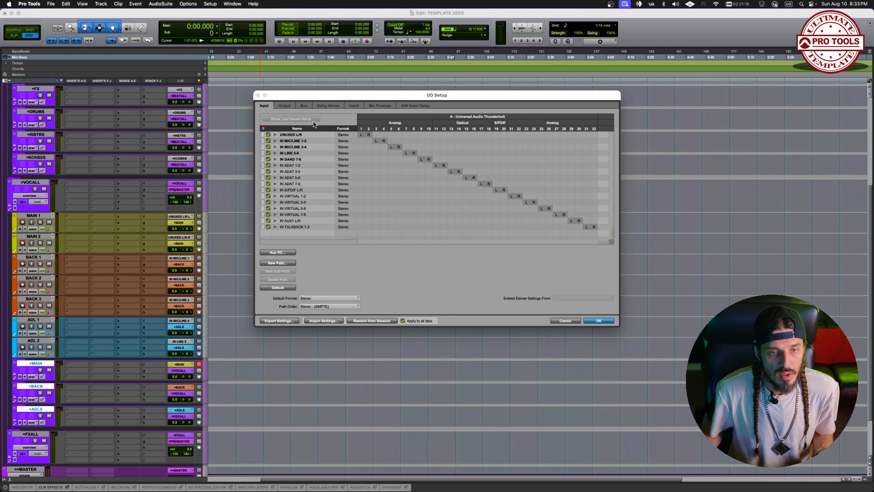
pyautogui.click(303, 105)
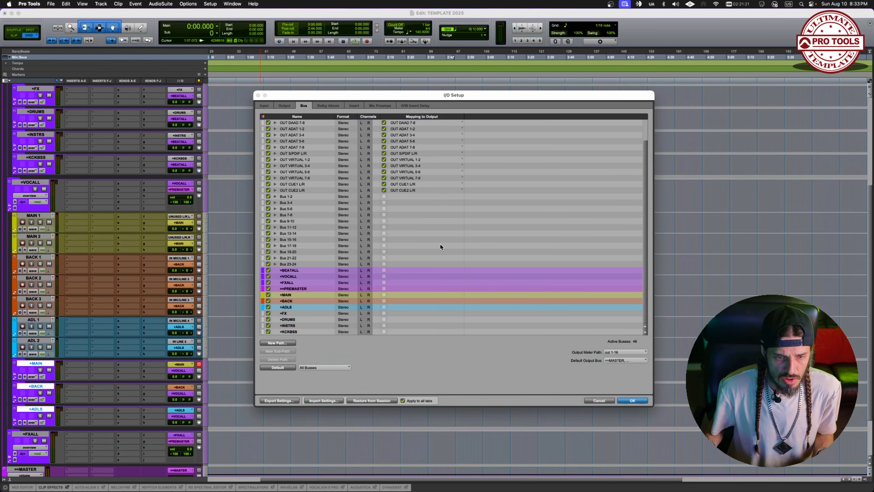
pyautogui.scroll(2, 440, 244)
pyautogui.click(315, 122)
pyautogui.scroll(-2, 329, 261)
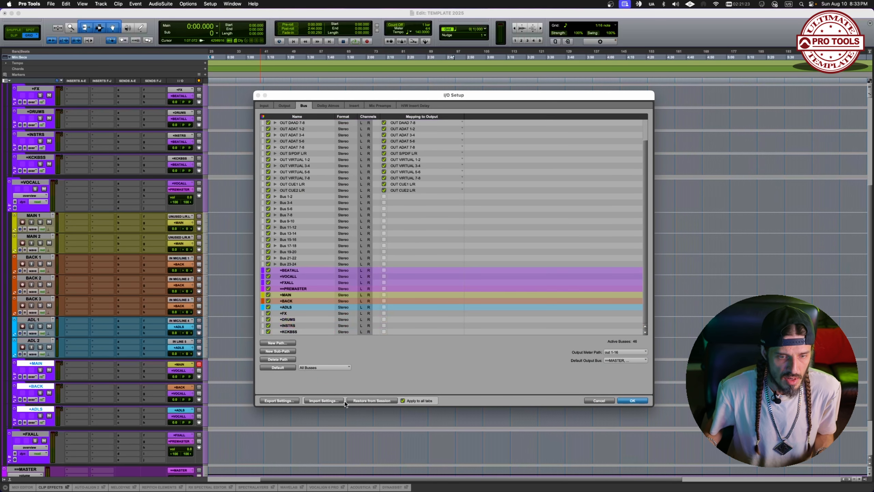
pyautogui.moveTo(321, 345); pyautogui.dragTo(314, 332)
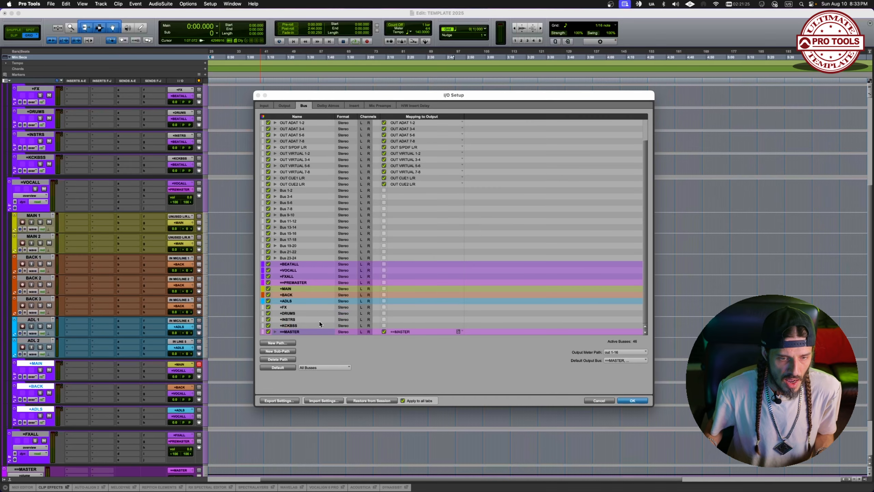
pyautogui.moveTo(300, 283); pyautogui.dragTo(301, 331)
pyautogui.click(297, 320)
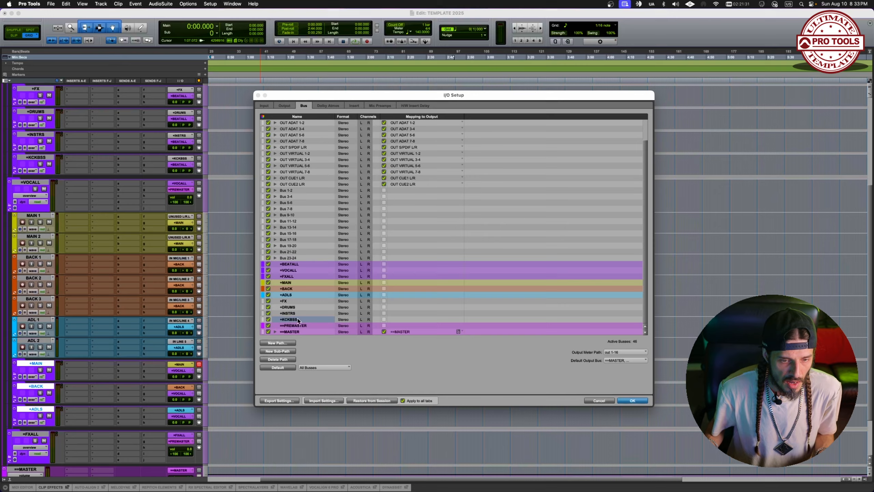
# Step: Colour the +FX bus light blue, +DRUMS orange, +INSTRS yellow-green and +KCKBSS dark red
pyautogui.click(263, 302)
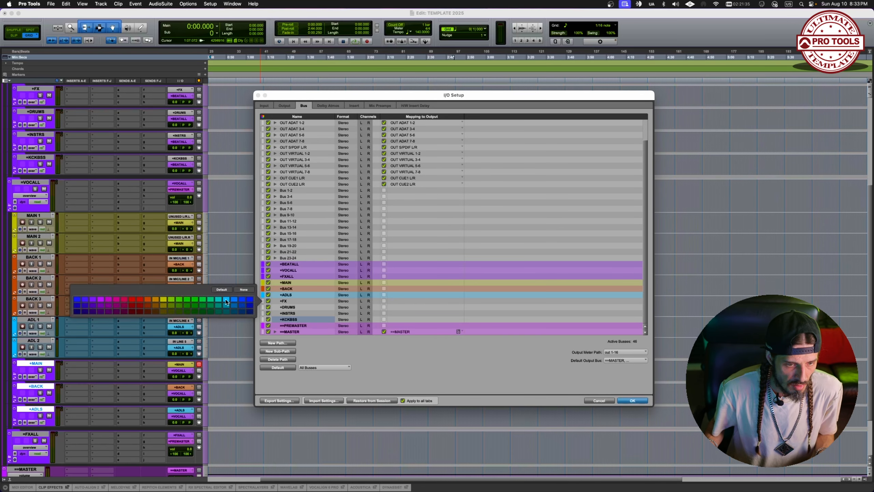
pyautogui.click(263, 308)
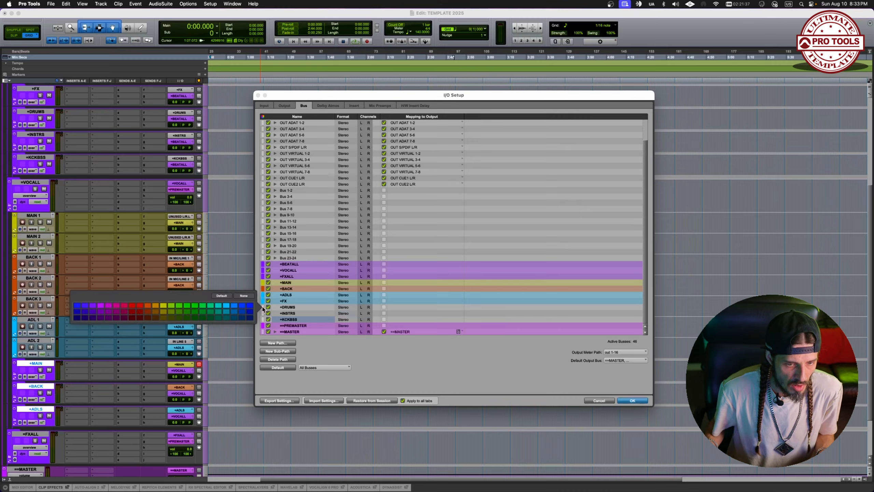
pyautogui.click(156, 305)
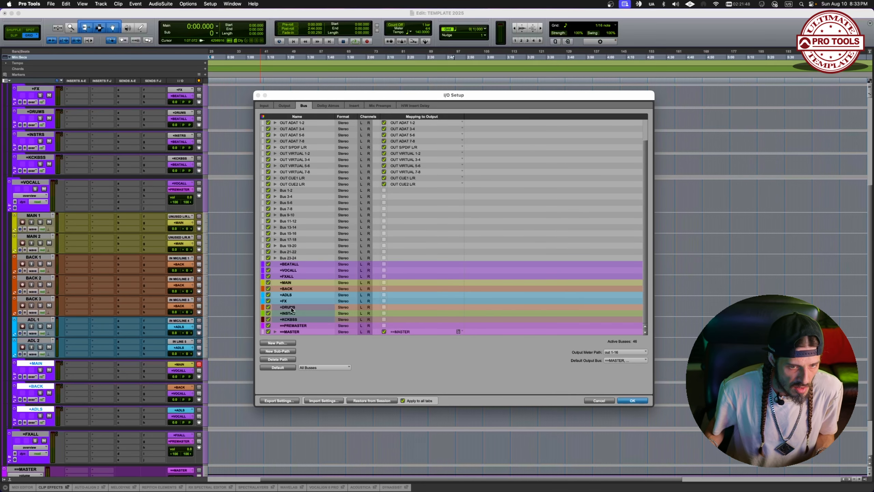
# Step: Move the +FX, +DRUMS, +INSTRS and +KCKBSS buses above +BEATALL in the bus list
pyautogui.moveTo(295, 302); pyautogui.dragTo(299, 266)
pyautogui.click(292, 313)
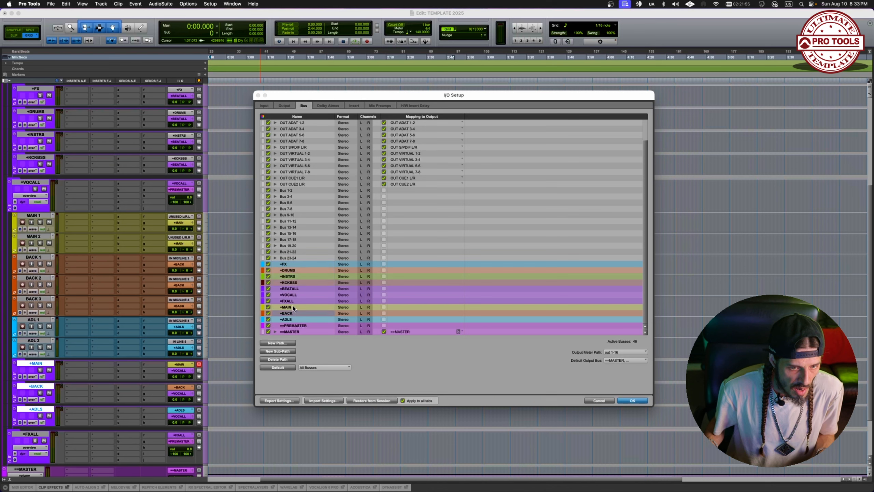
# Step: Move the +MAIN, +BACK and +ADLS buses above +VOCALL in the bus list and apply the I/O Setup changes
pyautogui.click(293, 307)
pyautogui.keyDown('shift'); pyautogui.click(291, 320); pyautogui.keyUp('shift')
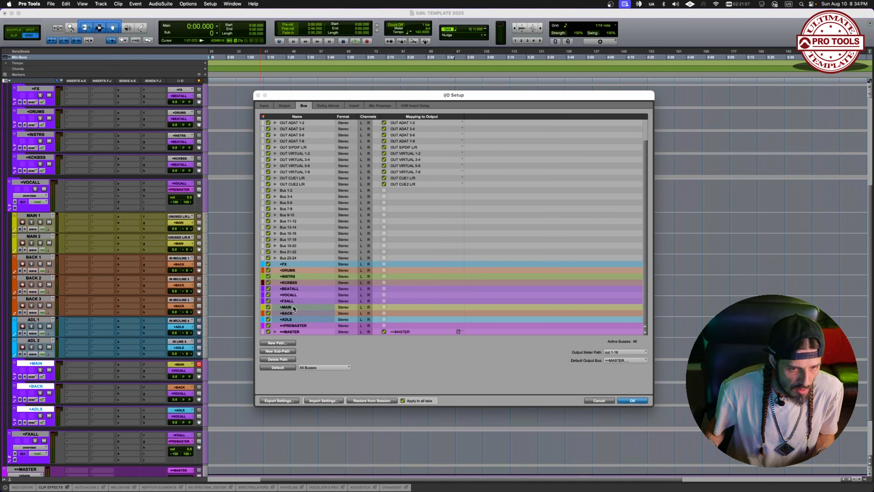
pyautogui.moveTo(293, 309); pyautogui.dragTo(293, 293)
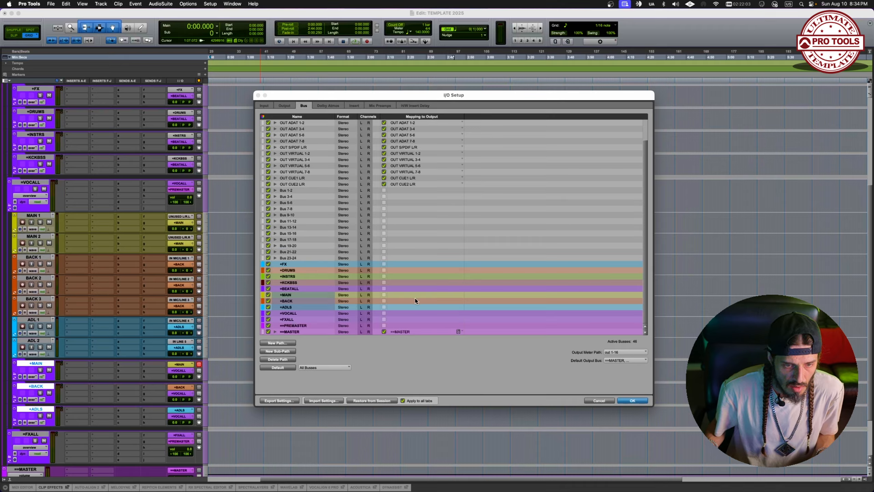
pyautogui.click(631, 401)
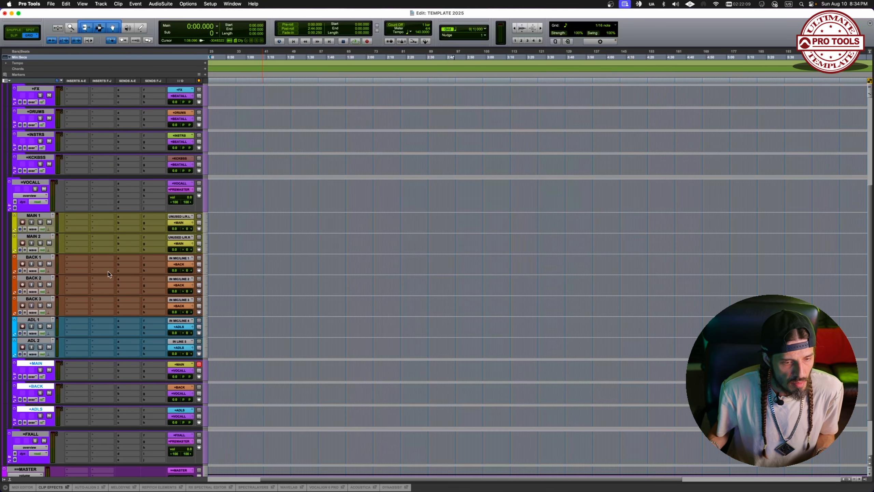
pyautogui.scroll(6, 108, 274)
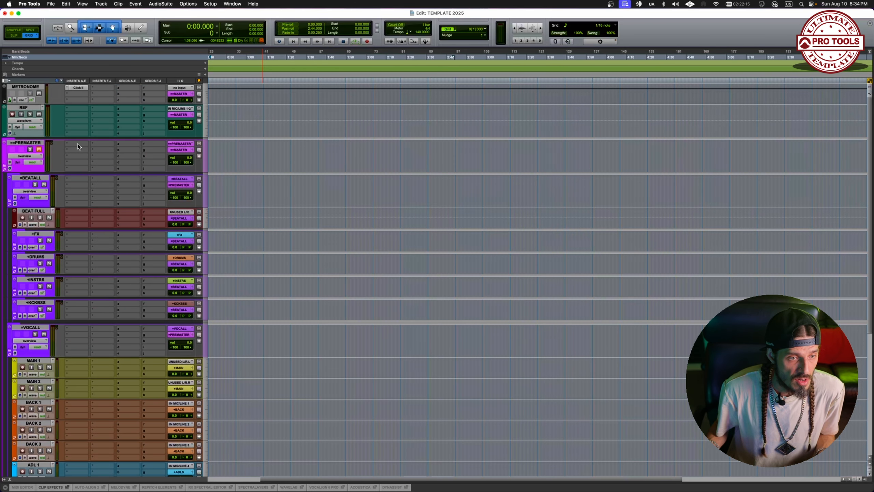
pyautogui.click(78, 145)
pyautogui.press('Escape')
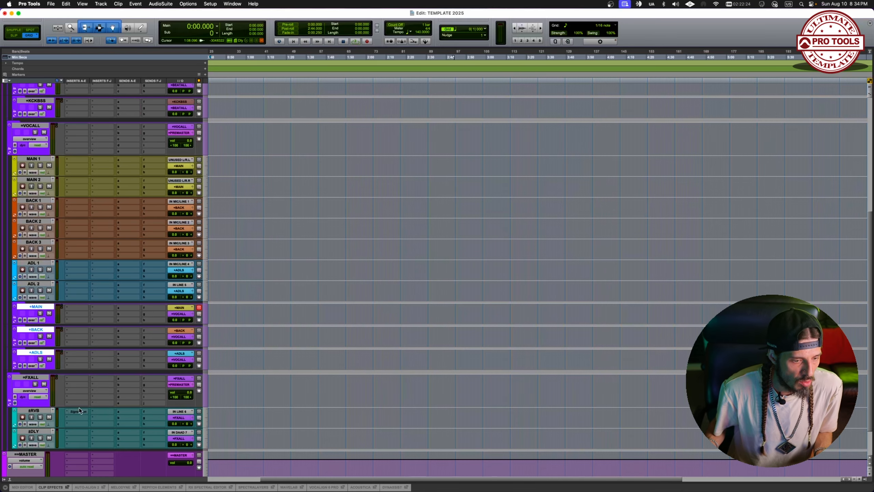
# Step: Activate the Signal Gen insert on the RVB track, move it to +FXALL to test the routing, and collapse the +FXALL folder
pyautogui.keyDown('ctrl'); pyautogui.keyDown('super'); pyautogui.click(78, 411); pyautogui.keyUp('super'); pyautogui.keyUp('ctrl')
pyautogui.moveTo(80, 413); pyautogui.dragTo(77, 378)
pyautogui.scroll(2, 62, 387)
pyautogui.scroll(6, 62, 384)
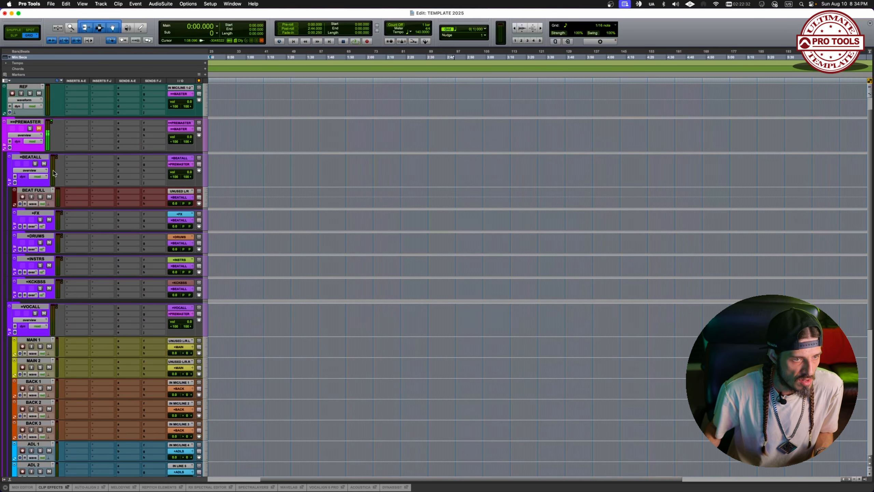
pyautogui.scroll(-7, 81, 255)
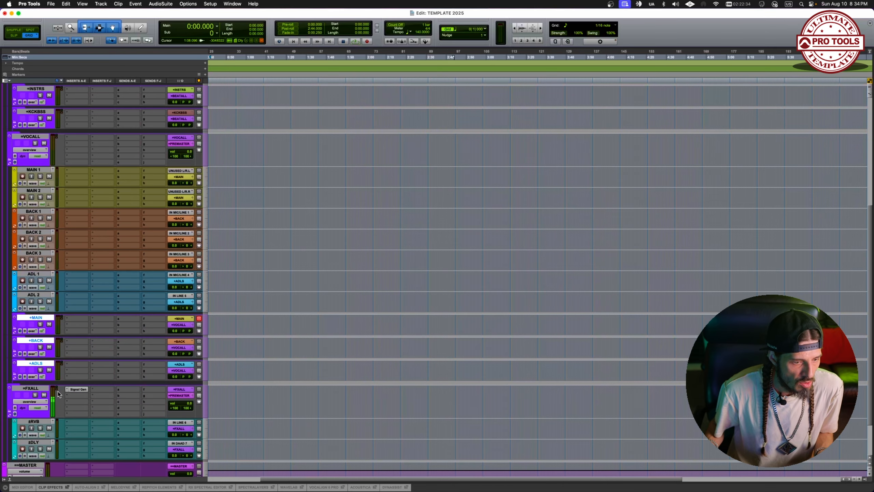
pyautogui.click(10, 412)
# Step: Test the vocal routing by moving the Signal Gen insert to ADL 2 and from there to +VOCALL
pyautogui.scroll(4, 69, 396)
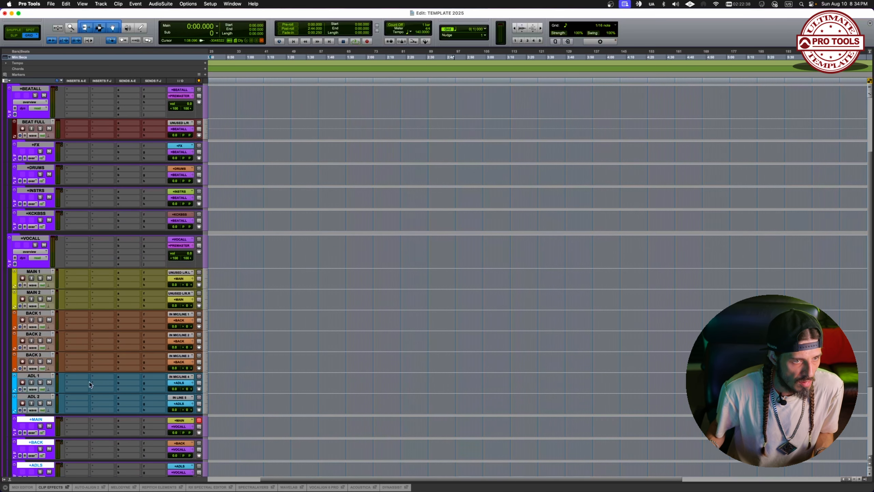
pyautogui.scroll(-2, 89, 384)
pyautogui.moveTo(79, 435); pyautogui.dragTo(78, 345)
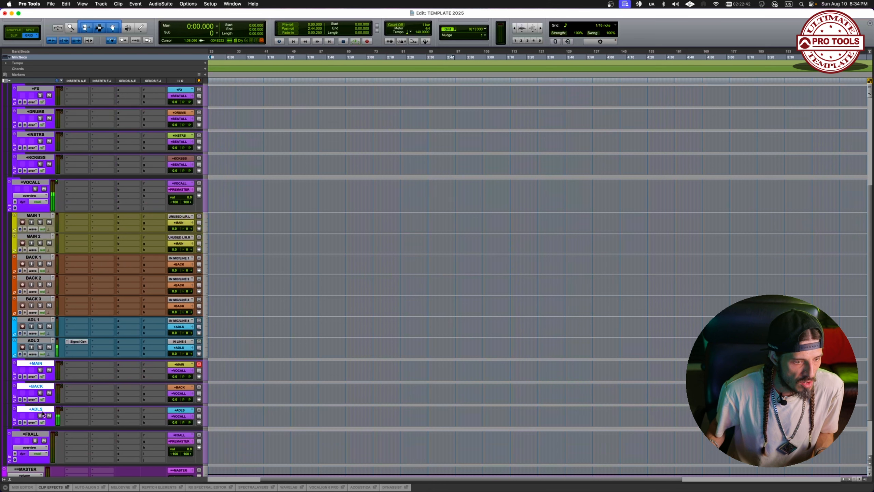
pyautogui.moveTo(72, 341); pyautogui.dragTo(75, 184)
pyautogui.scroll(5, 51, 224)
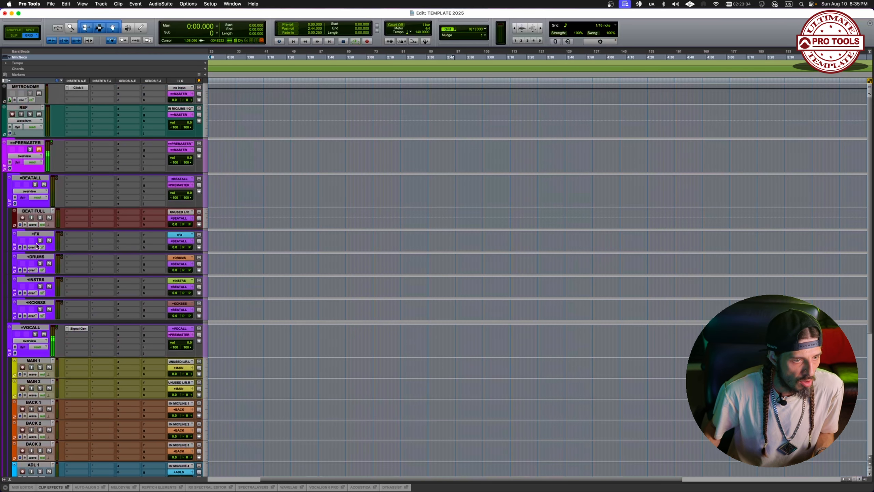
# Step: Collapse the +VOCALL and +BEATALL folders and move the Signal Gen insert to the premaster
pyautogui.click(11, 352)
pyautogui.moveTo(78, 328); pyautogui.dragTo(76, 145)
pyautogui.click(10, 202)
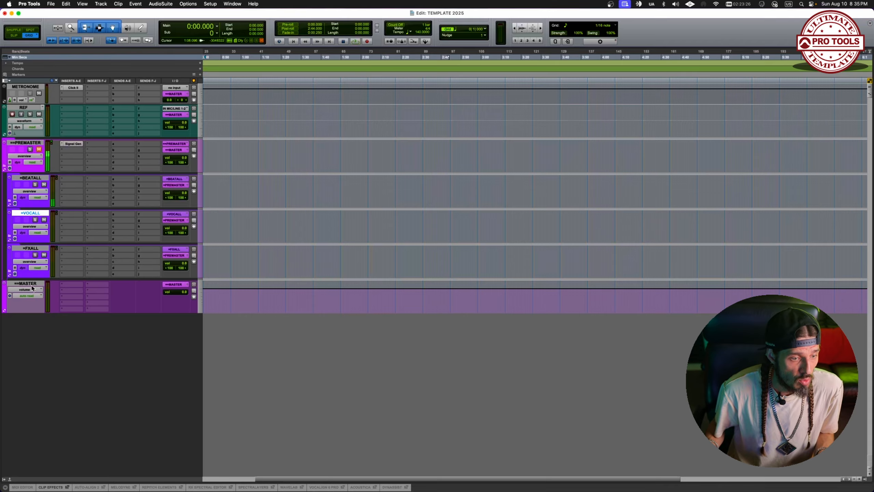
# Step: Unmute the premaster and move the Signal Gen insert onto the REF track
pyautogui.click(39, 150)
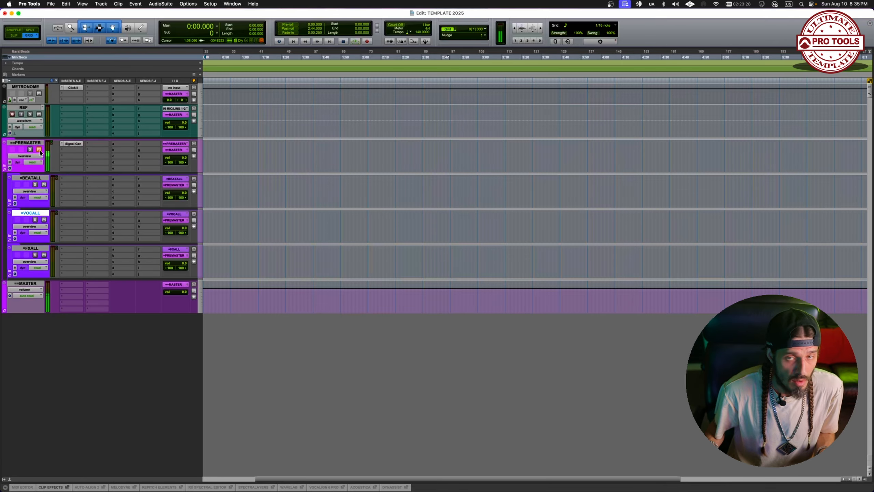
pyautogui.moveTo(72, 144); pyautogui.dragTo(73, 109)
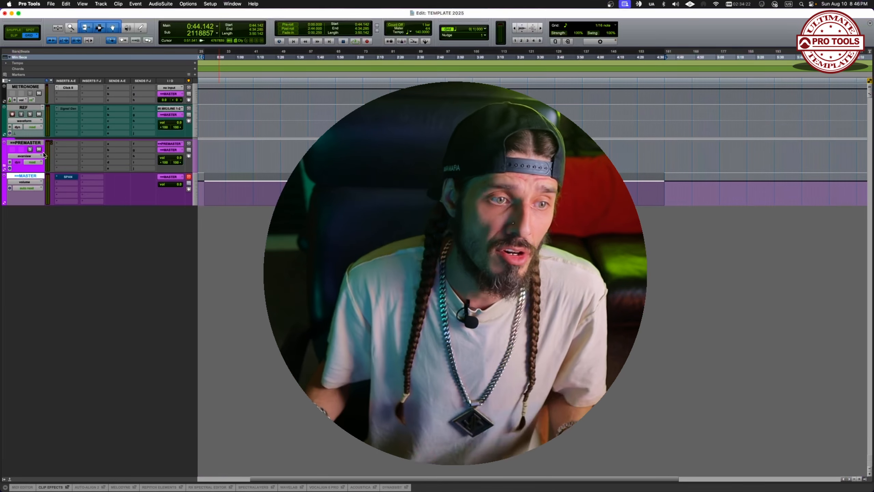
# Step: Select the premaster track and expand the premaster and +BEATALL folders
pyautogui.click(22, 143)
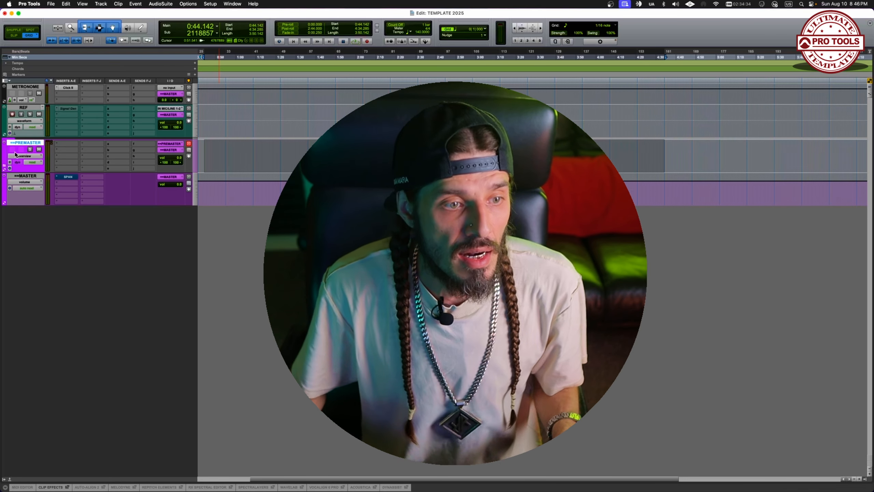
pyautogui.click(5, 168)
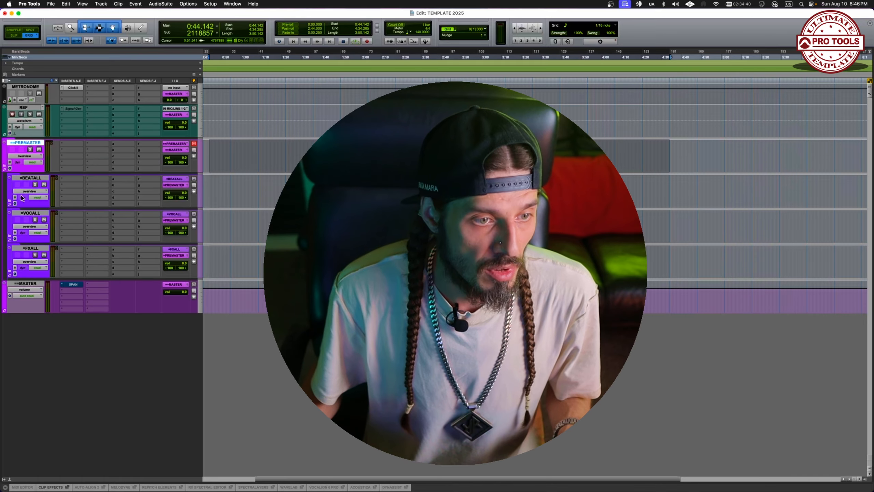
pyautogui.click(9, 202)
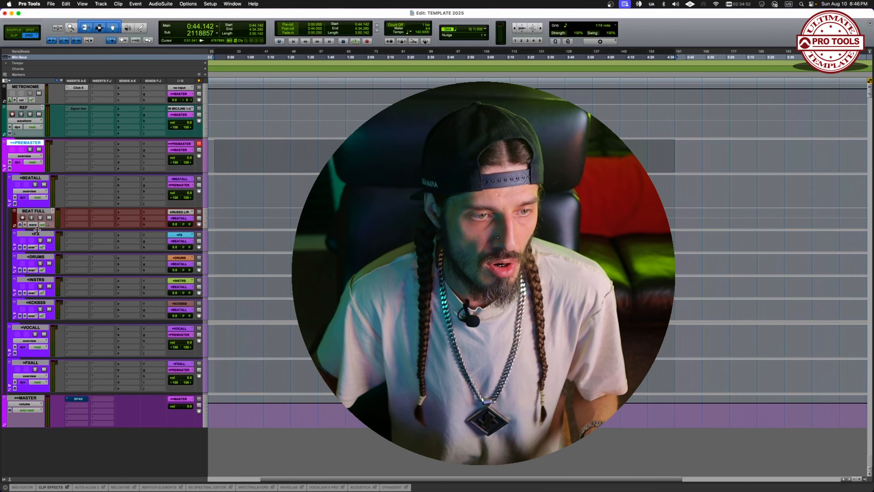
# Step: Increase the height of the BEAT FULL track and select a time range on it
pyautogui.moveTo(37, 229); pyautogui.dragTo(36, 241)
pyautogui.moveTo(220, 236); pyautogui.dragTo(383, 227)
pyautogui.keyDown('shift'); pyautogui.click(520, 224); pyautogui.keyUp('shift')
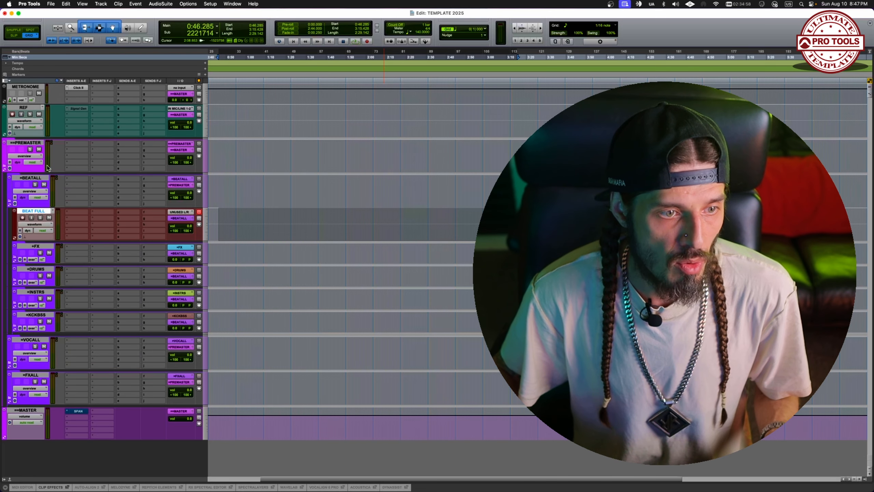
# Step: Mute +BEATALL and move the Signal Gen insert from REF to the BEAT FULL track
pyautogui.click(44, 186)
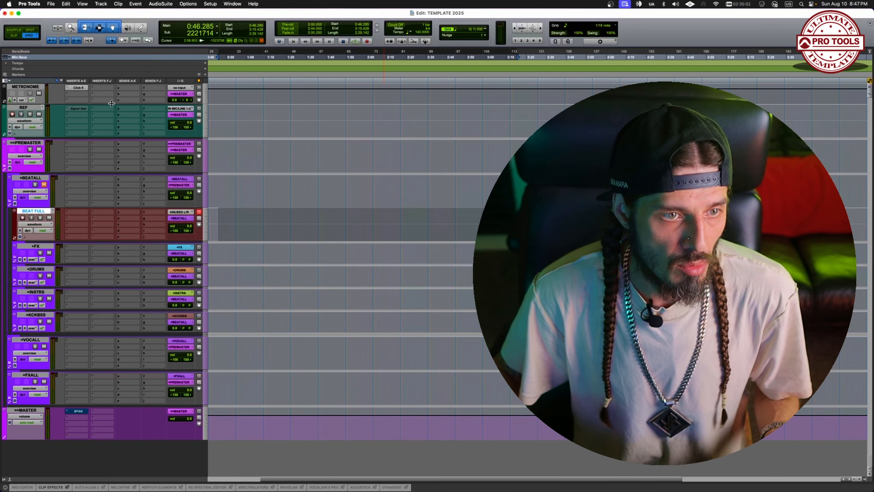
pyautogui.moveTo(78, 109); pyautogui.dragTo(80, 215)
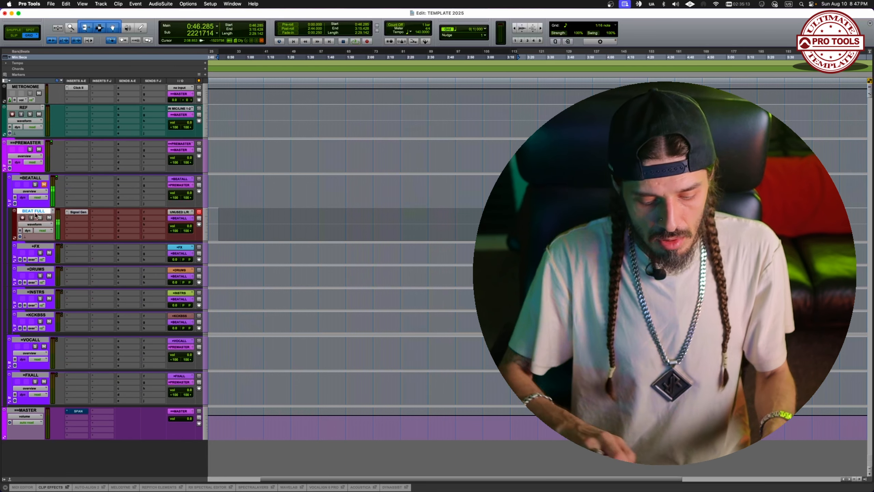
# Step: Duplicate the BEAT FULL track four times
pyautogui.press('super+shift+n')
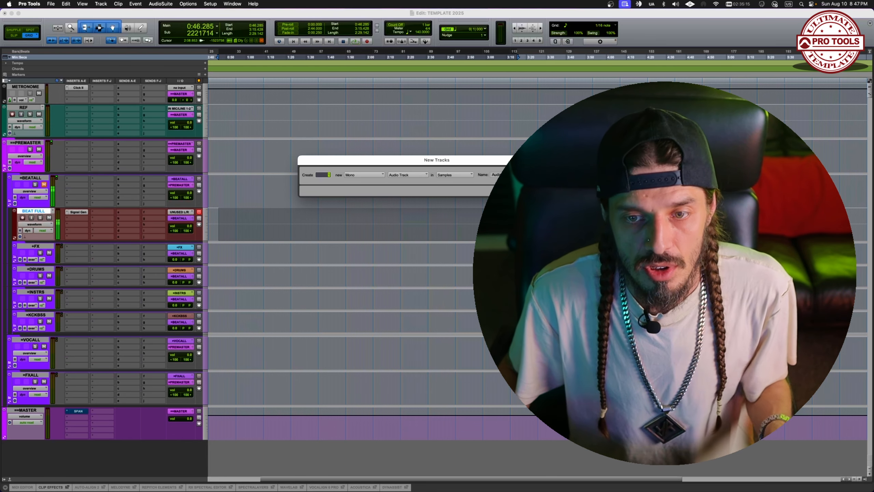
pyautogui.press('Escape')
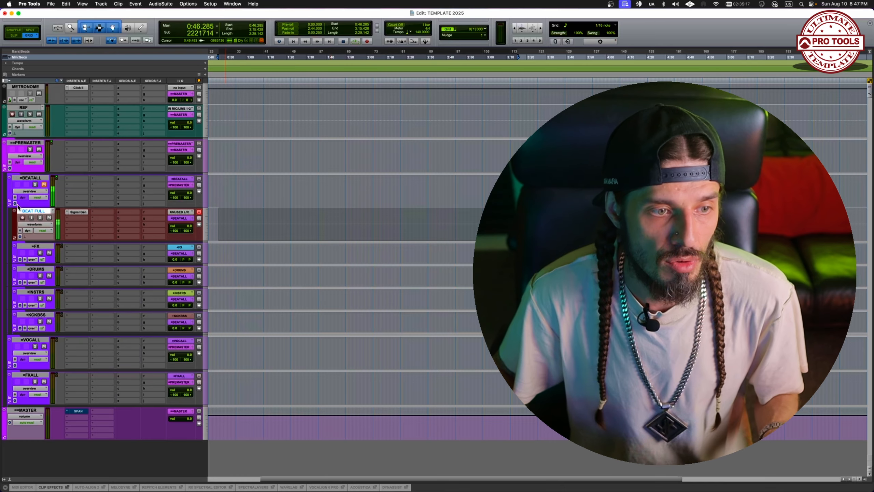
pyautogui.hotkey('alt', 'shift', 'd')
pyautogui.keyDown('alt'); pyautogui.click(406, 166); pyautogui.keyUp('alt')
pyautogui.write('4')
pyautogui.click(456, 250)
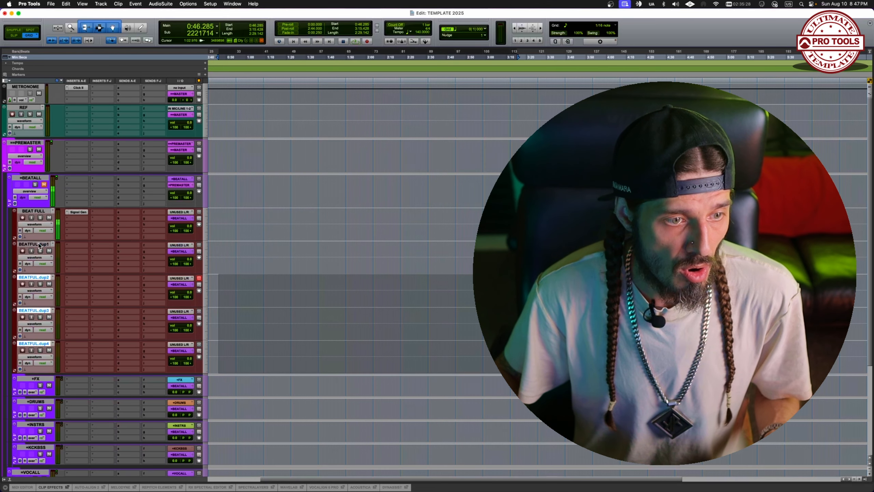
# Step: Rename the first two BEAT FULL duplicates as fx1 and drums1
pyautogui.doubleClick(37, 244)
pyautogui.write('fx1')
pyautogui.press('Return')
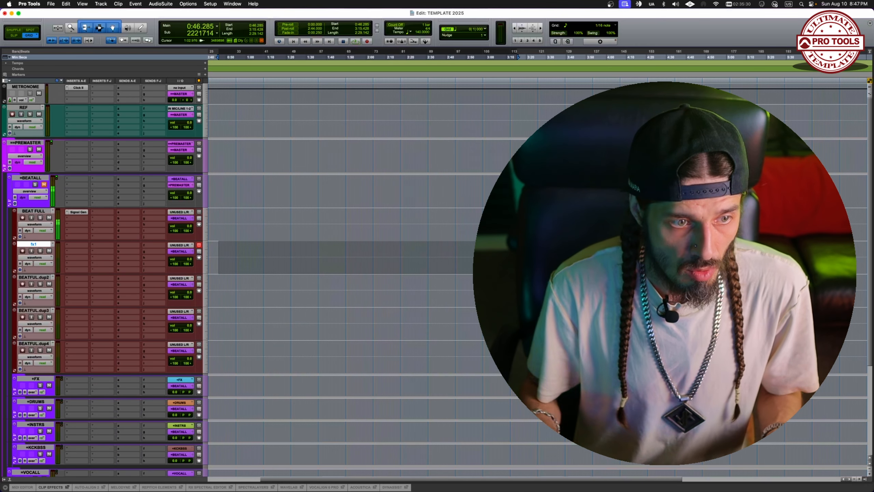
pyautogui.doubleClick(36, 277)
pyautogui.write('dru')
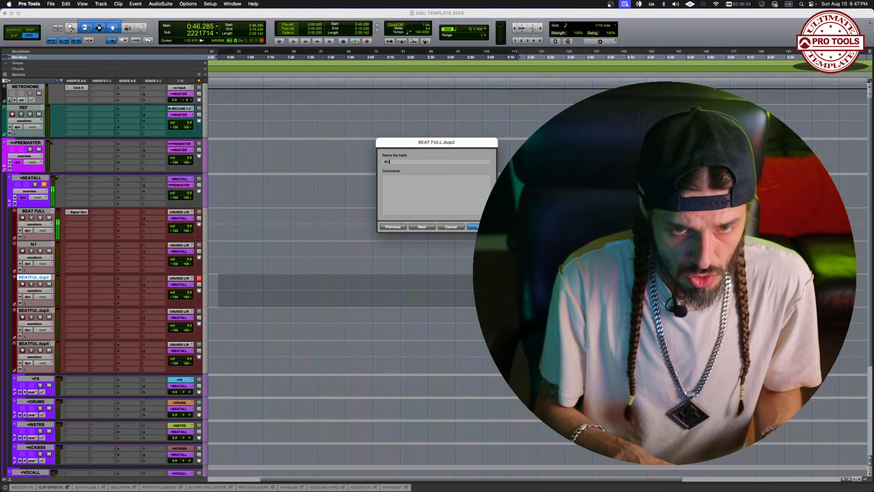
pyautogui.write('ms1')
pyautogui.press('Return')
# Step: Rename the remaining two BEAT FULL duplicates as instrs1 and kckbss1
pyautogui.doubleClick(48, 310)
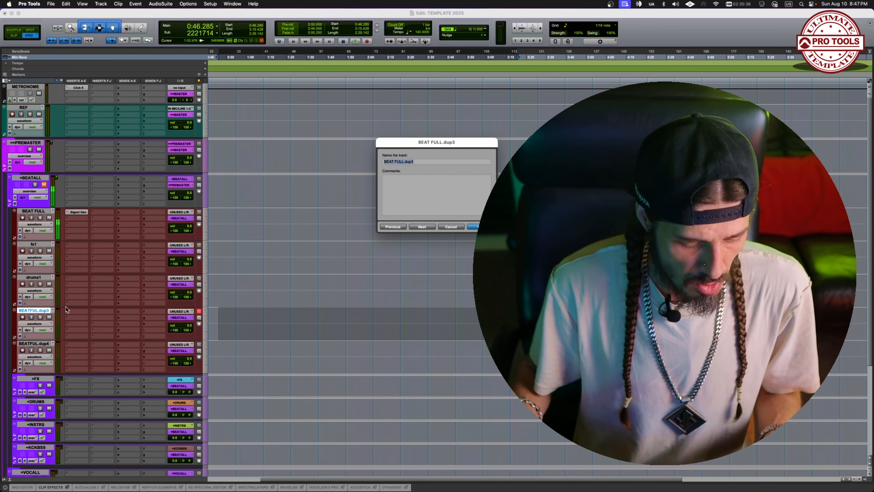
pyautogui.write('instrs1')
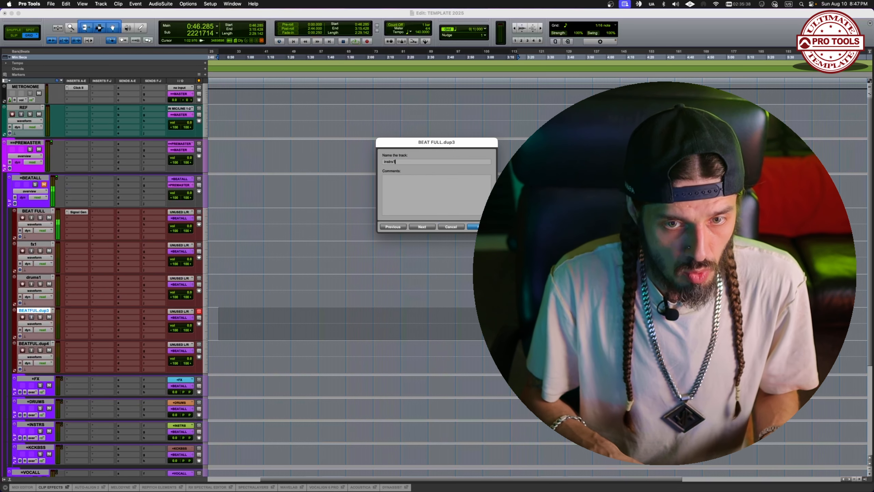
pyautogui.press('Return')
pyautogui.doubleClick(48, 343)
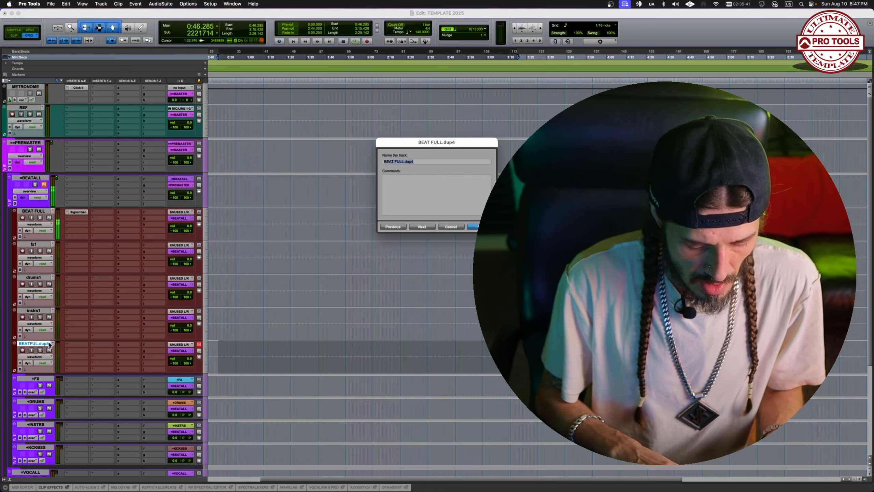
pyautogui.write('kckbs')
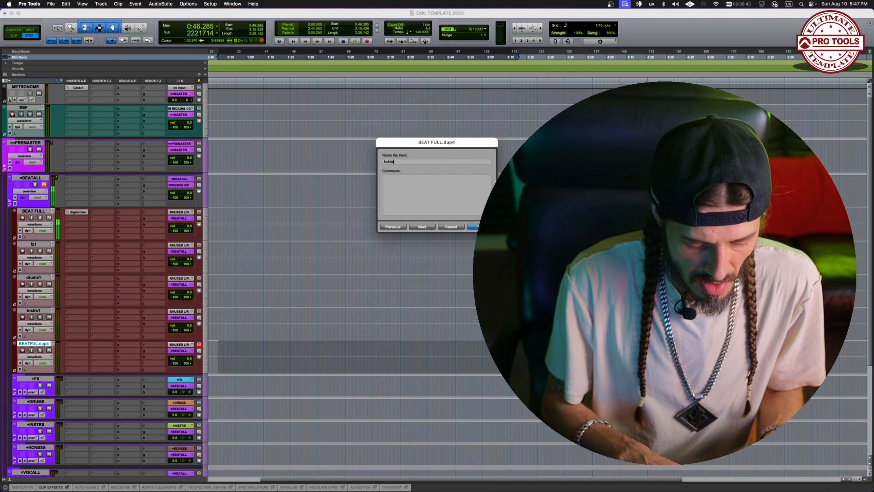
pyautogui.write('s1§')
pyautogui.press('Return')
pyautogui.doubleClick(33, 344)
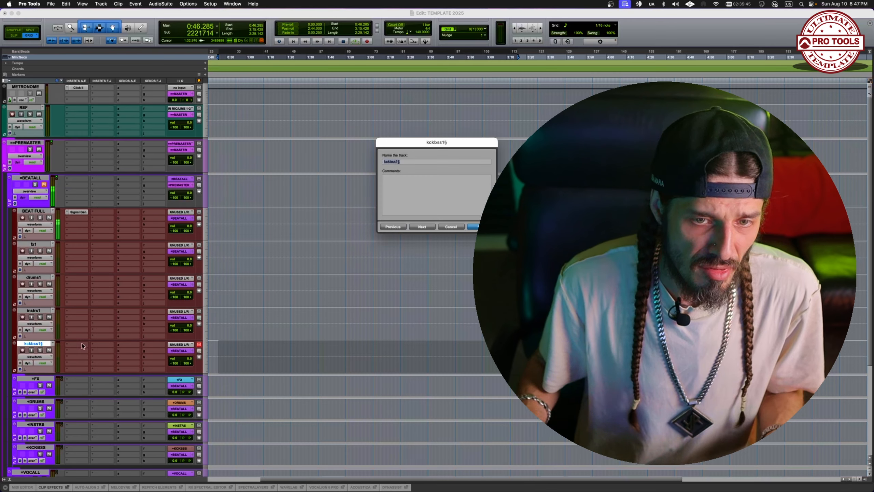
pyautogui.press('Return')
# Step: Move kckbss1, instrs1, drums1 and fx1 into their matching +KCKBSS, +INSTRS, +DRUMS and +FX folders
pyautogui.scroll(-2, 81, 347)
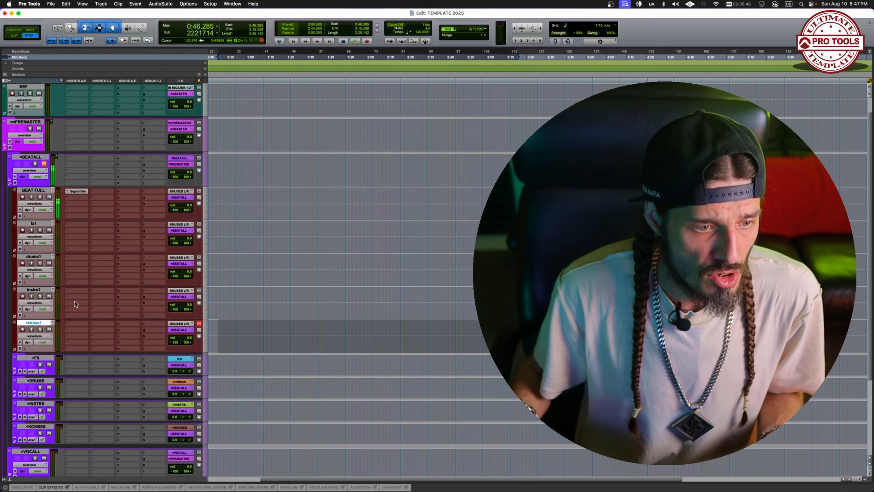
pyautogui.moveTo(40, 323); pyautogui.dragTo(45, 430)
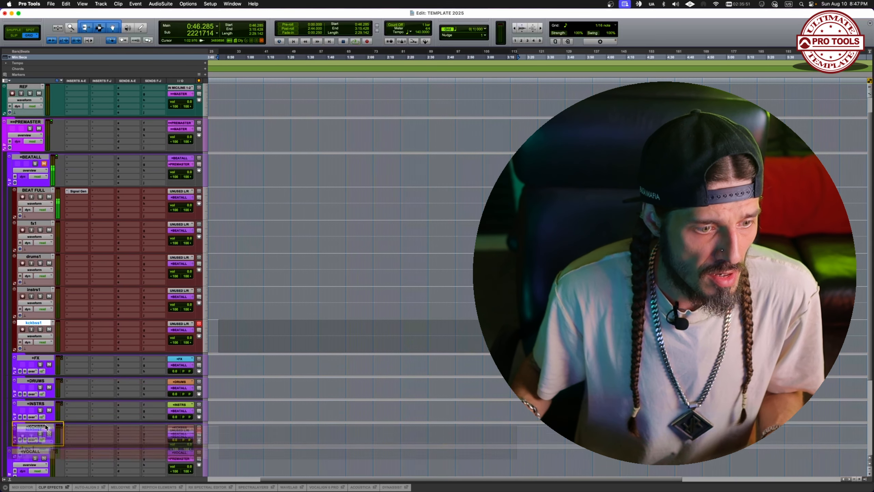
pyautogui.moveTo(41, 290); pyautogui.dragTo(43, 373)
pyautogui.moveTo(40, 258); pyautogui.dragTo(41, 315)
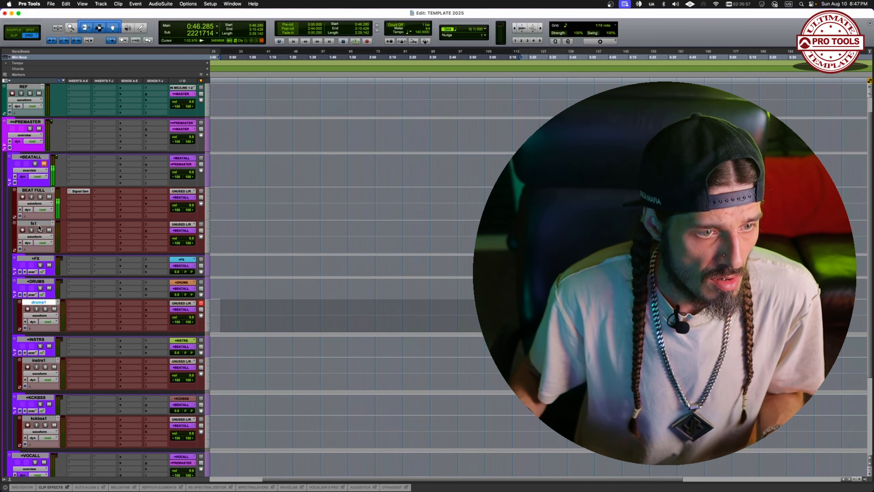
pyautogui.moveTo(38, 224); pyautogui.dragTo(40, 259)
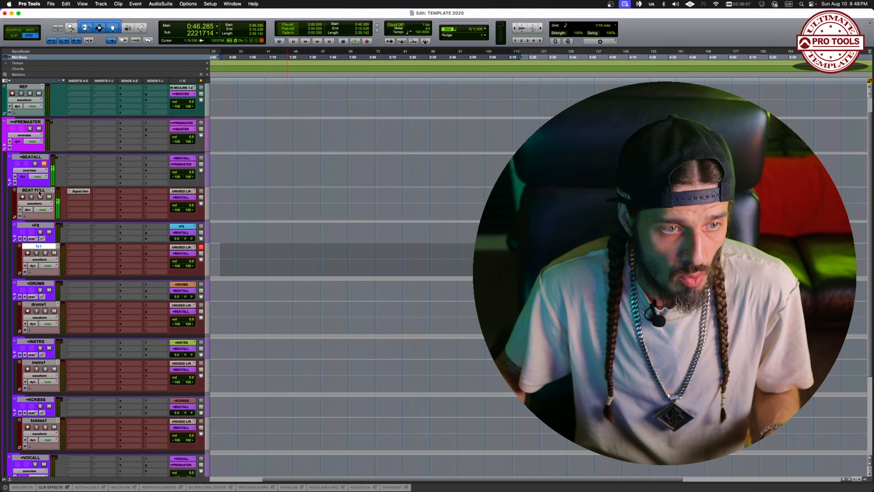
# Step: Route the fx1 track's output to the +FX bus and the drums1 track's output to +DRUMS
pyautogui.click(40, 192)
pyautogui.moveTo(225, 198); pyautogui.dragTo(457, 200)
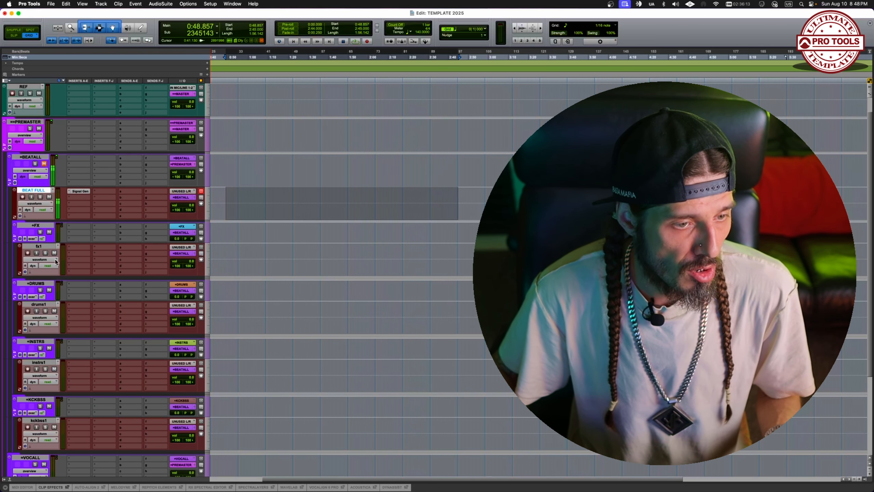
pyautogui.click(48, 246)
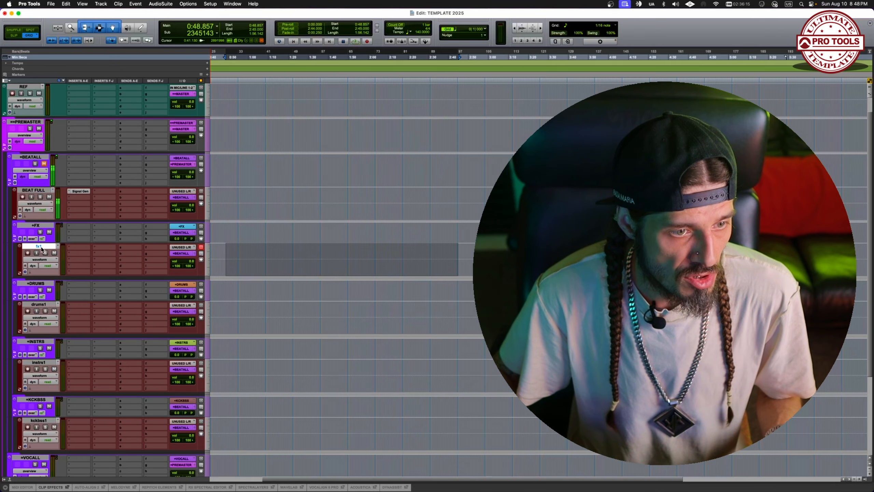
pyautogui.click(182, 253)
pyautogui.moveTo(189, 271)
pyautogui.moveTo(233, 281)
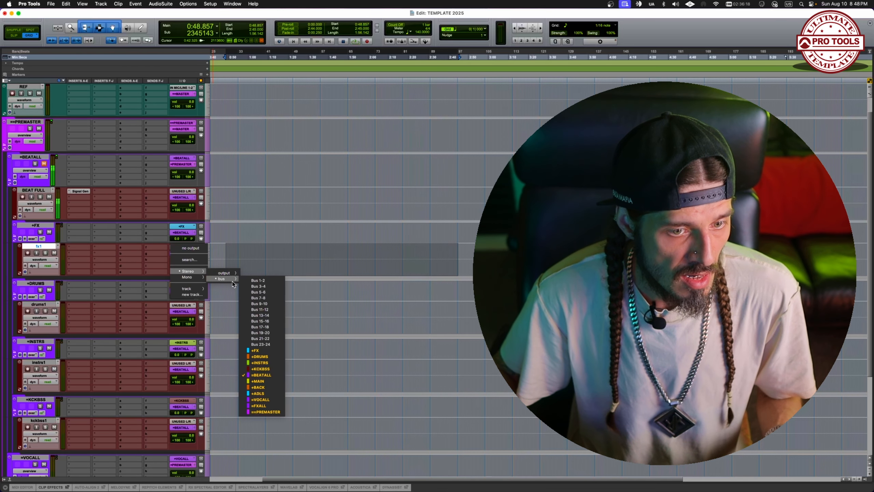
pyautogui.click(265, 351)
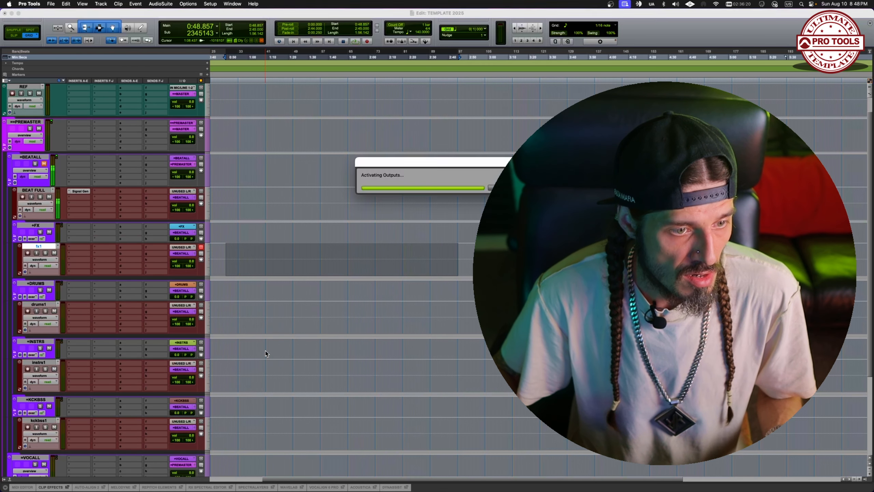
pyautogui.click(184, 312)
pyautogui.moveTo(188, 329)
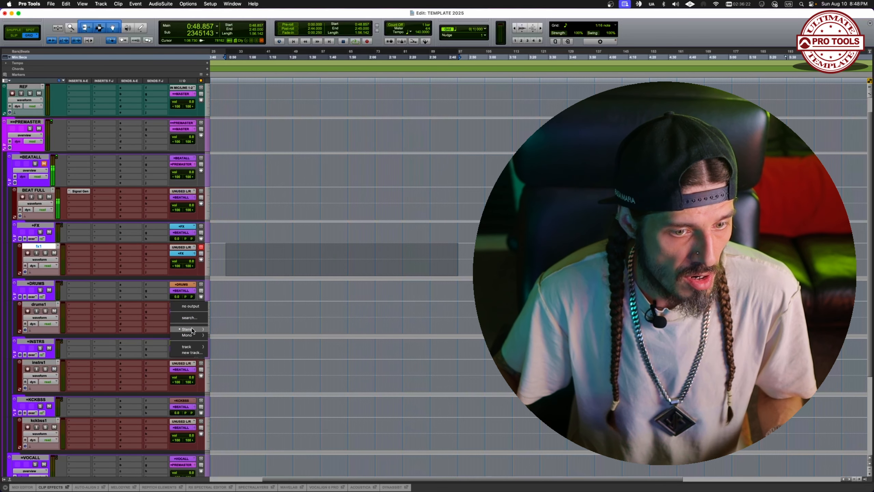
pyautogui.moveTo(224, 336)
pyautogui.click(262, 414)
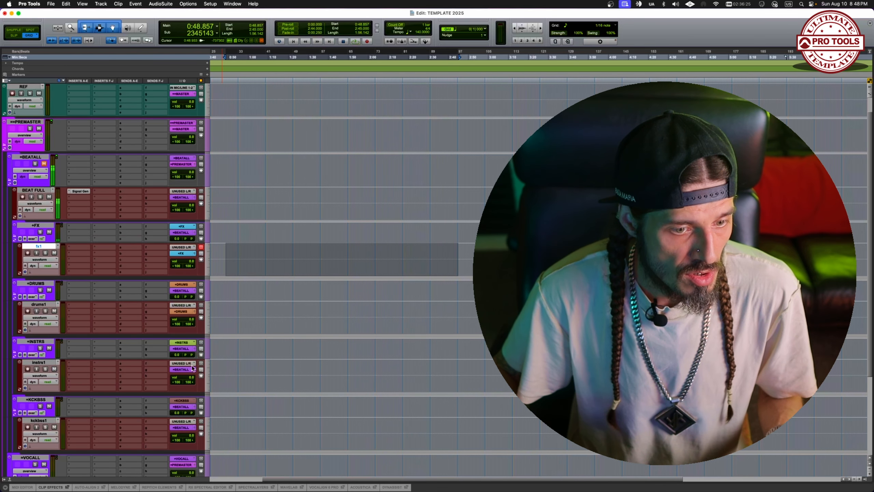
# Step: Route the instrs1 track's output to the +INSTRS bus and the kckbss1 track's output to +KCKBSS
pyautogui.click(183, 369)
pyautogui.moveTo(188, 387)
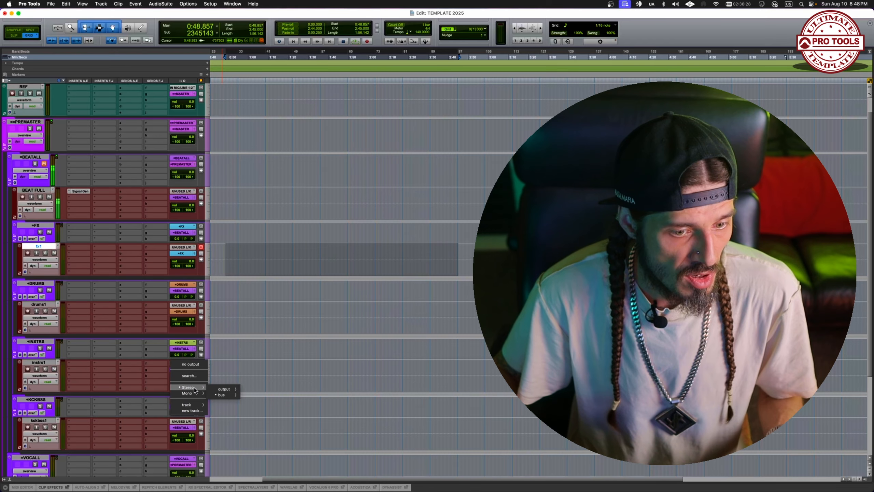
pyautogui.moveTo(222, 395)
pyautogui.click(267, 429)
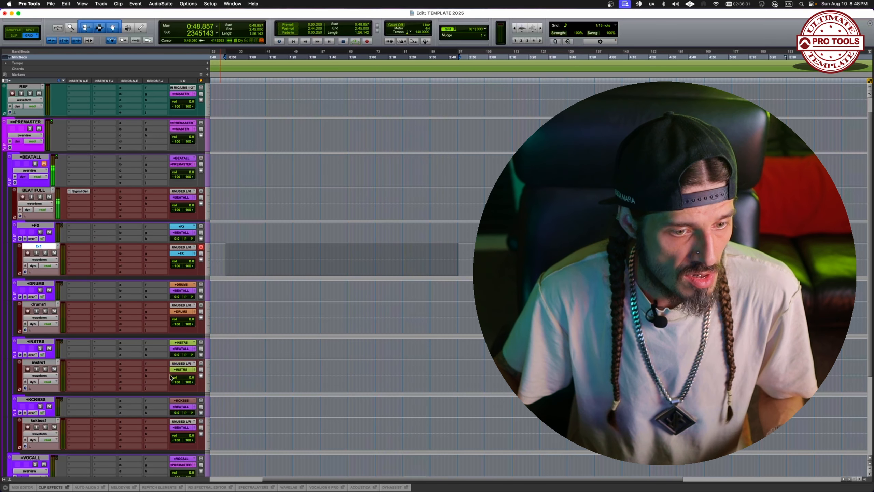
pyautogui.click(182, 427)
pyautogui.moveTo(209, 446)
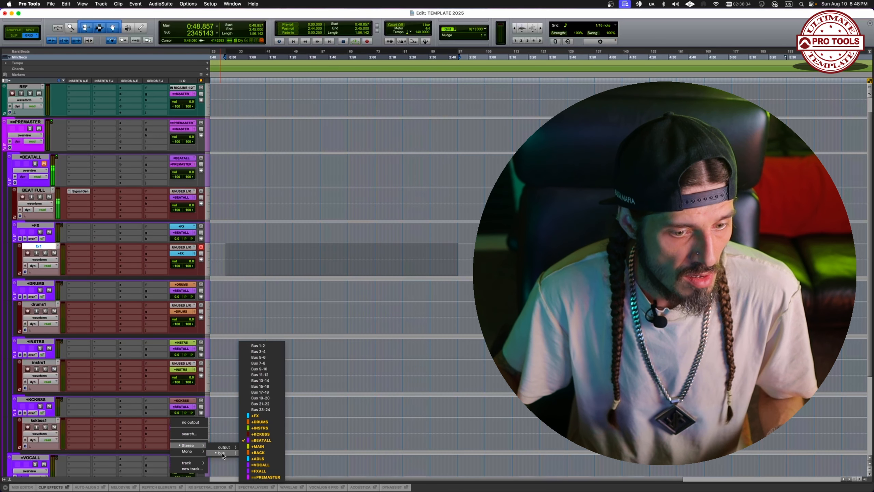
pyautogui.click(267, 434)
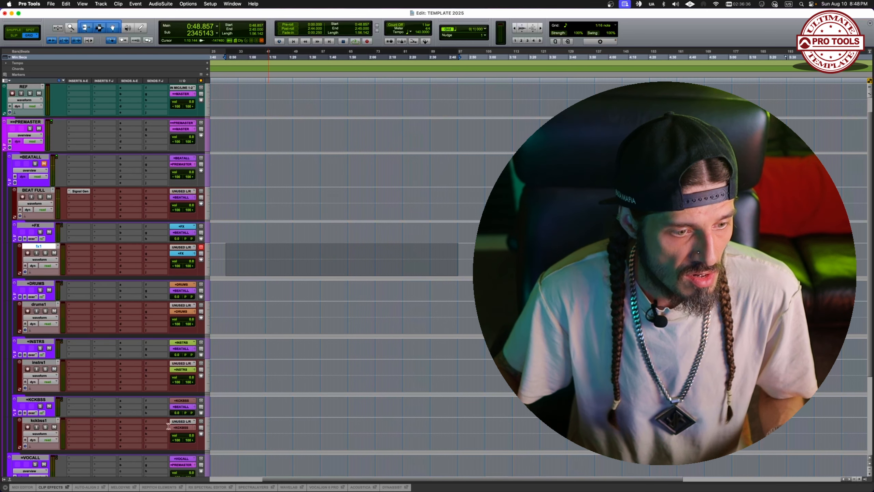
# Step: Rename kckbss1 as kck, duplicate it once and name the duplicate bss
pyautogui.doubleClick(39, 420)
pyautogui.write('kck')
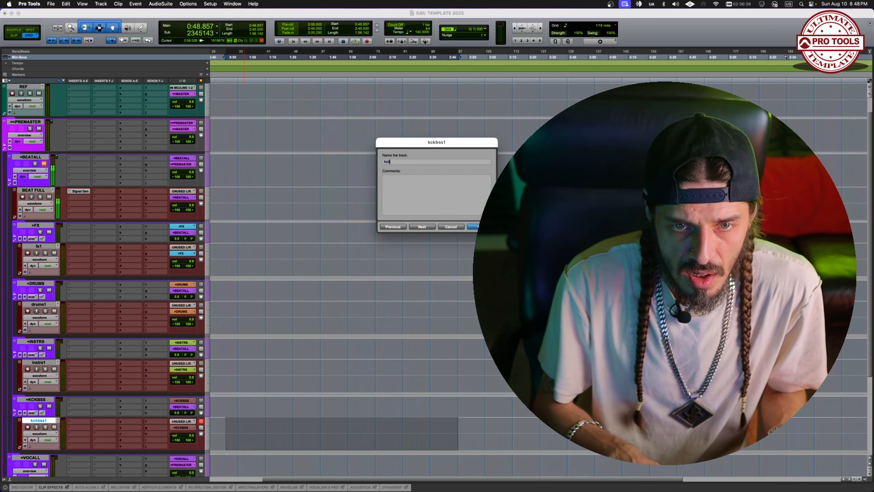
pyautogui.press('Return')
pyautogui.hotkey('alt', 'shift', 'd')
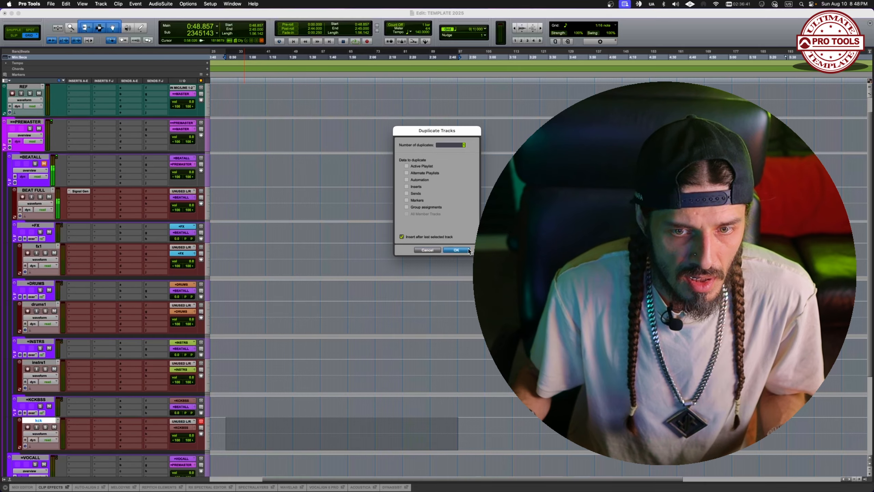
pyautogui.press('Return')
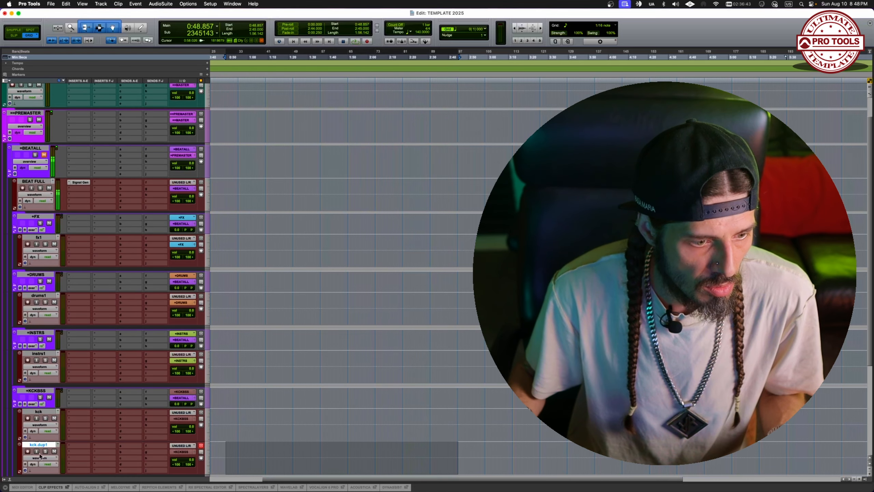
pyautogui.doubleClick(39, 445)
pyautogui.write('bss')
pyautogui.press('Return')
# Step: Copy BEAT FULL's Signal Gen insert onto kck and bss, and collapse and mute the +KCKBSS folder
pyautogui.moveTo(82, 183); pyautogui.dragTo(80, 446)
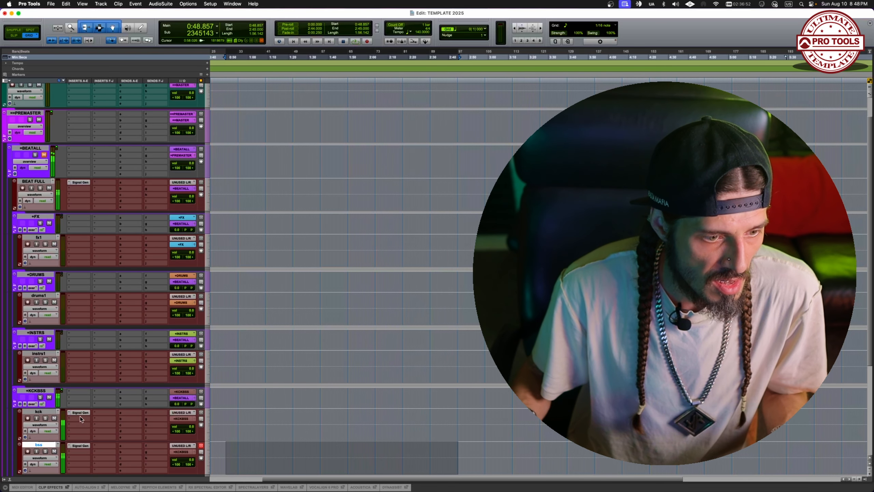
pyautogui.click(17, 405)
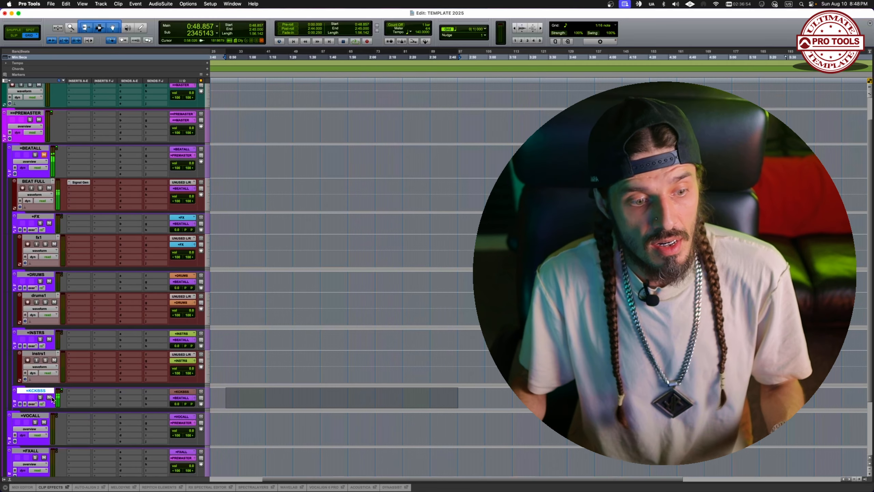
pyautogui.click(49, 398)
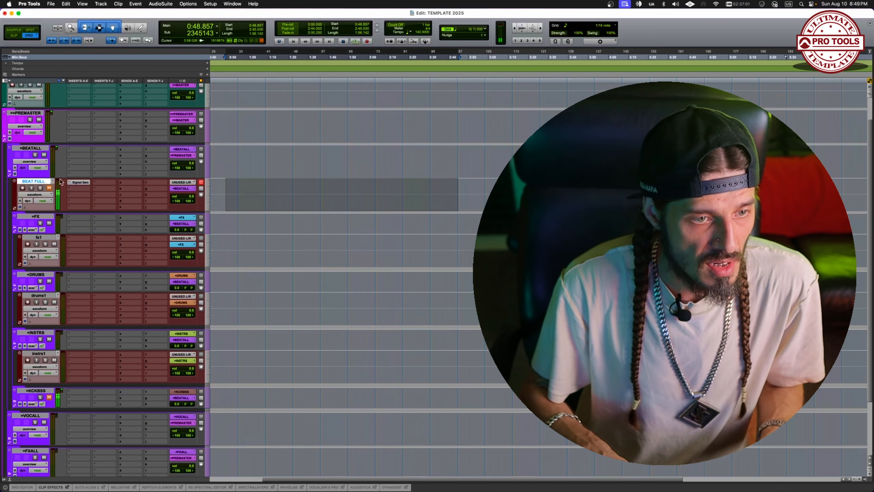
# Step: Toggle the BEAT FULL track between inactive and active, leaving it inactive
pyautogui.press('ctrl+super+i')
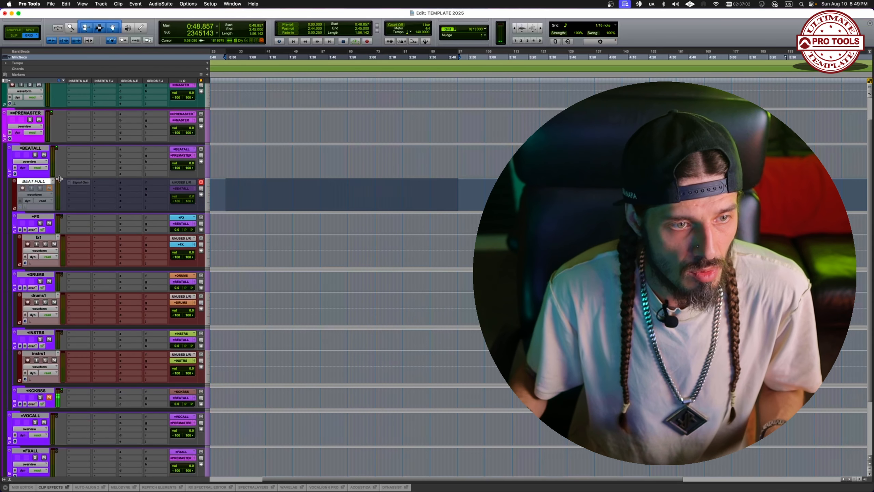
pyautogui.rightClick(43, 181)
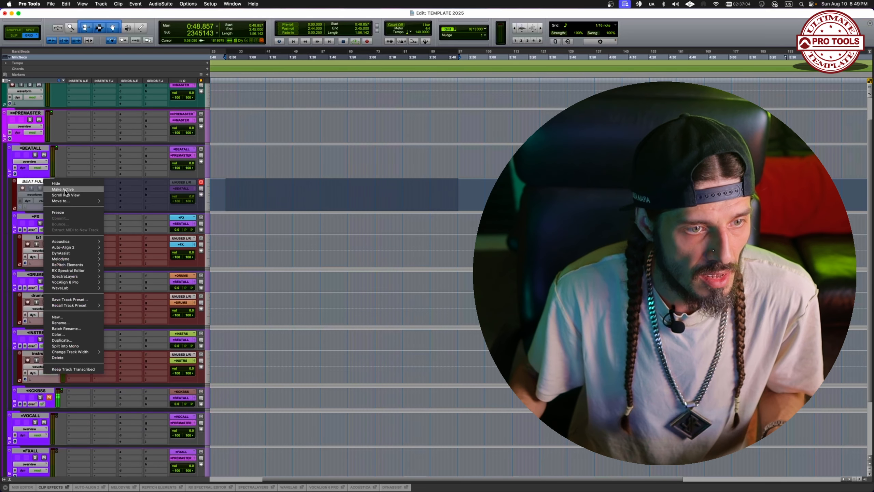
pyautogui.click(63, 190)
pyautogui.rightClick(43, 181)
pyautogui.press('Escape')
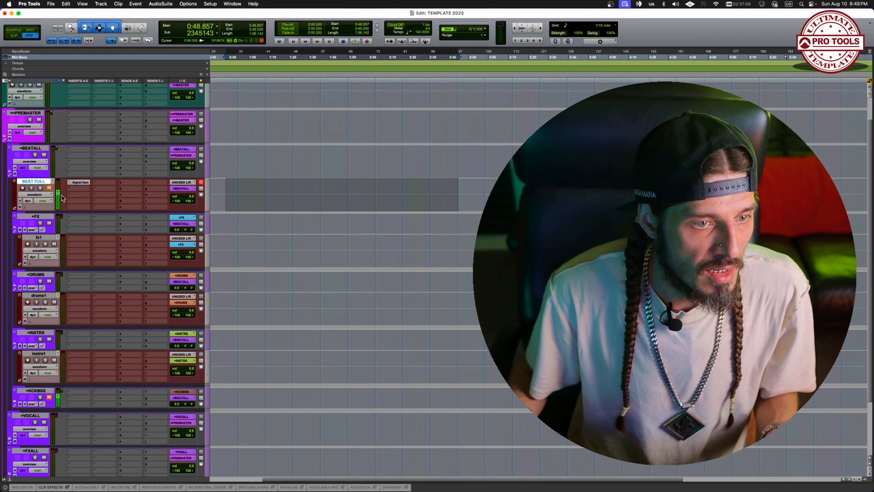
pyautogui.press('ctrl+super+i')
# Step: Rename instrs1 as piano and duplicate the track three times
pyautogui.click(45, 354)
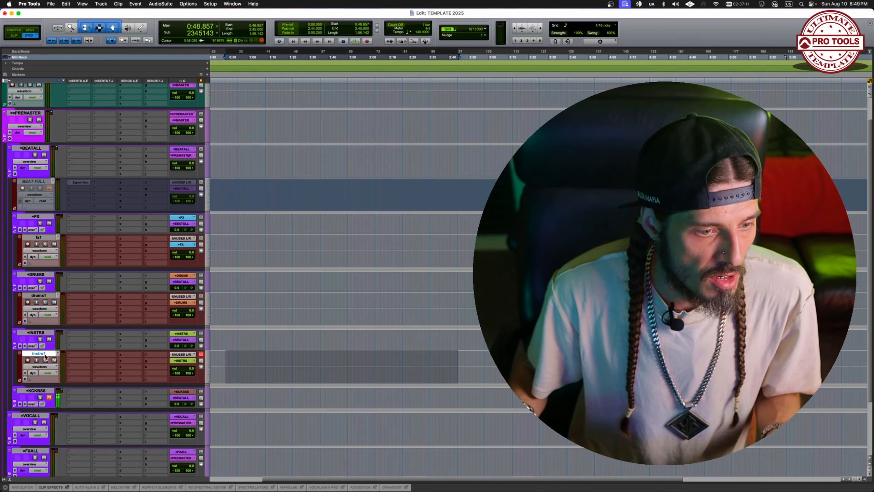
pyautogui.doubleClick(49, 355)
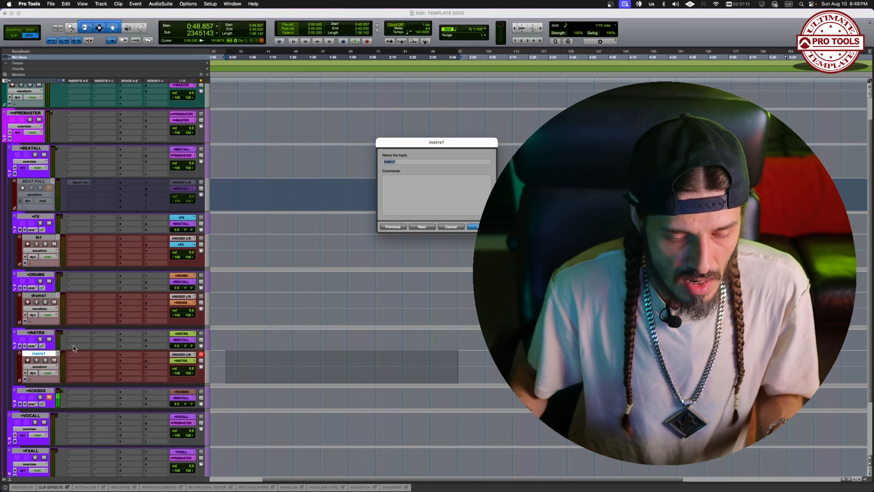
pyautogui.write('piano')
pyautogui.press('Return')
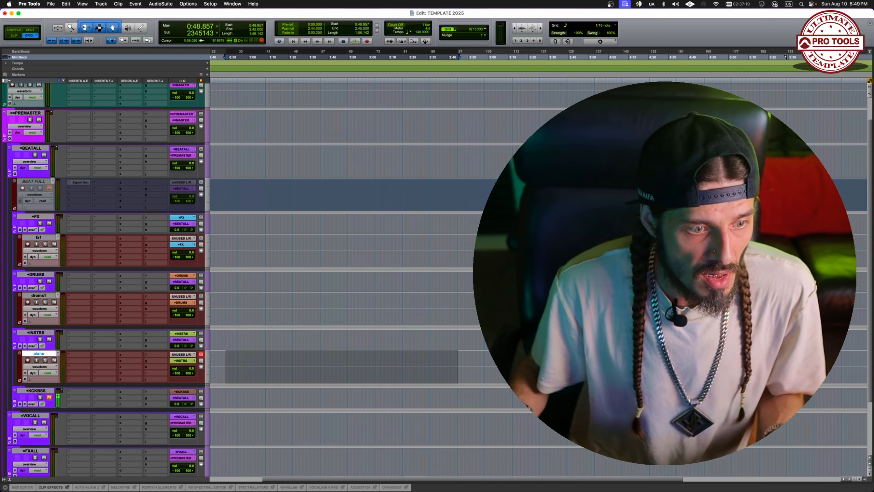
pyautogui.hotkey('alt', 'shift', 'd')
pyautogui.press('Return')
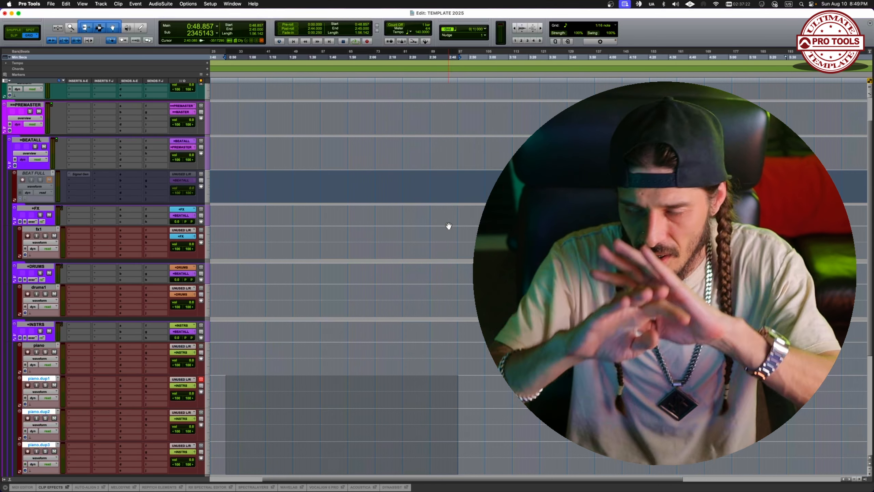
# Step: Rename the three piano duplicates in order as string, pad and synth
pyautogui.scroll(-3, 57, 361)
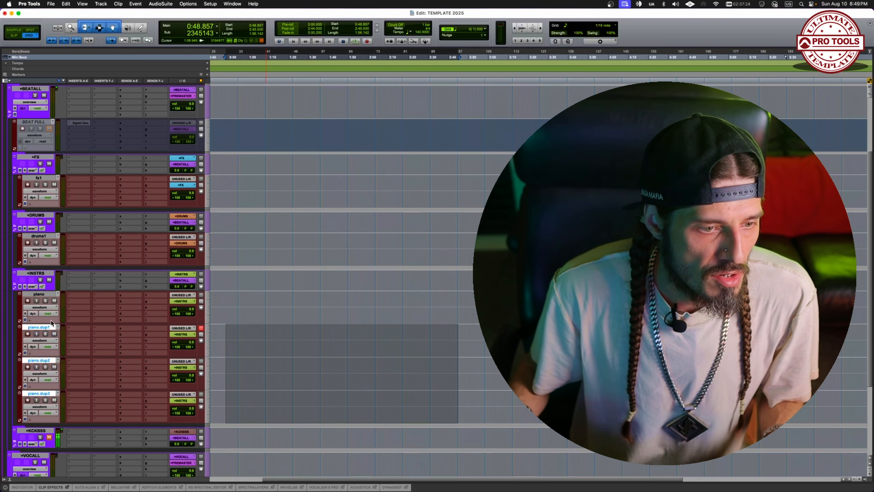
pyautogui.doubleClick(45, 329)
pyautogui.write('string')
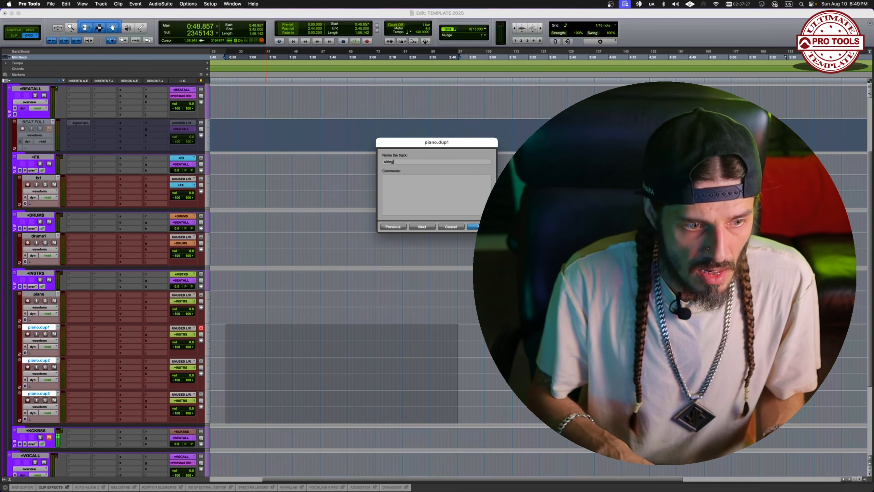
pyautogui.press('super+Right')
pyautogui.write('pad')
pyautogui.press('super+Right')
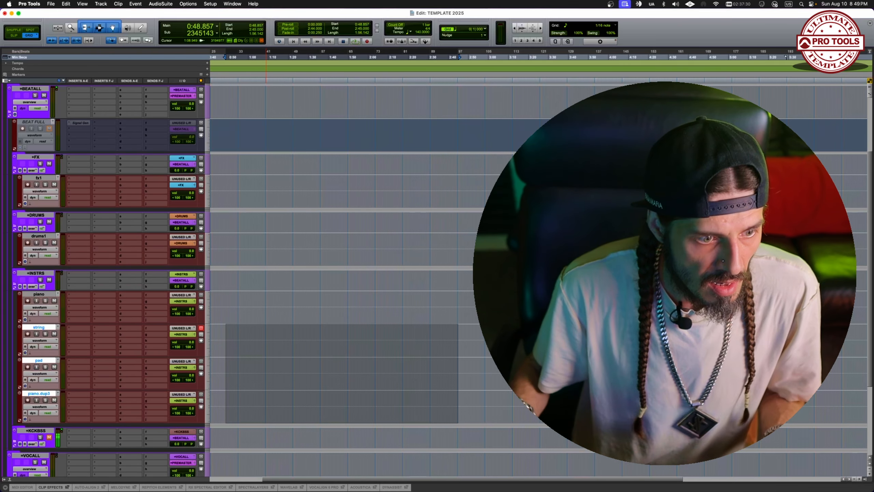
pyautogui.write('synth')
pyautogui.press('Return')
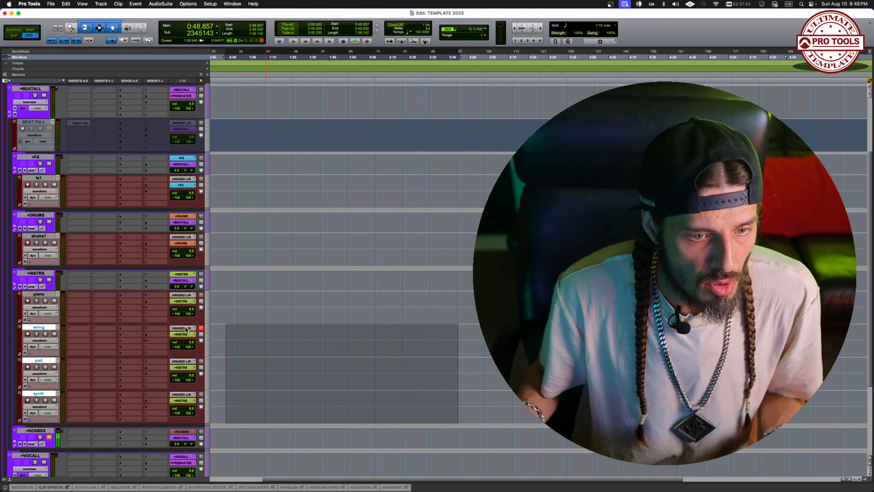
# Step: Copy BEAT FULL's Signal Gen insert onto the instrument tracks and mute the +INSTRS folder
pyautogui.moveTo(80, 123); pyautogui.dragTo(76, 363)
pyautogui.click(50, 279)
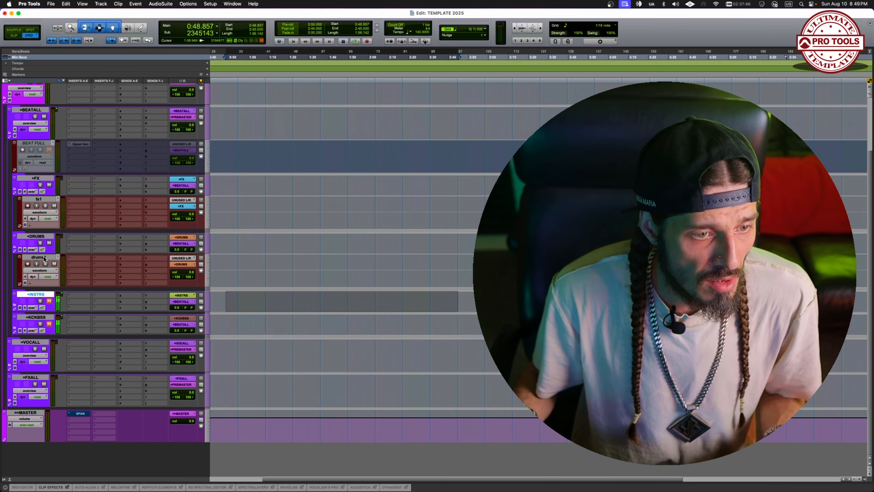
# Step: Expand the +KCKBSS folder and examine its kck and bss tracks
pyautogui.click(44, 259)
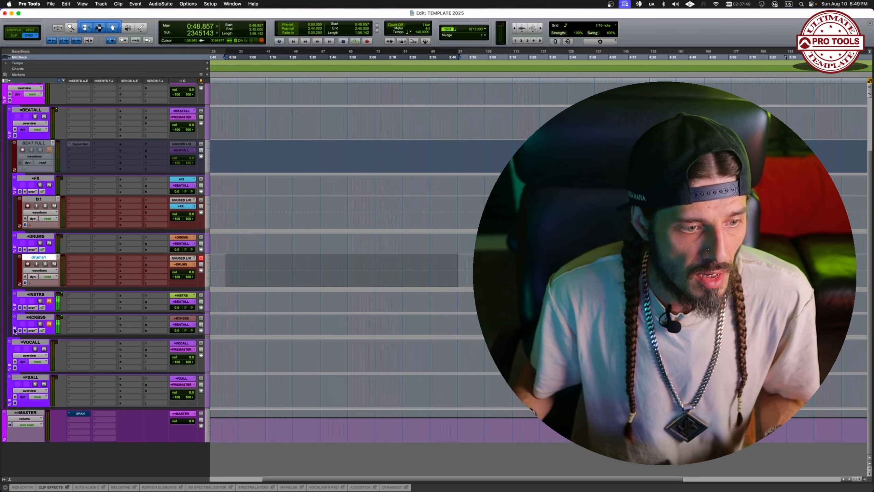
pyautogui.click(15, 331)
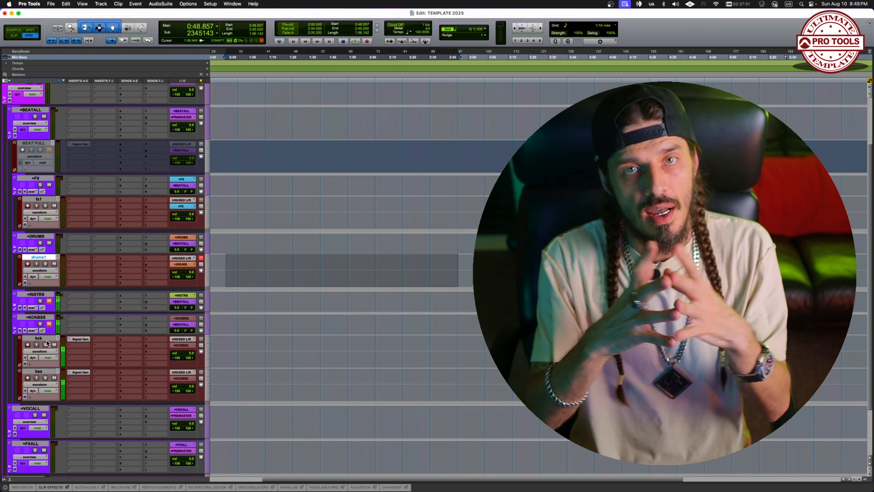
pyautogui.click(44, 319)
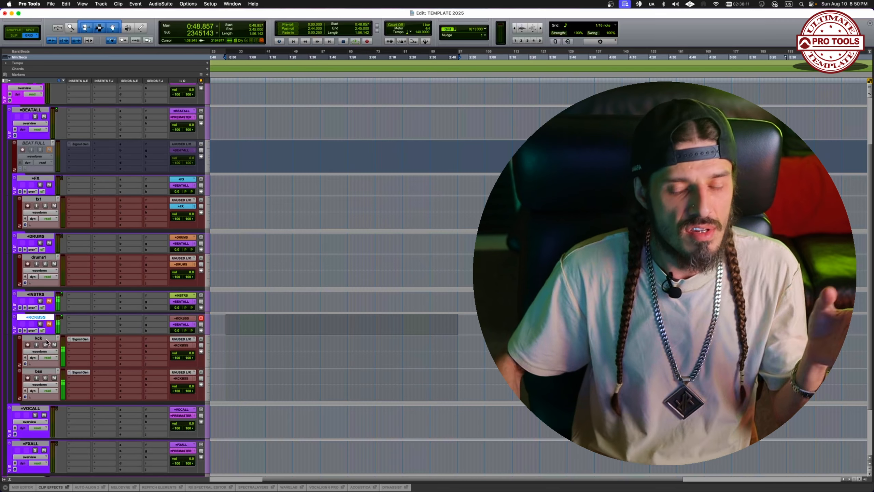
pyautogui.click(46, 338)
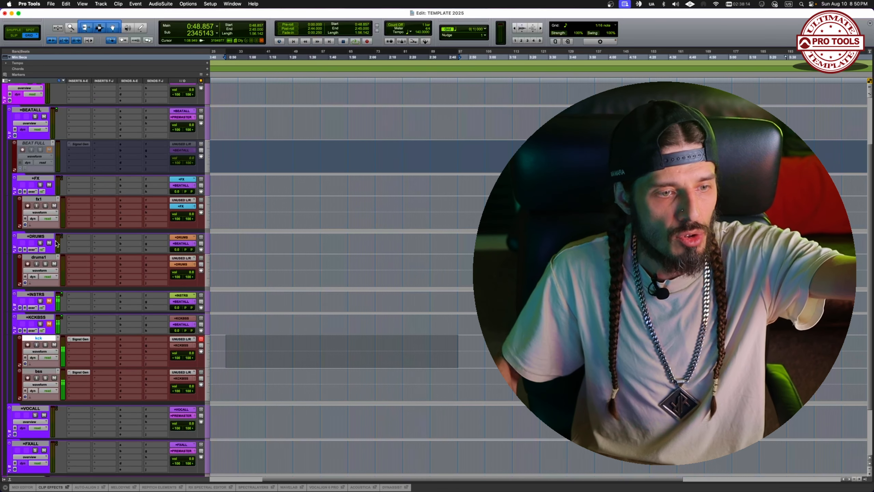
# Step: Rename drums1 as perc and duplicate the track four times
pyautogui.click(44, 259)
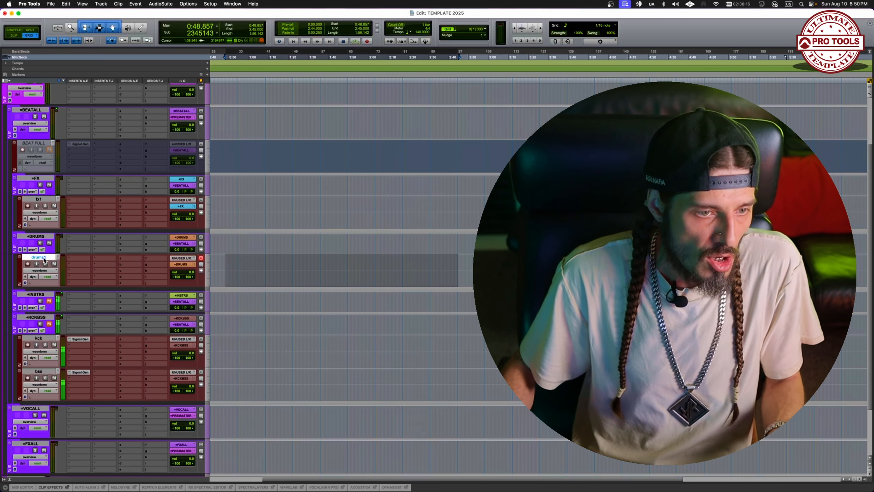
pyautogui.doubleClick(44, 260)
pyautogui.write('pe')
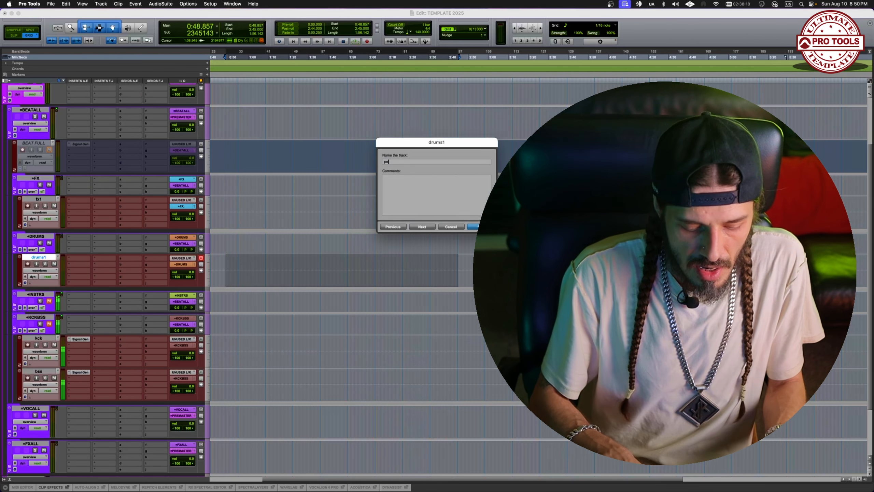
pyautogui.write('rc')
pyautogui.press('Return')
pyautogui.hotkey('alt', 'shift', 'd')
pyautogui.press('Return')
# Step: Rename the four perc duplicates in order as hh, snare, tamb and drumroll
pyautogui.doubleClick(48, 291)
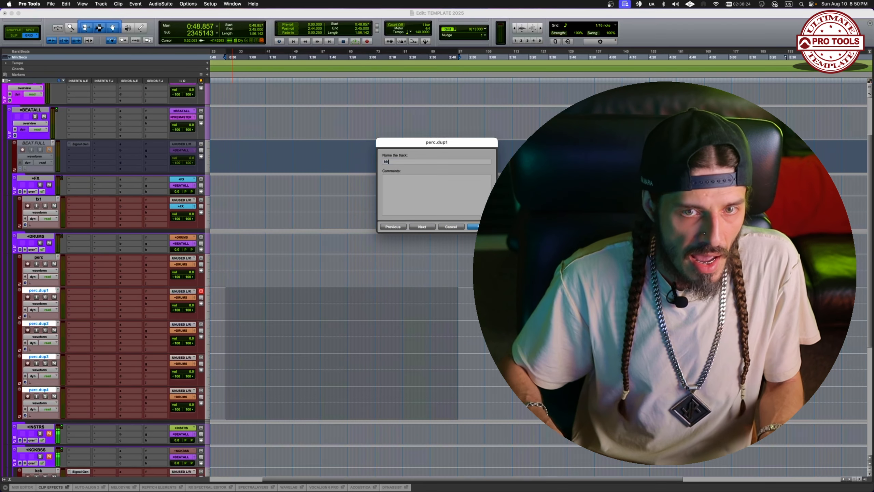
pyautogui.write('hh')
pyautogui.press('Return')
pyautogui.doubleClick(39, 323)
pyautogui.write('snare')
pyautogui.press('Return')
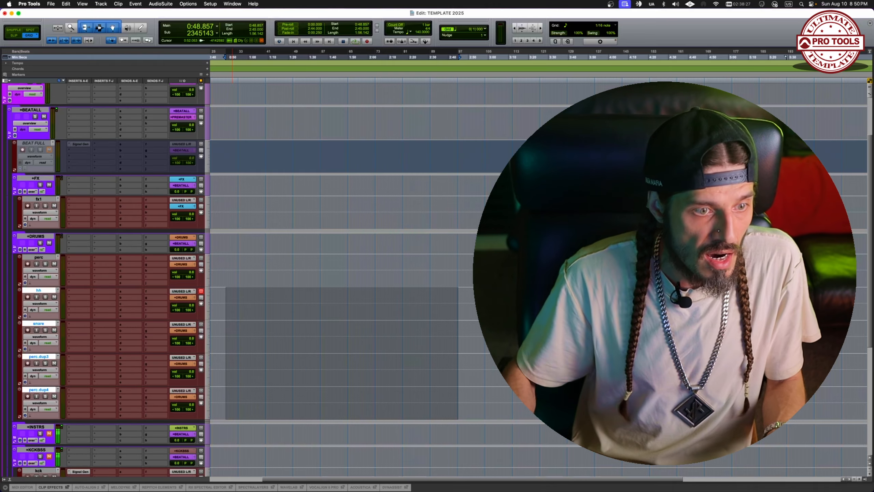
pyautogui.doubleClick(38, 356)
pyautogui.write('tamb')
pyautogui.press('Return')
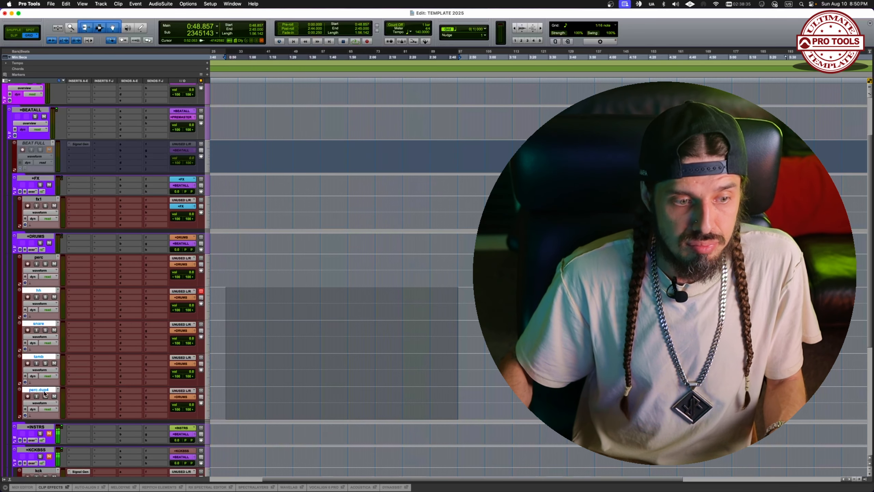
pyautogui.doubleClick(44, 389)
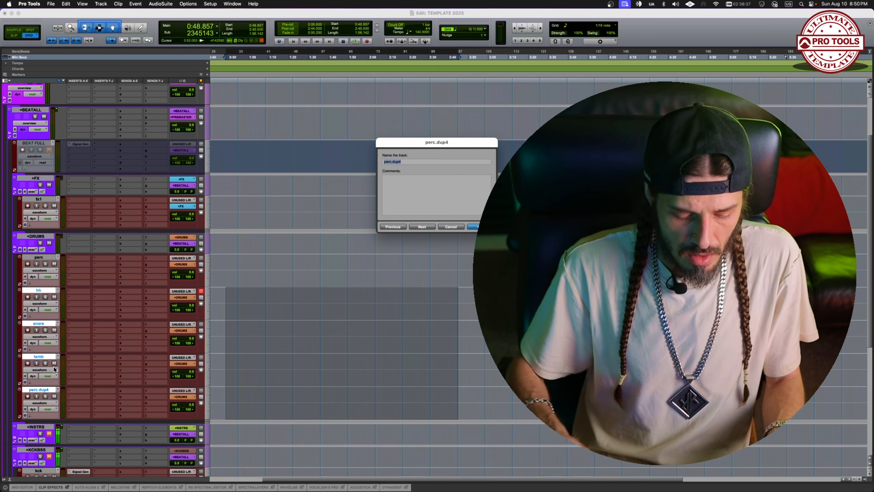
pyautogui.write('drumroll')
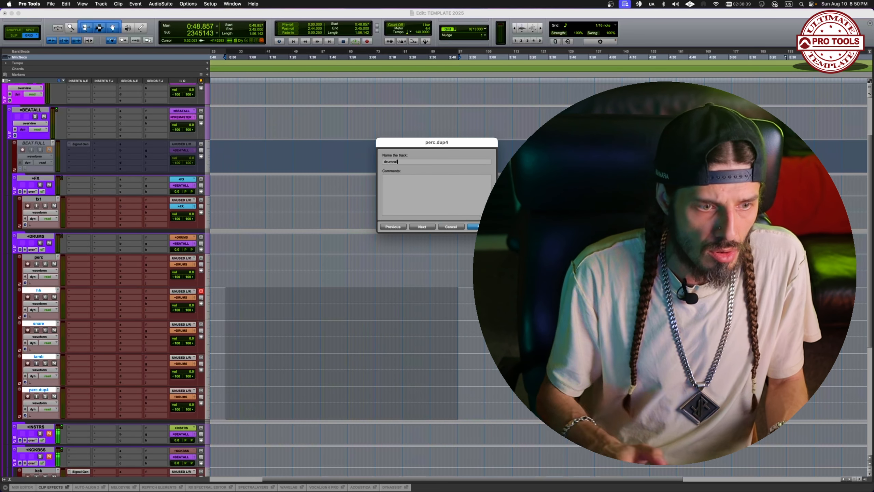
pyautogui.press('Return')
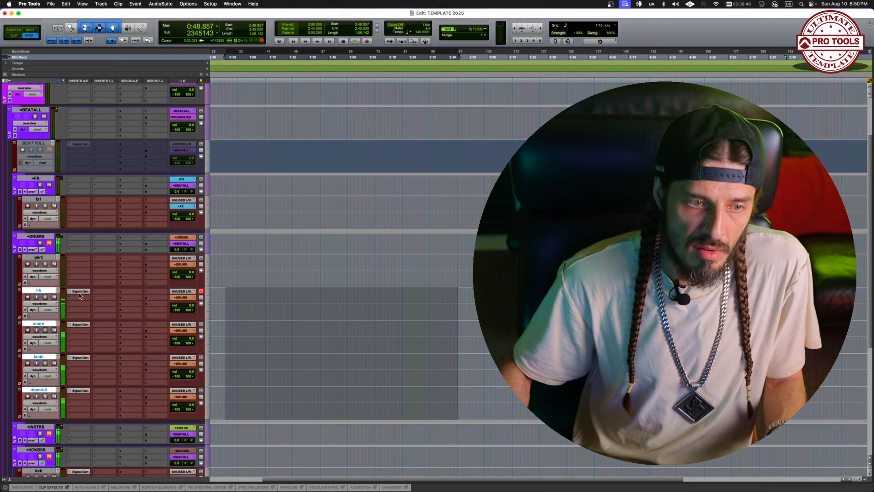
# Step: Copy the Signal Gen insert from hh onto perc and collapse the +DRUMS folder
pyautogui.moveTo(79, 292); pyautogui.dragTo(79, 259)
pyautogui.click(25, 249)
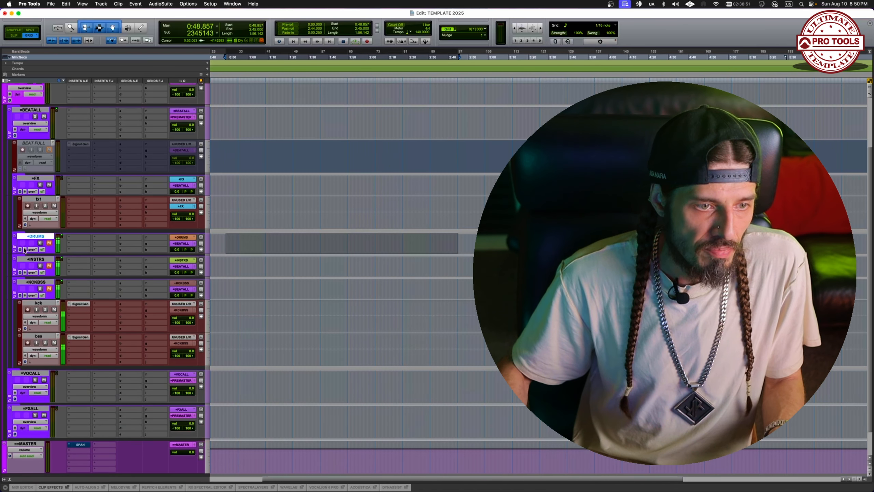
# Step: Duplicate the fx1 track three times and rename the original as swoosh
pyautogui.click(40, 198)
pyautogui.hotkey('alt', 'shift', 'd')
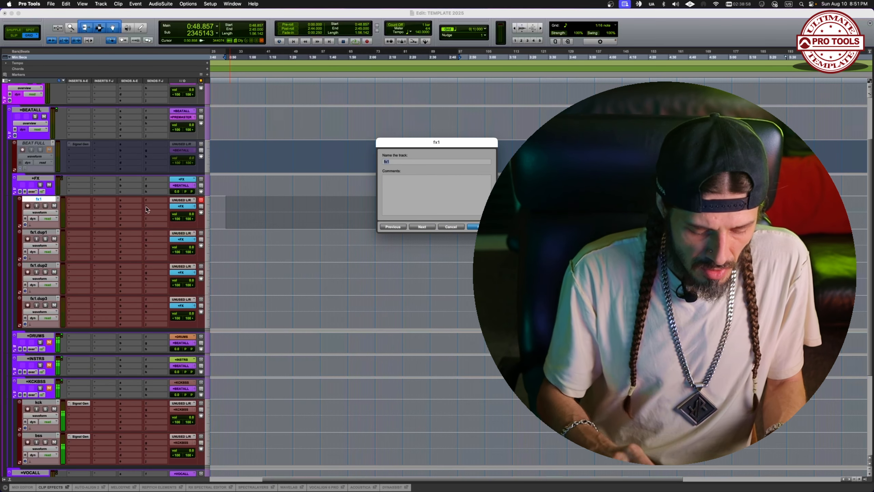
pyautogui.write('swoosh')
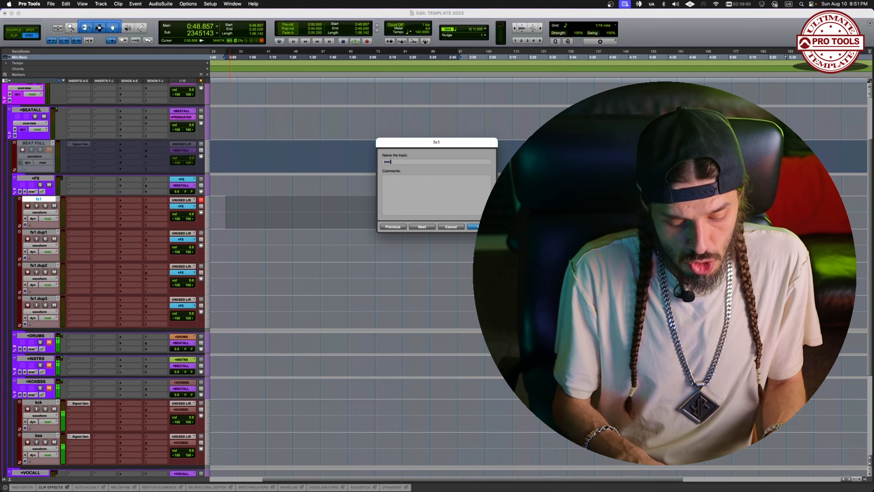
pyautogui.press('Return')
# Step: Rename the three fx1 duplicates in order as riser, boom and slam
pyautogui.doubleClick(39, 232)
pyautogui.write('riser')
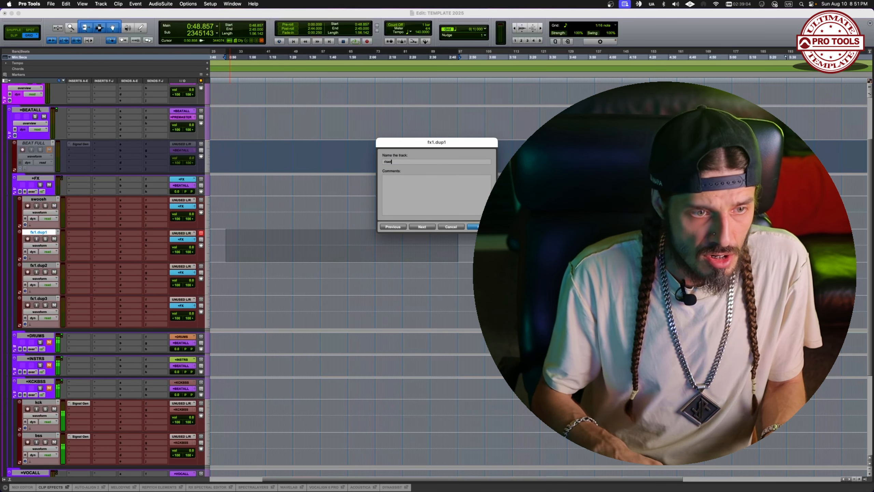
pyautogui.press('Return')
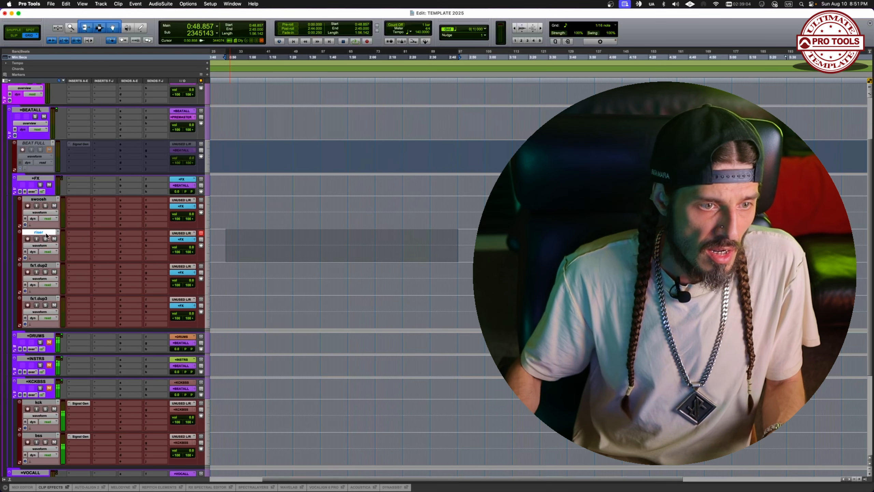
pyautogui.doubleClick(57, 267)
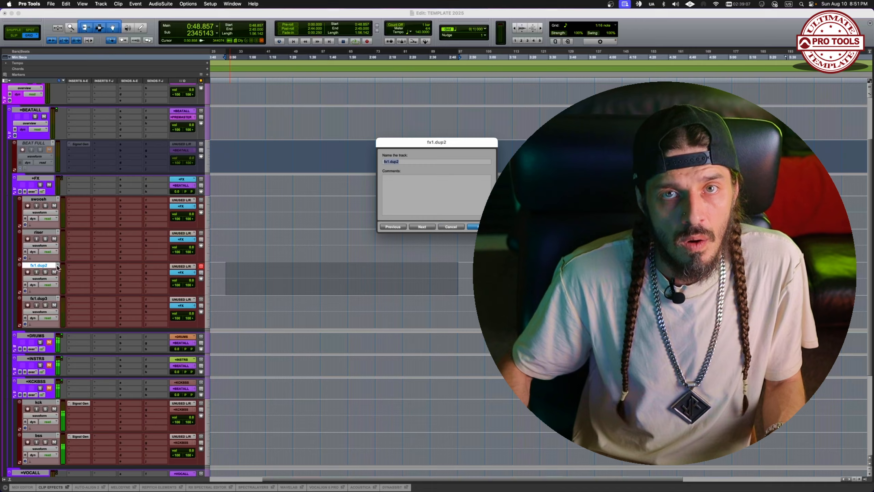
pyautogui.write('boom')
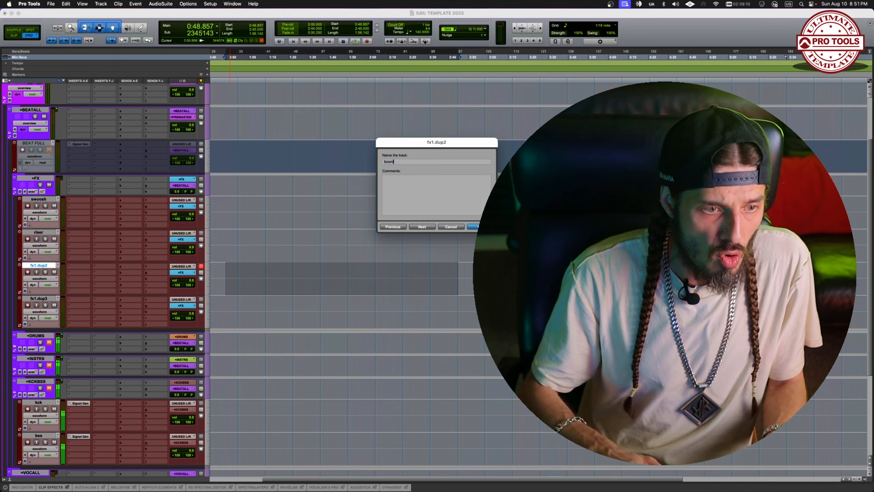
pyautogui.press('Return')
pyautogui.write('a')
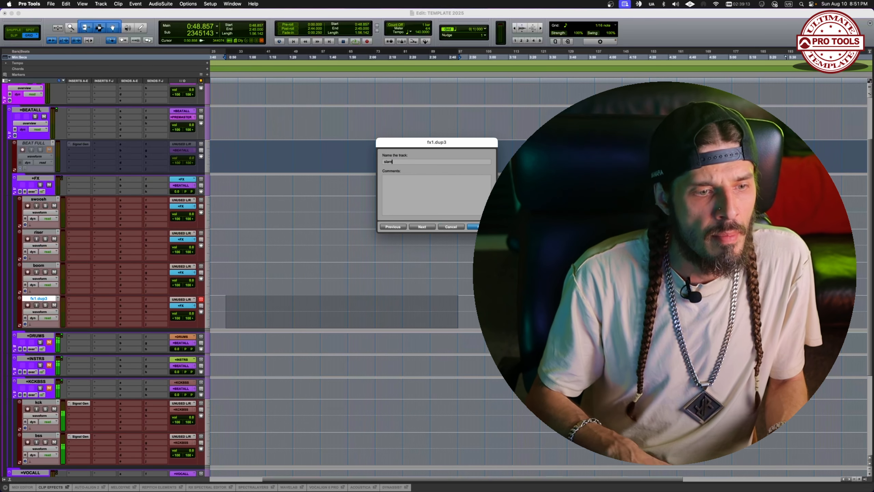
pyautogui.write('m')
pyautogui.press('Return')
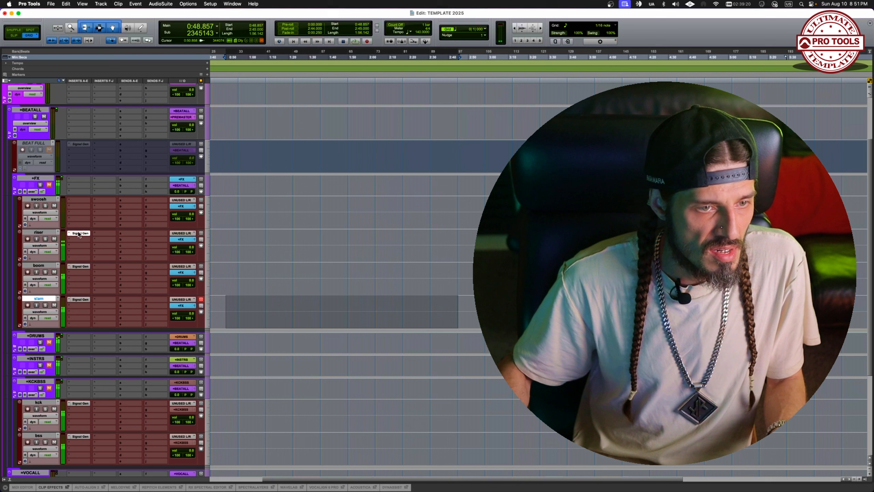
# Step: Copy the Signal Gen insert from riser onto swoosh and collapse the +FX and +KCKBSS folders
pyautogui.moveTo(79, 233); pyautogui.dragTo(79, 201)
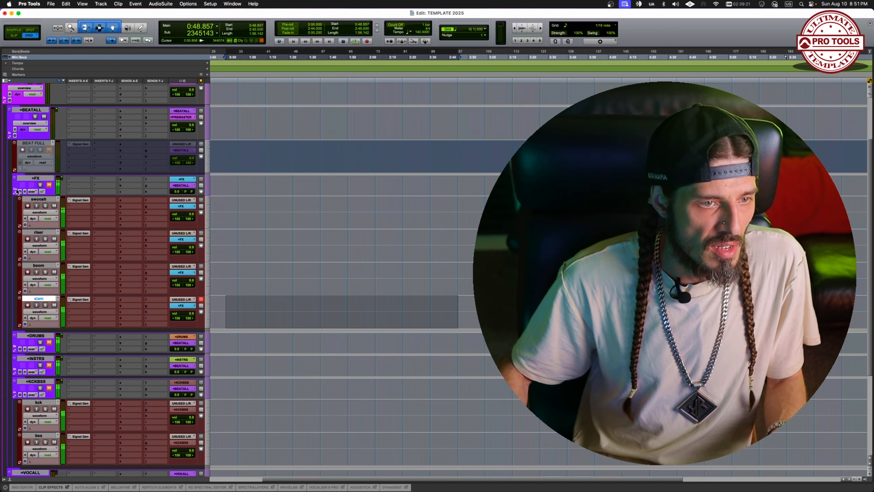
pyautogui.click(15, 191)
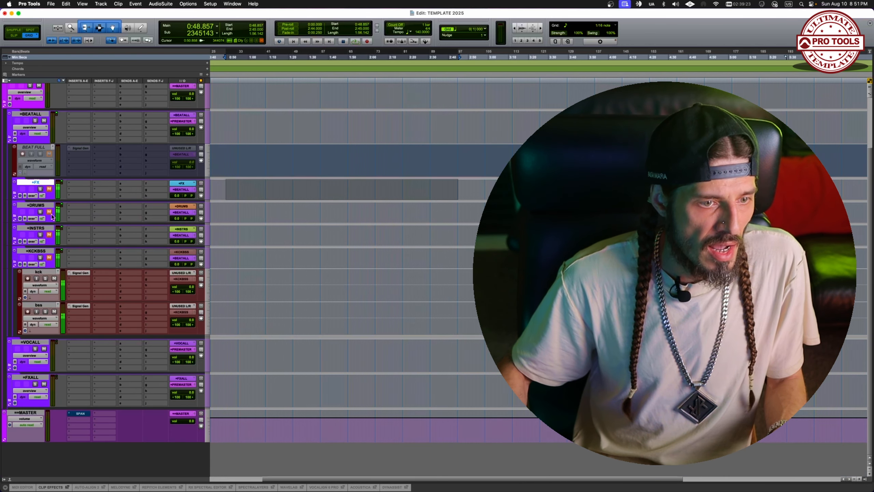
pyautogui.click(14, 264)
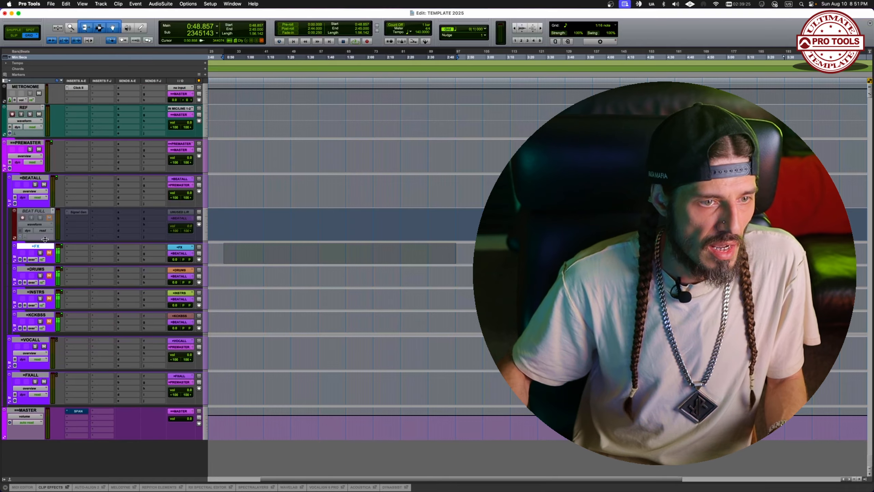
# Step: Expand and collapse the +FX, +DRUMS, +INSTRS and +KCKBSS folders inside +BEATALL to examine their stem tracks
pyautogui.click(35, 178)
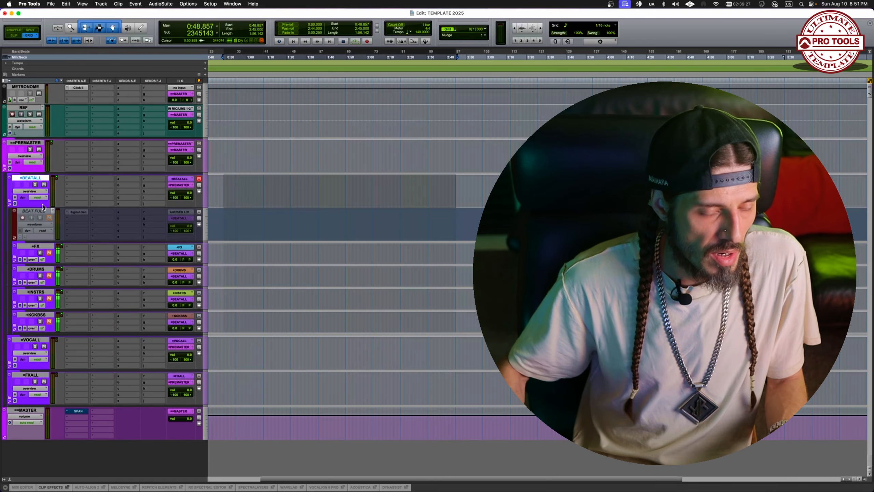
pyautogui.click(14, 258)
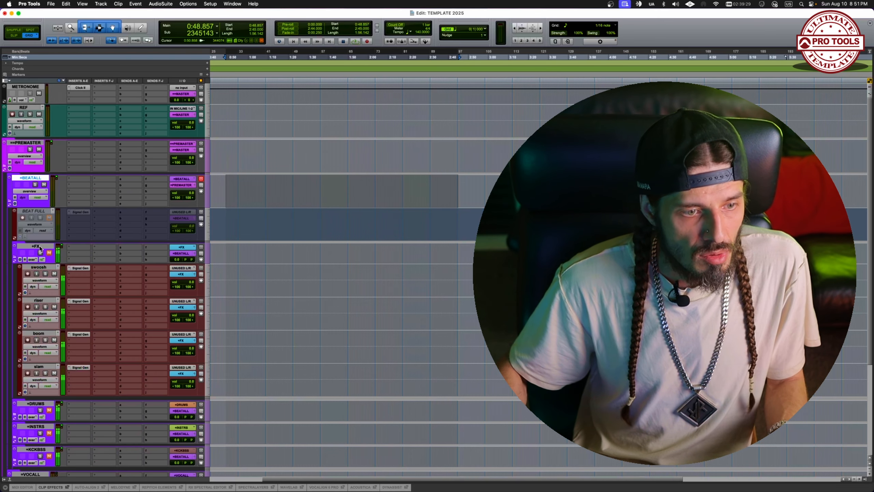
pyautogui.scroll(-3, 45, 255)
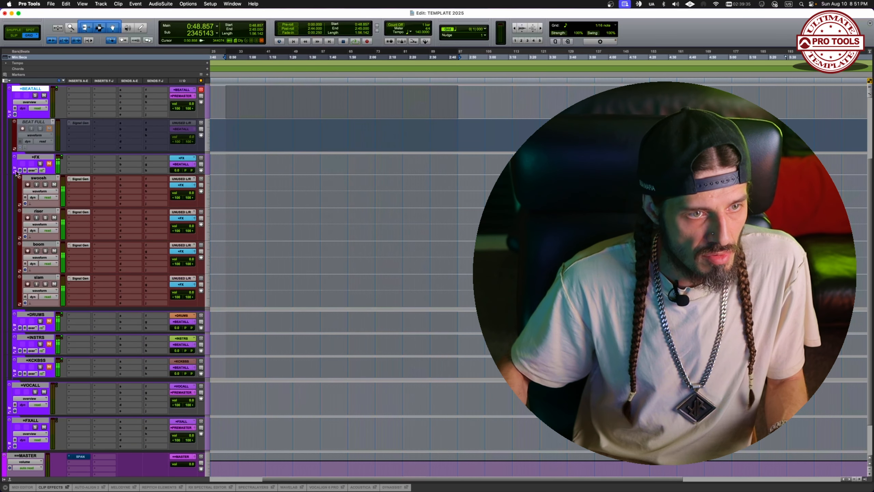
pyautogui.click(14, 170)
pyautogui.click(14, 281)
pyautogui.click(15, 282)
pyautogui.click(14, 305)
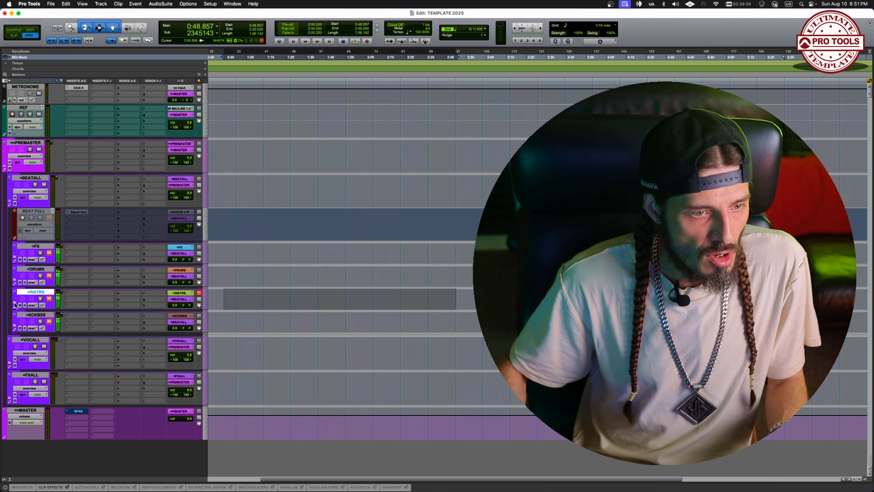
pyautogui.click(15, 304)
pyautogui.click(15, 327)
pyautogui.click(15, 327)
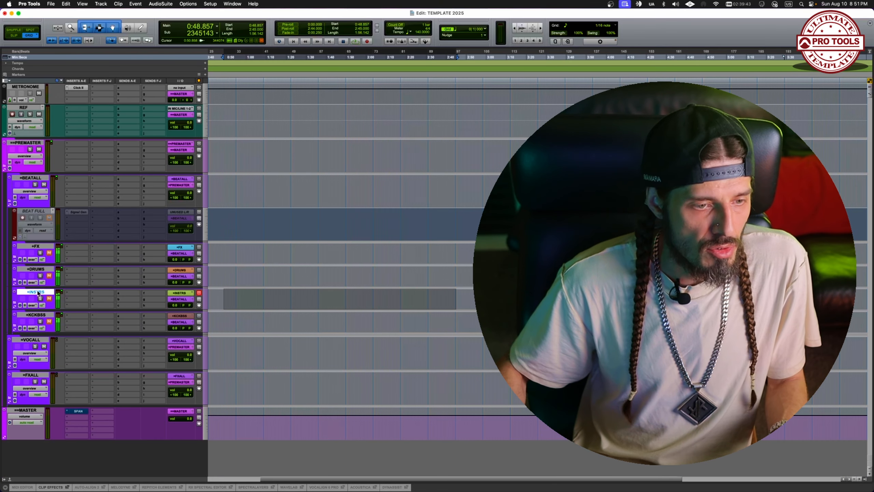
# Step: Compare the BEAT FULL track with the group of stem folders from +FX to +KCKBSS inside +BEATALL
pyautogui.rightClick(38, 293)
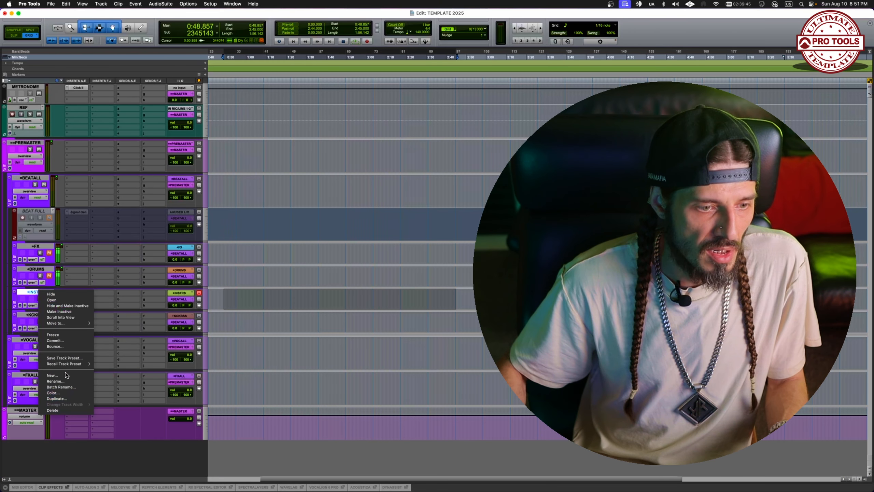
pyautogui.click(28, 295)
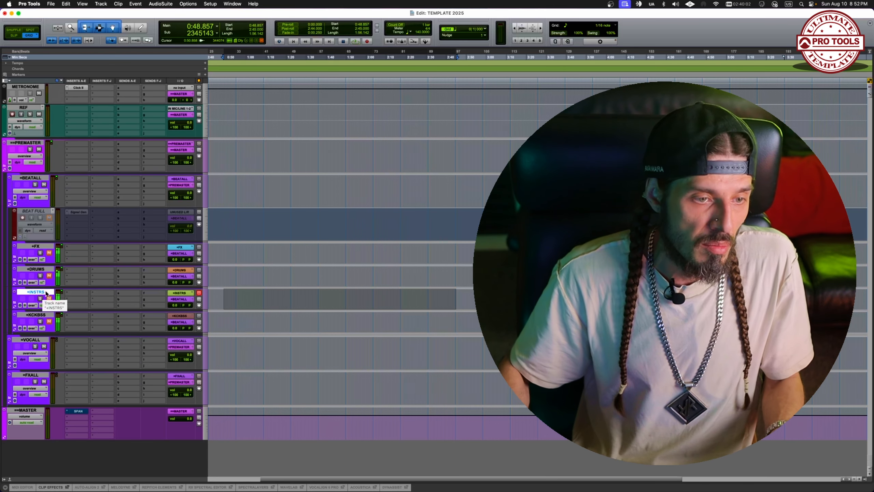
pyautogui.click(39, 212)
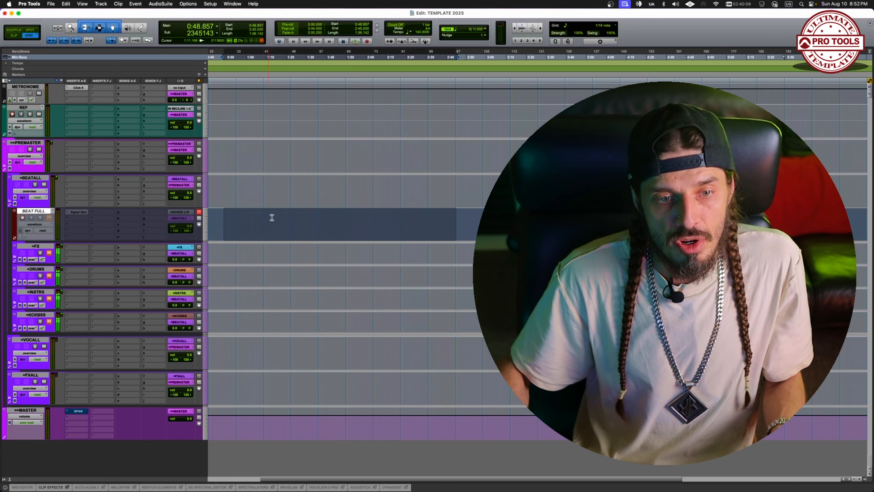
pyautogui.click(37, 247)
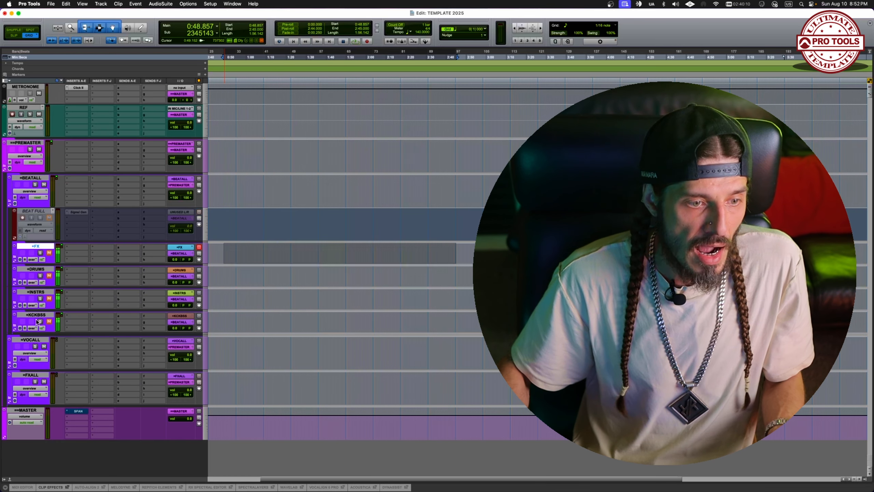
pyautogui.keyDown('shift'); pyautogui.click(38, 315); pyautogui.keyUp('shift')
pyautogui.click(35, 213)
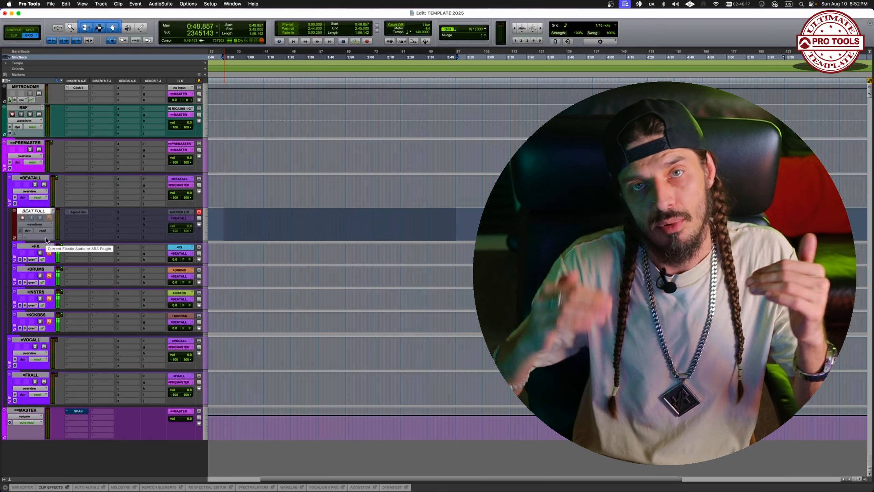
pyautogui.click(38, 245)
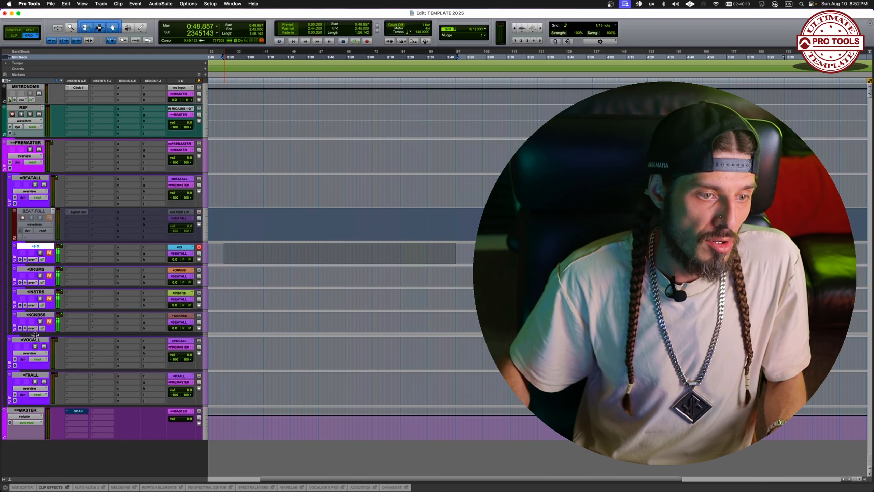
pyautogui.click(39, 210)
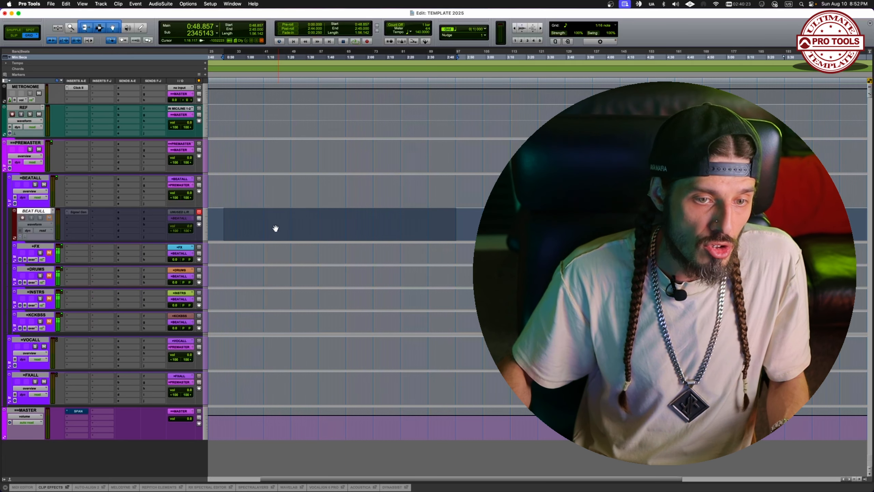
pyautogui.click(263, 228)
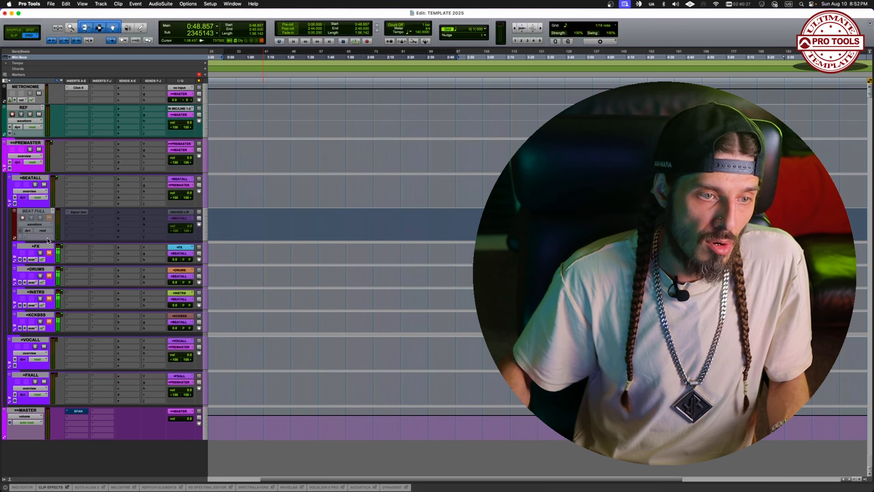
pyautogui.click(33, 178)
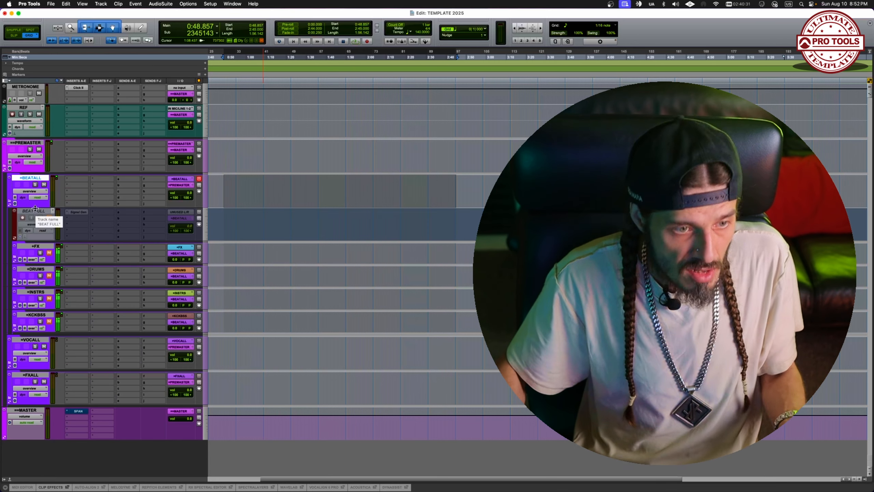
pyautogui.click(41, 245)
pyautogui.keyDown('shift'); pyautogui.click(44, 315); pyautogui.keyUp('shift')
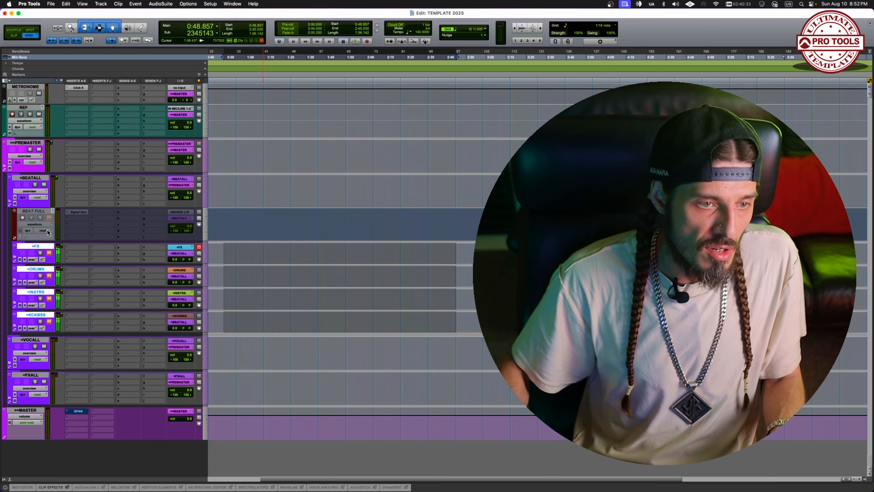
pyautogui.click(41, 216)
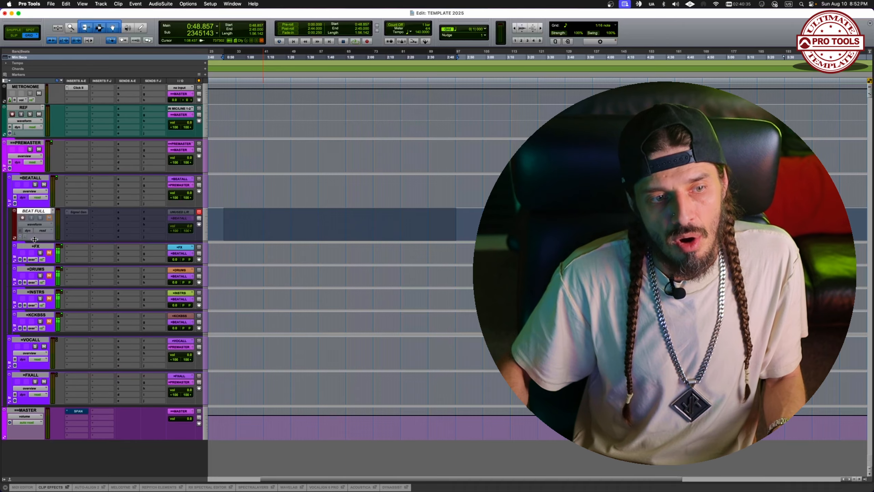
# Step: Collapse the +BEATALL folder and mute it
pyautogui.moveTo(34, 239); pyautogui.dragTo(35, 232)
pyautogui.click(36, 178)
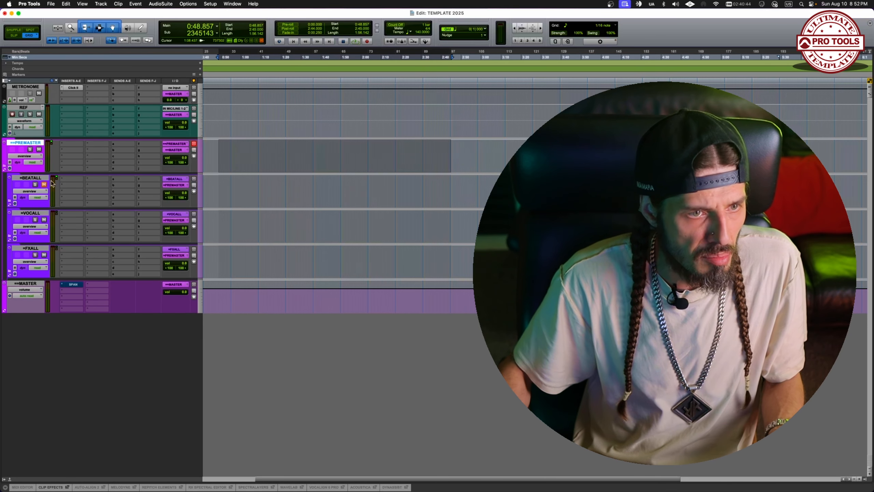
# Step: Expand the +VOCALL folder to show its vocal tracks and buses
pyautogui.click(43, 180)
pyautogui.click(44, 184)
pyautogui.click(34, 215)
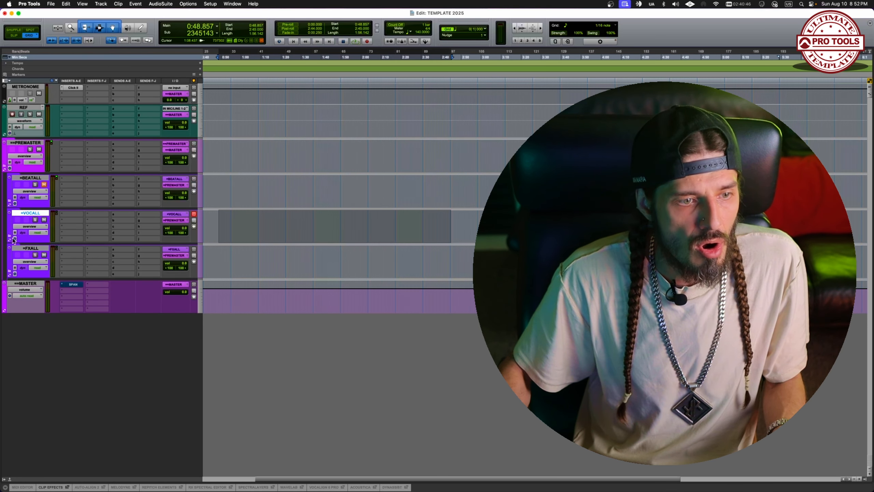
pyautogui.click(14, 239)
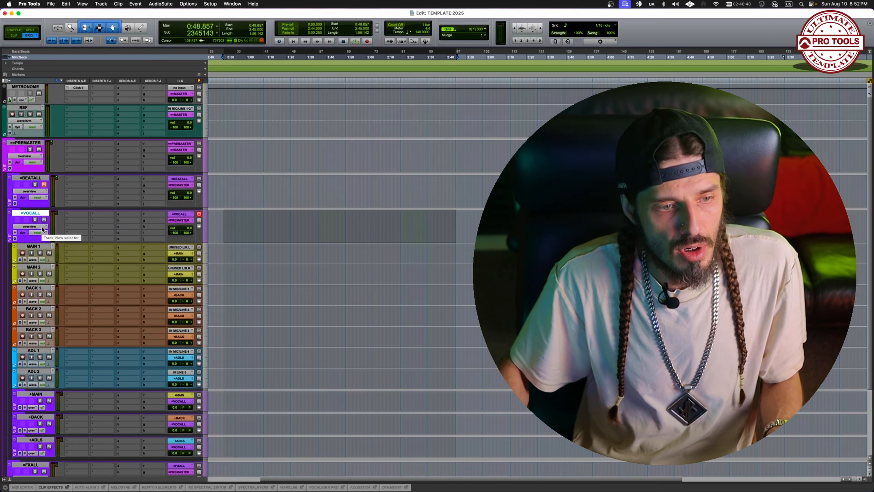
# Step: Duplicate the MAIN 2 track four times, inserting the copies after the selected track
pyautogui.click(38, 248)
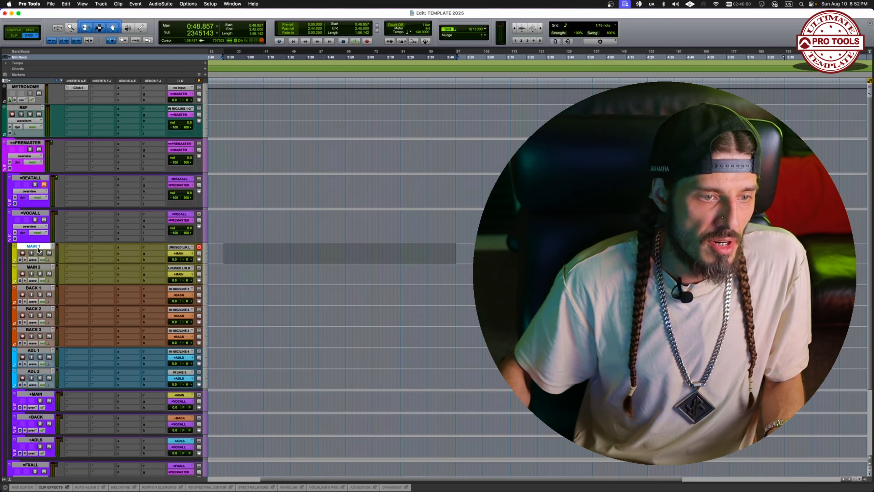
pyautogui.click(38, 268)
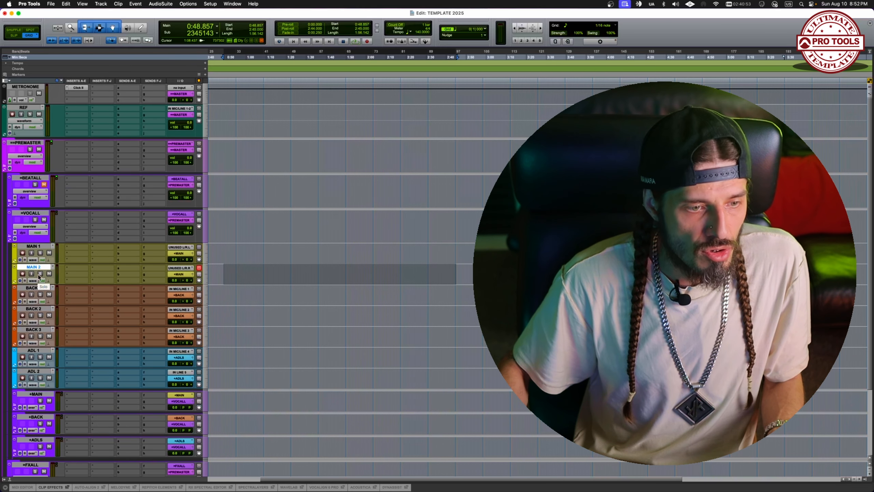
pyautogui.rightClick(39, 267)
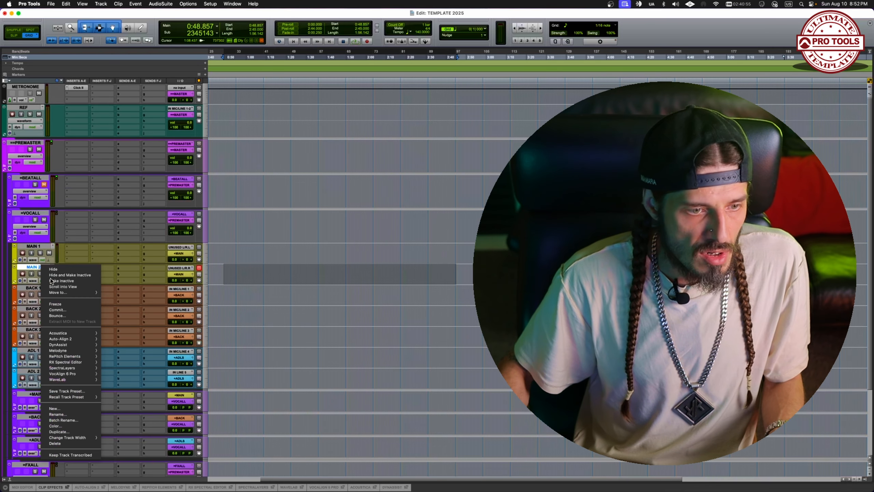
pyautogui.click(66, 361)
pyautogui.write('4')
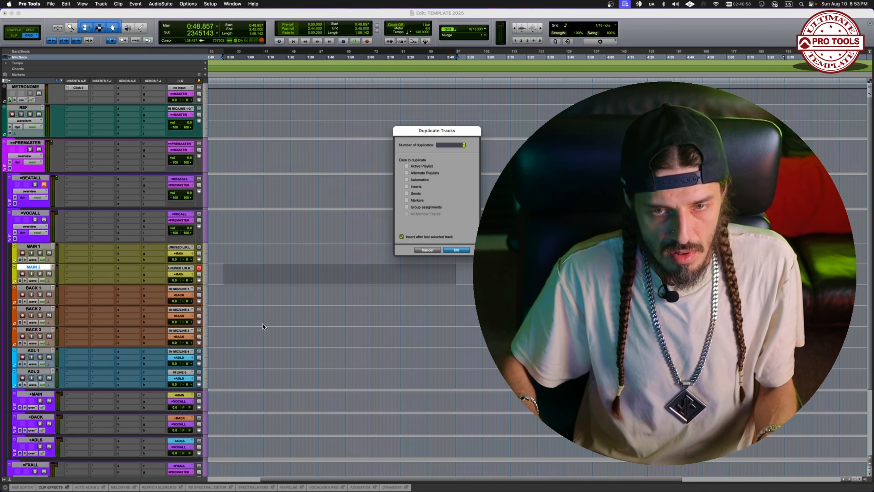
pyautogui.press('Return')
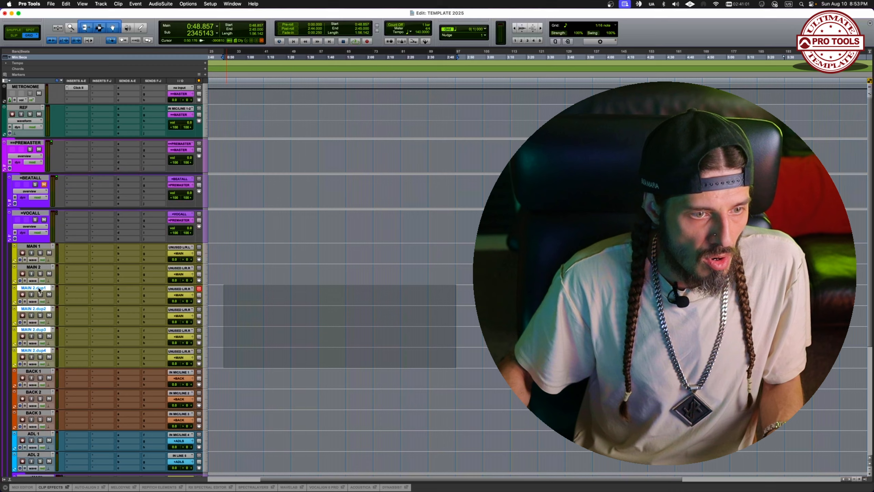
# Step: Rename the first two MAIN 2 duplicates as DBL1 and DBL2
pyautogui.doubleClick(38, 288)
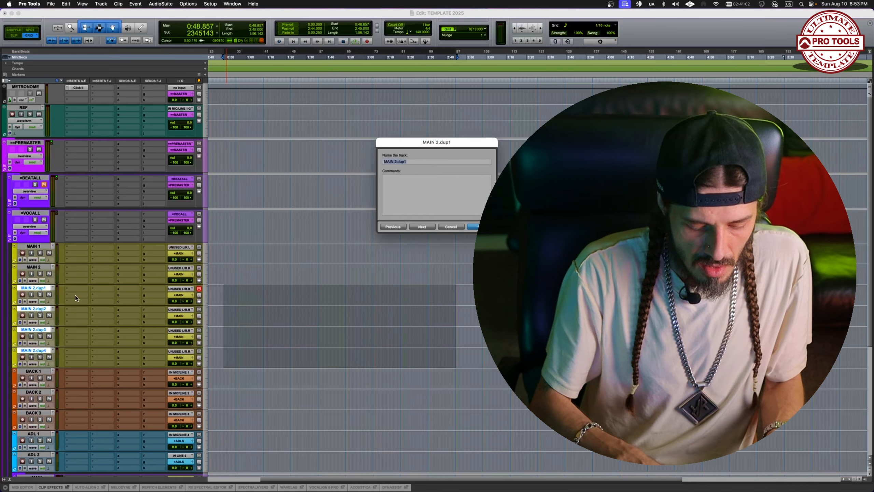
pyautogui.write('DOUVBL')
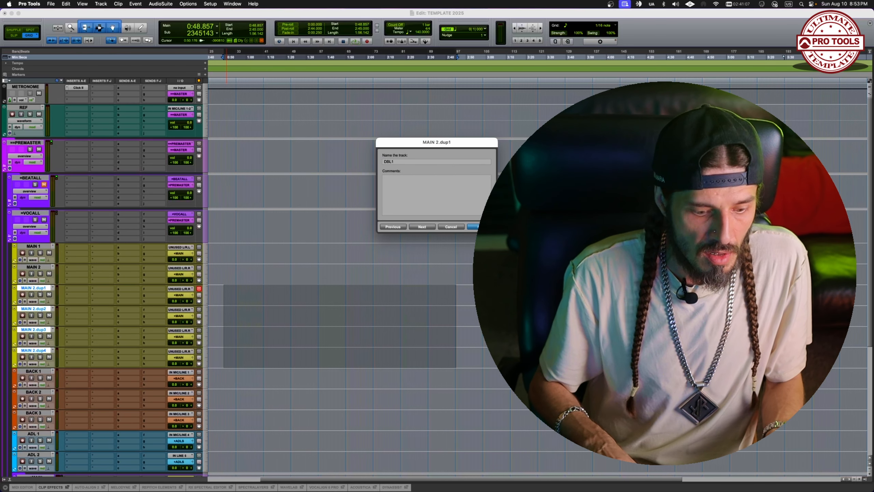
pyautogui.press('super+Right')
pyautogui.write('DBL2')
pyautogui.press('Return')
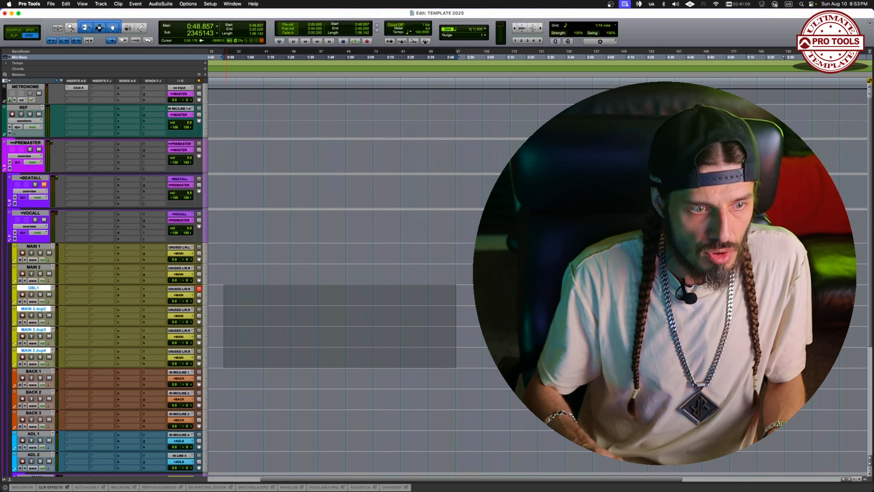
# Step: Colour the DBL1 and DBL2 tracks blue
pyautogui.click(35, 310)
pyautogui.click(34, 310)
pyautogui.keyDown('shift'); pyautogui.click(39, 289); pyautogui.keyUp('shift')
pyautogui.press('alt+super+c')
pyautogui.click(212, 305)
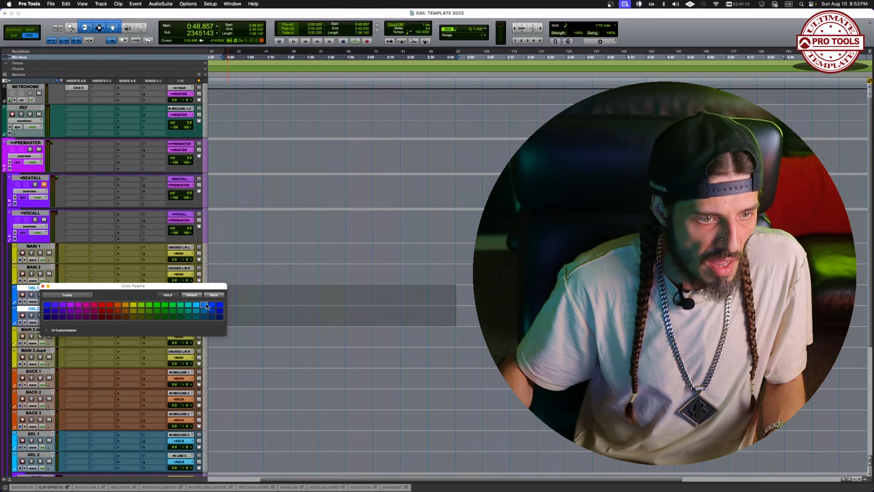
pyautogui.press('super+w')
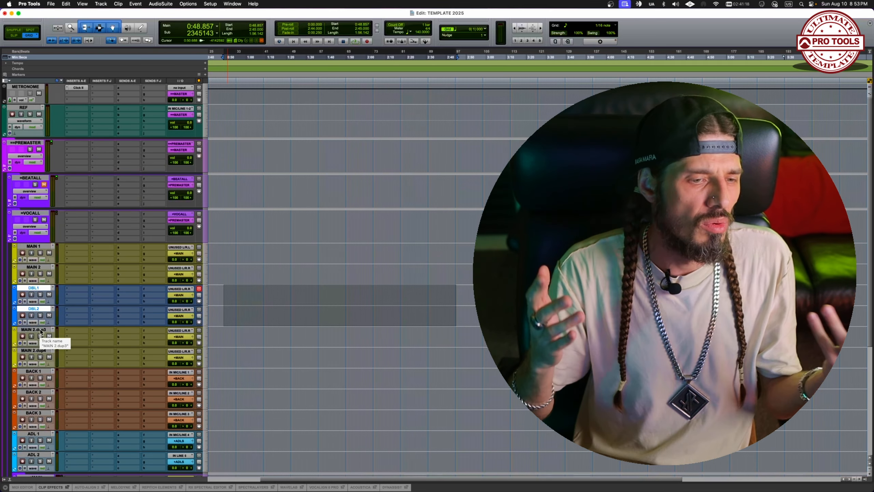
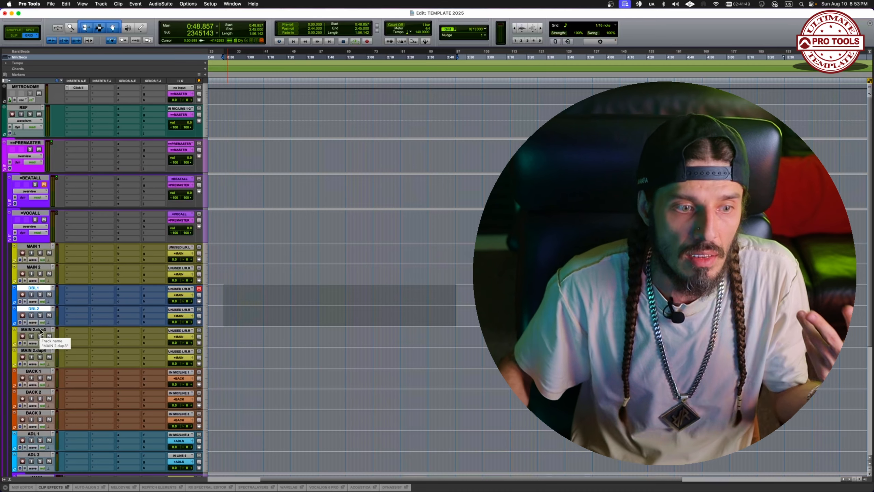
# Step: Consolidate an empty clip about 57 seconds long on MAIN 1, starting at 0:48
pyautogui.click(41, 246)
pyautogui.keyDown('shift'); pyautogui.click(39, 267); pyautogui.keyUp('shift')
pyautogui.click(236, 260)
pyautogui.moveTo(222, 250); pyautogui.dragTo(334, 254)
pyautogui.hotkey('alt', 'shift', '3')
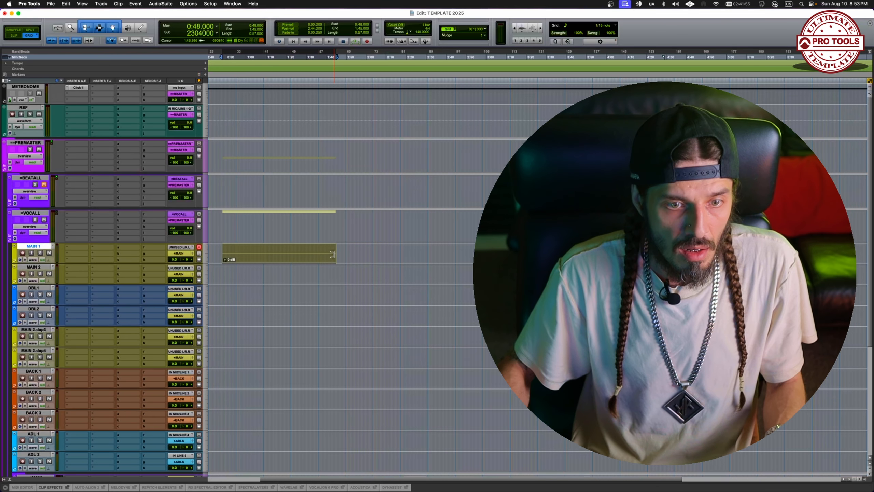
# Step: Lay out example clips on MAIN 1, MAIN 2, DBL1 and DBL2 so that song sections alternate and slightly overlap
pyautogui.moveTo(271, 260); pyautogui.dragTo(457, 264)
pyautogui.click(564, 274)
pyautogui.moveTo(564, 274); pyautogui.dragTo(459, 298)
pyautogui.click(375, 296)
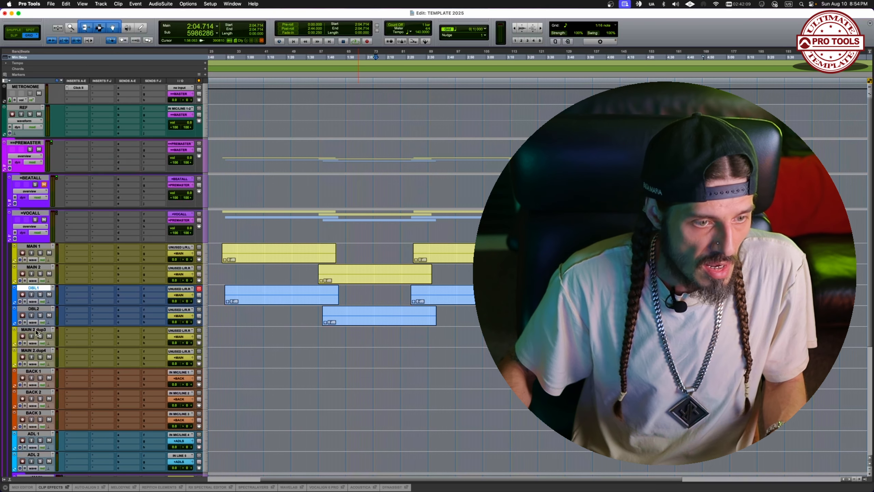
# Step: Rename the remaining two MAIN 2 duplicates as MAIN L and MAIN R
pyautogui.doubleClick(34, 329)
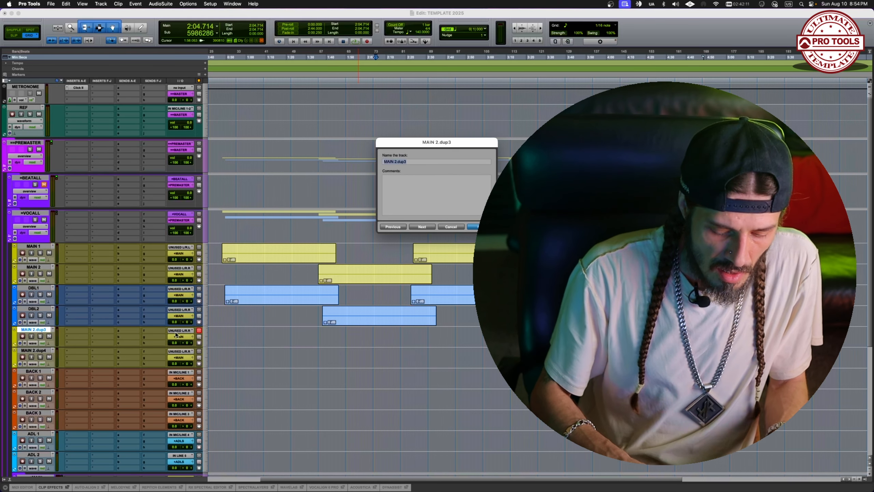
pyautogui.write('MAIN ')
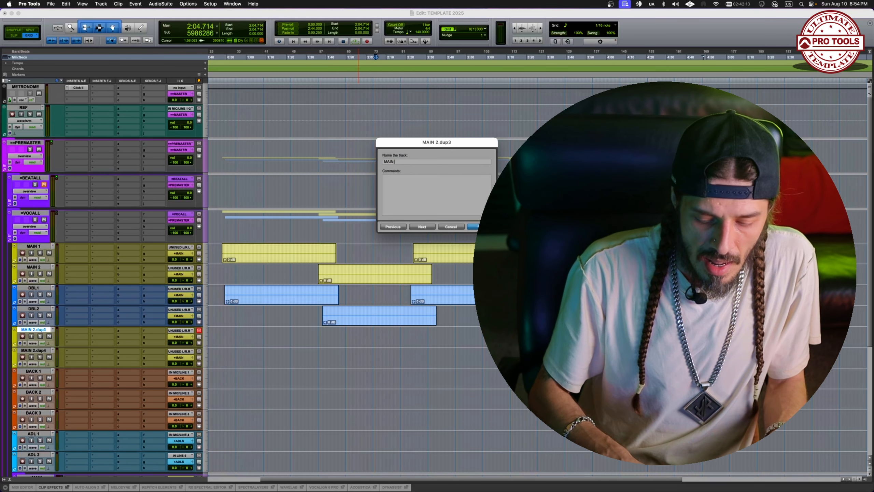
pyautogui.write('L')
pyautogui.press('super+Right')
pyautogui.write('MAIN R')
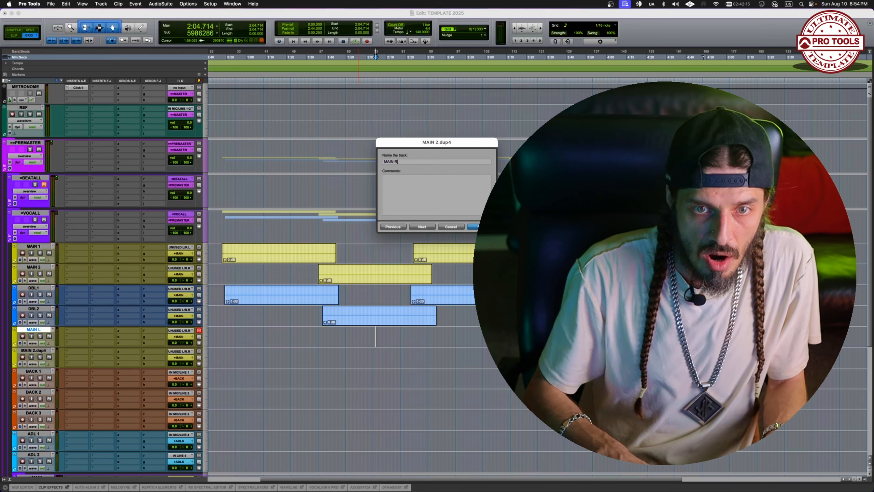
pyautogui.press('Return')
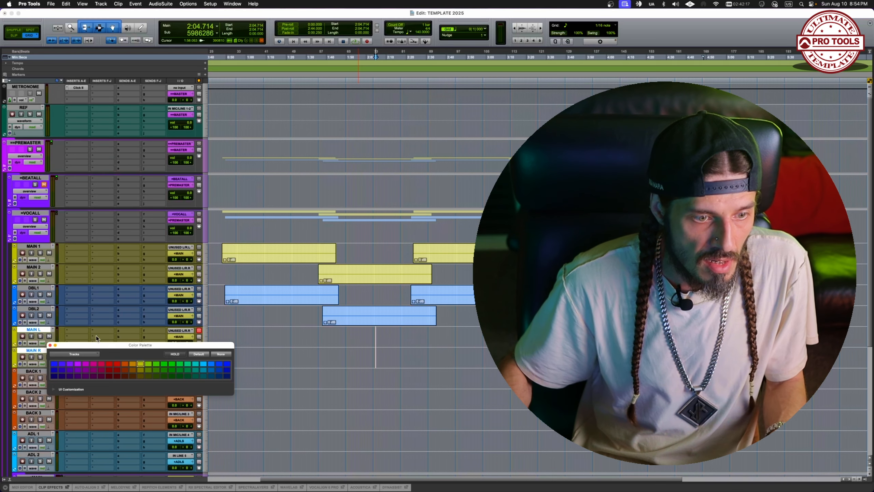
# Step: Colour MAIN L and MAIN R lime green and move both tracks above MAIN 1
pyautogui.click(149, 364)
pyautogui.click(50, 345)
pyautogui.moveTo(35, 331); pyautogui.dragTo(33, 247)
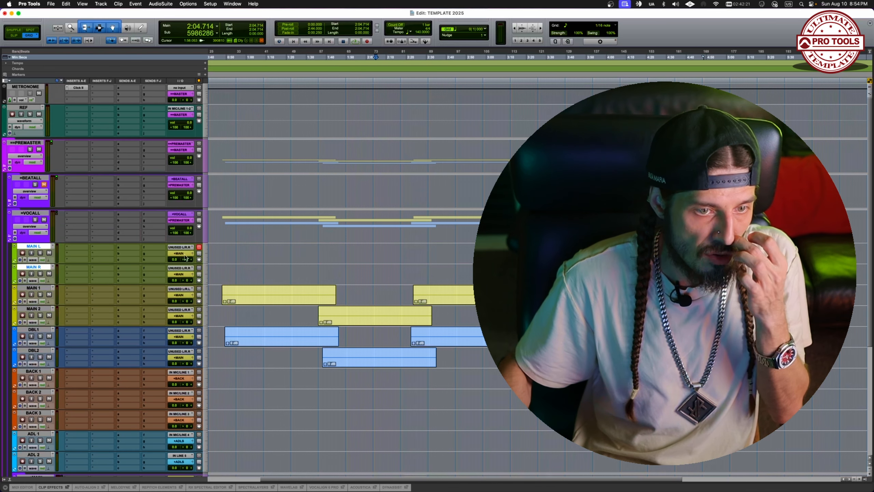
# Step: Pan MAIN L fully left and MAIN R fully right, and place a 57-second clip on each track at 0:48
pyautogui.click(186, 258)
pyautogui.moveTo(187, 260); pyautogui.dragTo(263, 273)
pyautogui.click(266, 298)
# Step: Delete the first and second example clips from both MAIN 1 and DBL1
pyautogui.click(279, 300)
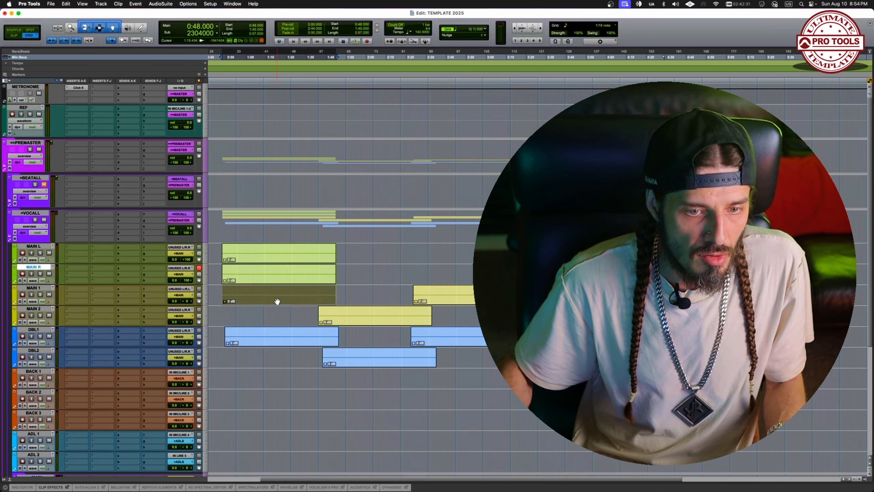
pyautogui.press('Delete')
pyautogui.click(275, 339)
pyautogui.press('Delete')
pyautogui.click(444, 296)
pyautogui.press('Delete')
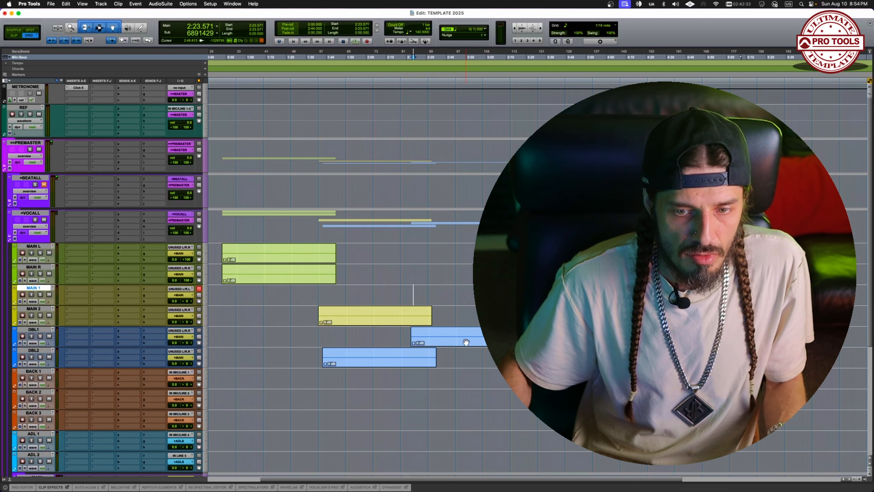
pyautogui.click(465, 338)
pyautogui.press('Delete')
# Step: Copy the MAIN L and MAIN R clips together to 2:24 and select the range across MAIN 2, DBL1 and DBL2
pyautogui.click(290, 257)
pyautogui.keyDown('shift'); pyautogui.click(289, 278); pyautogui.keyUp('shift')
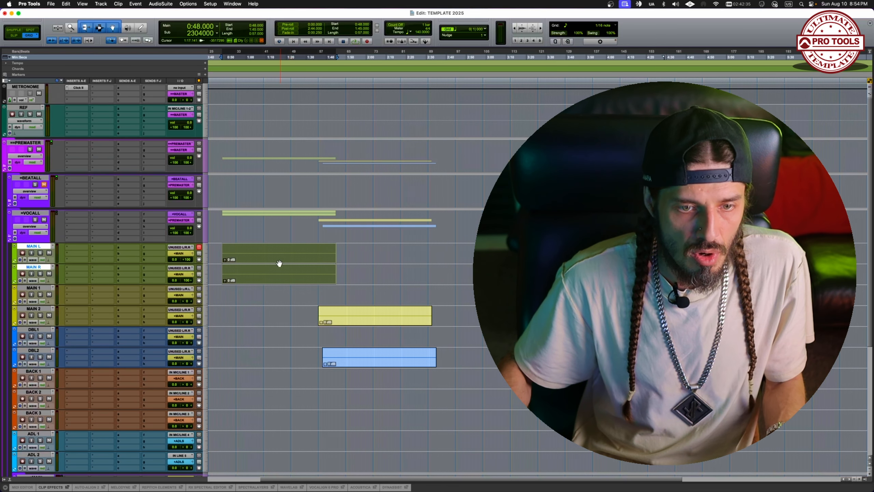
pyautogui.moveTo(277, 260); pyautogui.dragTo(464, 256)
pyautogui.moveTo(310, 312); pyautogui.dragTo(656, 357)
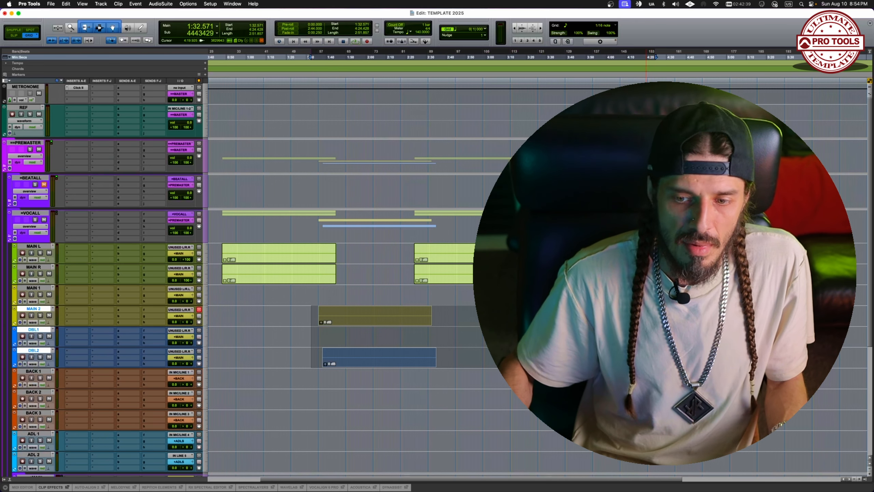
pyautogui.click(642, 355)
# Step: Add a marker named CH at 0:49.285, near the start of the first MAIN L and MAIN R clips, and check its settings
pyautogui.click(225, 293)
pyautogui.press('KP_Enter')
pyautogui.write('CH')
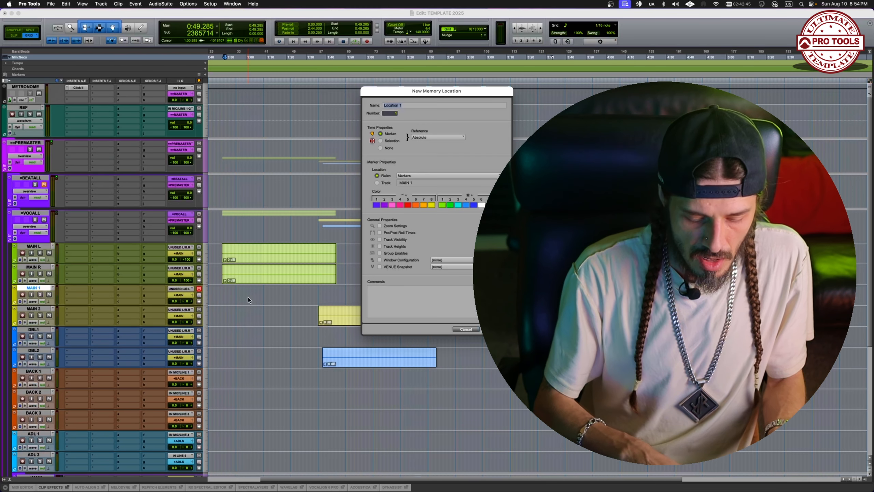
pyautogui.press('Return')
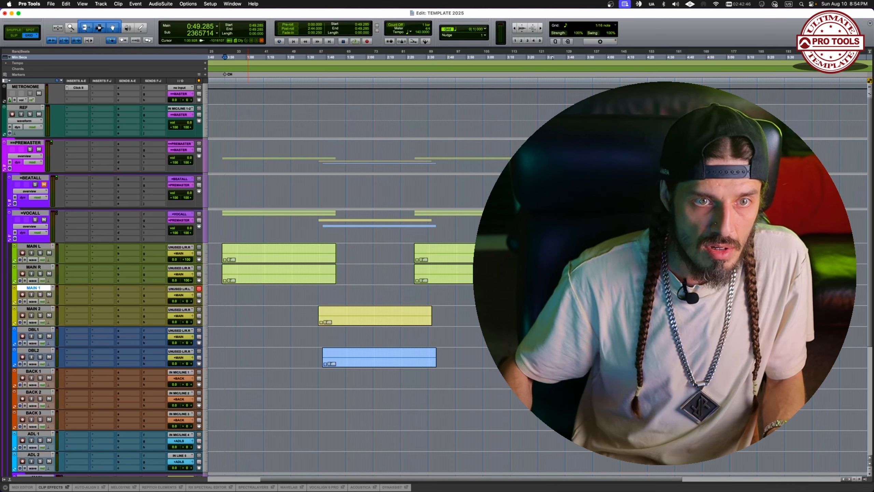
pyautogui.doubleClick(226, 75)
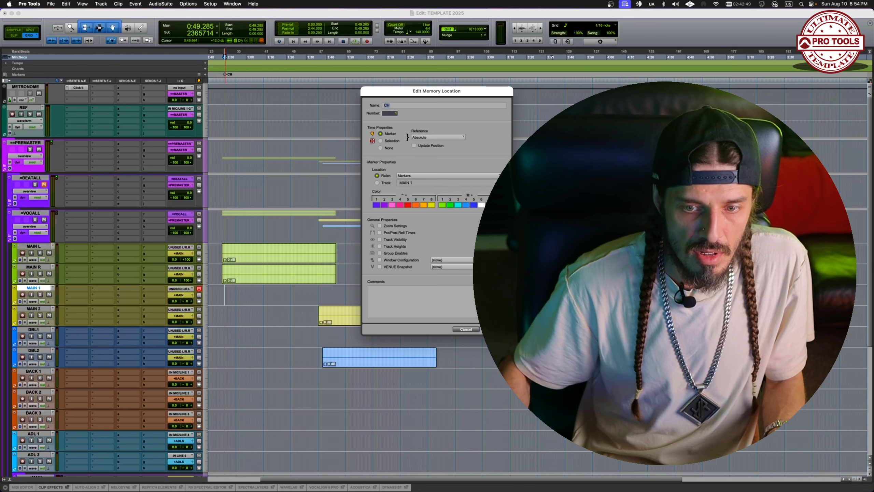
pyautogui.press('Return')
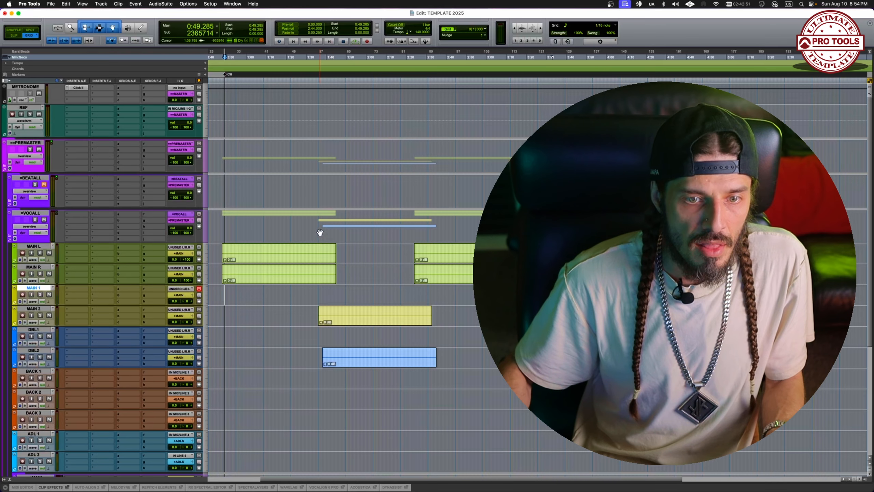
# Step: Add a marker named V at the start of the MAIN 2 clip and one named CH at 2:24
pyautogui.click(343, 320)
pyautogui.press('KP_Enter')
pyautogui.write('V')
pyautogui.press('Return')
pyautogui.click(447, 277)
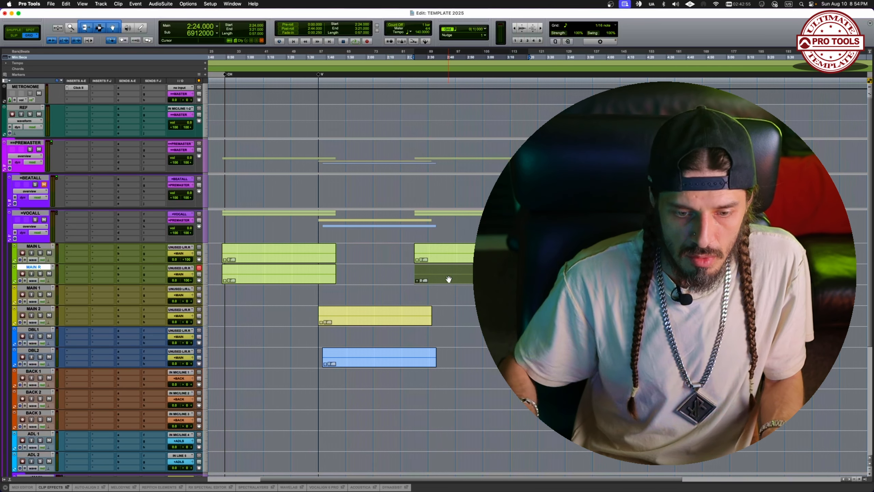
pyautogui.press('KP_Enter')
pyautogui.write('CH')
pyautogui.press('Return')
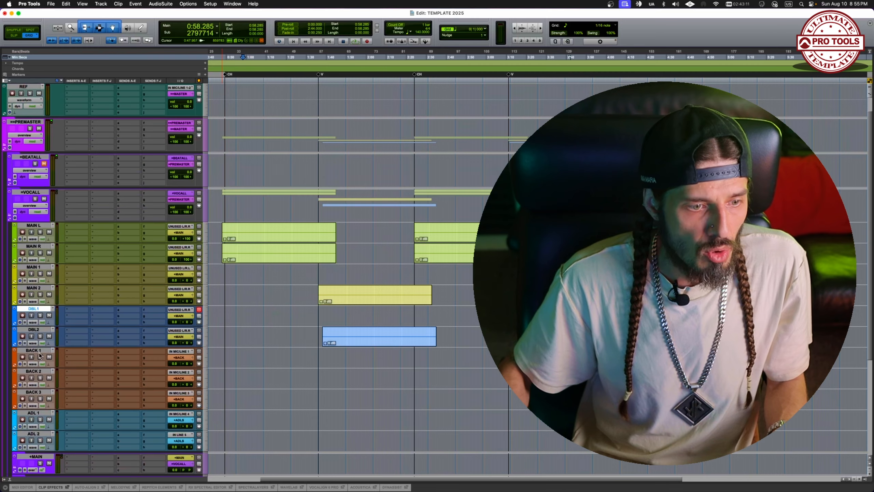
# Step: Copy the MAIN 2 clip onto BACK 1, BACK 2 and BACK 3 and place the three backing clips at both verses
pyautogui.scroll(-2, 40, 355)
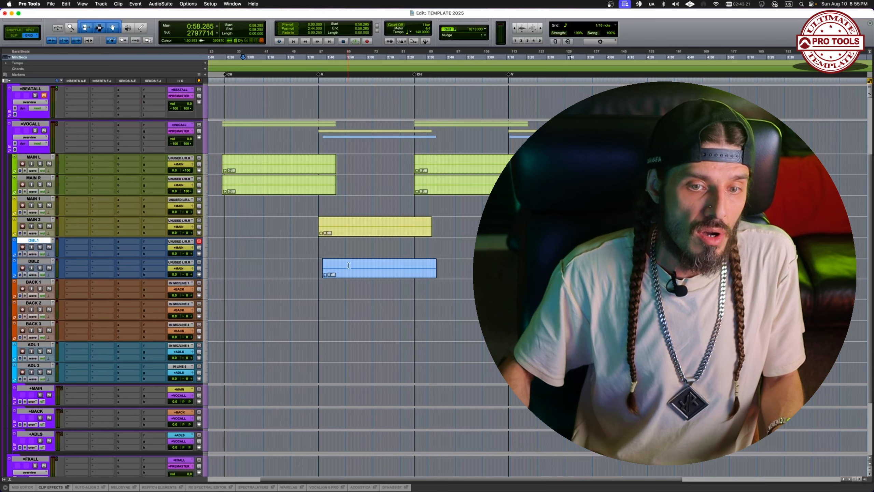
pyautogui.moveTo(367, 231); pyautogui.dragTo(271, 334)
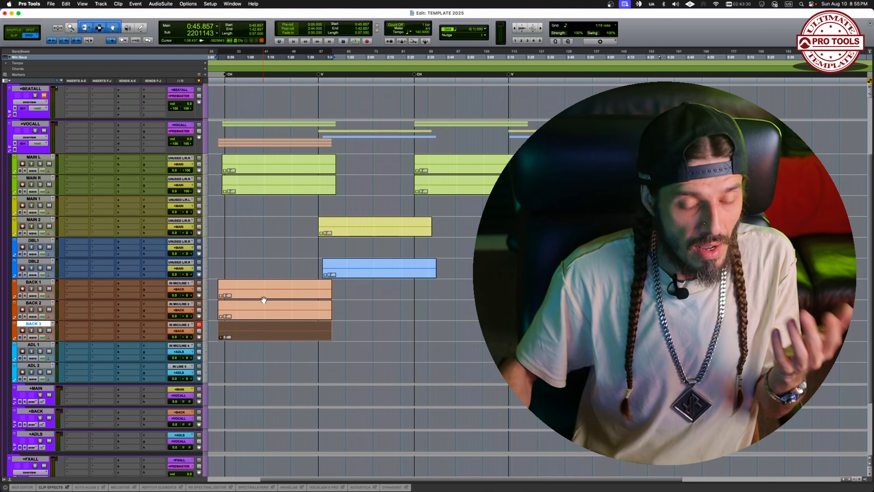
pyautogui.click(264, 295)
pyautogui.keyDown('shift'); pyautogui.click(268, 314); pyautogui.keyUp('shift')
pyautogui.keyDown('shift'); pyautogui.click(269, 335); pyautogui.keyUp('shift')
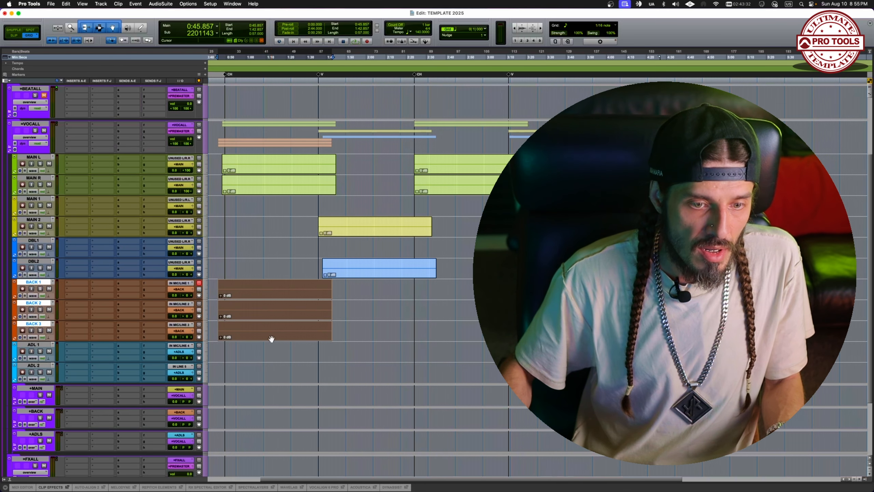
pyautogui.moveTo(277, 297); pyautogui.dragTo(545, 297)
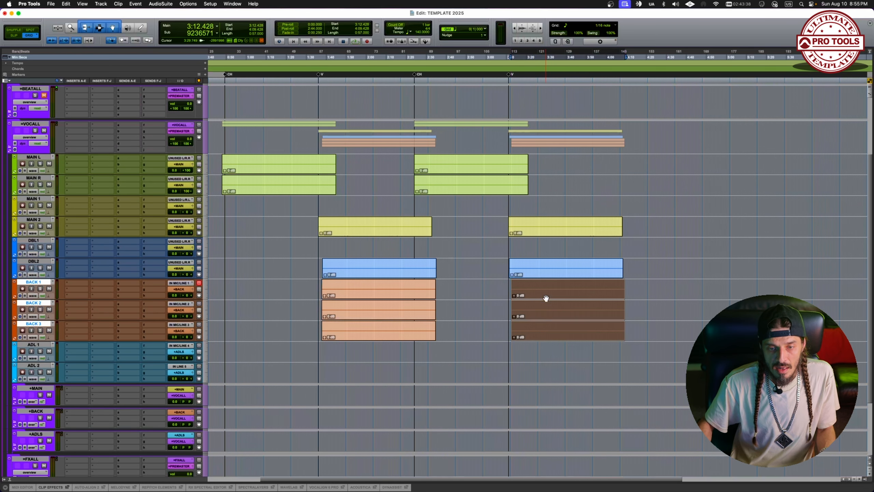
# Step: Duplicate the BACK 1, BACK 2 and BACK 3 tracks once without their playlists and give the duplicates a darker orange colour
pyautogui.moveTo(344, 295); pyautogui.dragTo(275, 296)
pyautogui.press('super+z')
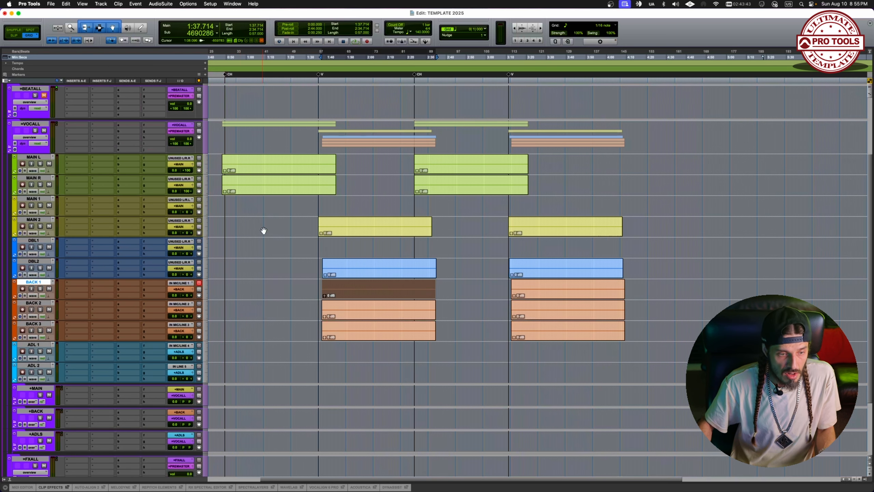
pyautogui.keyDown('shift'); pyautogui.click(37, 324); pyautogui.keyUp('shift')
pyautogui.hotkey('alt', 'shift', 'd')
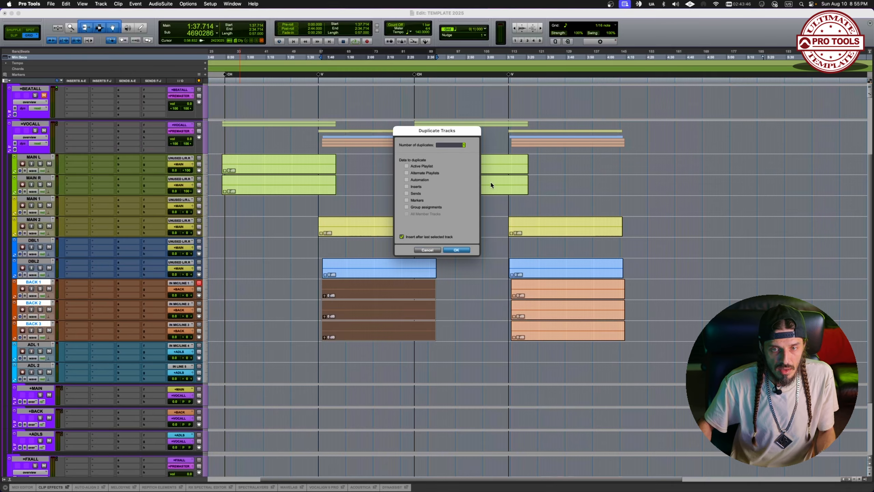
pyautogui.click(456, 250)
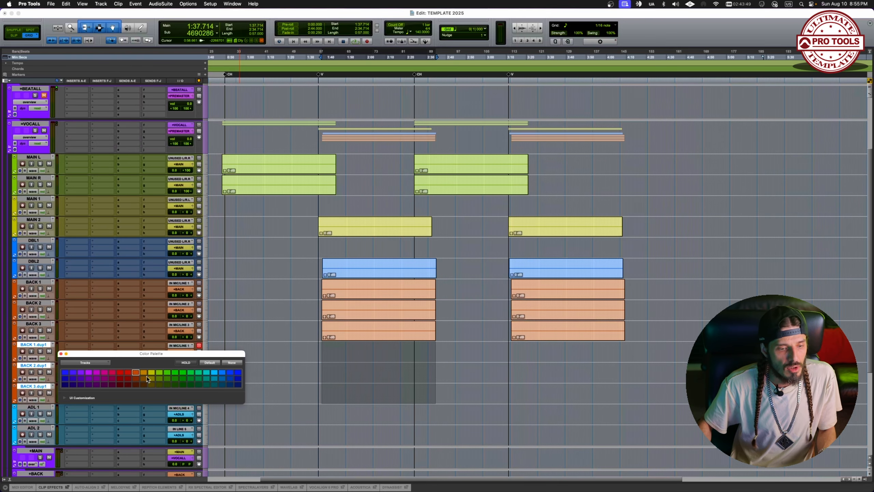
pyautogui.click(135, 379)
# Step: Copy the three backing clips onto the duplicated BACK tracks at each chorus and copy the MAIN L and MAIN R clips to the third chorus
pyautogui.click(357, 335)
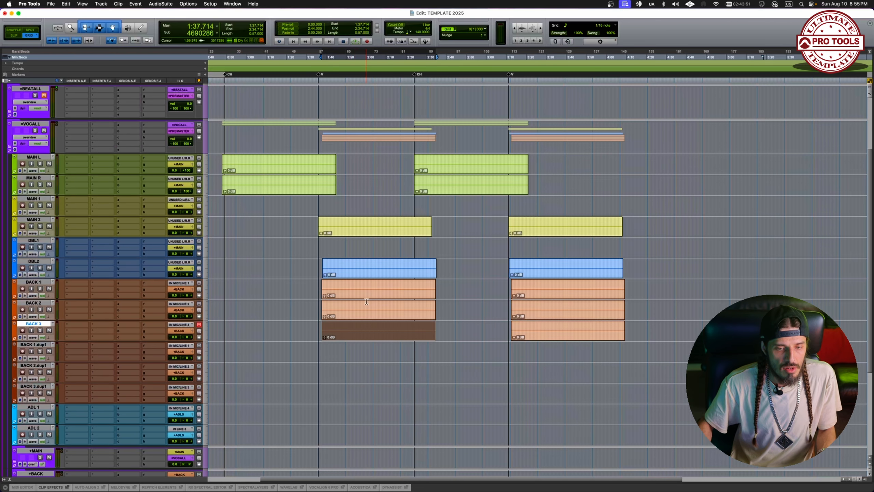
pyautogui.keyDown('shift'); pyautogui.click(366, 294); pyautogui.keyUp('shift')
pyautogui.moveTo(371, 296); pyautogui.dragTo(460, 359)
pyautogui.click(578, 365)
pyautogui.moveTo(450, 170); pyautogui.dragTo(647, 169)
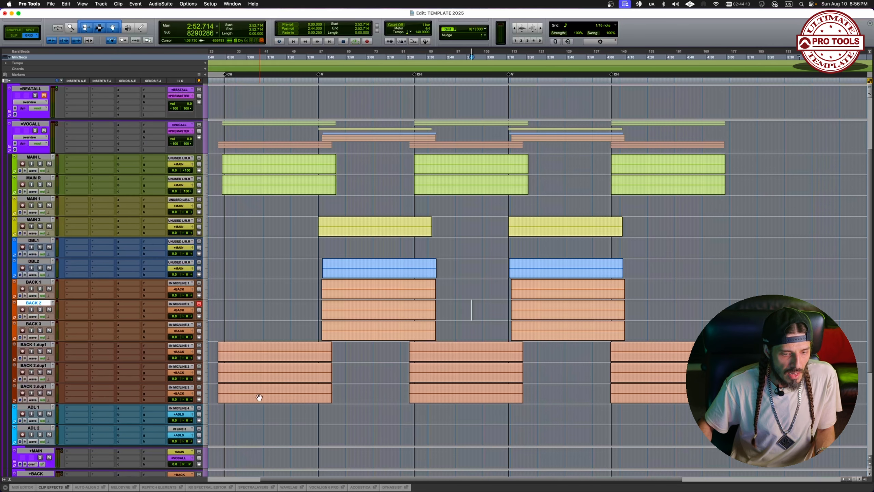
# Step: Copy a clip onto ADL 1, repeat it four times end to end, and copy the whole row onto ADL 2
pyautogui.moveTo(259, 397); pyautogui.dragTo(244, 414)
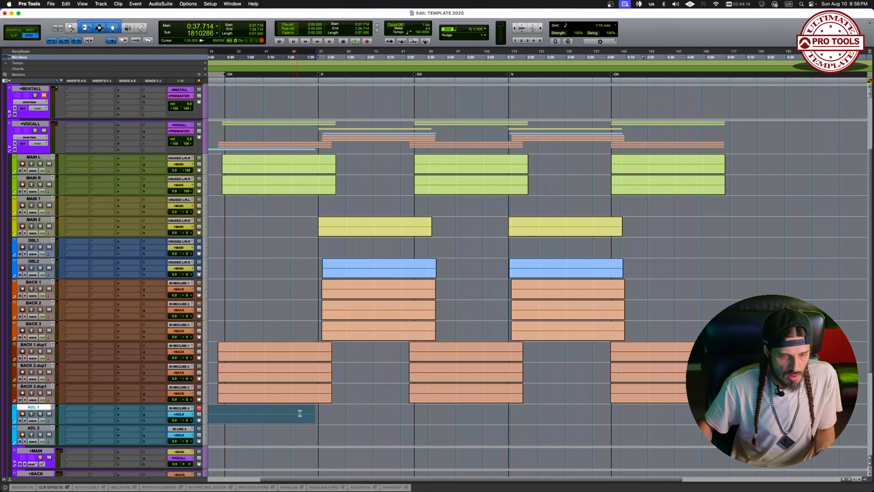
pyautogui.press('super+d')
pyautogui.press('super+d')
pyautogui.press('super+d')
pyautogui.press('super+d')
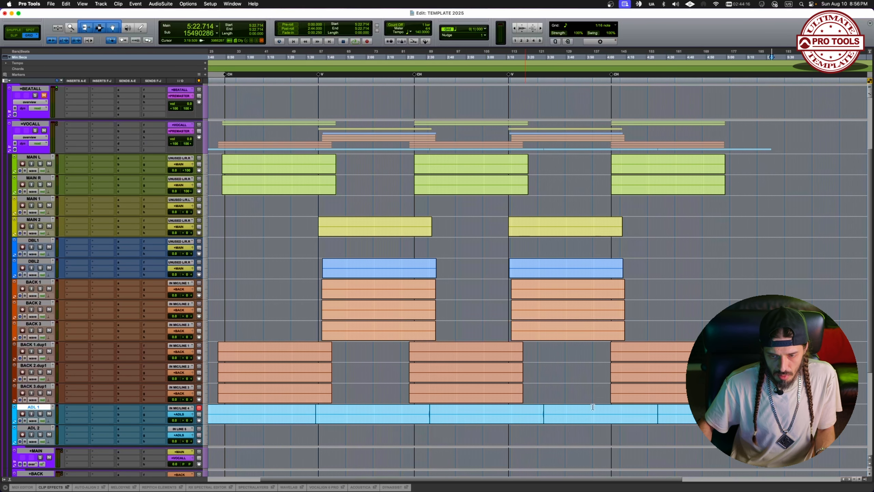
pyautogui.click(693, 423)
pyautogui.hotkey('shift', 'Return')
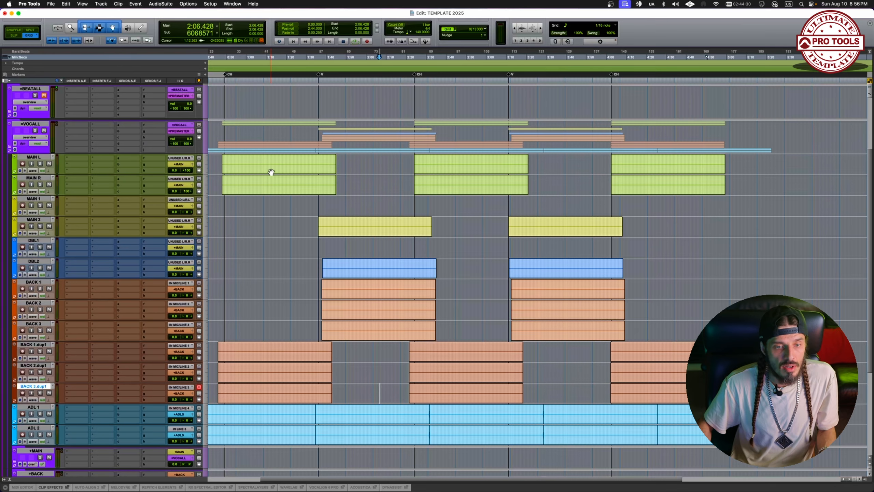
# Step: Copy the MAIN R chorus clip onto the MAIN 1 track at all three choruses
pyautogui.click(269, 186)
pyautogui.moveTo(269, 193); pyautogui.dragTo(457, 212)
pyautogui.click(363, 200)
pyautogui.moveTo(457, 212); pyautogui.dragTo(653, 212)
# Step: Trim the start of each MAIN 1 clip so only the closing section of every chorus remains
pyautogui.click(306, 201)
pyautogui.press('a')
pyautogui.click(498, 201)
pyautogui.press('a')
pyautogui.click(694, 201)
pyautogui.press('a')
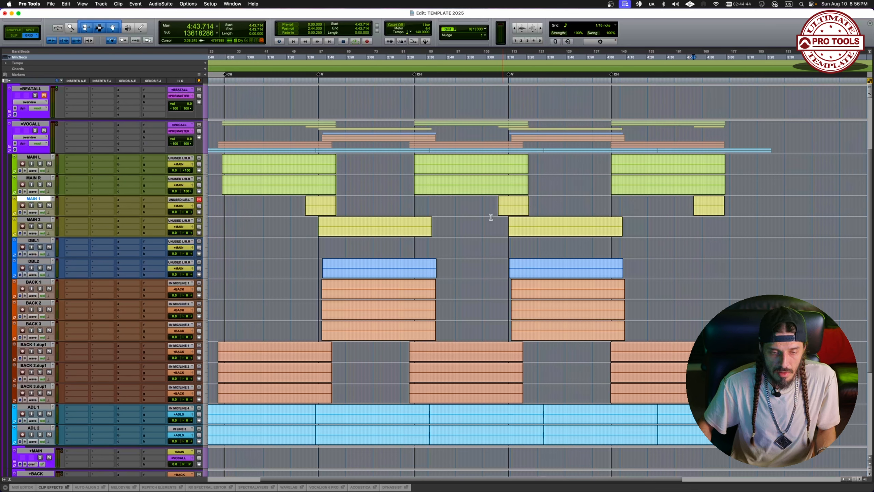
# Step: Shift the first verse's MAIN 2 clip slightly later and cut two short gaps into each DBL2 verse clip
pyautogui.moveTo(409, 233); pyautogui.dragTo(413, 233)
pyautogui.moveTo(353, 265); pyautogui.dragTo(401, 265)
pyautogui.press('Delete')
pyautogui.press('Delete')
pyautogui.moveTo(542, 265); pyautogui.dragTo(547, 265)
pyautogui.press('Delete')
pyautogui.moveTo(588, 264); pyautogui.dragTo(592, 265)
pyautogui.press('Delete')
# Step: Cut a short gap near the middle of the clips on the three duplicated BACK tracks in every chorus
pyautogui.moveTo(268, 351); pyautogui.dragTo(279, 393)
pyautogui.press('Delete')
pyautogui.press('super+z')
pyautogui.press('Delete')
pyautogui.moveTo(467, 349); pyautogui.dragTo(472, 392)
pyautogui.press('Delete')
pyautogui.moveTo(664, 350); pyautogui.dragTo(672, 393)
pyautogui.press('Delete')
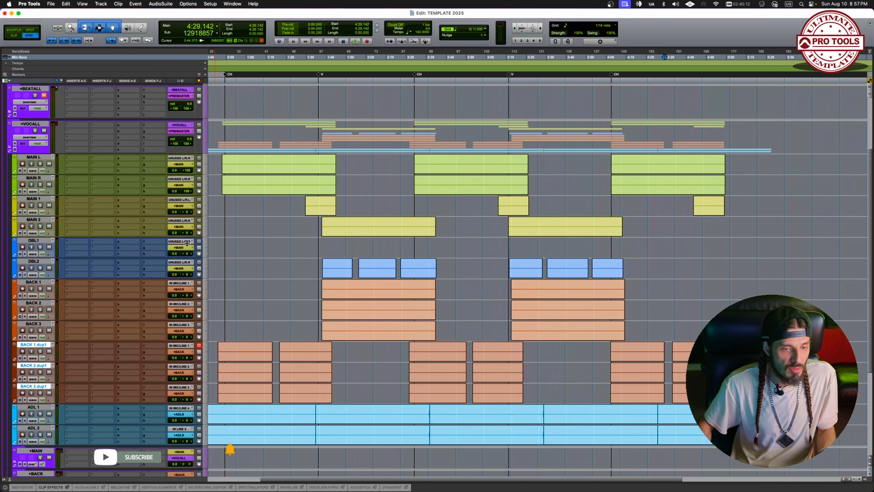
# Step: Try nesting the MAIN L through DBL2 tracks inside the MAIN folder and move them back above BACK 1
pyautogui.click(37, 262)
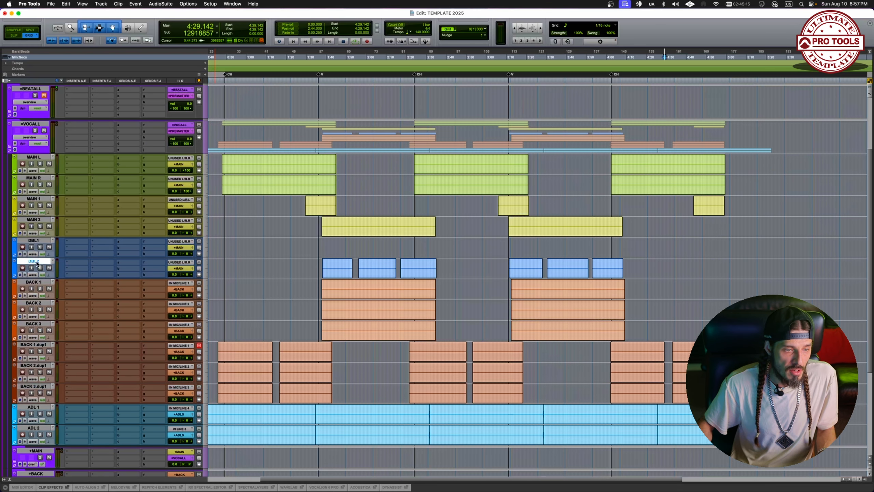
pyautogui.keyDown('shift'); pyautogui.click(40, 161); pyautogui.keyUp('shift')
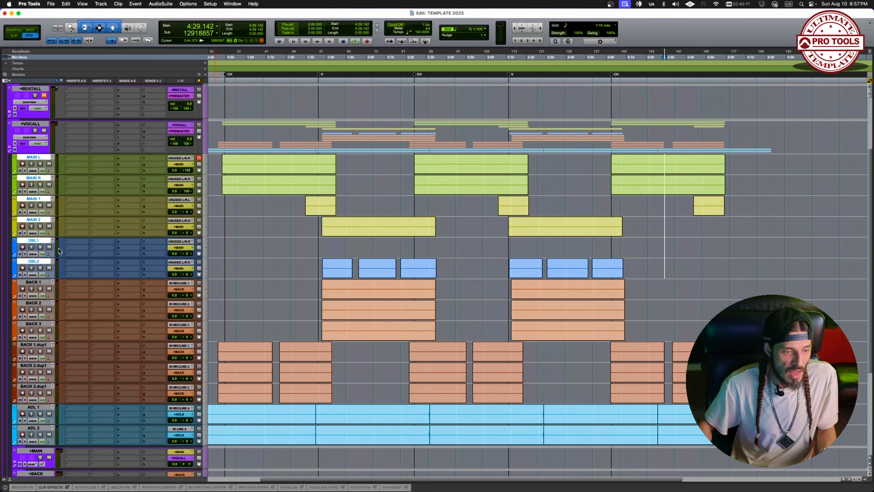
pyautogui.scroll(-2, 58, 249)
pyautogui.moveTo(38, 193); pyautogui.dragTo(57, 389)
pyautogui.click(16, 269)
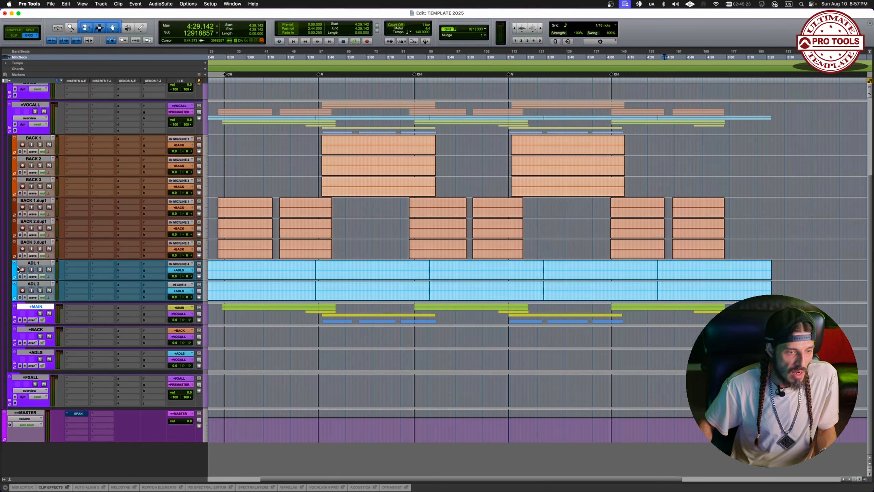
pyautogui.click(15, 318)
pyautogui.moveTo(48, 329); pyautogui.dragTo(50, 139)
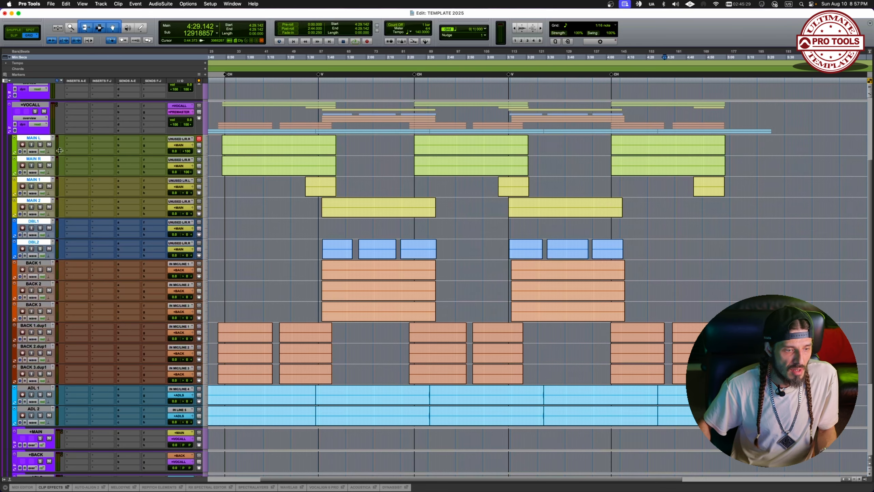
# Step: Collapse the VOCALL folder and briefly open and close the floating output windows of VOCALL and FXALL
pyautogui.scroll(-5, 61, 162)
pyautogui.scroll(3, 60, 163)
pyautogui.scroll(-3, 60, 162)
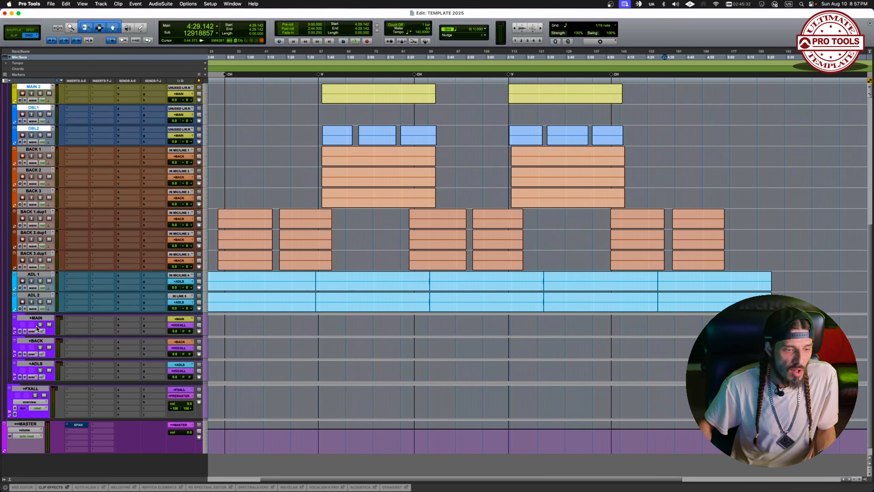
pyautogui.scroll(12, 47, 375)
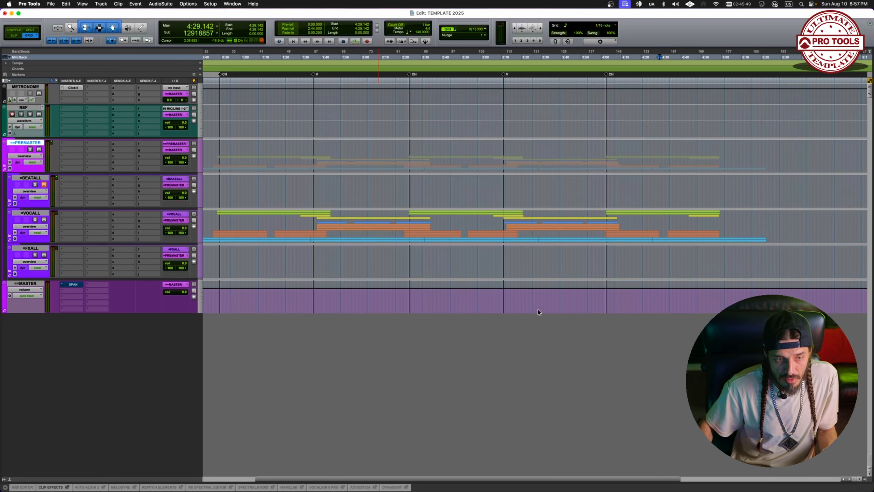
pyautogui.click(188, 223)
pyautogui.click(188, 223)
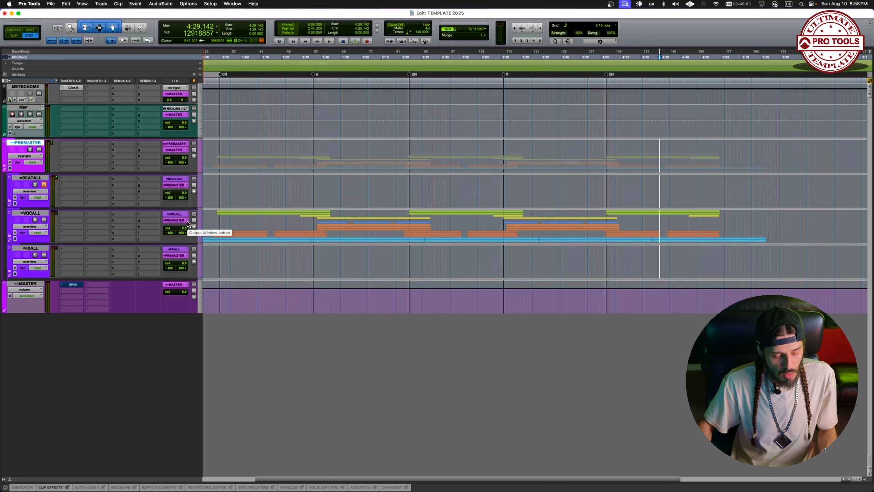
pyautogui.click(188, 223)
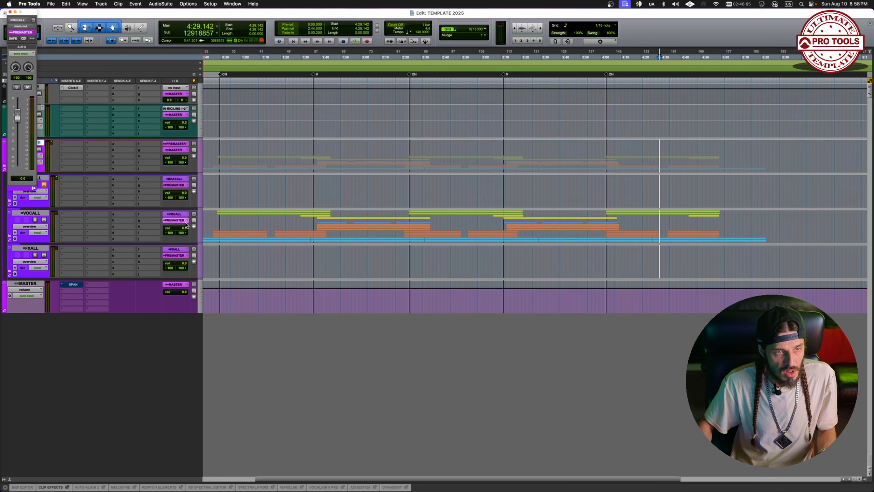
pyautogui.click(11, 12)
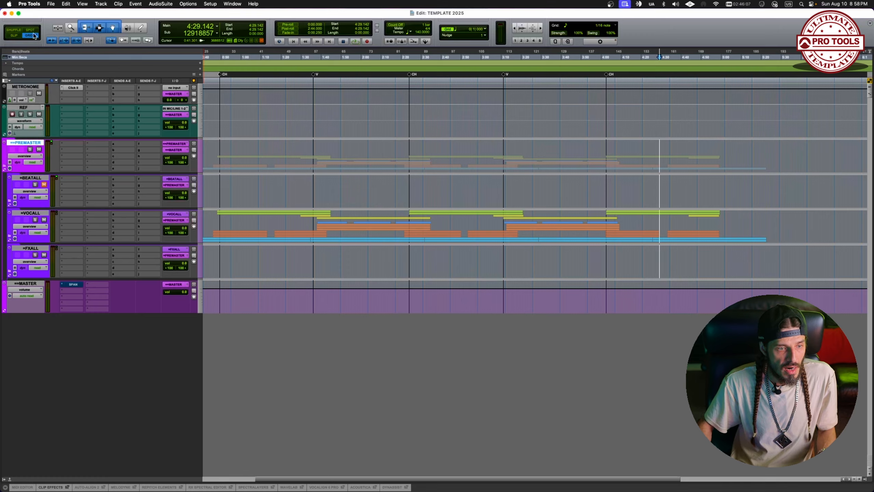
pyautogui.click(188, 258)
pyautogui.moveTo(33, 13); pyautogui.dragTo(863, 298)
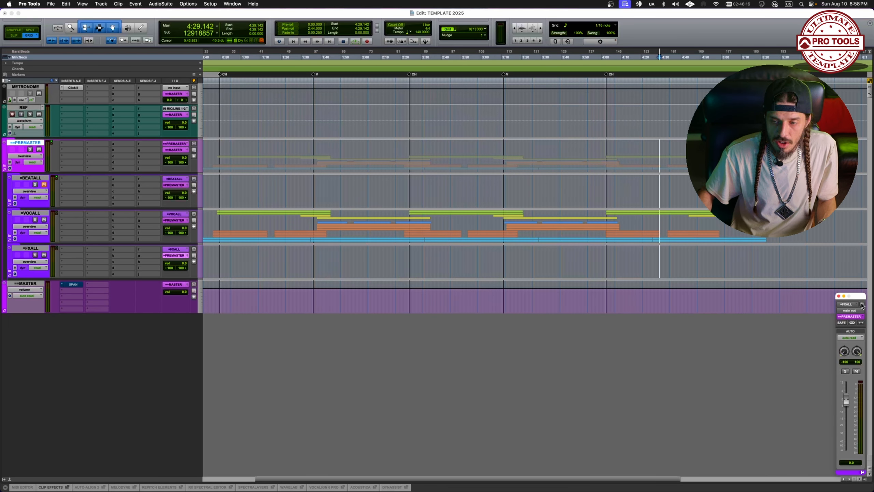
pyautogui.click(838, 296)
# Step: Expand the VOCALL folder and line up the floating output faders of the ADLS, BACK and MAIN folder tracks side by side
pyautogui.click(10, 237)
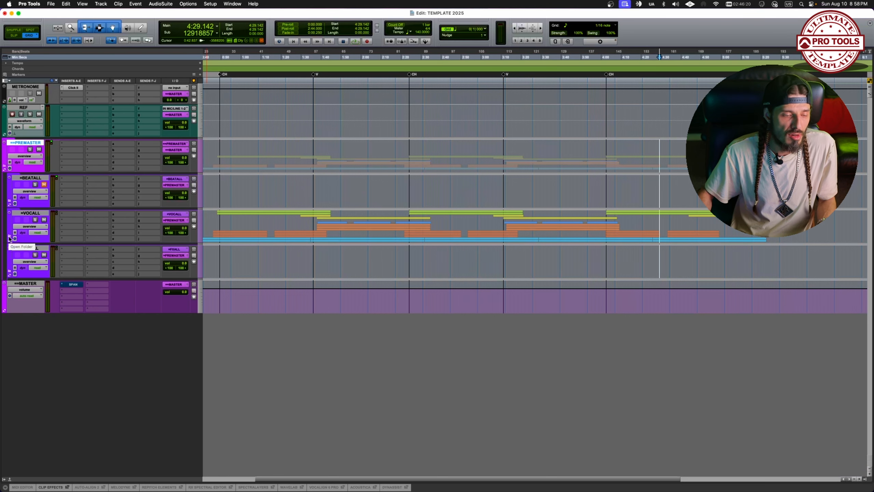
pyautogui.click(199, 434)
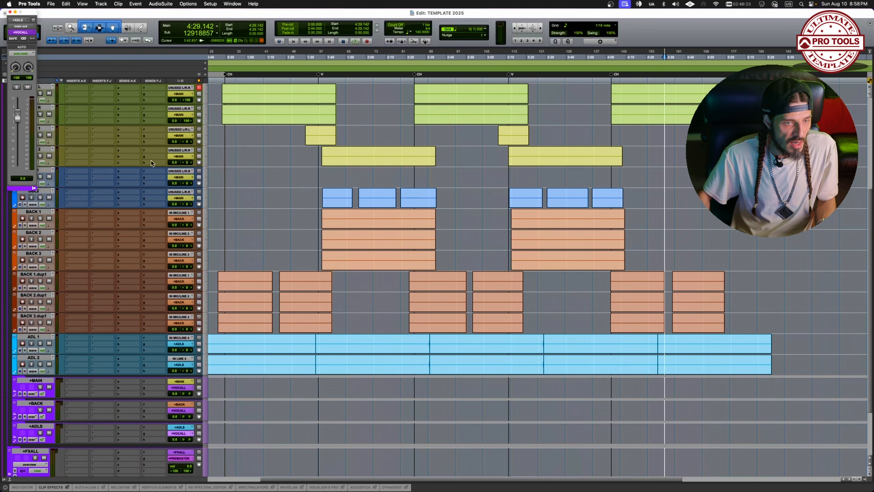
pyautogui.moveTo(31, 14); pyautogui.dragTo(861, 300)
pyautogui.click(192, 412)
pyautogui.click(199, 410)
pyautogui.moveTo(23, 11); pyautogui.dragTo(825, 296)
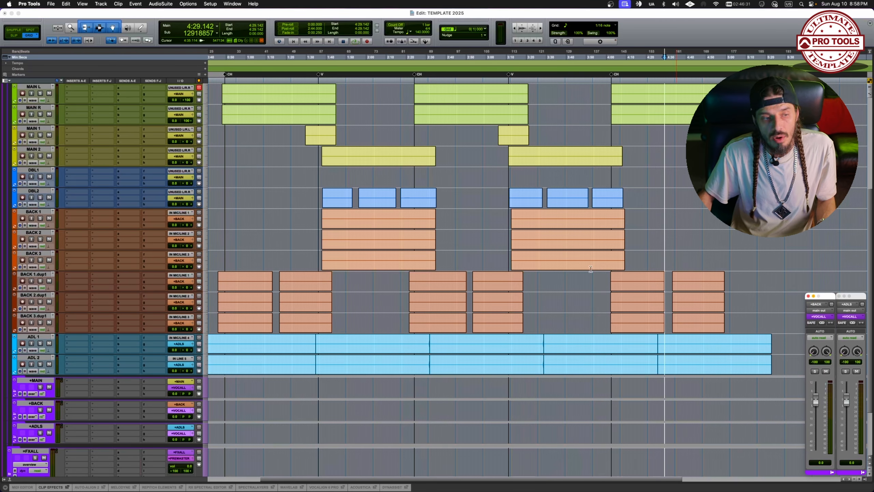
pyautogui.click(199, 387)
pyautogui.moveTo(27, 12); pyautogui.dragTo(797, 299)
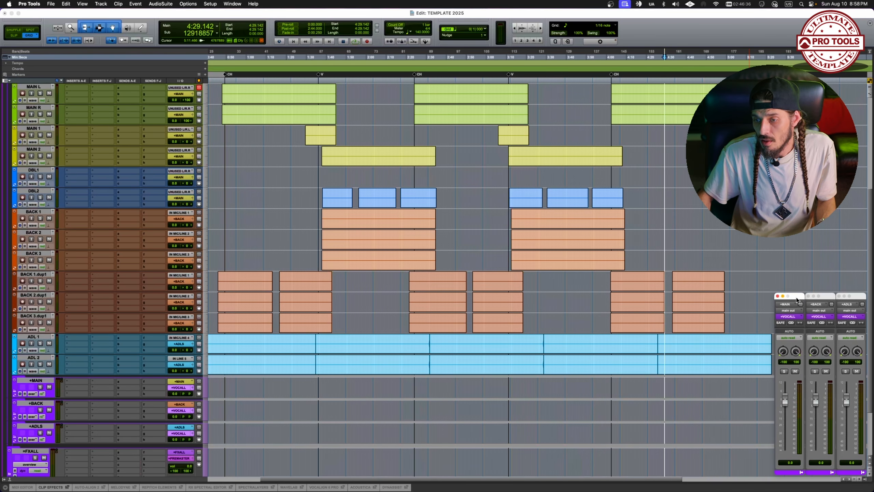
# Step: Collapse the VOCALL folder and place its floating output fader beside the MAIN fader
pyautogui.scroll(5, 117, 280)
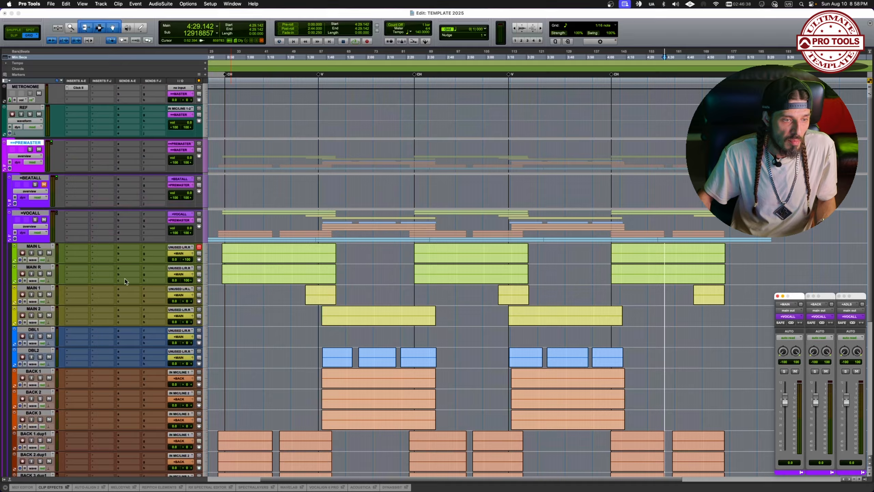
pyautogui.click(9, 236)
pyautogui.click(194, 220)
pyautogui.moveTo(31, 14); pyautogui.dragTo(767, 297)
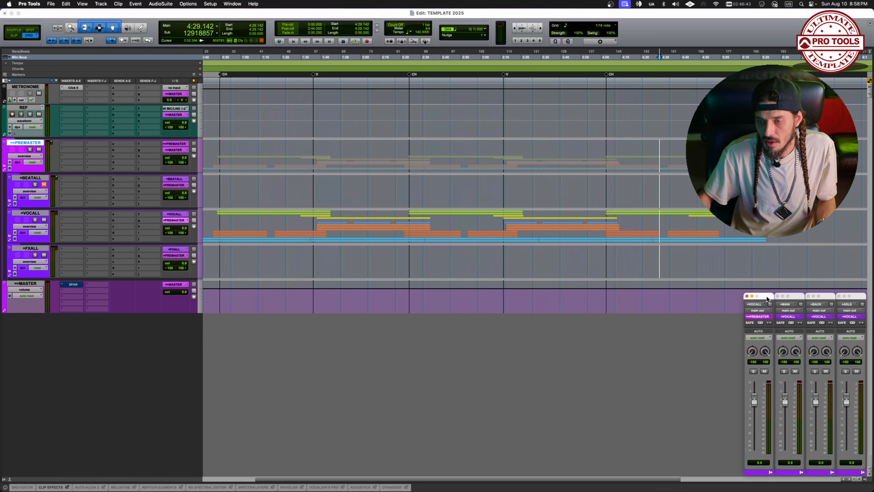
# Step: Mute and unmute the VOCALL and MAIN faders, and lower the BACK fader before resetting it to 0.0
pyautogui.click(764, 372)
pyautogui.click(763, 371)
pyautogui.click(796, 371)
pyautogui.click(796, 371)
pyautogui.moveTo(816, 400); pyautogui.dragTo(815, 407)
pyautogui.keyDown('alt'); pyautogui.click(816, 406); pyautogui.keyUp('alt')
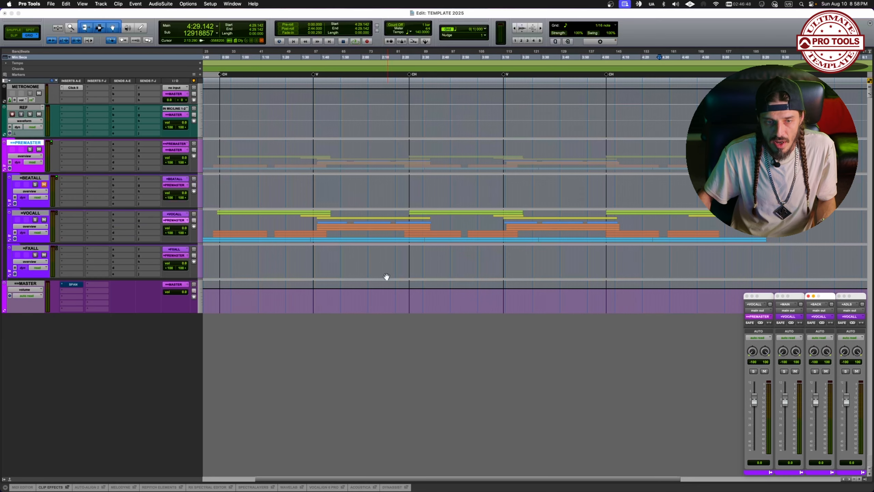
# Step: Expand and collapse the VOCALL folder, and raise the ADLS fader before resetting it to 0.0
pyautogui.click(9, 238)
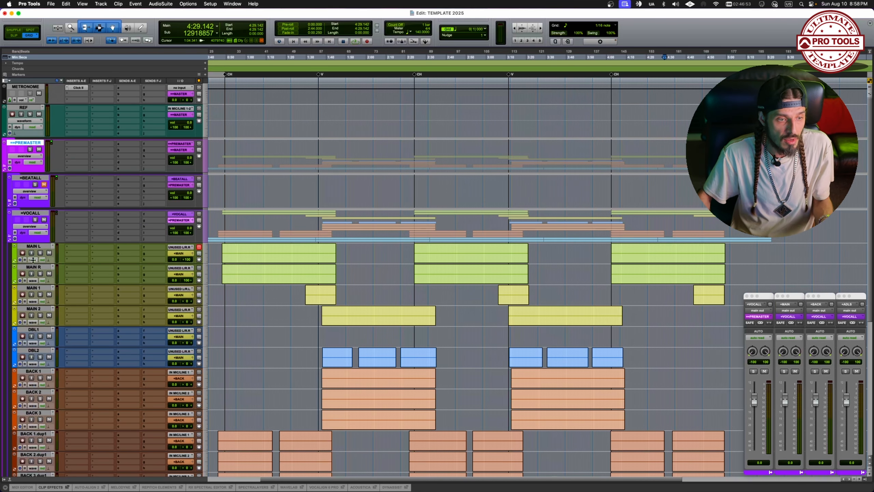
pyautogui.click(10, 237)
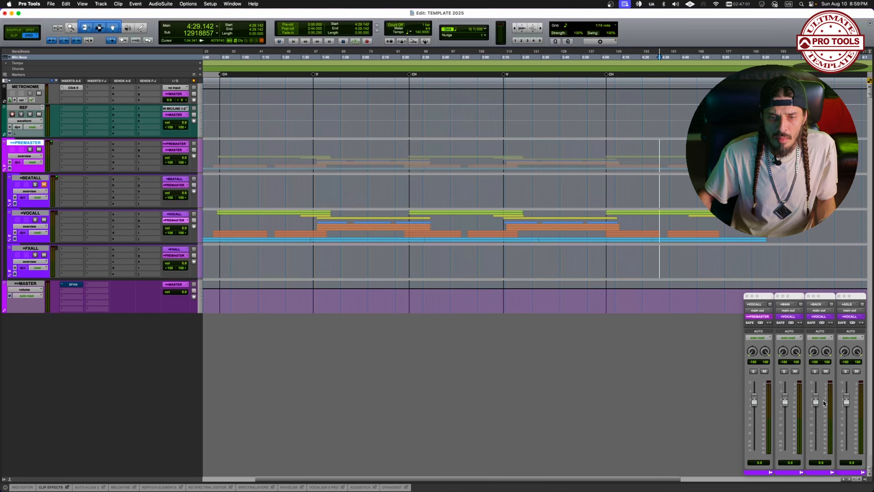
pyautogui.moveTo(847, 401)
pyautogui.mouseDown()
pyautogui.moveTo(848, 392)
pyautogui.moveTo(856, 396)
pyautogui.mouseUp()
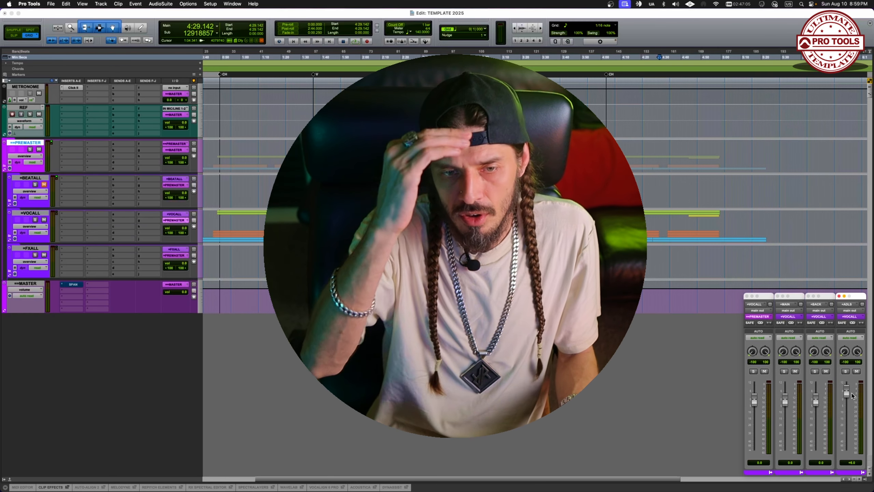
pyautogui.keyDown('alt'); pyautogui.click(846, 393); pyautogui.keyUp('alt')
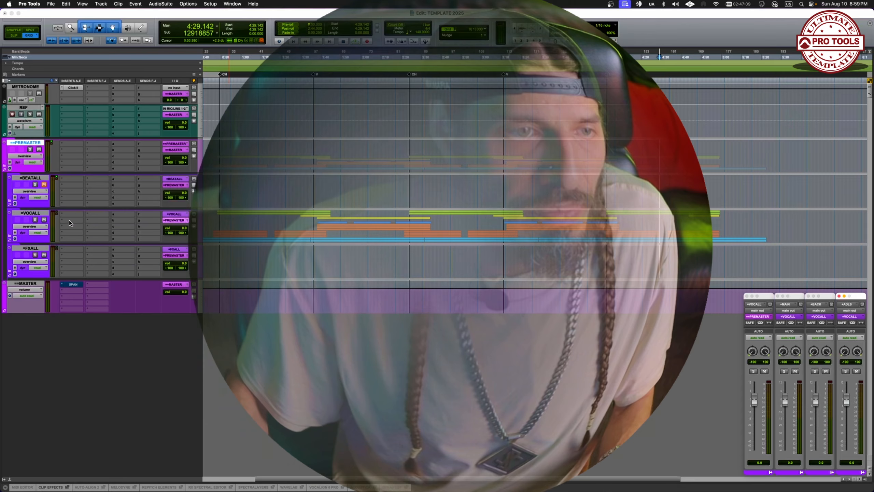
# Step: Expand the BEATALL folder and line up the floating output faders of KCKBSS, INSTRS, DRUMS and FX beside the VOCALL fader
pyautogui.click(9, 204)
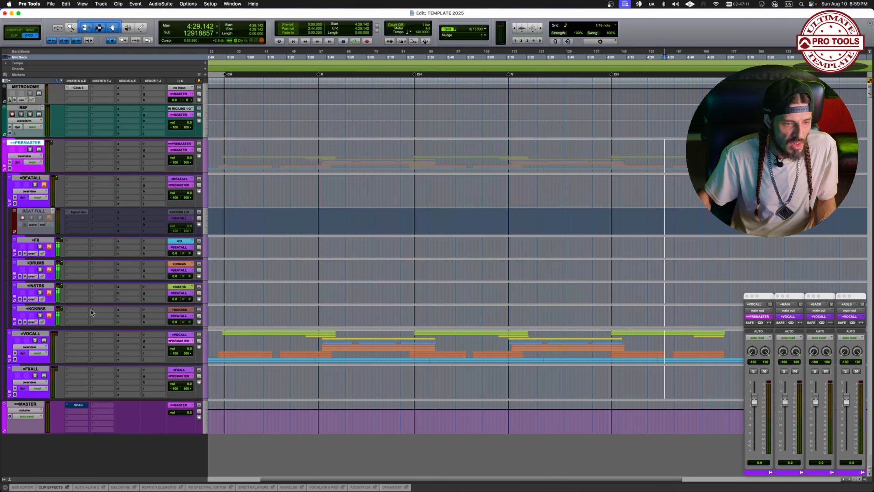
pyautogui.click(199, 316)
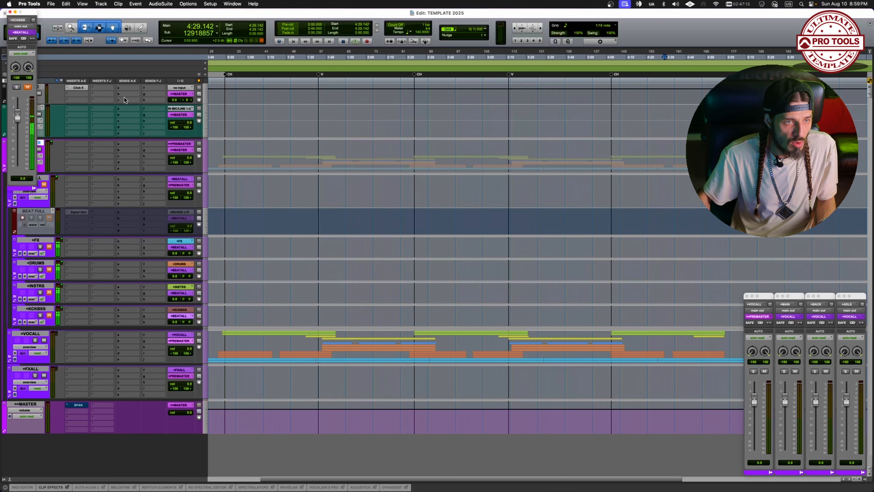
pyautogui.moveTo(28, 16); pyautogui.dragTo(735, 299)
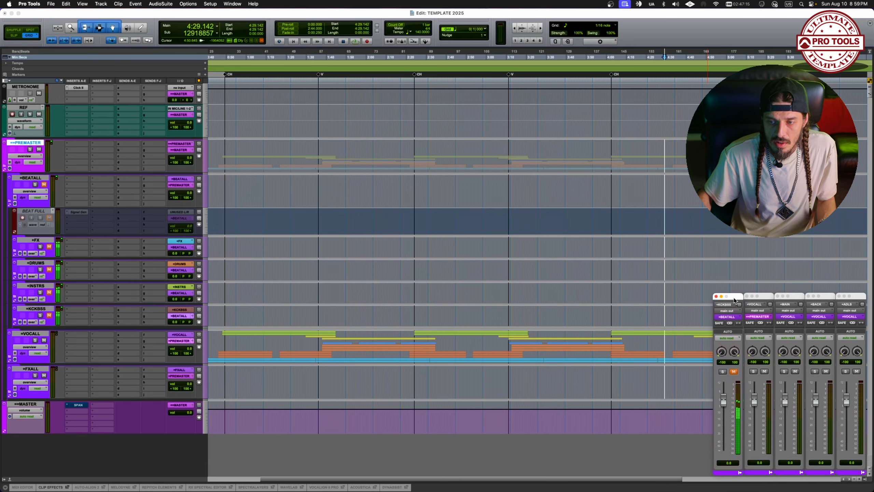
pyautogui.click(199, 292)
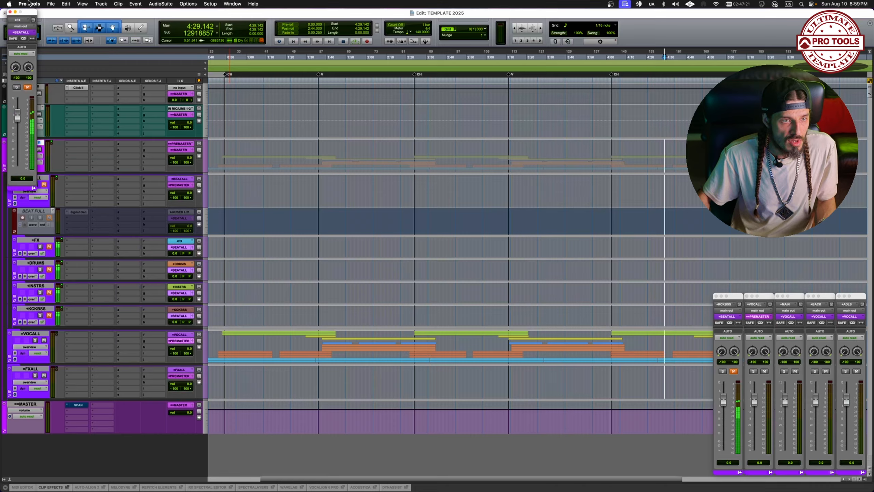
pyautogui.moveTo(29, 12); pyautogui.dragTo(702, 297)
pyautogui.moveTo(327, 183); pyautogui.dragTo(672, 295)
pyautogui.moveTo(386, 213); pyautogui.dragTo(639, 296)
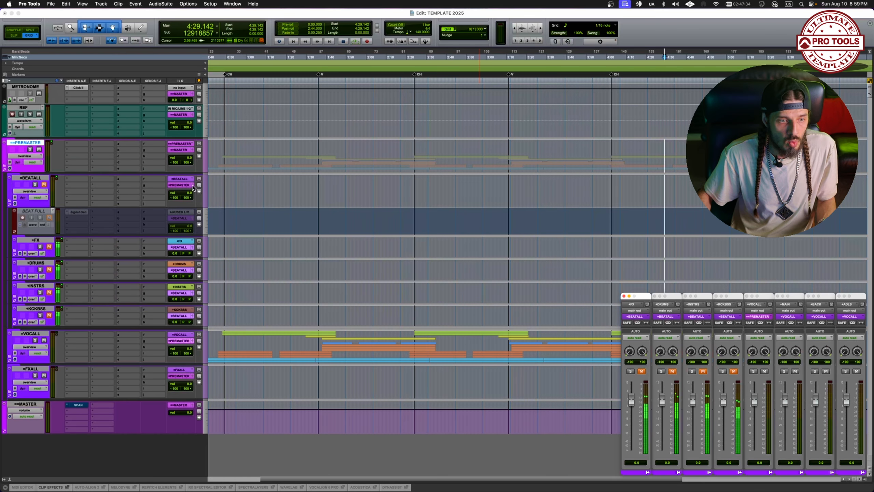
# Step: Place the floating BEATALL output fader beside the FX fader, and view the Mix window before returning to the Edit window
pyautogui.click(199, 185)
pyautogui.moveTo(27, 14); pyautogui.dragTo(609, 295)
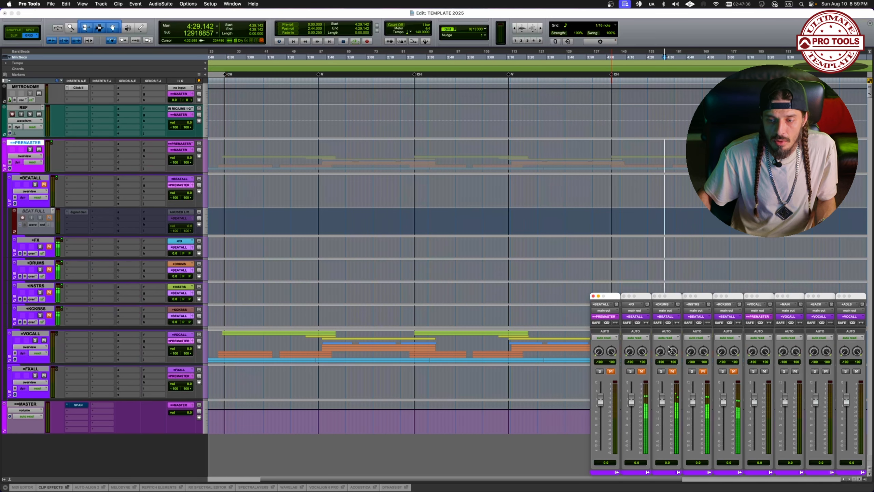
pyautogui.press('super+equal')
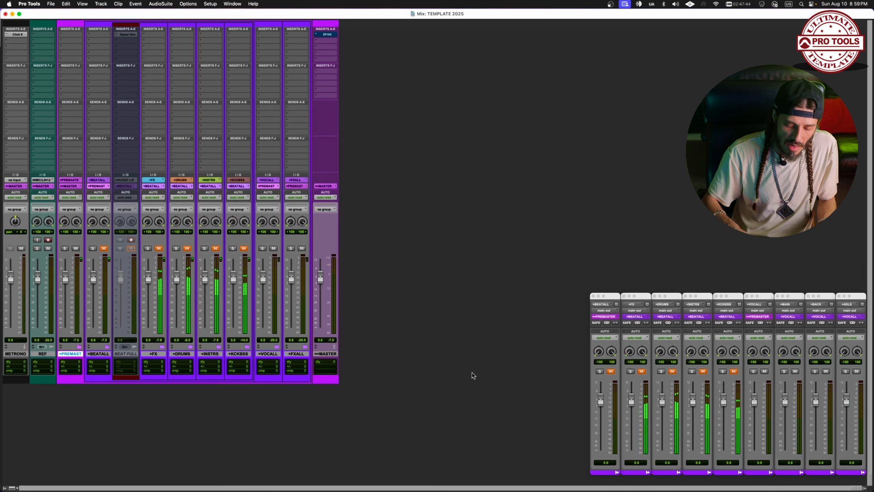
pyautogui.press('super+equal')
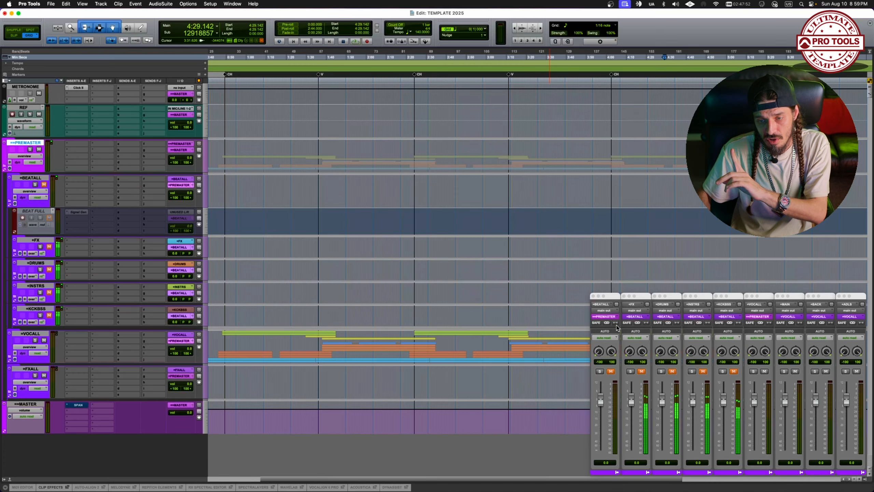
# Step: Shift the floating BEATALL and VOCALL faders slightly above the rest of the fader row
pyautogui.moveTo(609, 296); pyautogui.dragTo(609, 285)
pyautogui.moveTo(760, 295); pyautogui.dragTo(762, 289)
pyautogui.moveTo(605, 285); pyautogui.dragTo(605, 290)
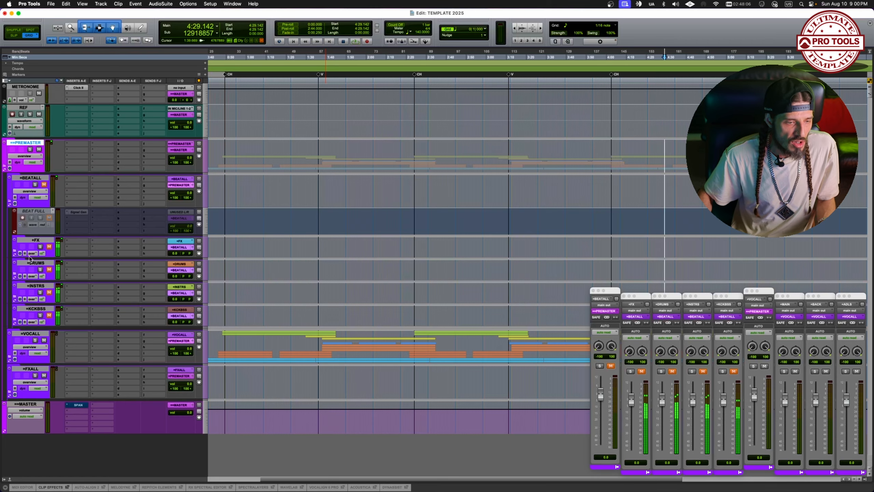
# Step: Lower the BACK folder track's volume inside the expanded VOCALL folder, reset it to 0.0 and collapse the folder
pyautogui.click(10, 356)
pyautogui.scroll(-6, 74, 311)
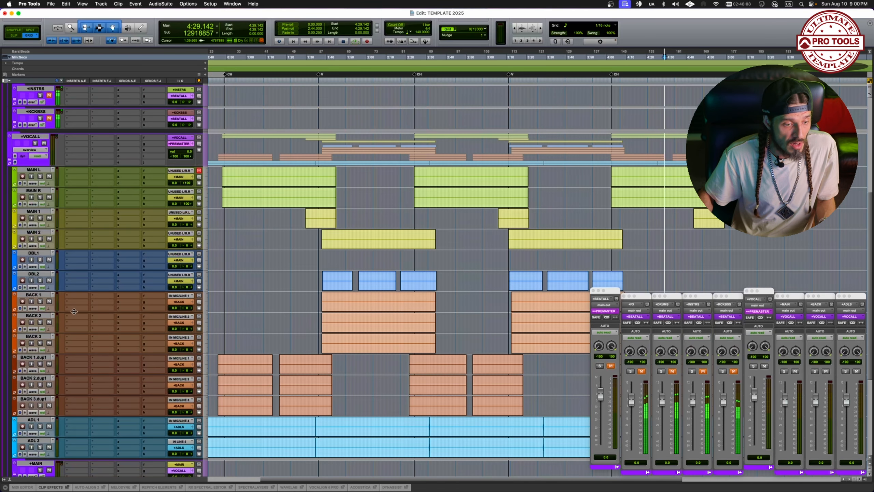
pyautogui.scroll(-4, 74, 311)
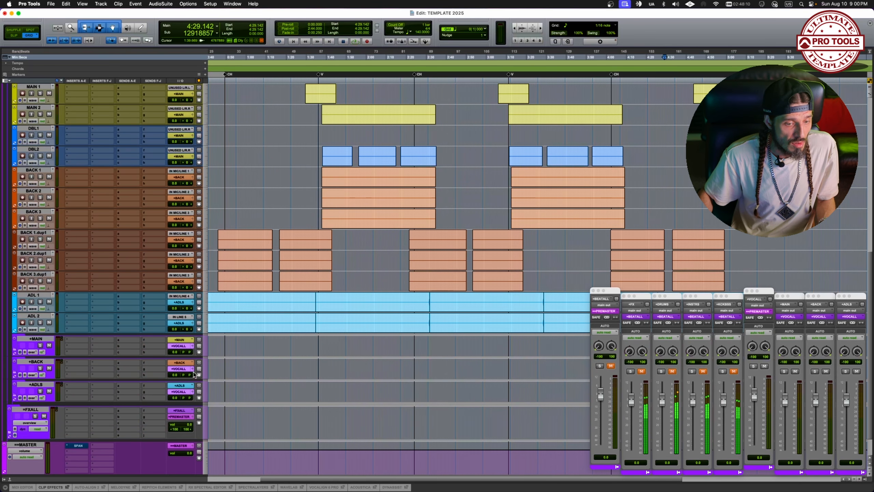
pyautogui.moveTo(176, 375); pyautogui.dragTo(176, 381)
pyautogui.click(807, 407)
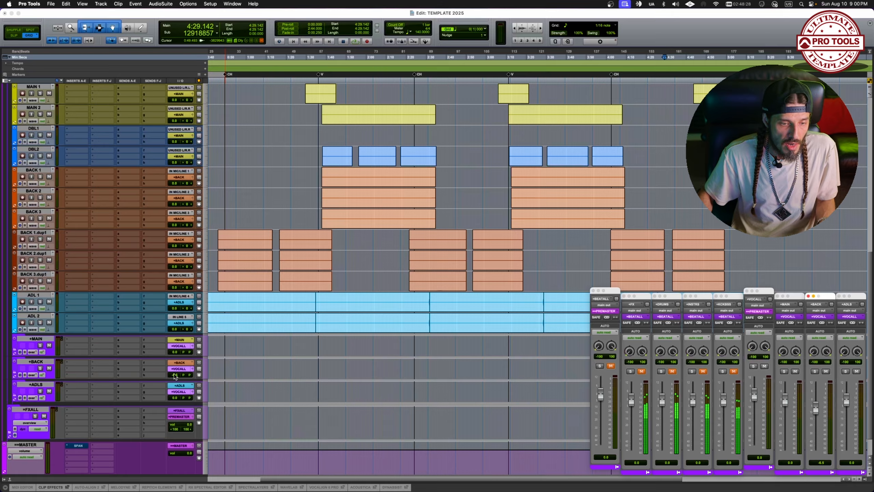
pyautogui.moveTo(814, 410); pyautogui.dragTo(815, 419)
pyautogui.scroll(4, 147, 257)
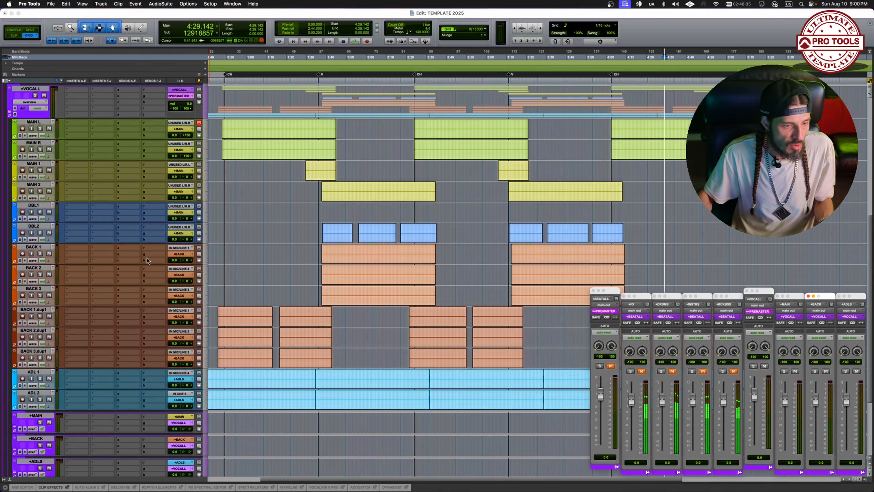
pyautogui.scroll(2, 41, 360)
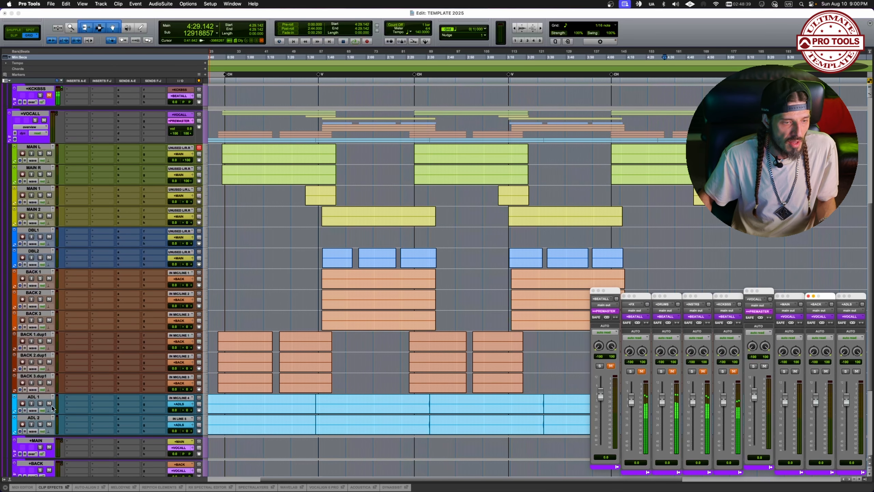
pyautogui.click(9, 139)
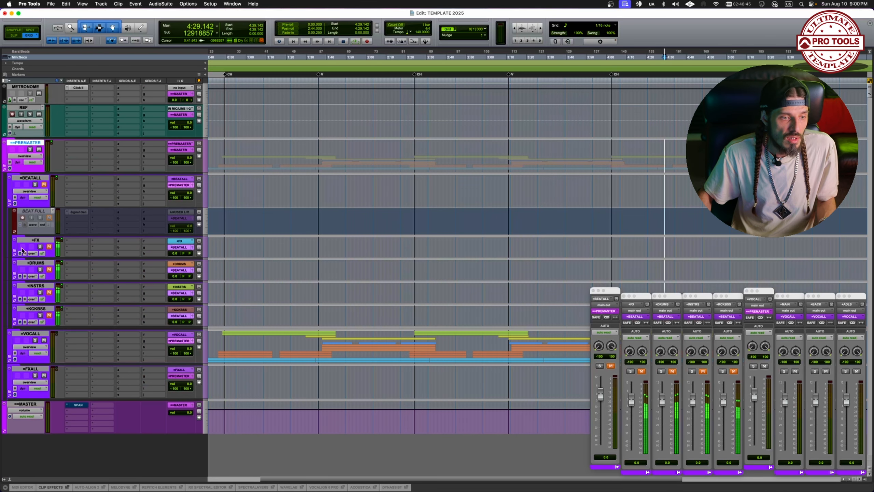
# Step: Turn off the Signal Gen inserts on the tracks inside the DRUMS folder and unmute DRUMS
pyautogui.click(9, 177)
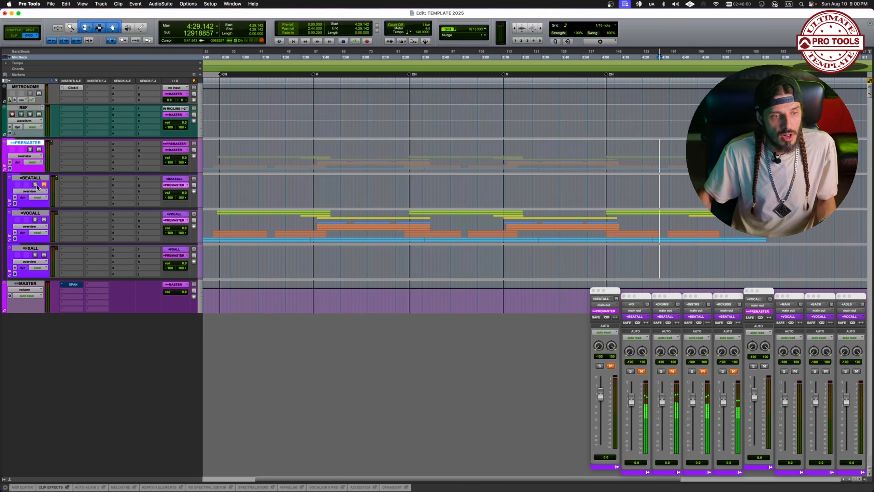
pyautogui.click(12, 203)
pyautogui.click(14, 276)
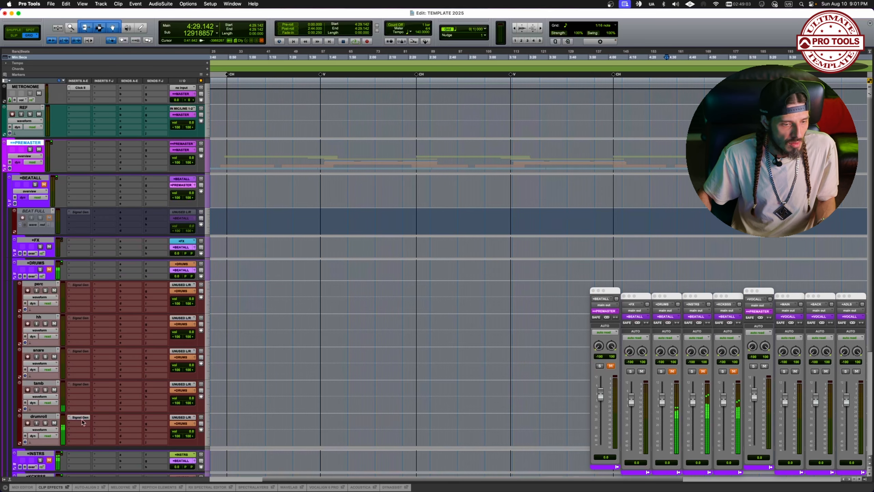
pyautogui.click(14, 275)
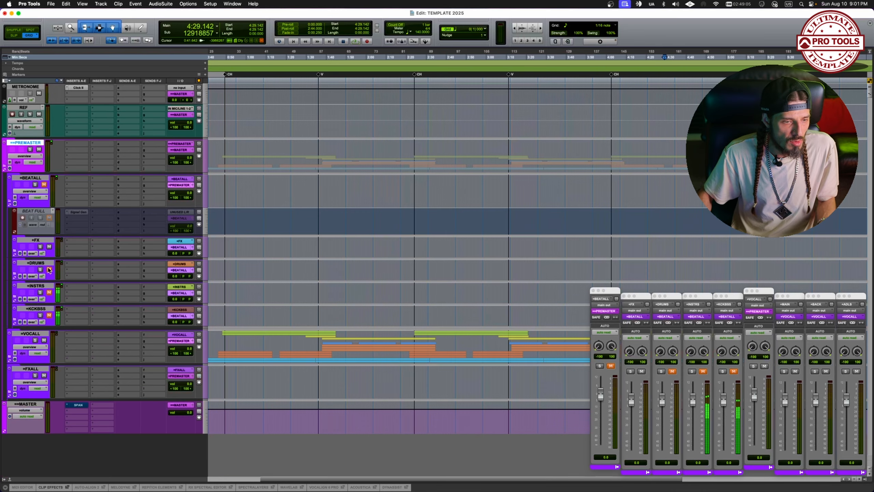
# Step: Turn off the Signal Gen inserts on the tracks inside the INSTRS and KCKBSS folders and unmute both folders
pyautogui.click(14, 298)
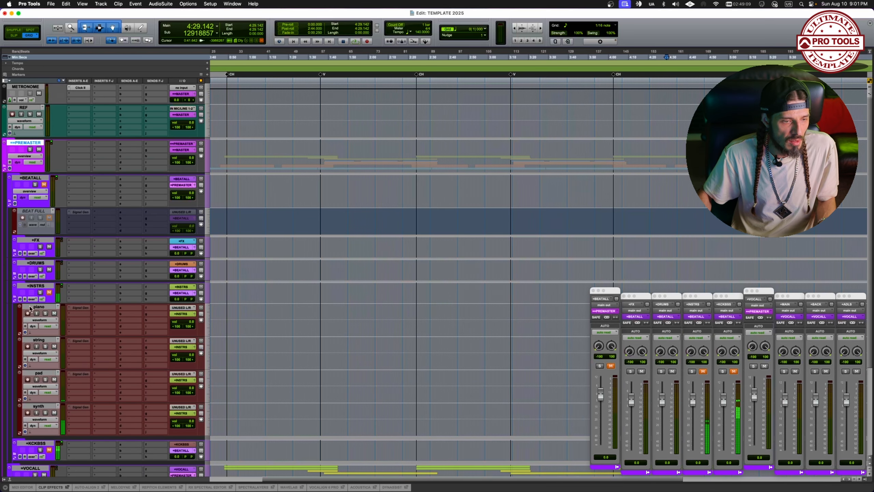
pyautogui.click(14, 298)
pyautogui.click(14, 321)
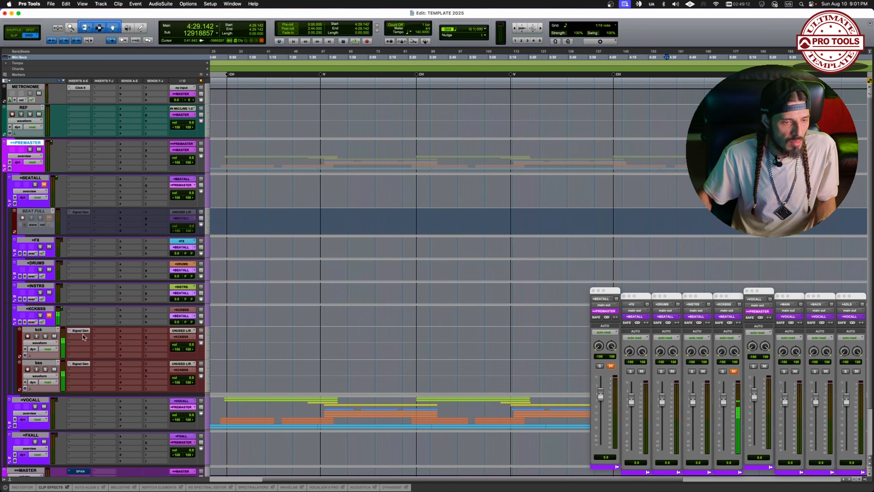
pyautogui.click(14, 321)
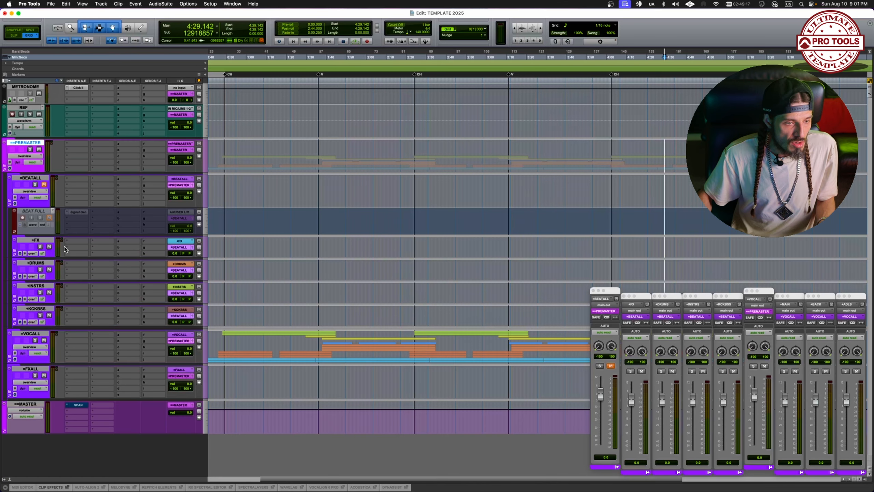
# Step: Insert EQ3 1-Band on the swoosh track in the FX folder and copy it to the riser, boom and slam tracks
pyautogui.moveTo(47, 234); pyautogui.dragTo(48, 228)
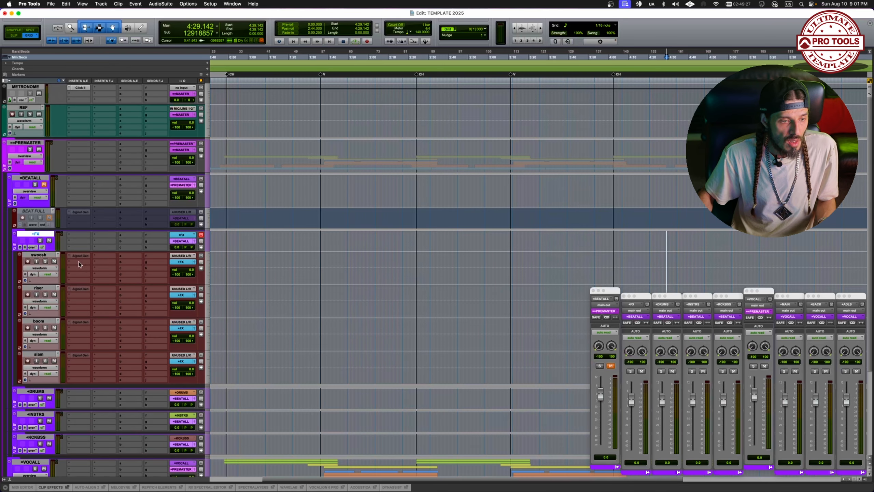
pyautogui.click(79, 262)
pyautogui.click(102, 246)
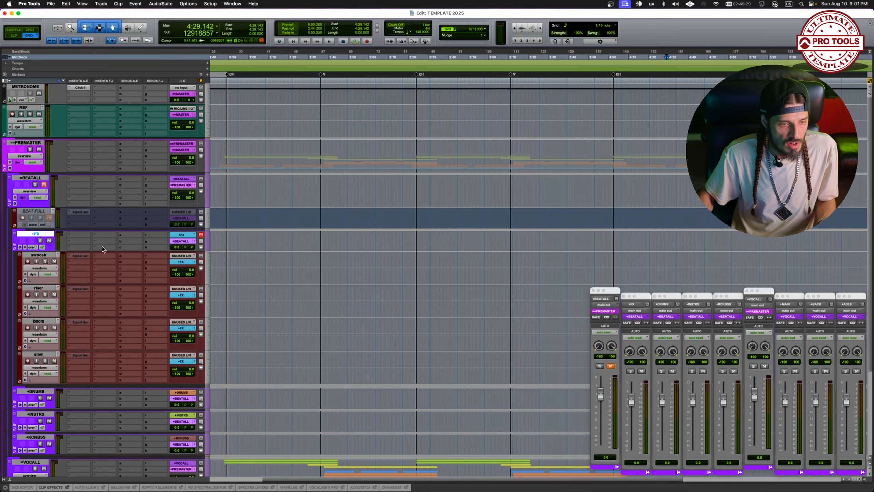
pyautogui.moveTo(646, 290); pyautogui.dragTo(644, 299)
pyautogui.moveTo(80, 264); pyautogui.dragTo(78, 363)
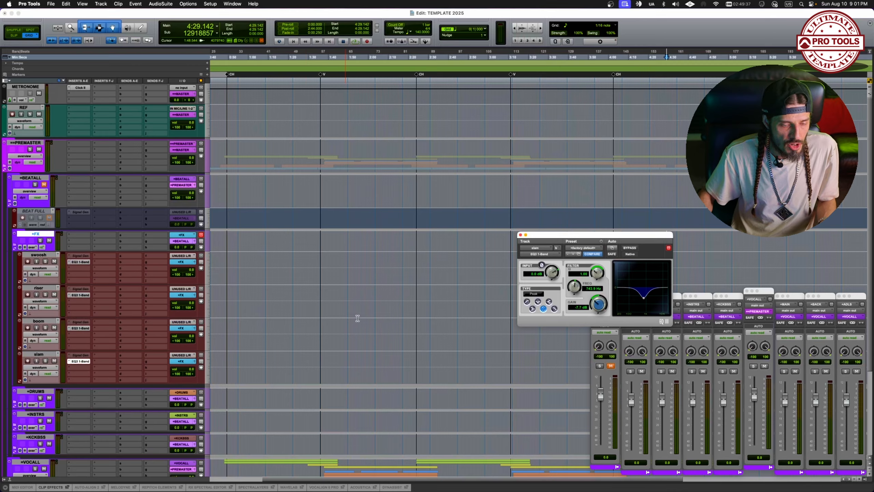
# Step: Raise the EQ3 1-Band gain on slam to 4.2 dB, raise it on boom, and open the plug-in's settings menu with Copy Settings
pyautogui.moveTo(606, 304); pyautogui.dragTo(604, 289)
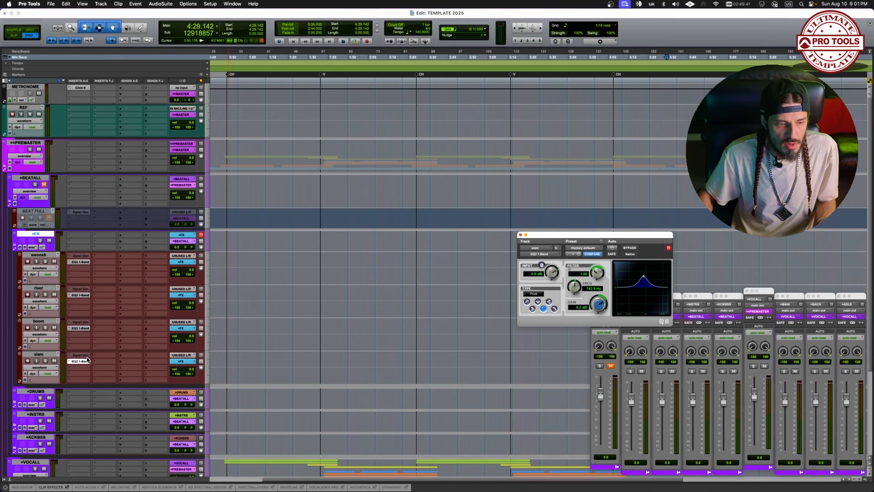
pyautogui.click(83, 329)
pyautogui.moveTo(598, 306); pyautogui.dragTo(589, 286)
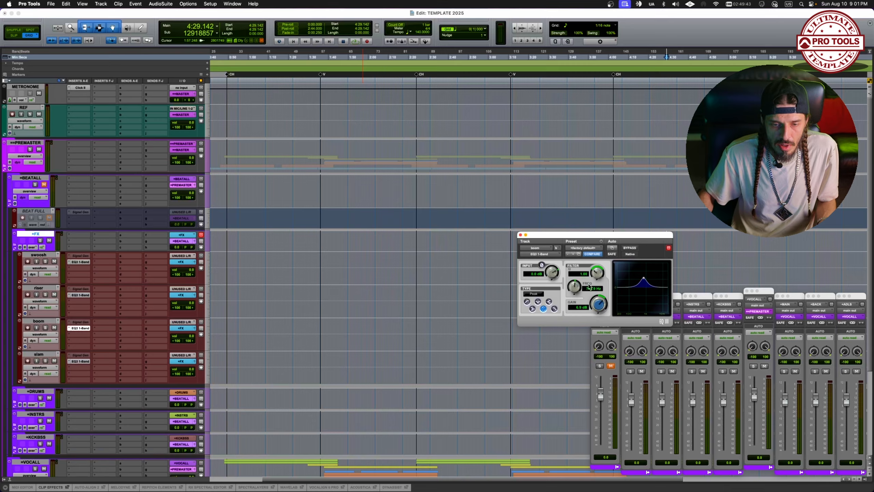
pyautogui.click(601, 241)
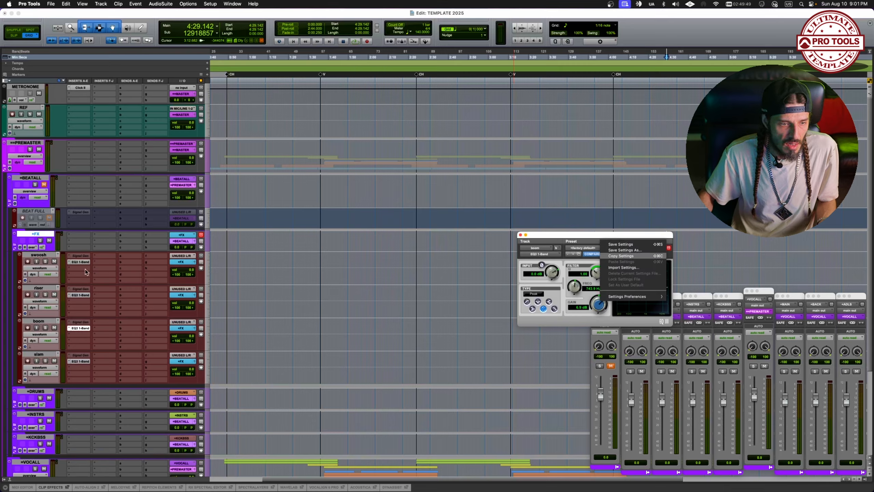
pyautogui.click(601, 241)
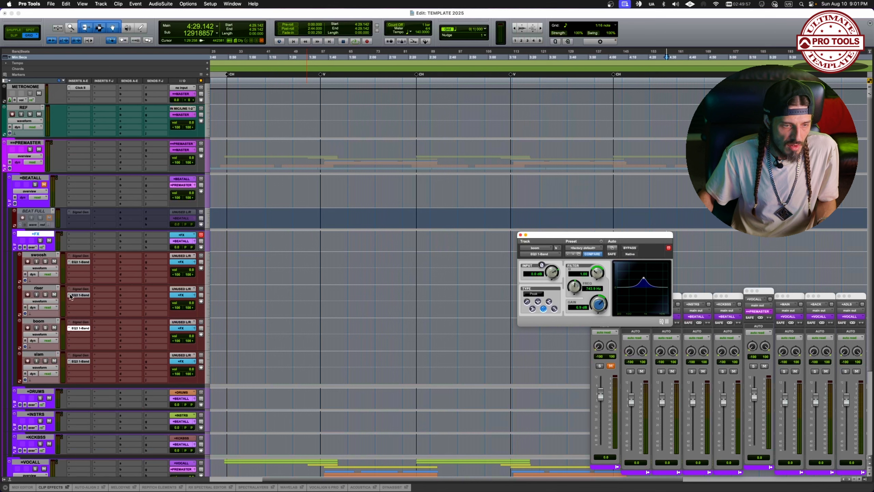
# Step: Remove the EQ3 1-Band inserts from the swoosh, riser, boom and slam tracks
pyautogui.click(70, 295)
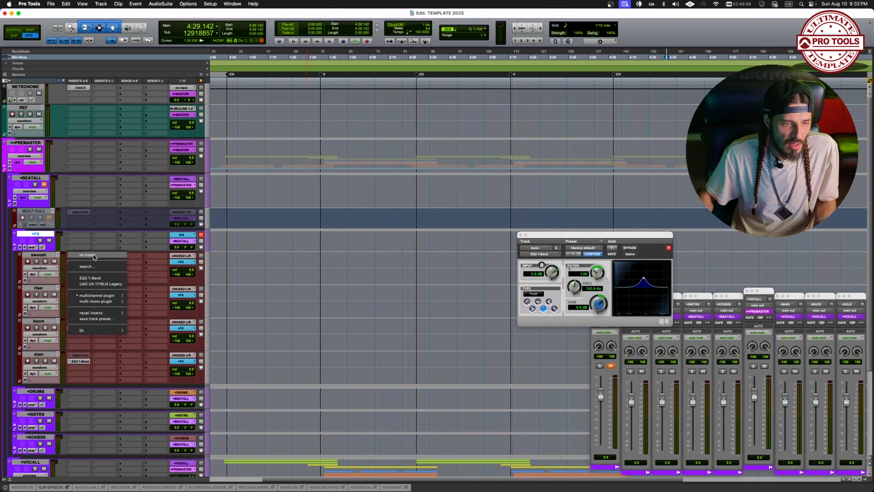
pyautogui.click(93, 255)
pyautogui.moveTo(80, 328); pyautogui.dragTo(78, 295)
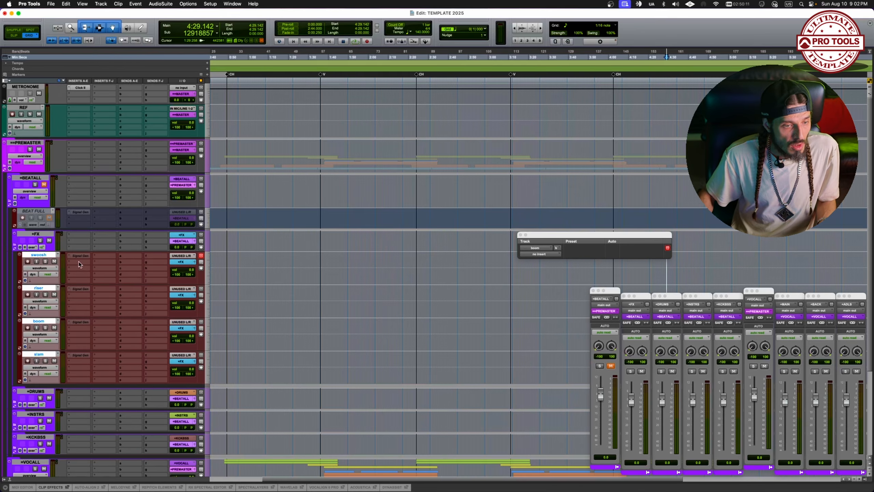
# Step: Insert an EQ on the FX folder track, adjust its gain, and remove the insert again
pyautogui.click(79, 241)
pyautogui.click(103, 226)
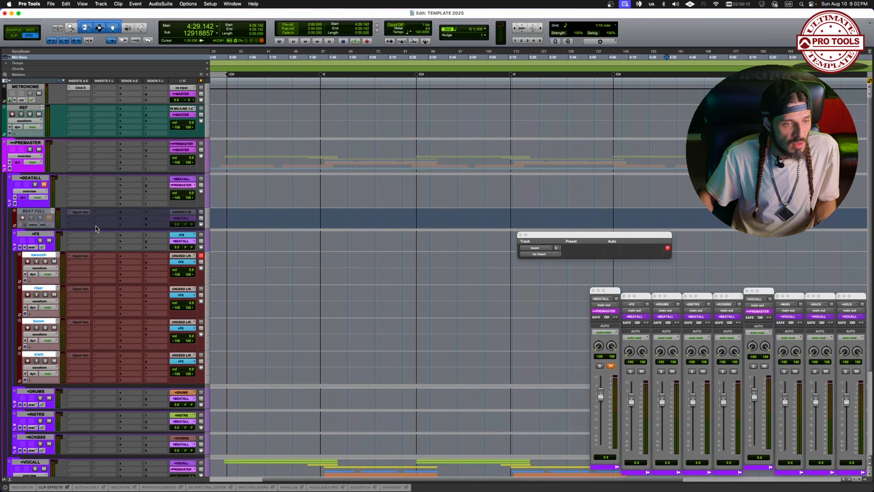
pyautogui.moveTo(601, 303); pyautogui.dragTo(606, 299)
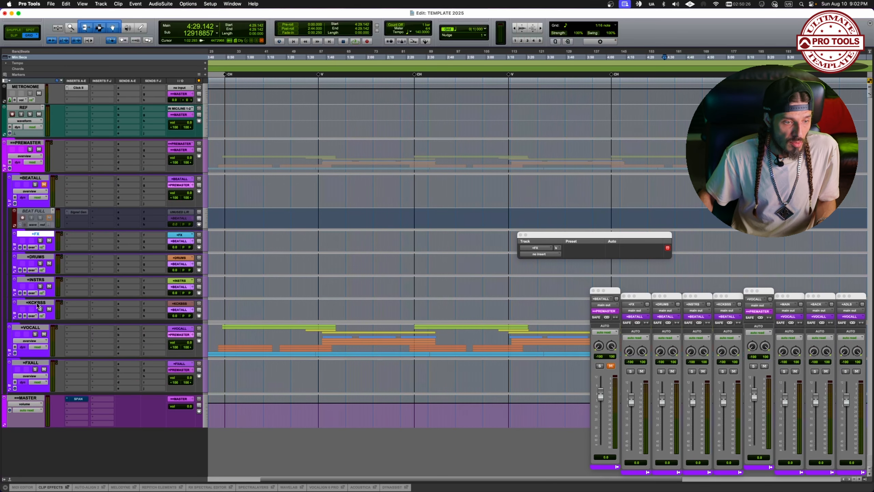
# Step: Select the FX through KCKBSS folder tracks together, then the BEATALL folder, and finally only the FX folder track
pyautogui.keyDown('shift'); pyautogui.click(36, 302); pyautogui.keyUp('shift')
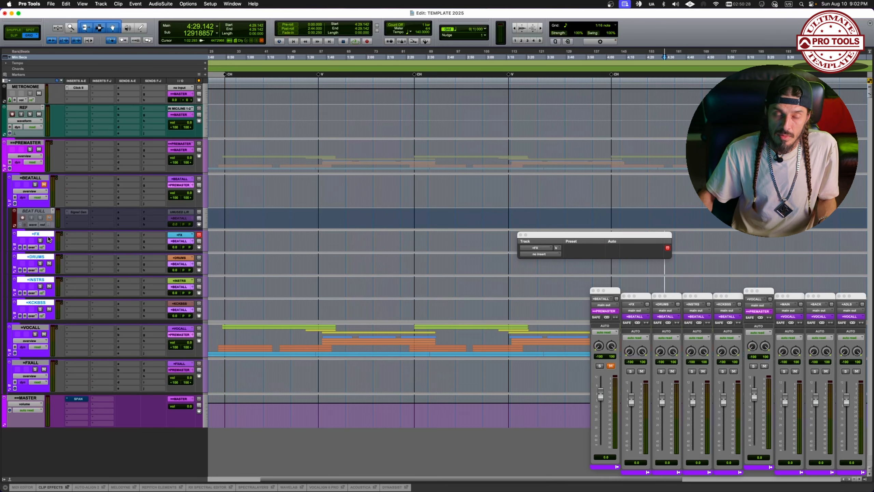
pyautogui.click(8, 203)
pyautogui.click(10, 203)
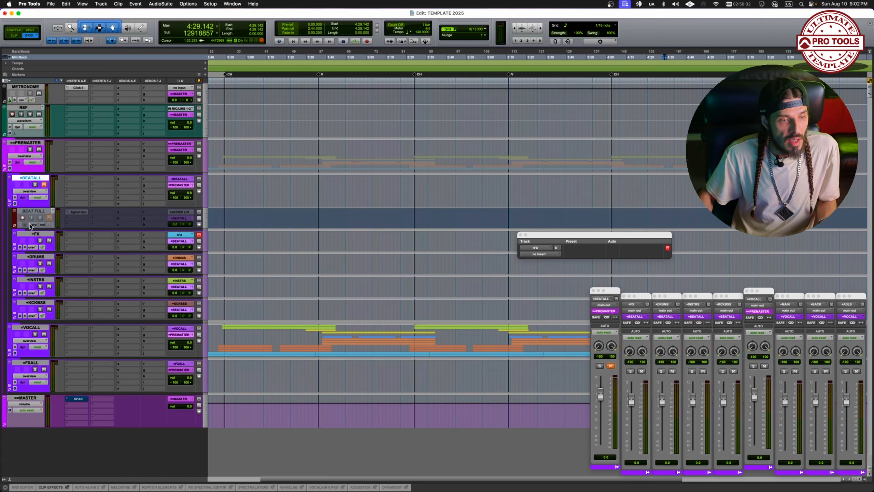
pyautogui.click(35, 234)
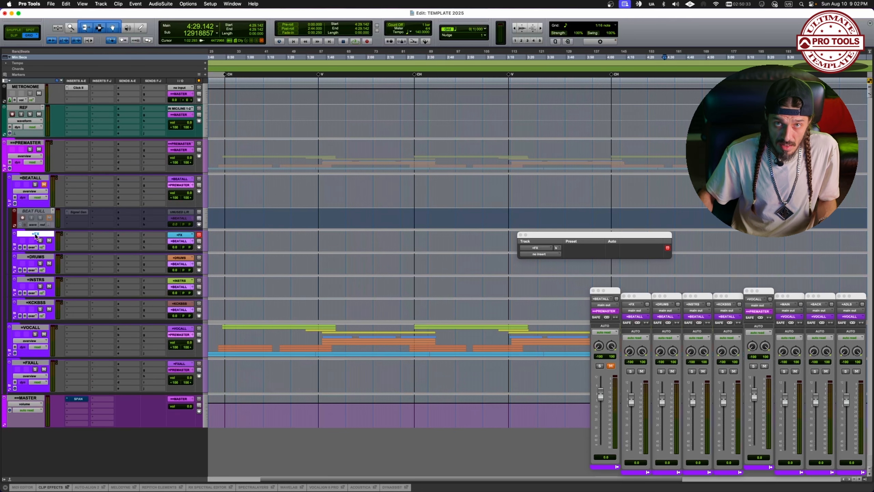
# Step: Select the DRUMS, INSTRS and KCKBSS folder tracks in turn, and collapse the BEATALL folder track
pyautogui.click(36, 257)
pyautogui.click(37, 284)
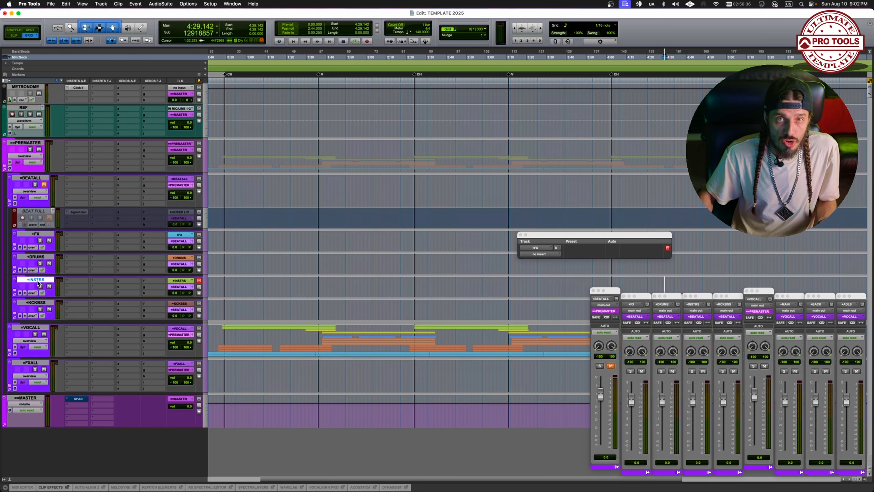
pyautogui.click(39, 303)
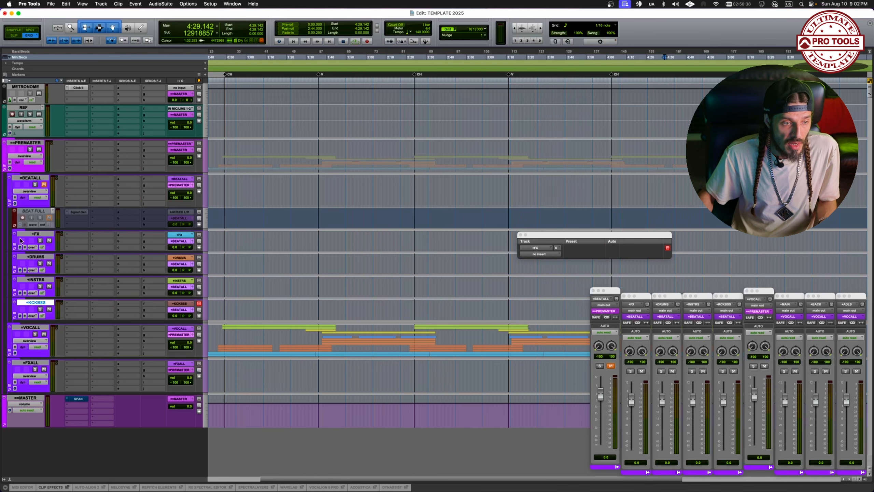
pyautogui.click(9, 203)
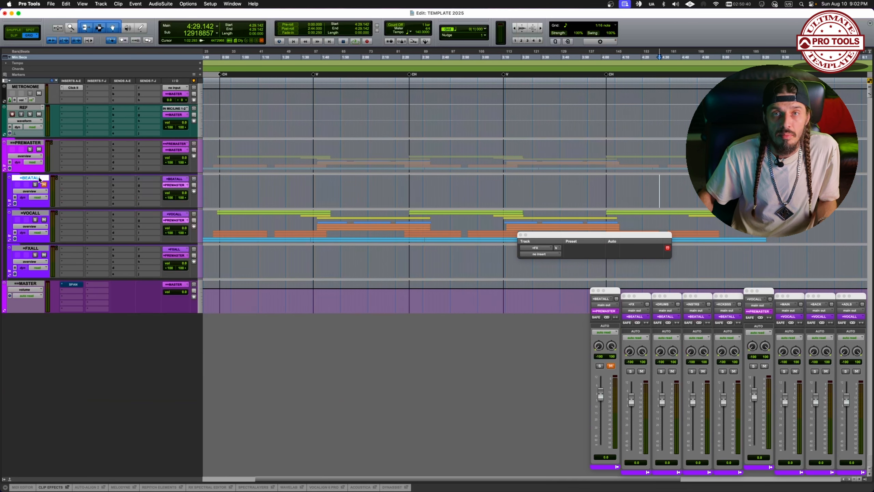
# Step: Expand the VOCALL folder track, select its MAIN, BACK and ADLS subfolders in turn, and collapse it again
pyautogui.click(36, 214)
pyautogui.click(9, 238)
pyautogui.scroll(-10, 74, 283)
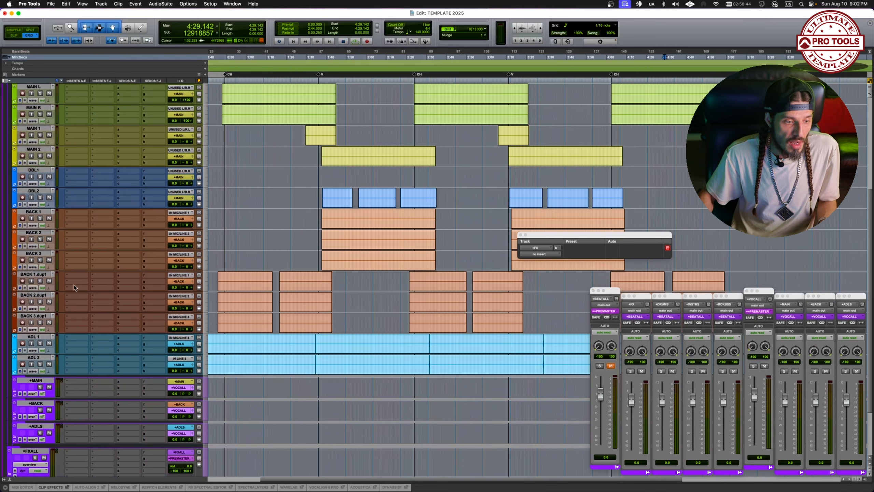
pyautogui.click(43, 306)
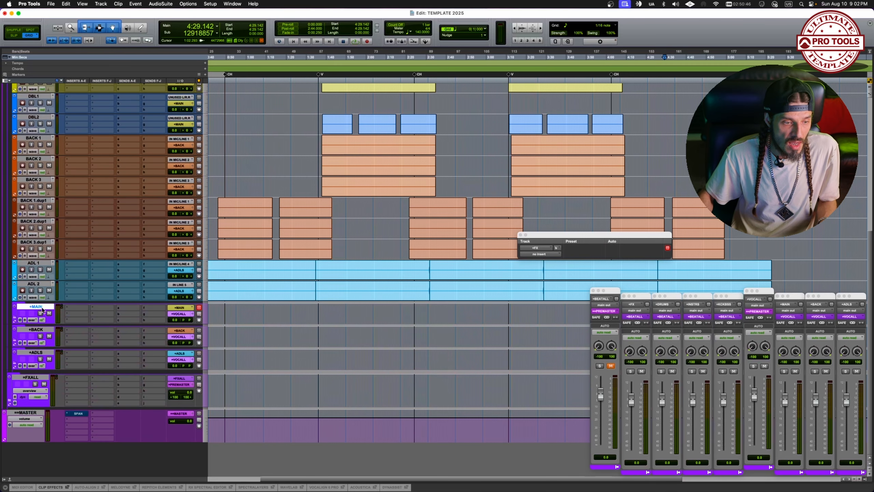
pyautogui.click(36, 329)
pyautogui.click(37, 355)
pyautogui.scroll(10, 42, 310)
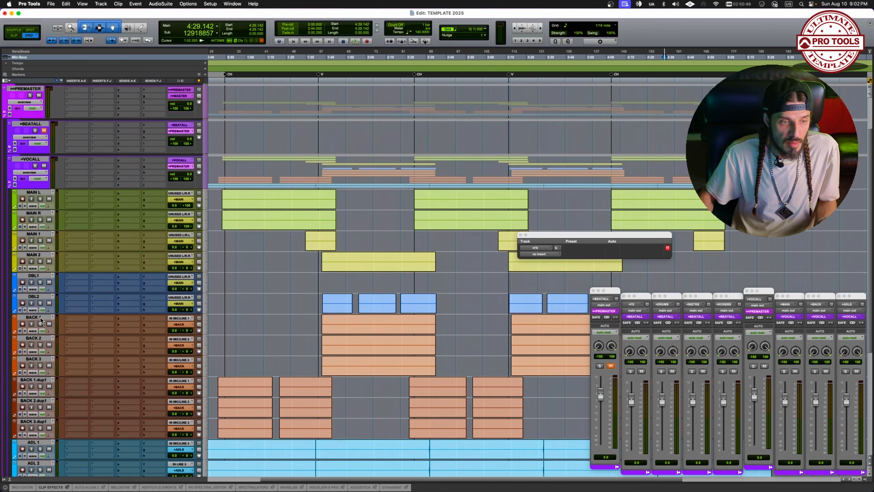
pyautogui.click(11, 217)
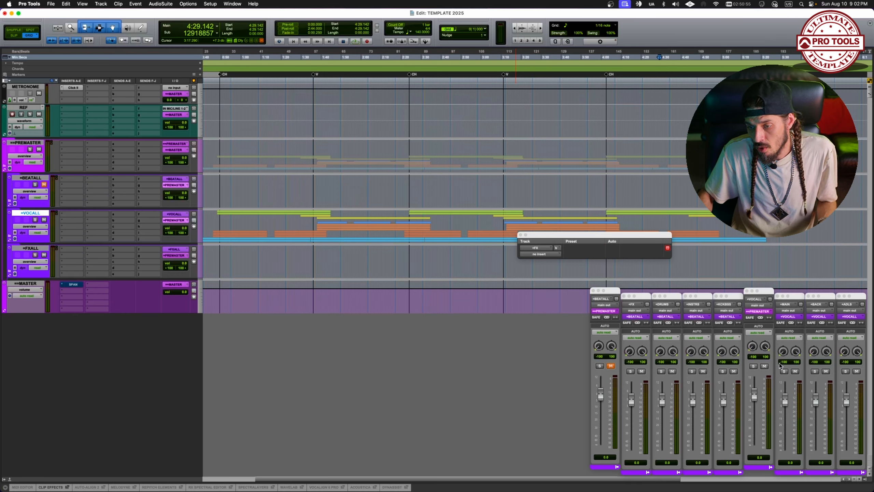
# Step: Solo and unsolo the MAIN group from its floating fader, and switch BEATALL from muted to soloed
pyautogui.click(784, 371)
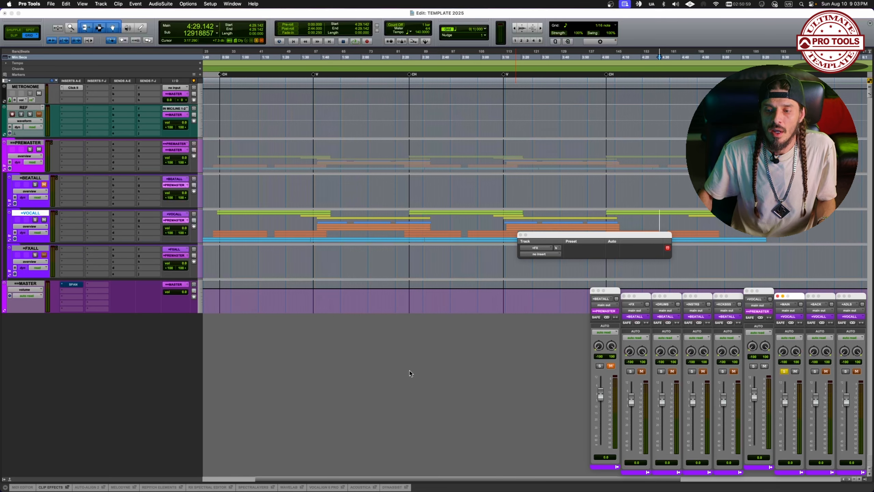
pyautogui.click(784, 372)
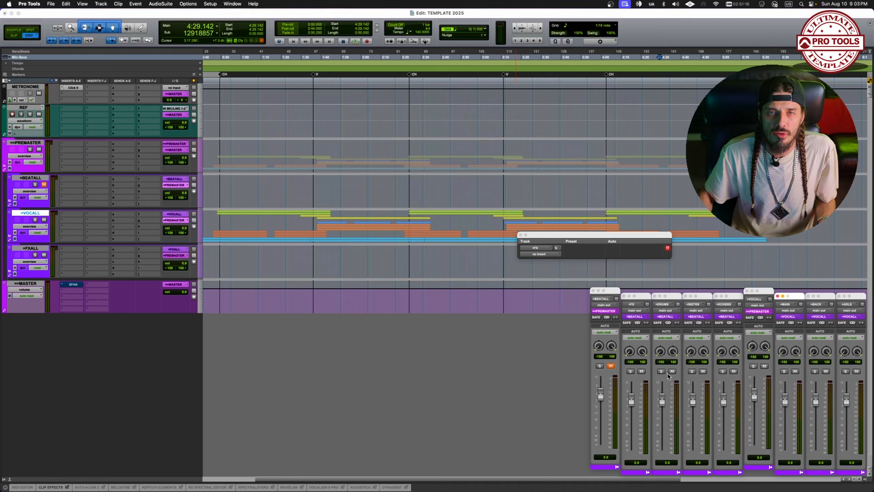
pyautogui.click(610, 366)
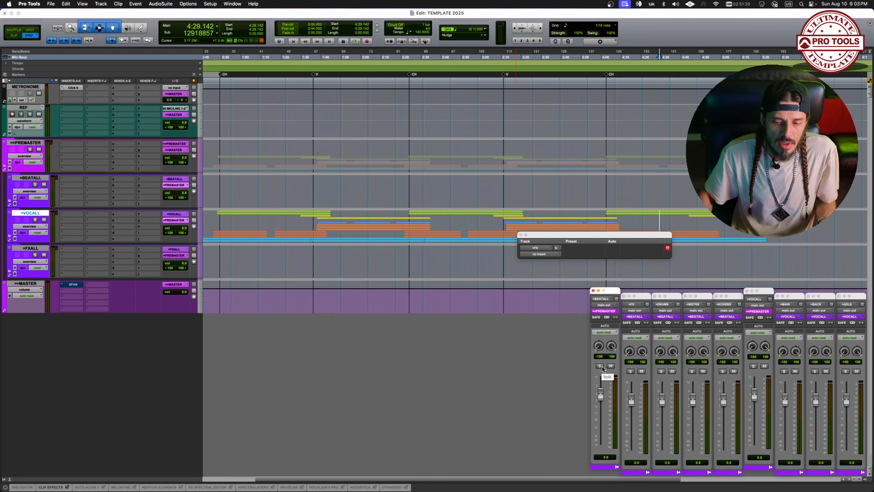
pyautogui.click(600, 366)
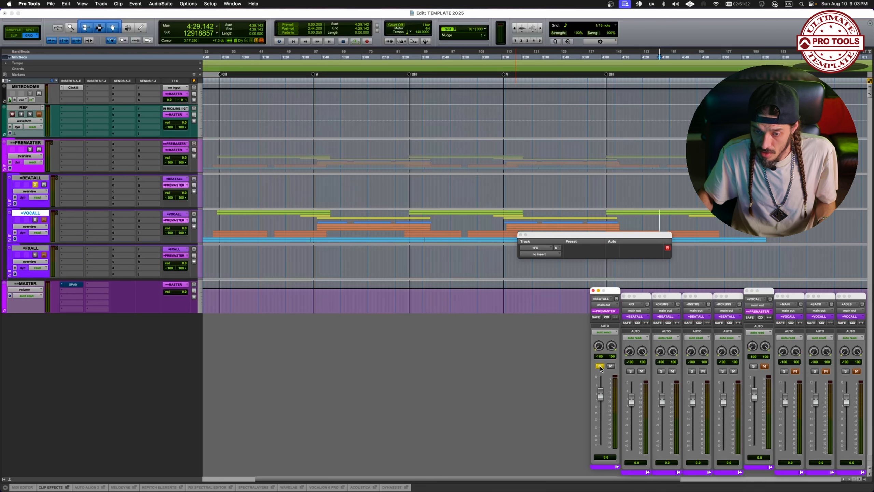
# Step: Expand the VOCALL folder track and toggle the solo on its BACK subfolder on and off
pyautogui.click(9, 238)
pyautogui.scroll(-6, 43, 280)
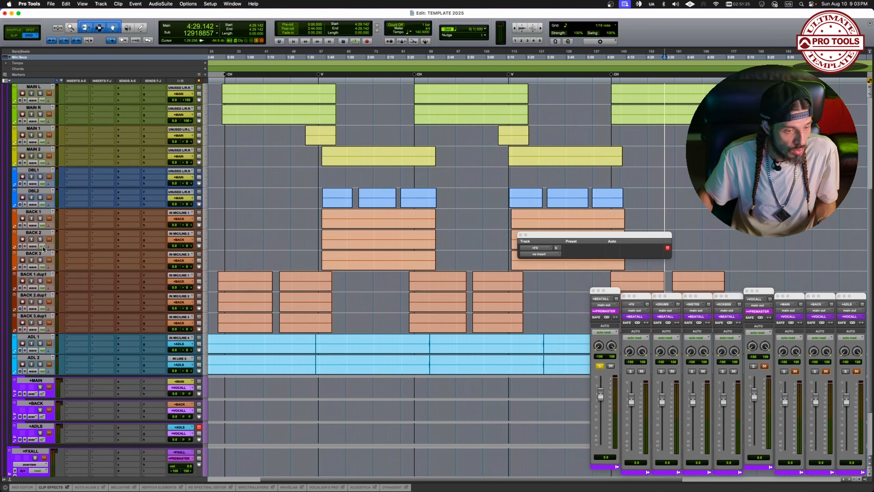
pyautogui.click(40, 388)
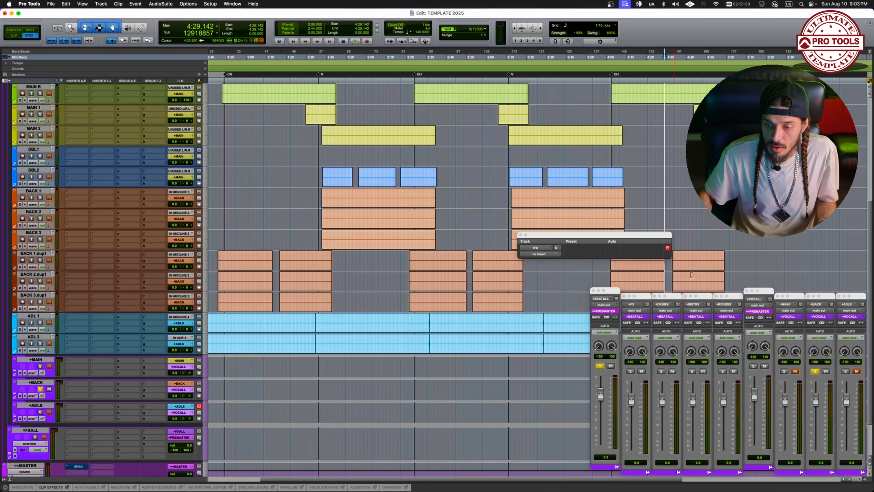
pyautogui.click(815, 371)
# Step: Toggle the mutes on the vocal group and KCKBSS floating faders, and clear the solo on BEATALL
pyautogui.click(825, 371)
pyautogui.click(857, 371)
pyautogui.click(795, 370)
pyautogui.click(763, 366)
pyautogui.click(734, 371)
pyautogui.keyDown('alt'); pyautogui.click(764, 365); pyautogui.keyUp('alt')
pyautogui.click(599, 365)
# Step: Try lowering the KCKBSS group's floating fader, and collapse the VOCALL folder track
pyautogui.moveTo(724, 401); pyautogui.dragTo(723, 414)
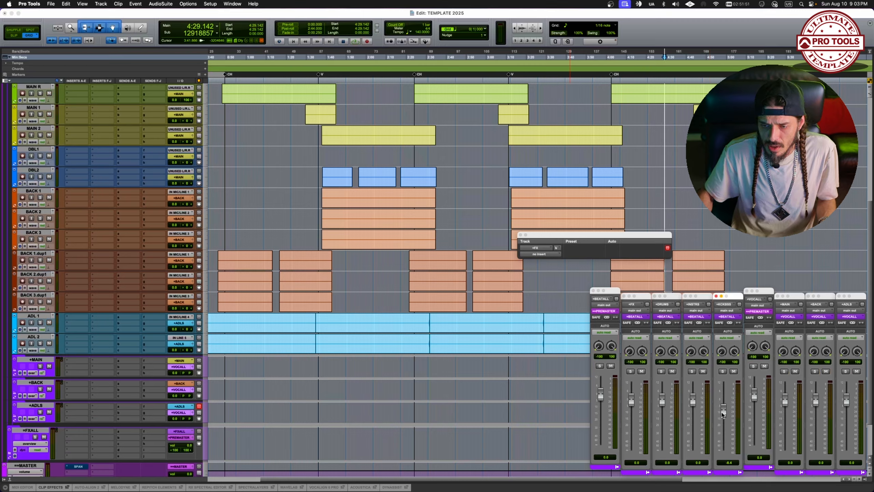
pyautogui.scroll(5, 91, 323)
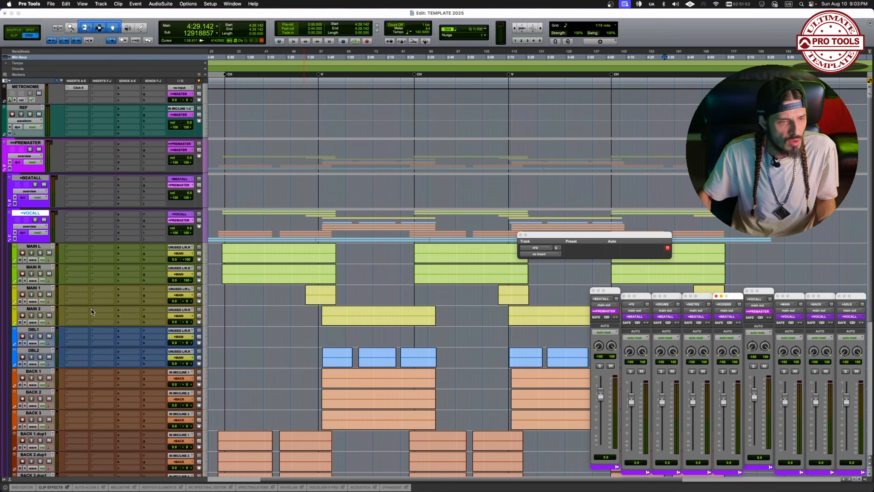
pyautogui.click(10, 237)
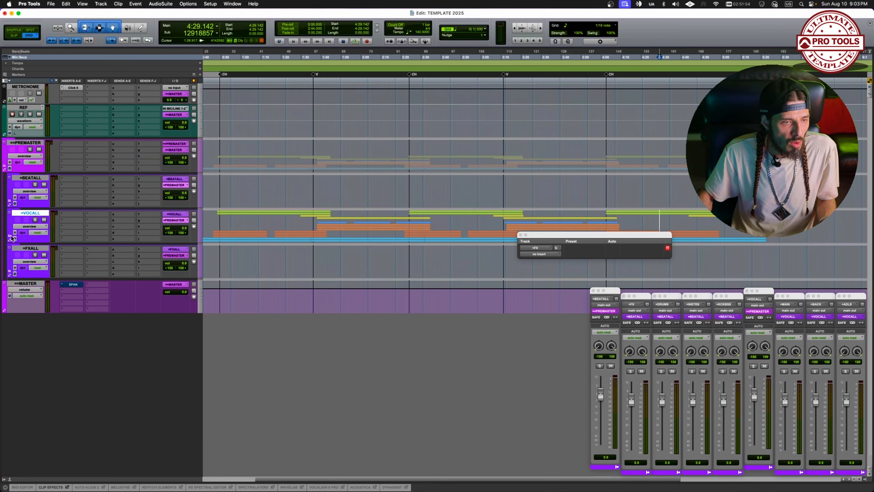
# Step: Insert the L1 Limiter on the PREMASTER track and move its plug-in window clear of the floating faders
pyautogui.click(30, 143)
pyautogui.click(72, 150)
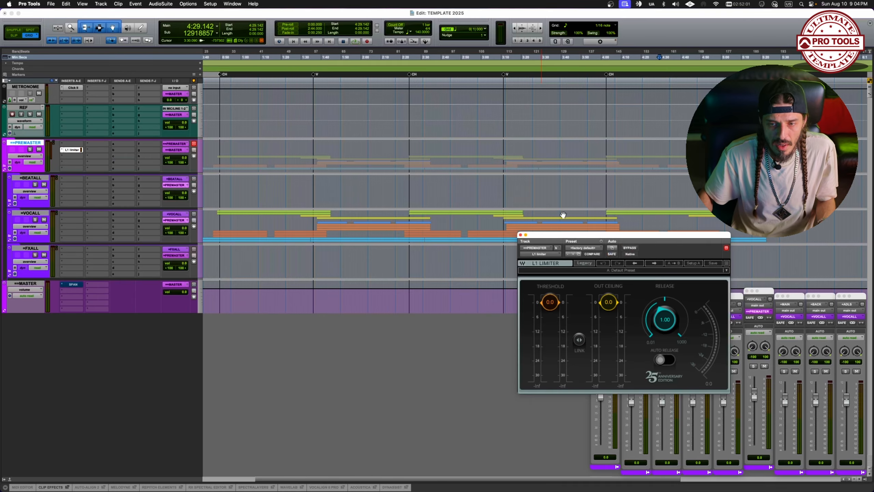
pyautogui.moveTo(621, 236); pyautogui.dragTo(386, 282)
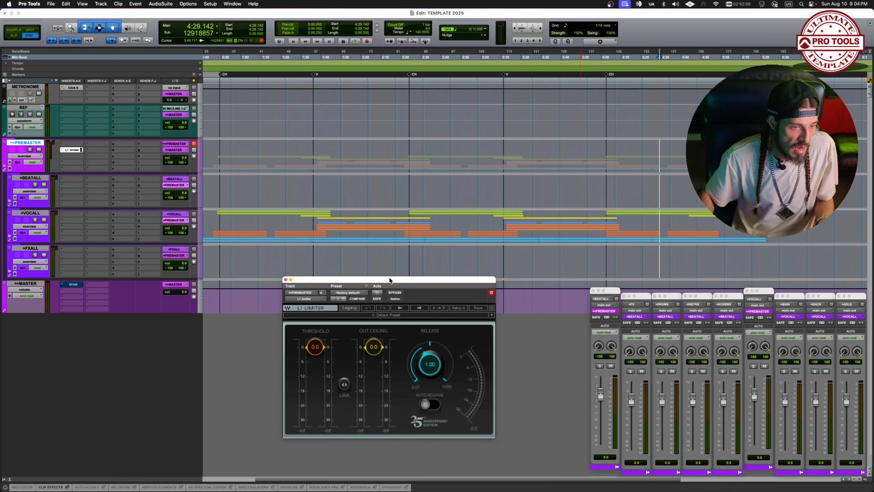
pyautogui.click(26, 283)
pyautogui.click(26, 145)
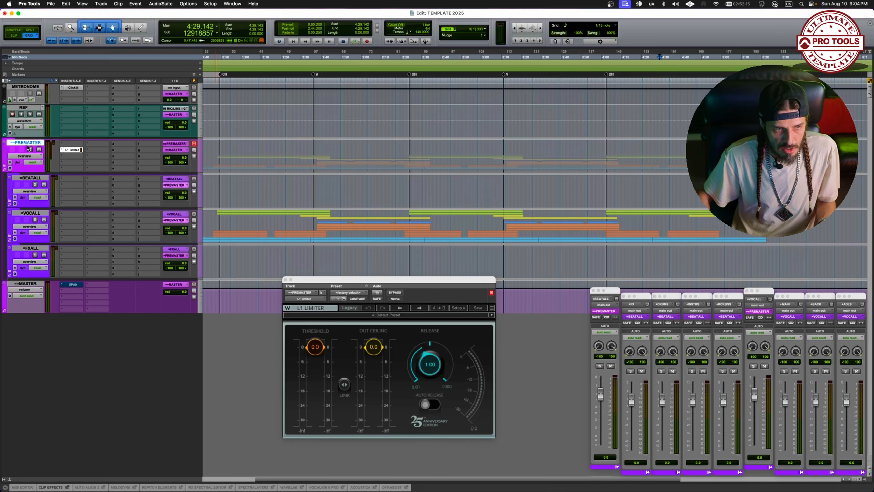
# Step: Test the L1 Limiter during playback by lowering its linked threshold and out ceiling while toggling the mute on VOCALL
pyautogui.moveTo(345, 384); pyautogui.dragTo(345, 413)
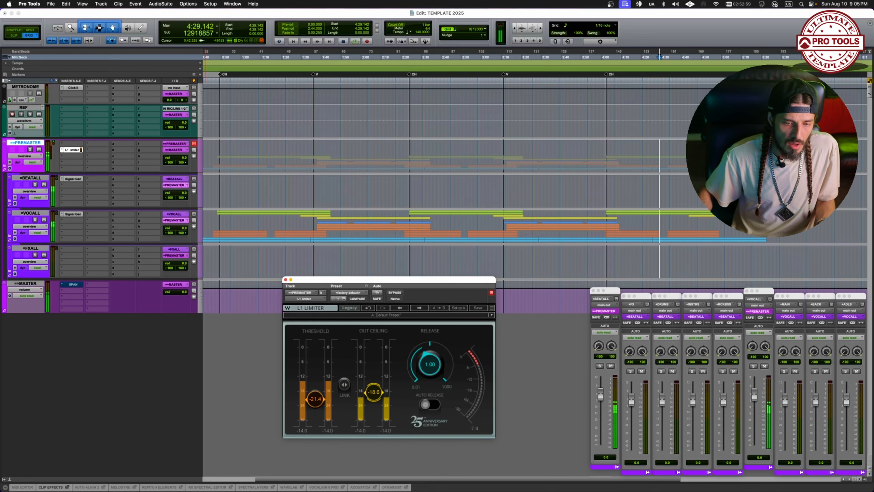
pyautogui.press('space')
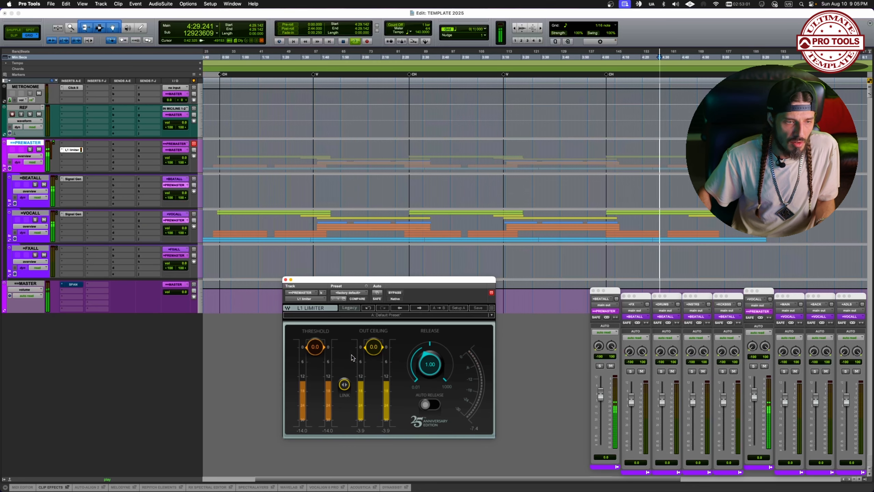
pyautogui.click(44, 219)
pyautogui.moveTo(344, 384)
pyautogui.mouseDown()
pyautogui.moveTo(344, 399)
pyautogui.moveTo(344, 390)
pyautogui.mouseUp()
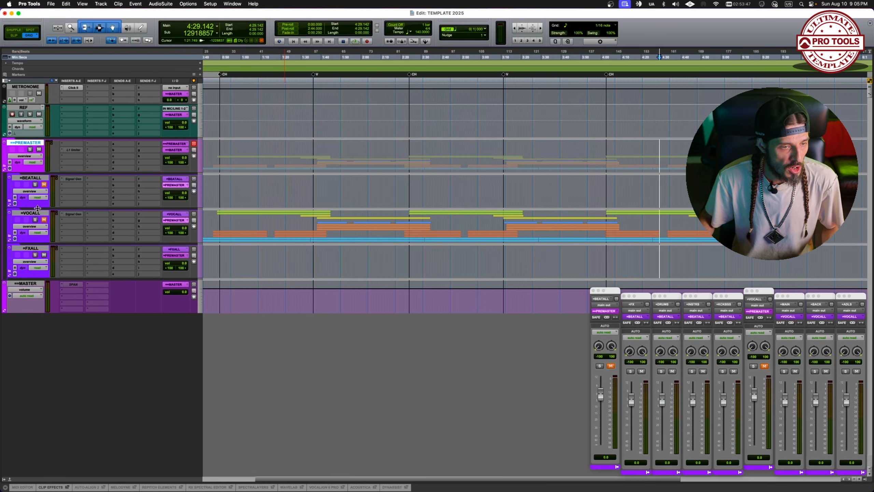
pyautogui.click(44, 219)
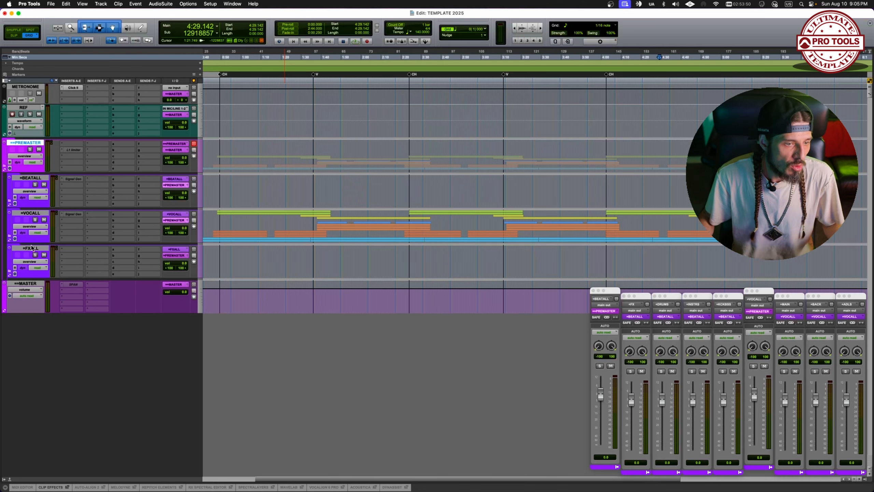
# Step: Expand the FXALL folder track and insert the UAD EMT 250 (mono/stereo) reverb on its RVB track
pyautogui.click(9, 272)
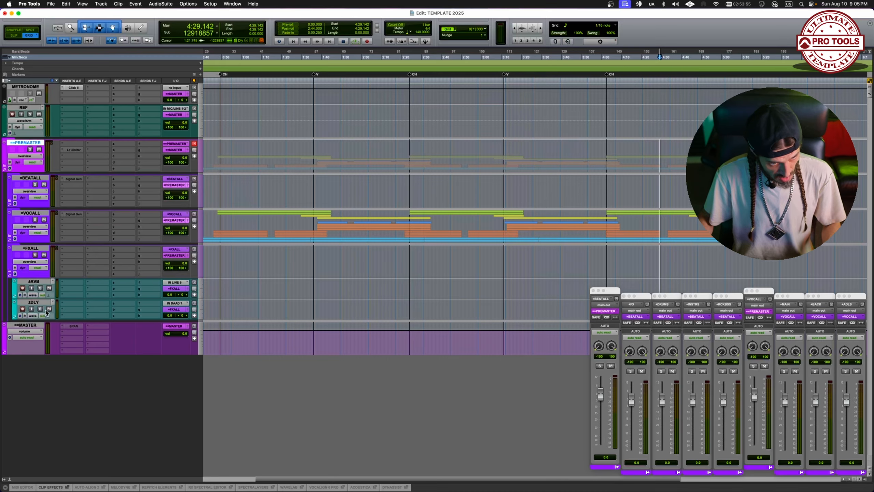
pyautogui.click(35, 281)
pyautogui.click(73, 283)
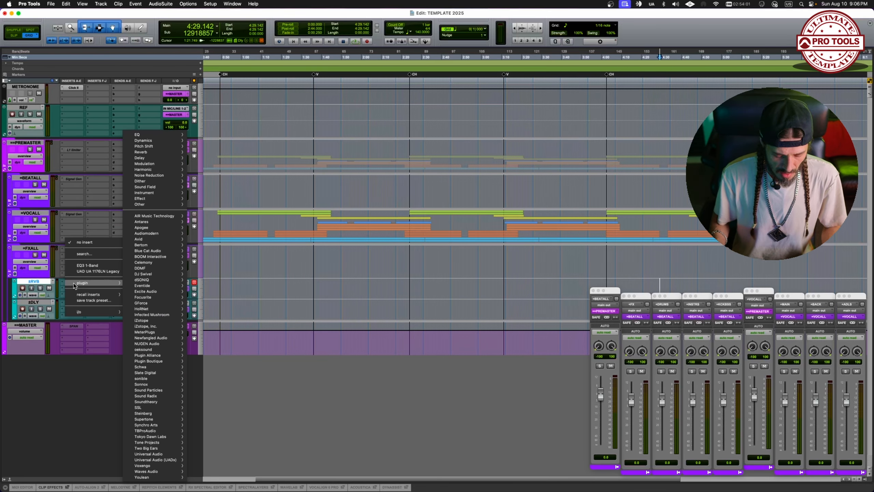
pyautogui.write('emt')
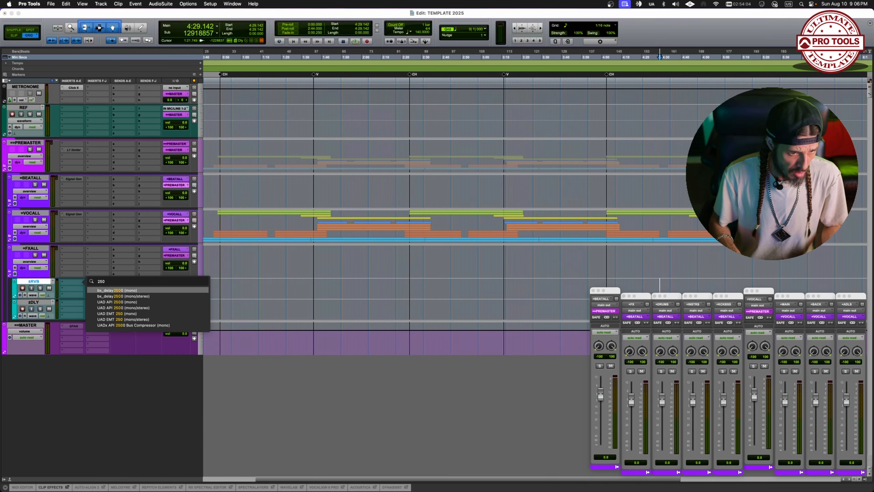
pyautogui.press('Down')
pyautogui.press('Down')
pyautogui.press('Down')
pyautogui.press('Down')
pyautogui.press('Down')
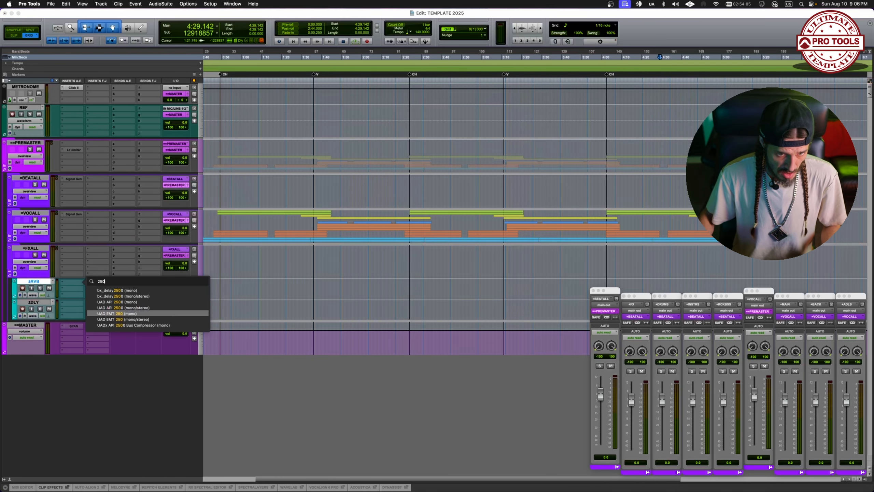
pyautogui.press('Return')
pyautogui.click(290, 260)
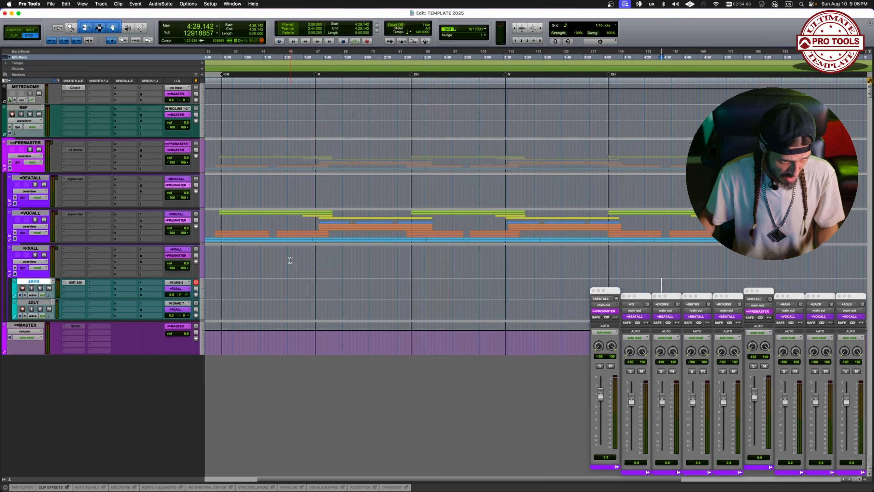
# Step: Insert the H-Delay (mono/stereo) plug-in on the DLY track
pyautogui.click(83, 304)
pyautogui.write('h-del')
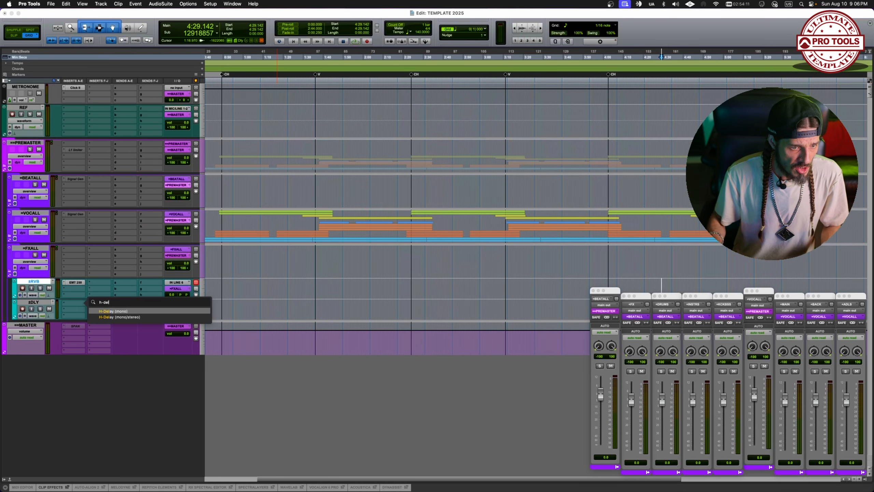
pyautogui.press('Down')
pyautogui.press('Return')
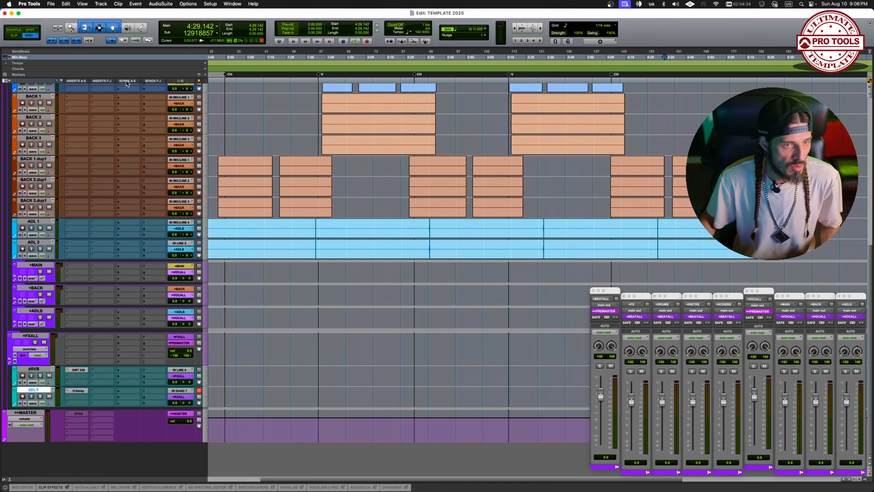
# Step: Hide the Inserts A-E, Inserts F-J, Sends A-E and Sends F-J columns in the Edit window
pyautogui.keyDown('alt'); pyautogui.click(77, 81); pyautogui.keyUp('alt')
pyautogui.keyDown('alt'); pyautogui.click(78, 81); pyautogui.keyUp('alt')
pyautogui.keyDown('alt'); pyautogui.click(77, 82); pyautogui.keyUp('alt')
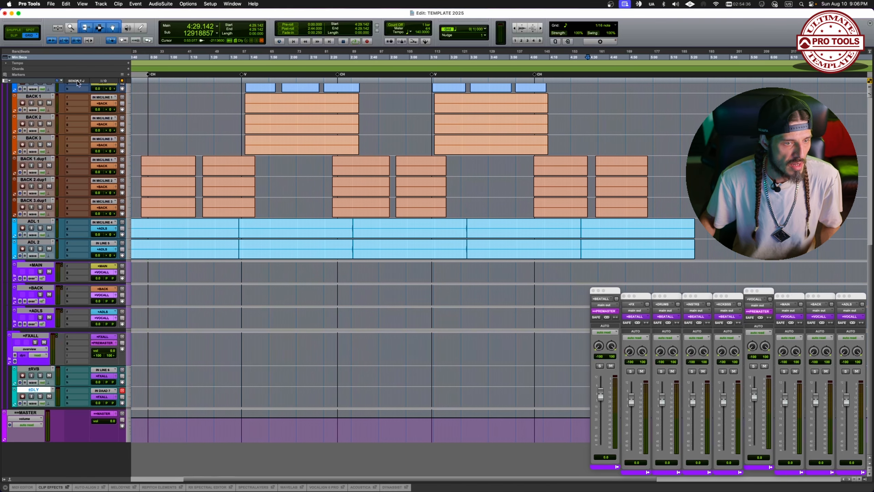
pyautogui.keyDown('alt'); pyautogui.click(78, 82); pyautogui.keyUp('alt')
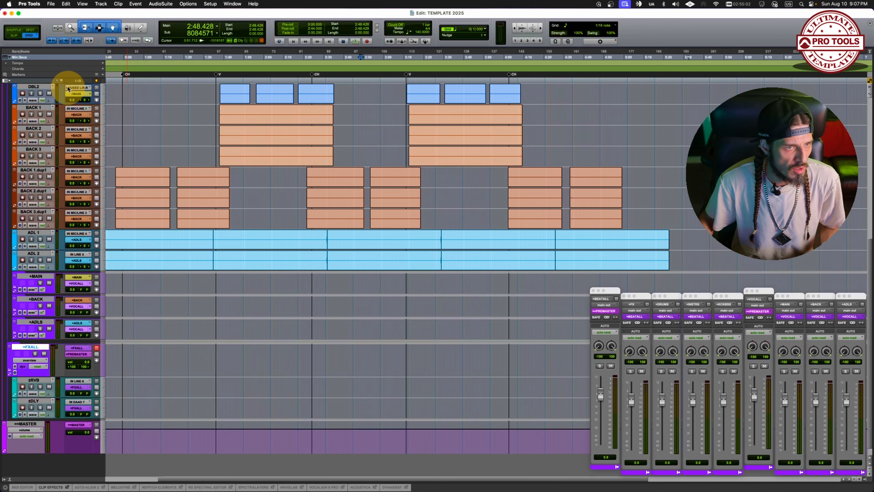
# Step: Show the Inserts A-E, Inserts F-J, Sends A-E and Sends F-J columns in the Edit window again
pyautogui.click(7, 80)
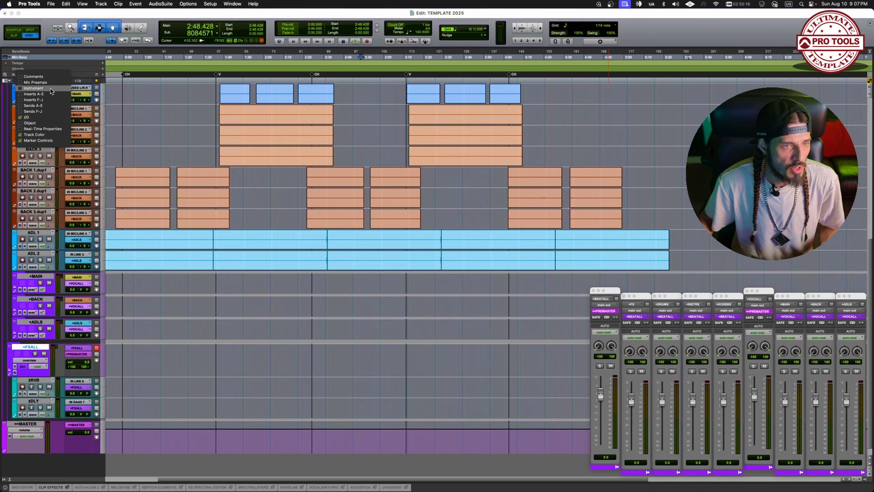
pyautogui.click(22, 94)
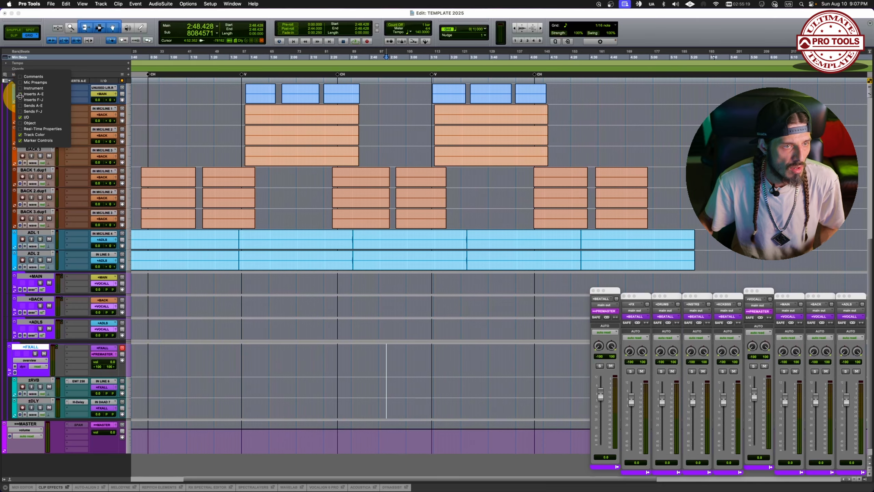
pyautogui.click(21, 99)
pyautogui.click(20, 106)
pyautogui.click(20, 112)
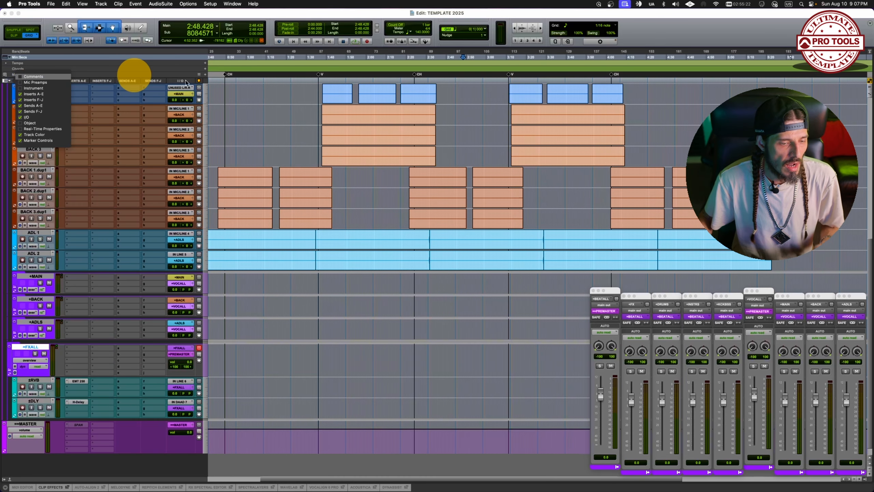
# Step: Hide only the Inserts F-J and Sends F-J columns in the Edit window
pyautogui.click(154, 70)
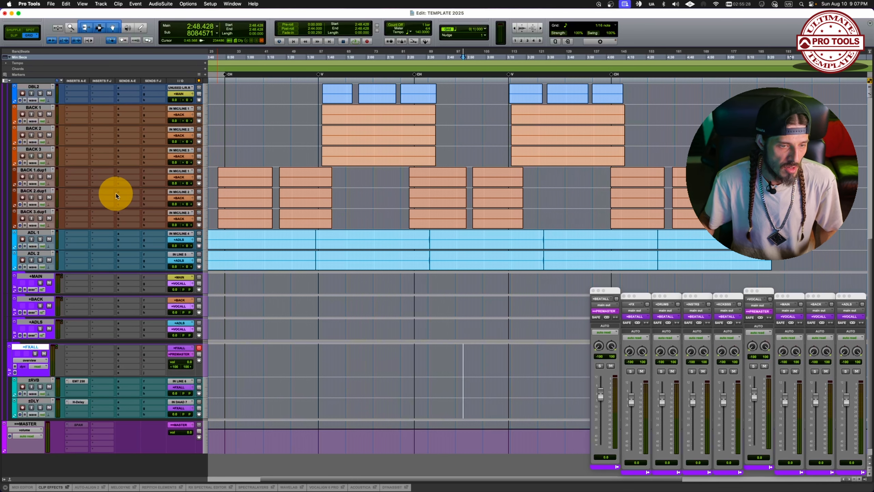
pyautogui.scroll(5, 116, 195)
pyautogui.scroll(-5, 116, 193)
pyautogui.scroll(5, 116, 192)
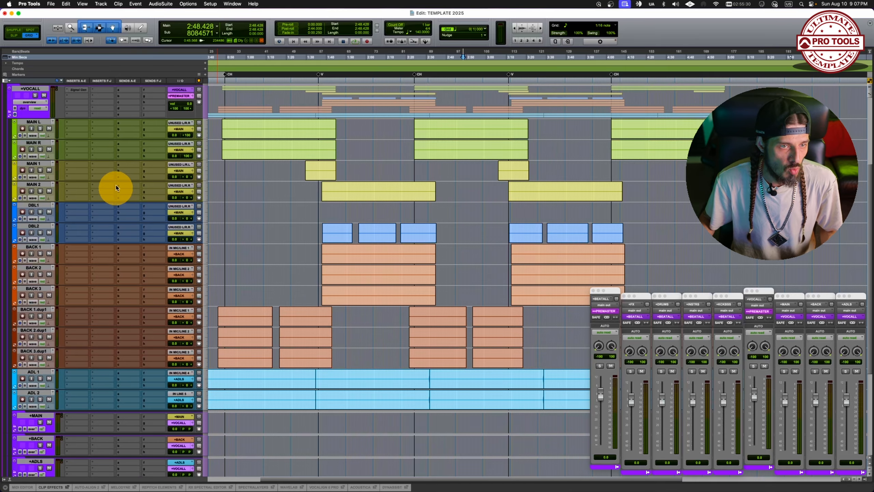
pyautogui.keyDown('alt'); pyautogui.click(104, 81); pyautogui.keyUp('alt')
pyautogui.keyDown('alt'); pyautogui.click(129, 81); pyautogui.keyUp('alt')
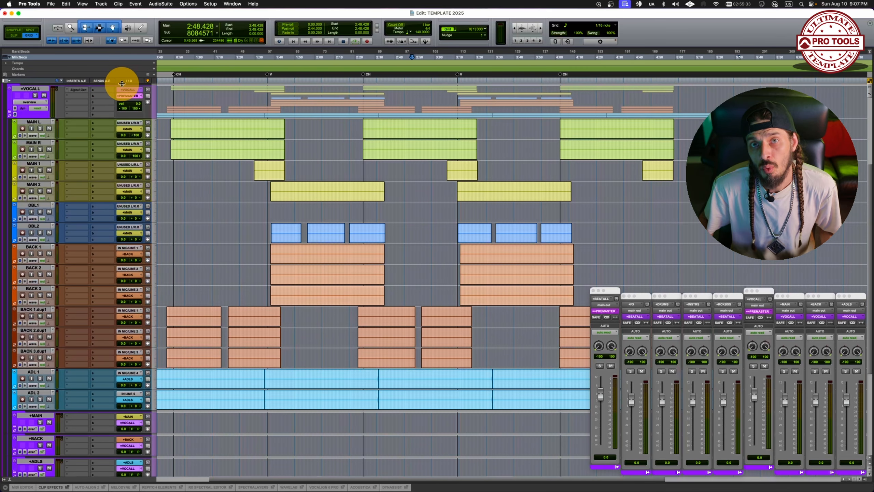
pyautogui.scroll(-5, 99, 123)
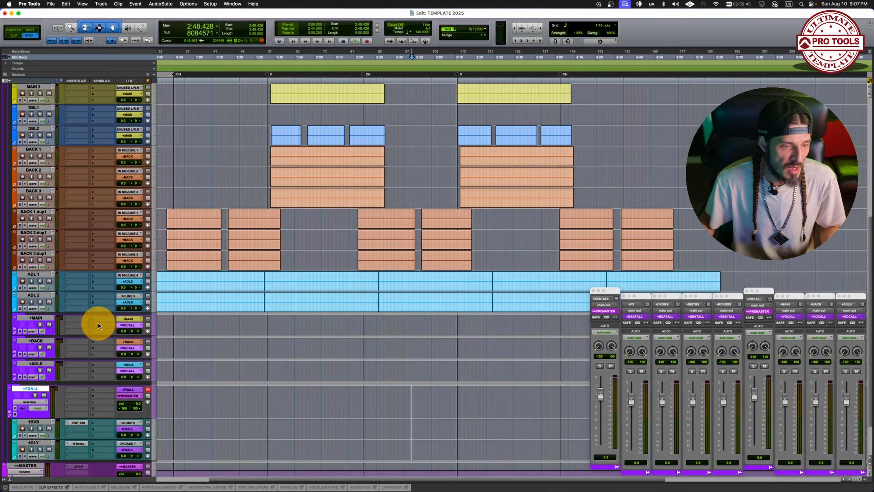
pyautogui.moveTo(80, 427); pyautogui.dragTo(69, 322)
pyautogui.click(69, 321)
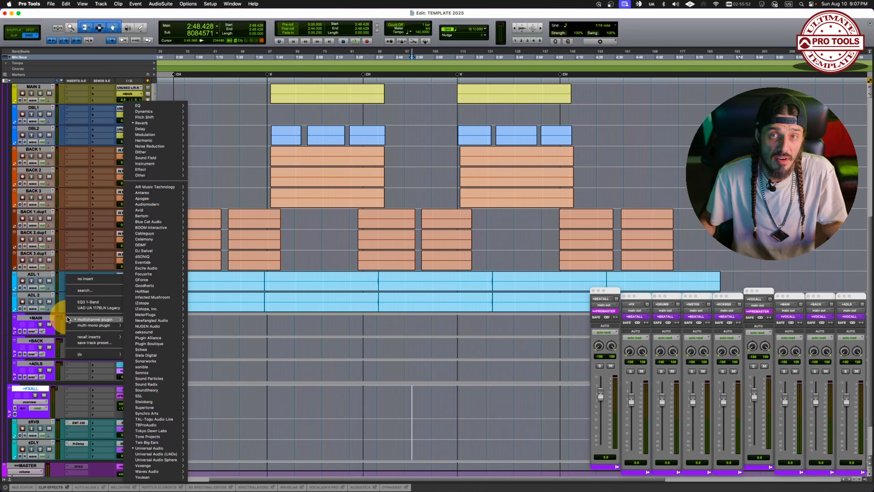
pyautogui.click(91, 281)
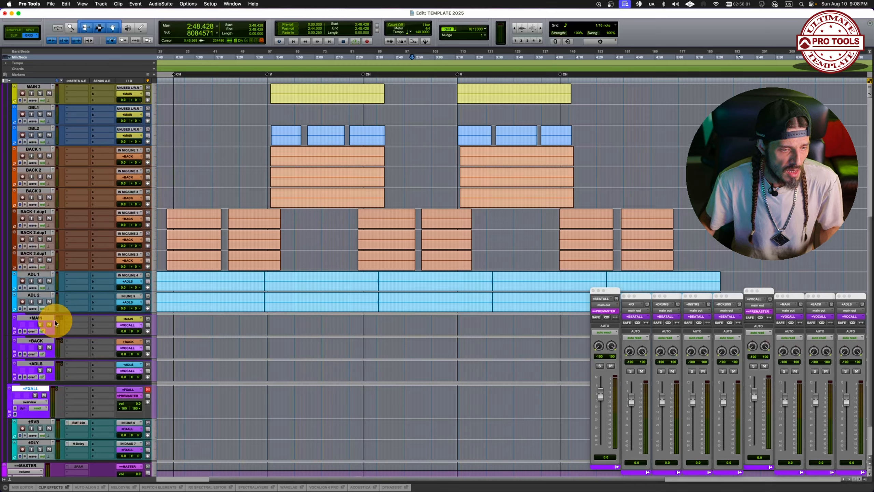
# Step: Examine the stereo and mono send destinations available on the MAIN folder track
pyautogui.click(103, 319)
pyautogui.click(103, 304)
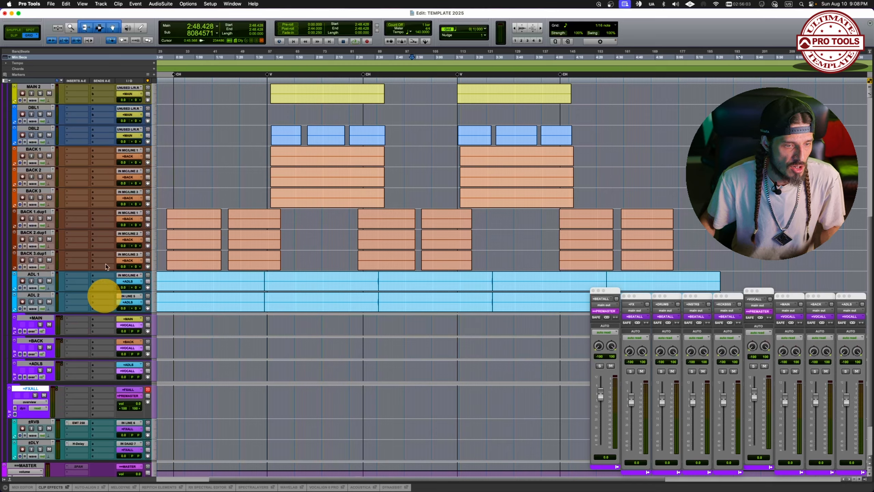
pyautogui.click(103, 320)
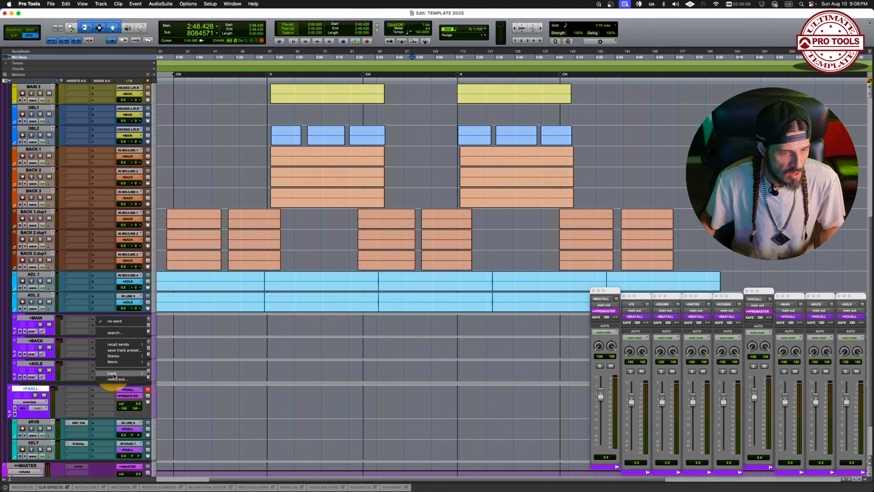
pyautogui.moveTo(114, 375)
pyautogui.moveTo(114, 356)
pyautogui.moveTo(161, 363)
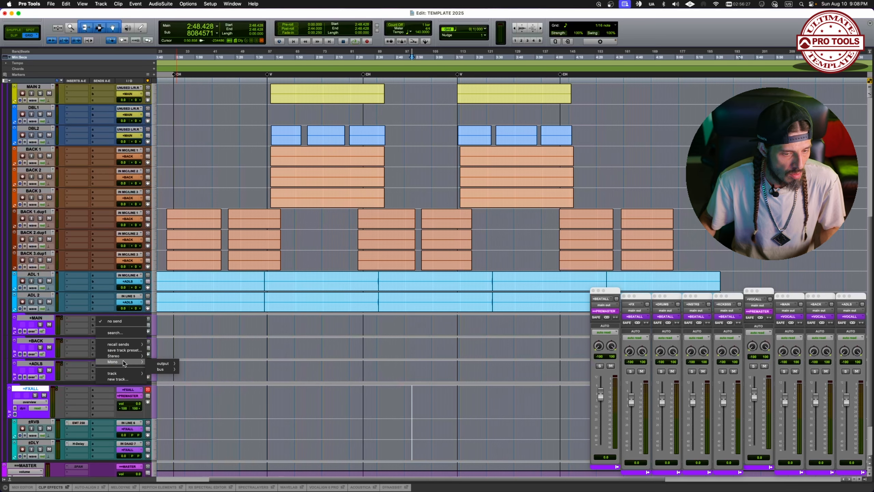
pyautogui.click(162, 363)
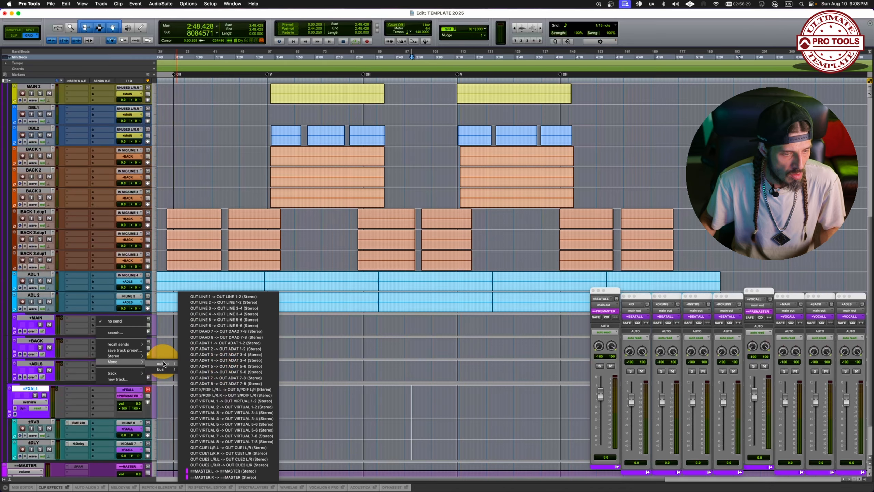
pyautogui.click(70, 364)
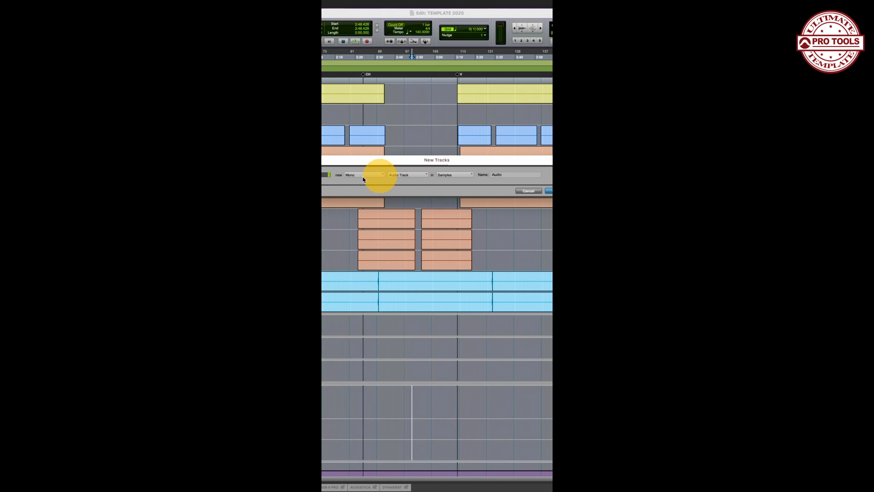
# Step: Create two new stereo Aux Input tracks inside the FXALL folder
pyautogui.click(362, 176)
pyautogui.click(361, 182)
pyautogui.click(400, 175)
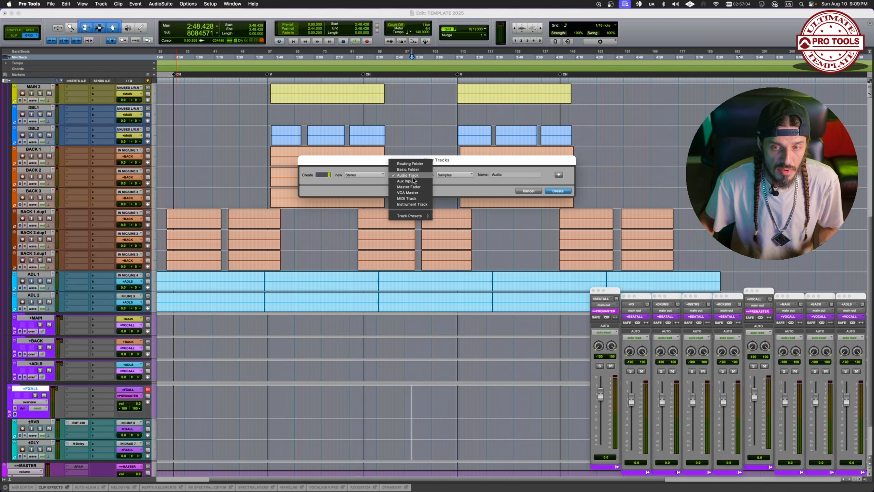
pyautogui.click(411, 180)
pyautogui.click(557, 191)
pyautogui.scroll(-5, 288, 272)
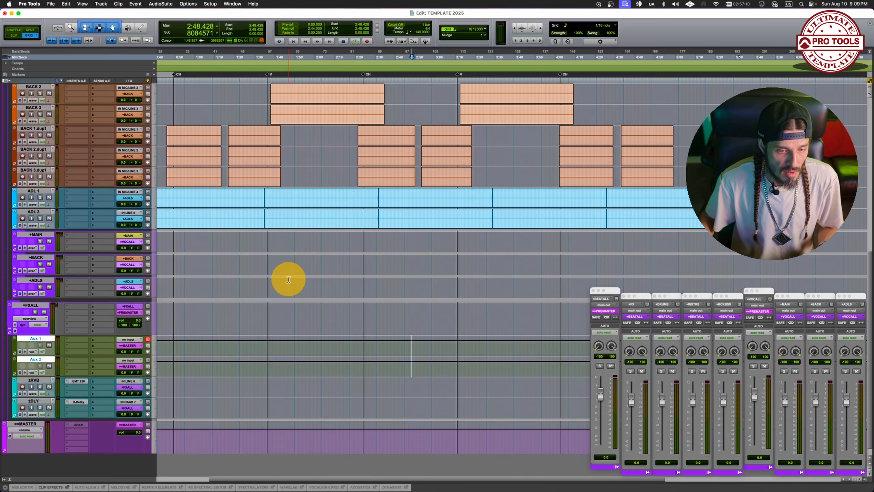
# Step: Color the two new aux tracks light blue with the Color Palette
pyautogui.press('super+shift+c')
pyautogui.click(289, 326)
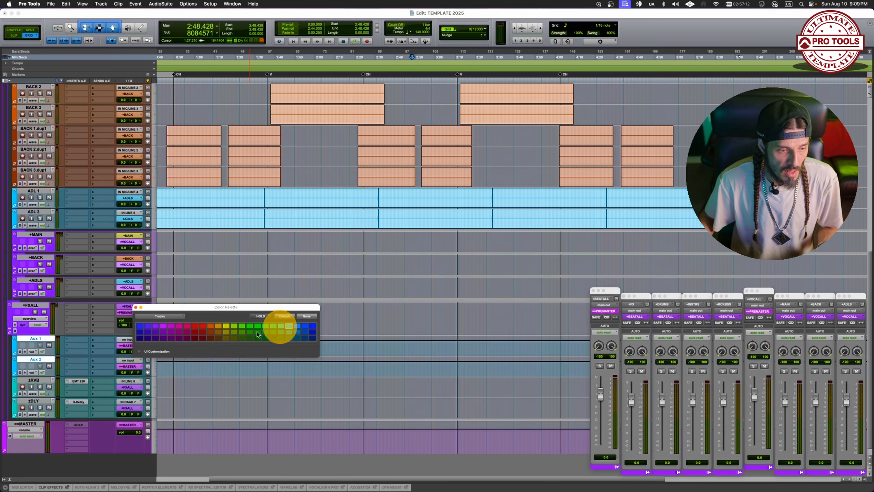
pyautogui.press('super+w')
# Step: Replace the old reverb audio track with Aux 1, moving the EMT 250 insert onto it and naming it ±RVB
pyautogui.click(37, 379)
pyautogui.moveTo(78, 381); pyautogui.dragTo(78, 340)
pyautogui.rightClick(36, 380)
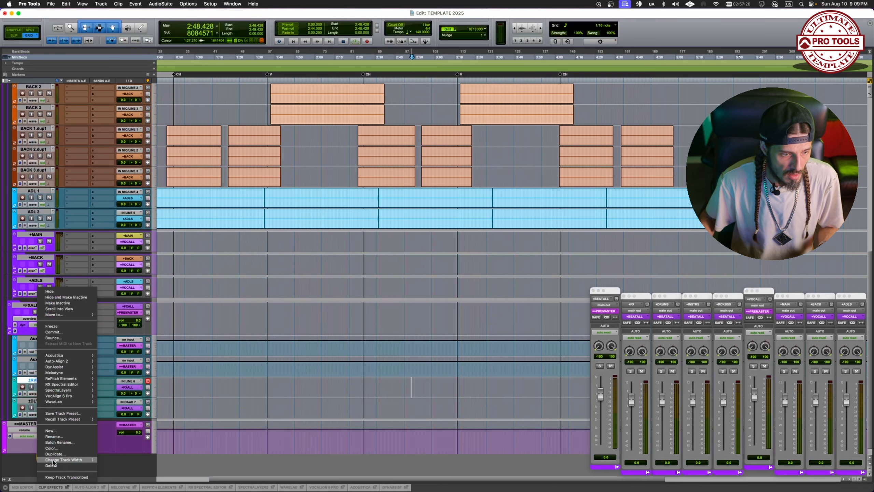
pyautogui.click(52, 465)
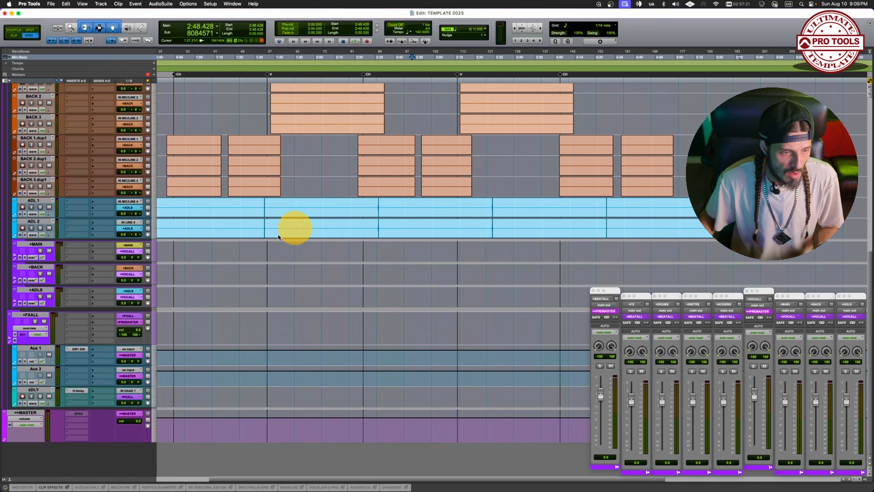
pyautogui.doubleClick(36, 351)
pyautogui.press('Return')
# Step: Replace the old delay audio track with Aux 2, moving the H-Delay insert onto it and naming it ±DLY
pyautogui.moveTo(78, 390); pyautogui.dragTo(78, 370)
pyautogui.doubleClick(37, 390)
pyautogui.press('Return')
pyautogui.rightClick(37, 390)
pyautogui.click(57, 465)
pyautogui.doubleClick(36, 390)
pyautogui.write('±DLY')
pyautogui.press('Return')
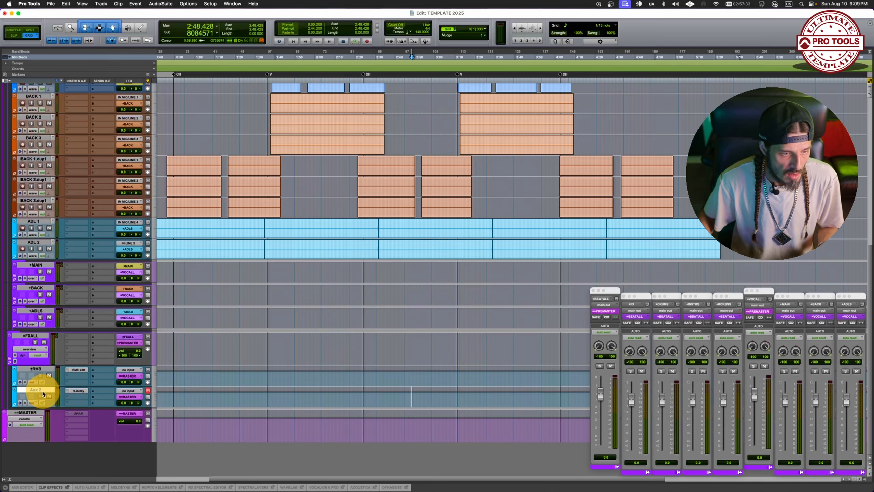
pyautogui.keyDown('shift'); pyautogui.click(37, 368); pyautogui.keyUp('shift')
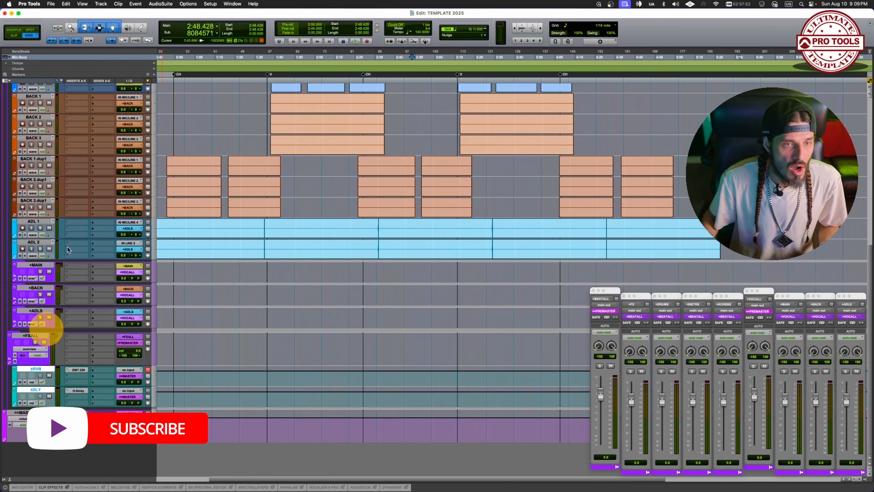
# Step: Delete all bus paths from OUT LINE 1-2 through Bus 23-24 in the I/O Setup
pyautogui.click(210, 3)
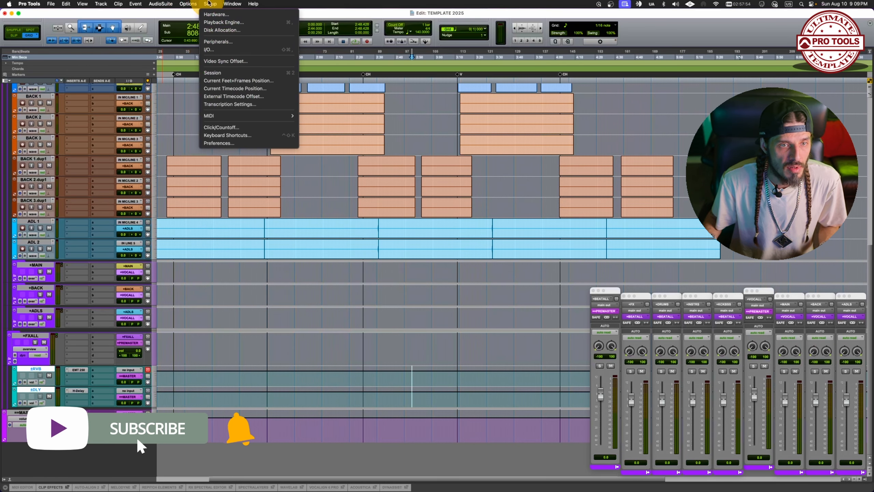
pyautogui.click(220, 49)
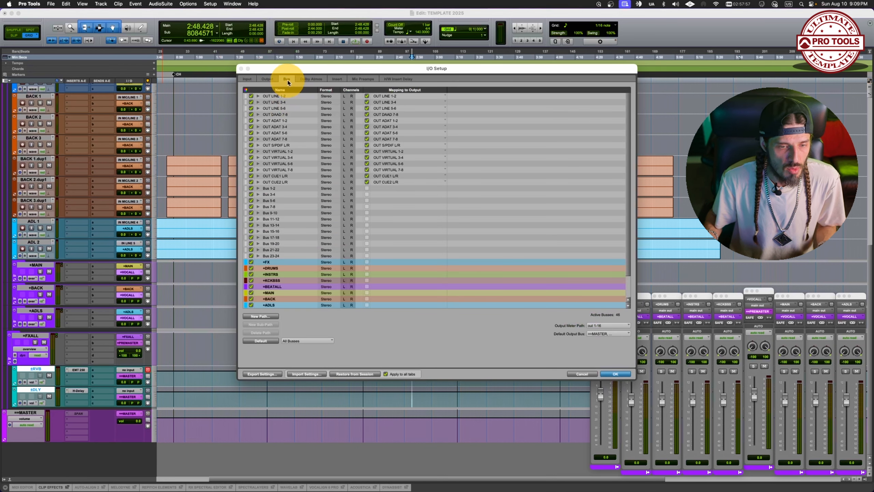
pyautogui.scroll(-2, 281, 223)
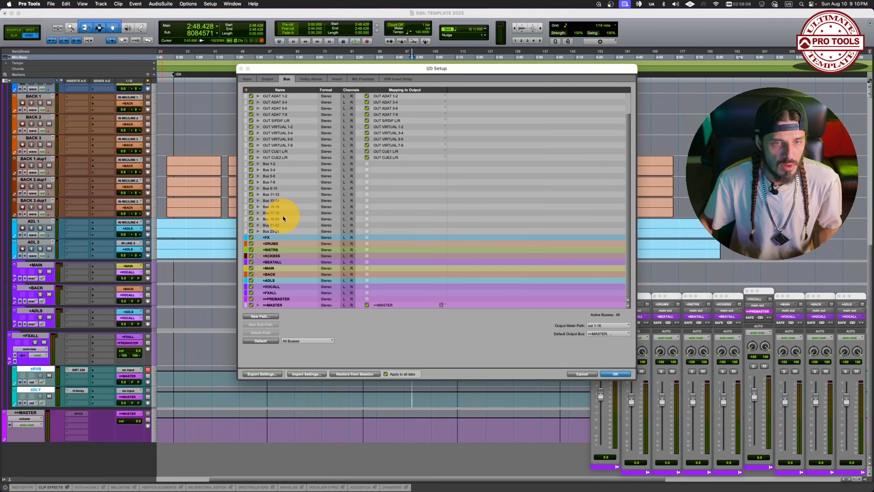
pyautogui.click(276, 231)
pyautogui.scroll(2, 297, 176)
pyautogui.keyDown('shift'); pyautogui.click(278, 96); pyautogui.keyUp('shift')
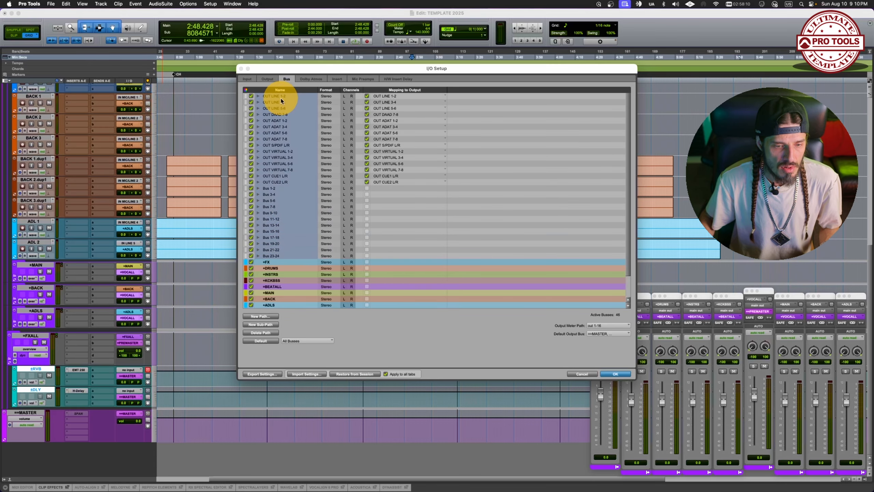
pyautogui.click(265, 332)
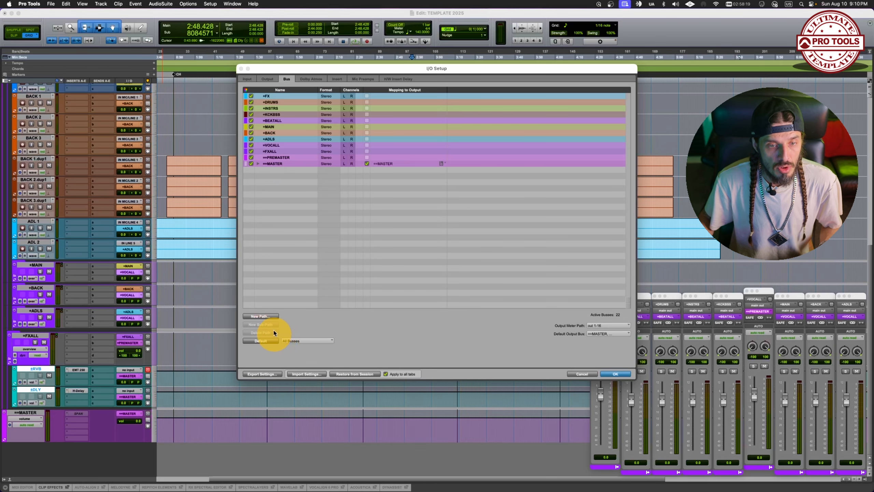
# Step: Create two new stereo bus paths in the I/O Setup
pyautogui.click(264, 317)
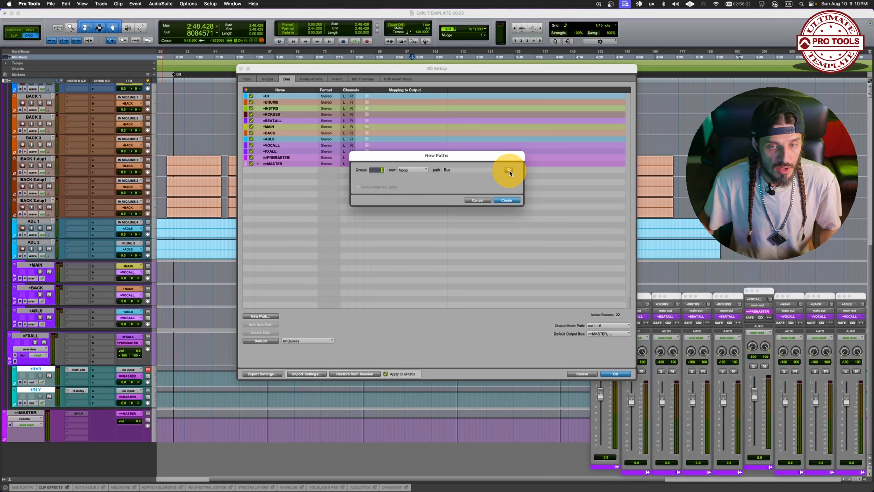
pyautogui.write('2')
pyautogui.click(411, 170)
pyautogui.click(410, 179)
pyautogui.press('Return')
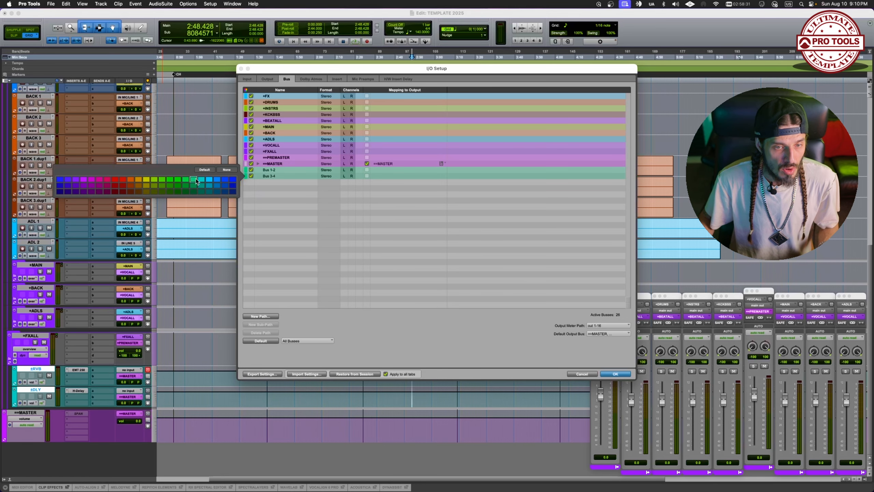
# Step: Name the two new bus paths ±RVB and ±DLY and apply the I/O Setup
pyautogui.doubleClick(276, 170)
pyautogui.write('±RVB')
pyautogui.doubleClick(290, 178)
pyautogui.write('±D')
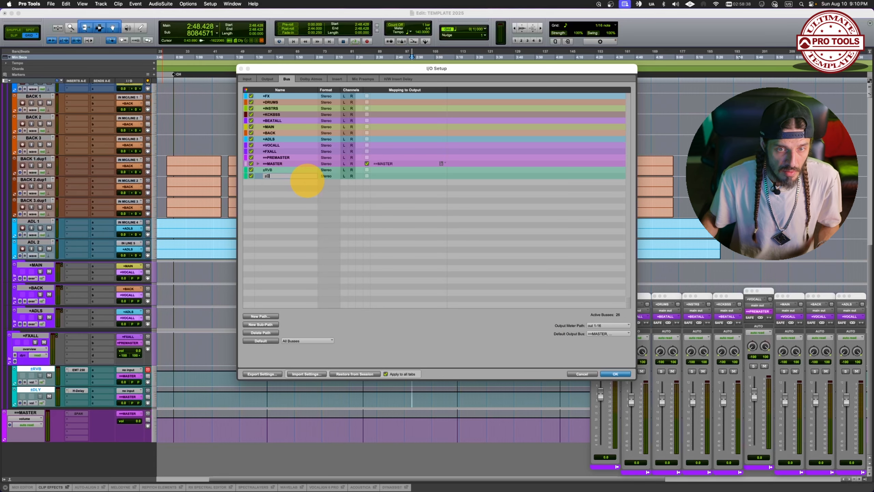
pyautogui.write('LY')
pyautogui.click(615, 373)
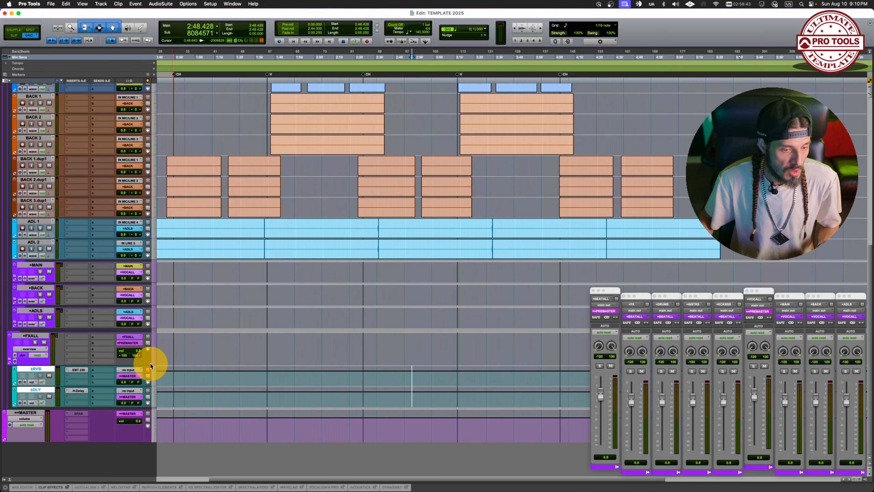
# Step: Set the stereo bus ±RVB as the reverb aux track's input and the bus ±DLY as the delay aux track's input
pyautogui.click(128, 369)
pyautogui.moveTo(139, 395)
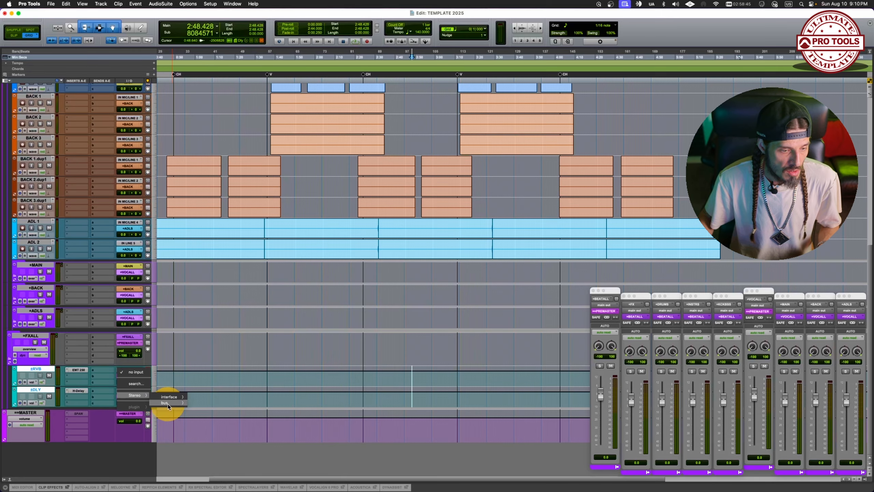
pyautogui.moveTo(168, 406)
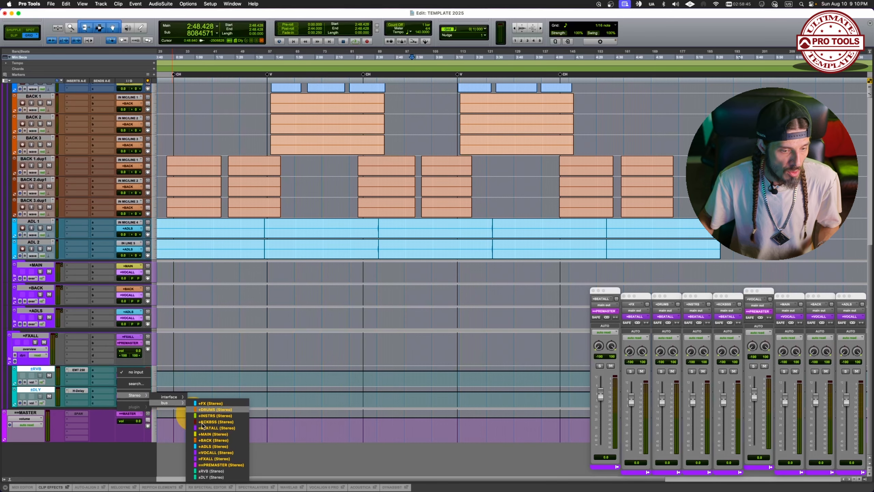
pyautogui.click(214, 471)
pyautogui.click(130, 390)
pyautogui.moveTo(134, 416)
pyautogui.moveTo(166, 423)
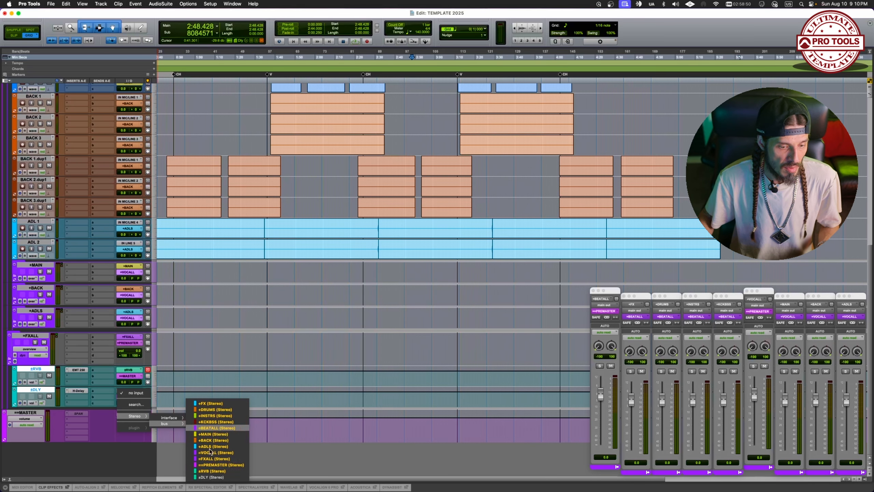
pyautogui.click(211, 477)
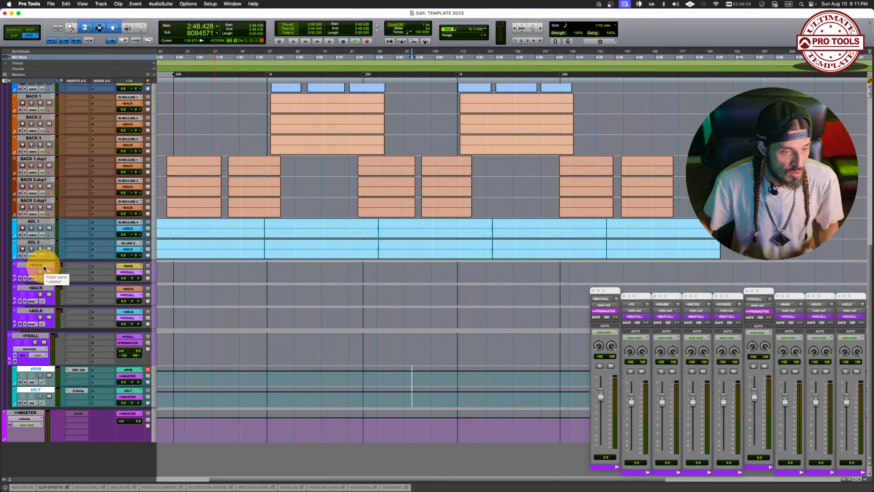
# Step: Assign the MAIN track's first send to the stereo bus ±RVB and copy that send to BACK and ADLS
pyautogui.click(100, 269)
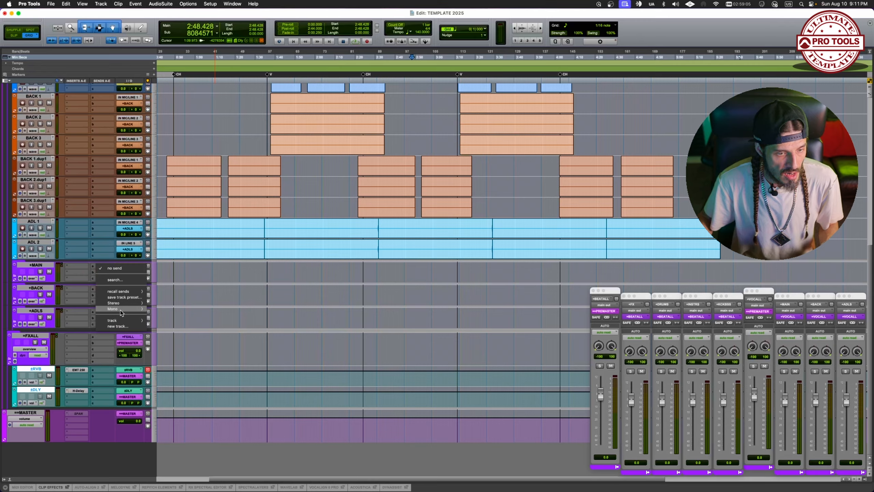
pyautogui.moveTo(120, 303)
pyautogui.moveTo(161, 310)
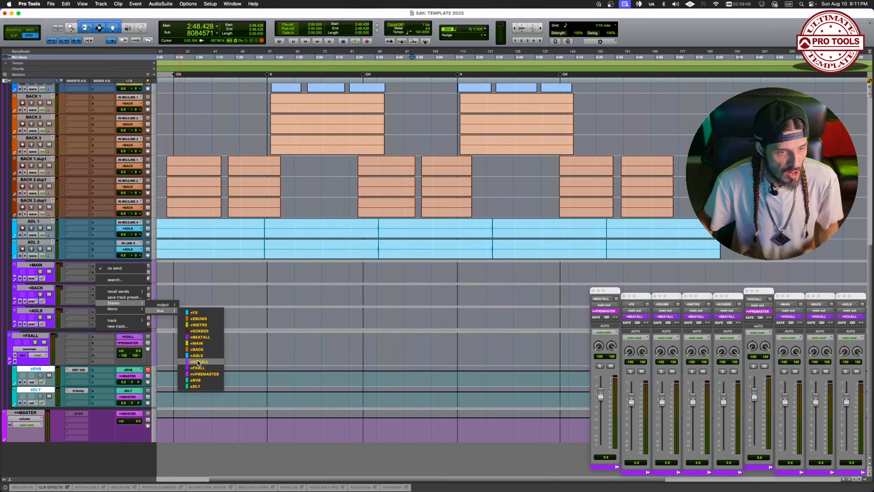
pyautogui.click(195, 379)
pyautogui.moveTo(100, 265); pyautogui.dragTo(102, 311)
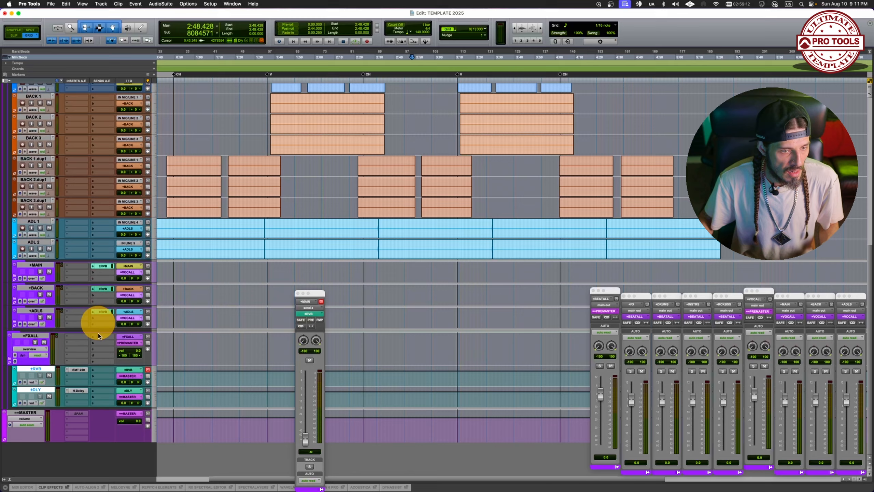
# Step: Assign the MAIN track's second send to the stereo bus ±DLY and copy that send to BACK and ADLS
pyautogui.click(102, 272)
pyautogui.moveTo(120, 315)
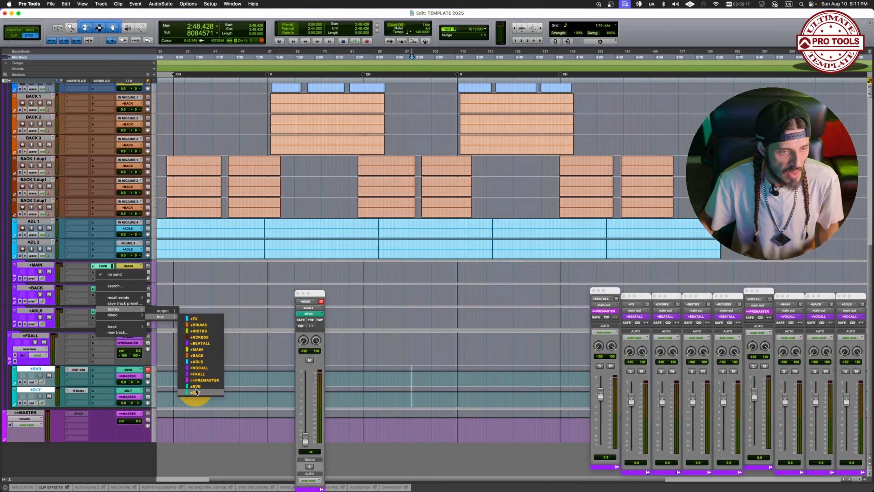
pyautogui.click(198, 394)
pyautogui.moveTo(103, 272); pyautogui.dragTo(102, 318)
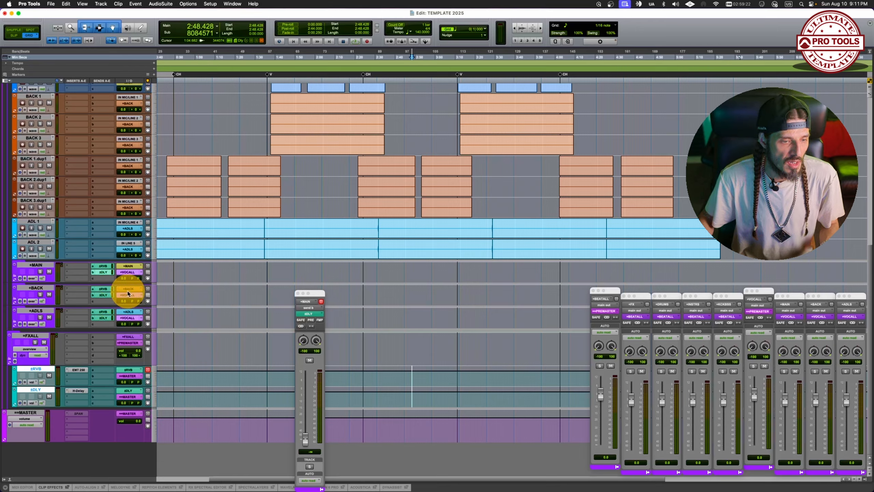
# Step: Set the ±RVB send levels to about -15 dB on MAIN, -6 dB on BACK and 0 dB on ADLS, and close the send window
pyautogui.click(103, 267)
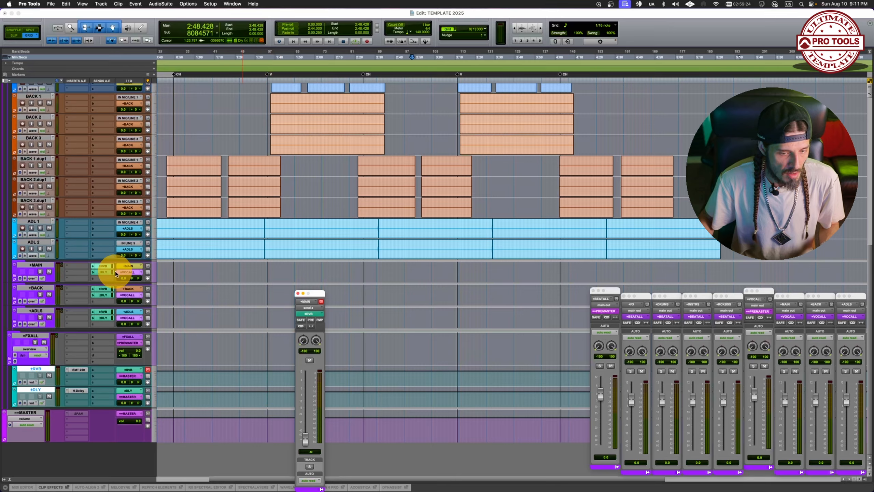
pyautogui.moveTo(305, 438); pyautogui.dragTo(306, 409)
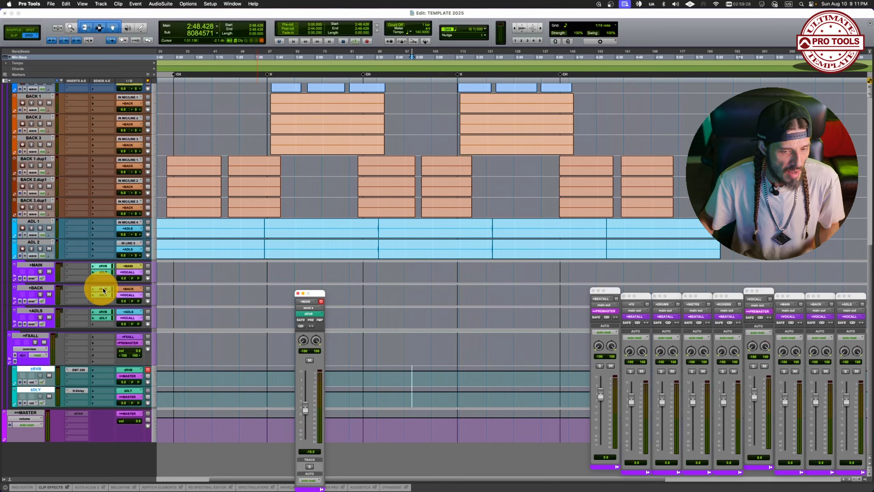
pyautogui.click(103, 291)
pyautogui.moveTo(305, 438); pyautogui.dragTo(308, 398)
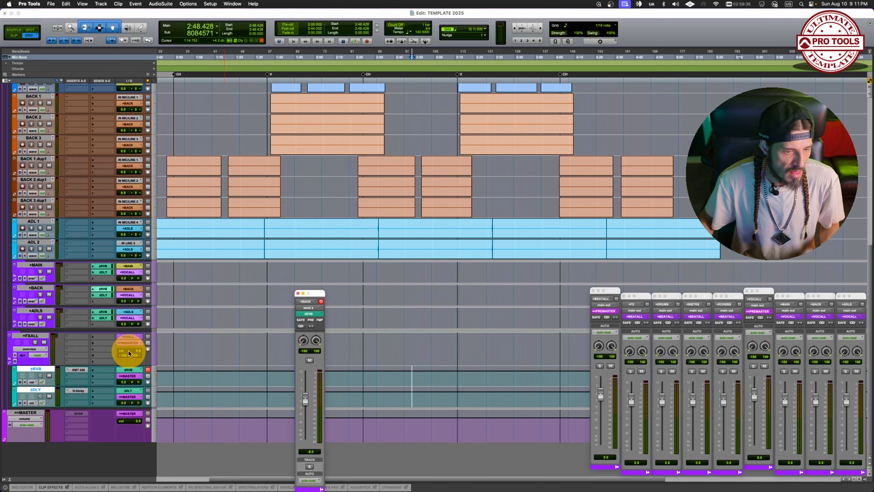
pyautogui.click(103, 312)
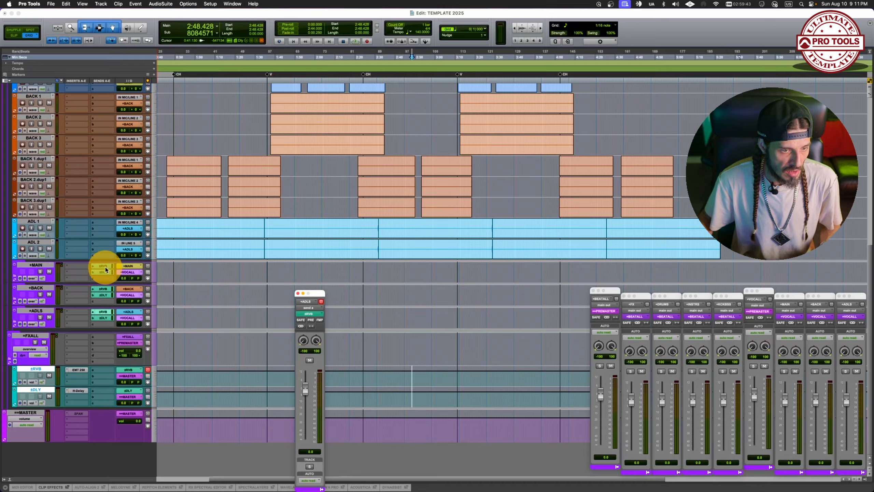
pyautogui.press('super+w')
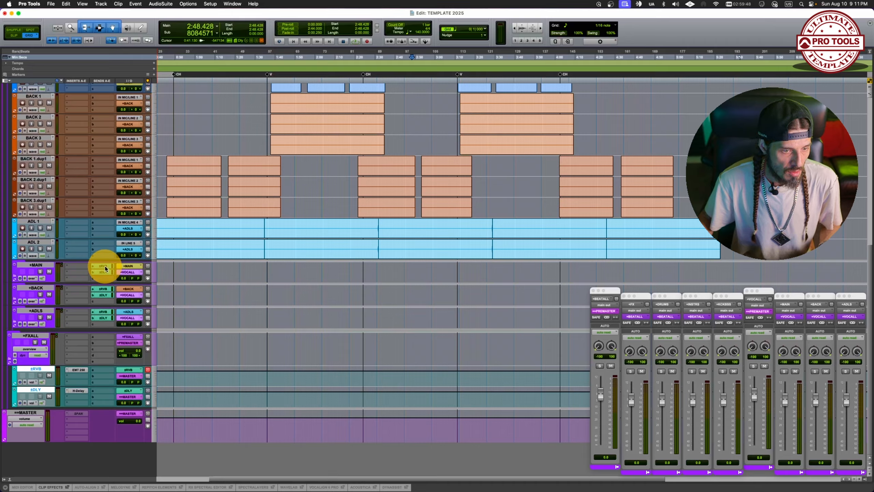
# Step: Open the ±RVB send windows of MAIN, BACK and ADLS together and arrange them side by side
pyautogui.keyDown('shift'); pyautogui.click(105, 267); pyautogui.keyUp('shift')
pyautogui.keyDown('shift'); pyautogui.click(105, 291); pyautogui.keyUp('shift')
pyautogui.keyDown('shift'); pyautogui.click(105, 312); pyautogui.keyUp('shift')
pyautogui.moveTo(29, 12); pyautogui.dragTo(567, 255)
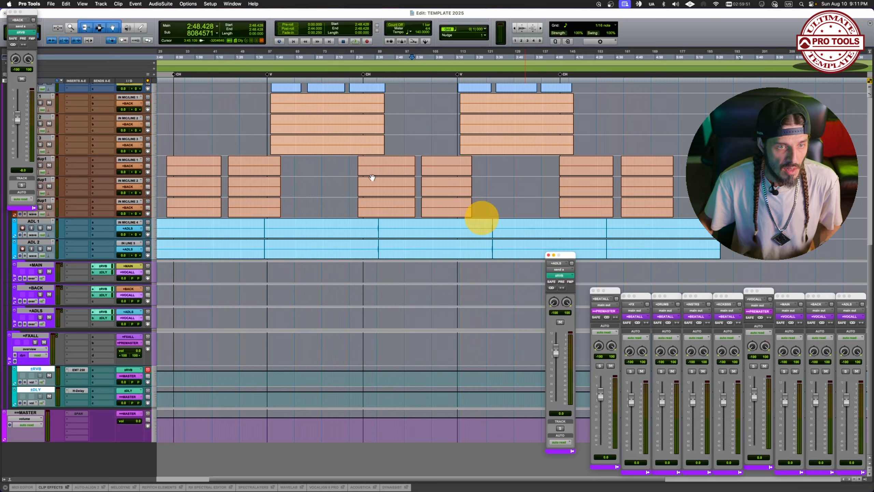
pyautogui.moveTo(30, 13); pyautogui.dragTo(530, 250)
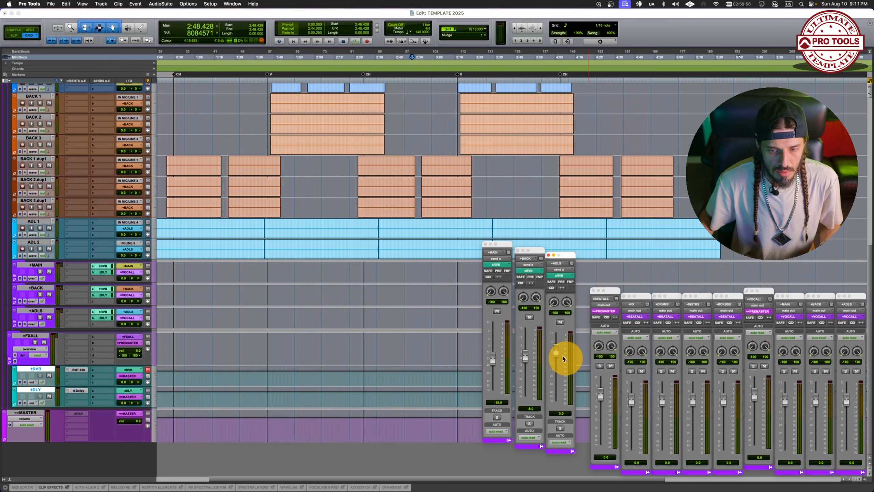
# Step: Readjust the ±RVB send faders to about -16.3 dB on MAIN, -6.7 dB on BACK and -2.2 dB on ADLS
pyautogui.moveTo(556, 351); pyautogui.dragTo(556, 363)
pyautogui.moveTo(494, 363); pyautogui.dragTo(494, 360)
pyautogui.moveTo(525, 356); pyautogui.dragTo(527, 359)
pyautogui.moveTo(555, 361); pyautogui.dragTo(561, 342)
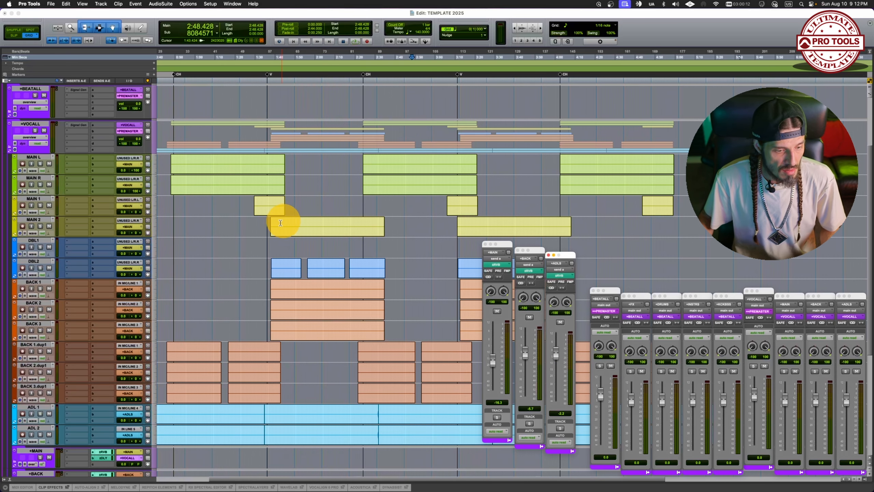
# Step: Route the outputs of the reverb and delay aux tracks to the stereo FXALL bus
pyautogui.scroll(-5, 267, 231)
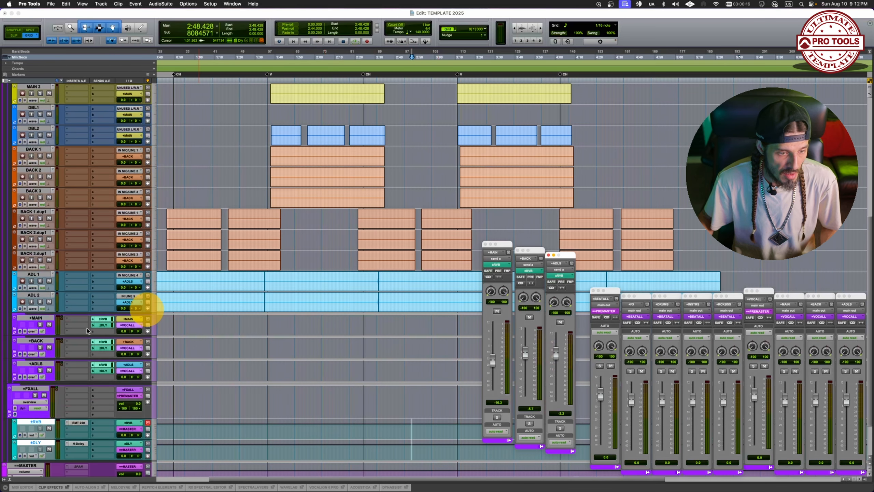
pyautogui.click(104, 326)
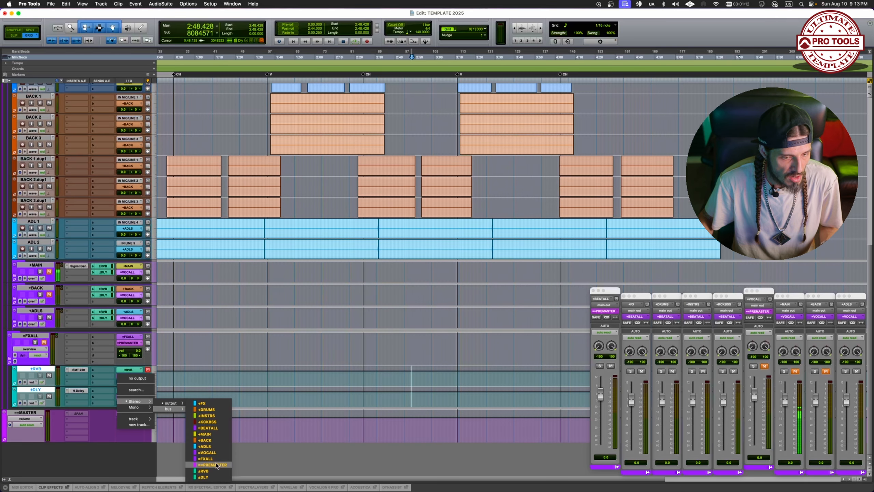
pyautogui.click(215, 463)
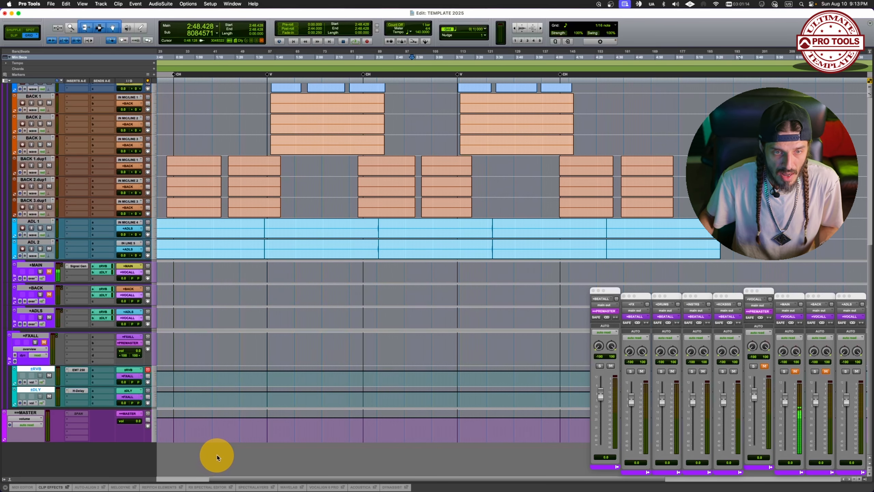
# Step: Move the ±RVB and ±DLY bus paths up to just above the FXALL bus in the I/O Setup
pyautogui.press('super+alt+i')
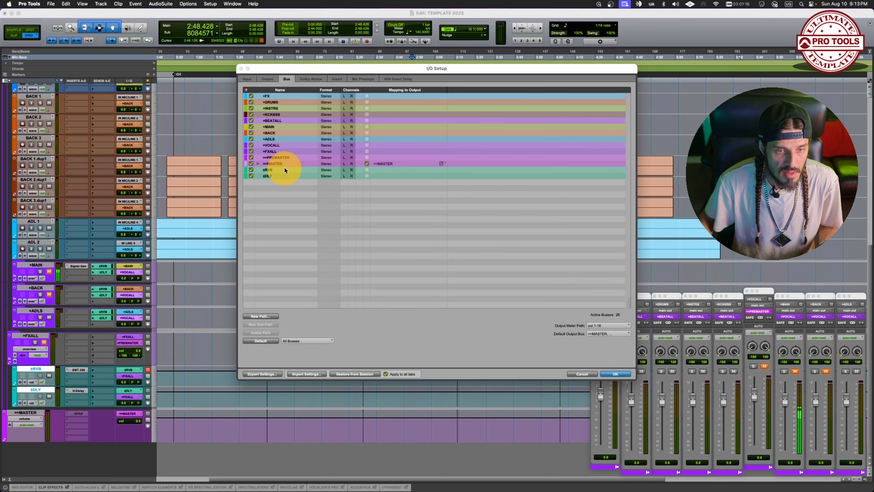
pyautogui.moveTo(278, 172); pyautogui.dragTo(279, 148)
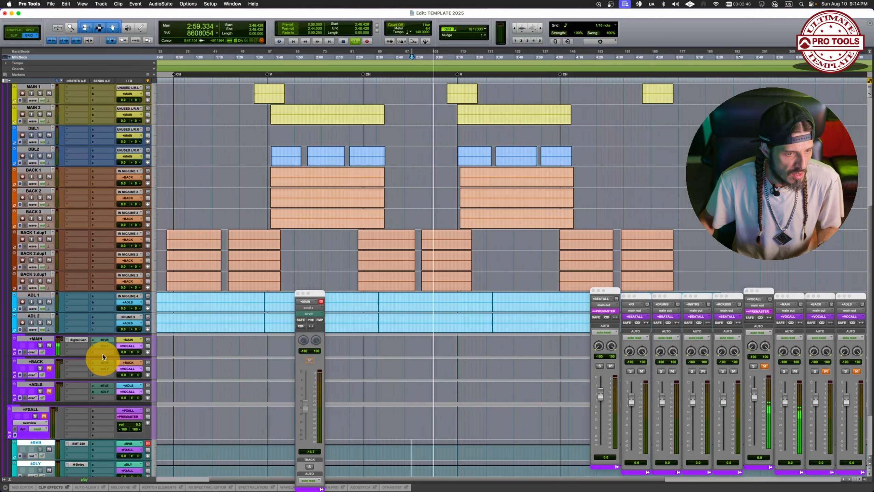
# Step: Open the EMT 250 plug-in inserted on the ±RVB aux track
pyautogui.scroll(-2, 103, 354)
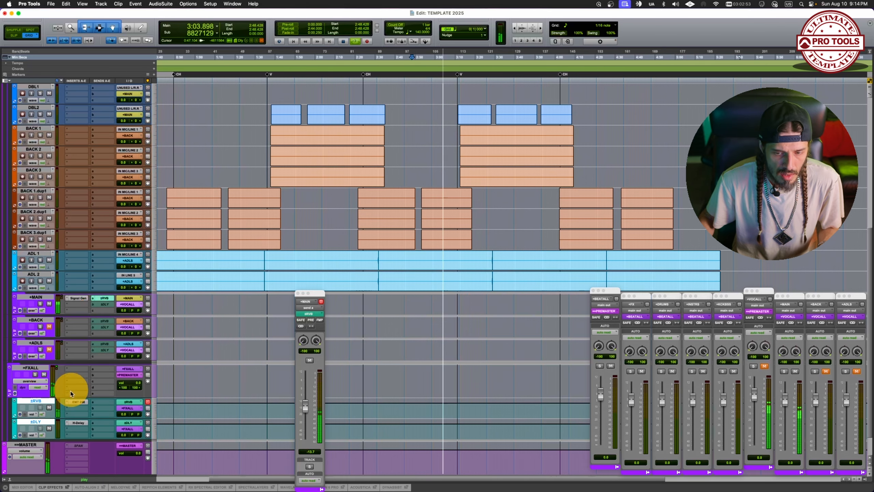
pyautogui.click(81, 402)
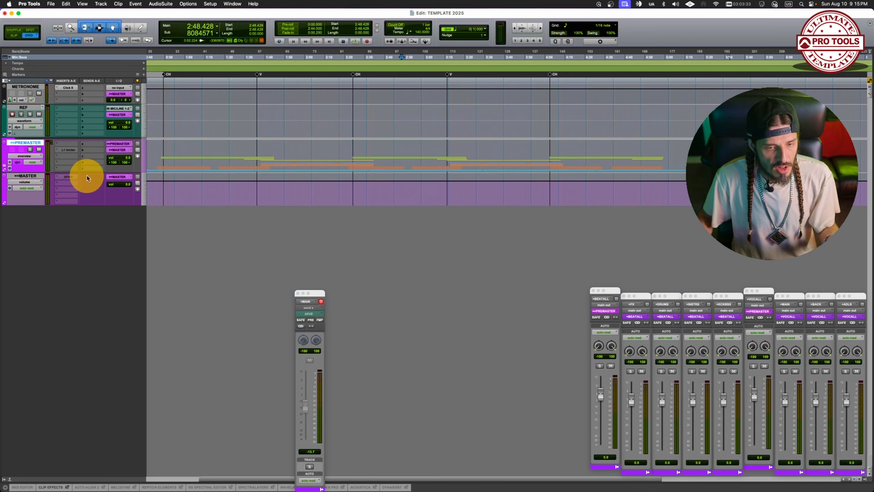
pyautogui.click(32, 88)
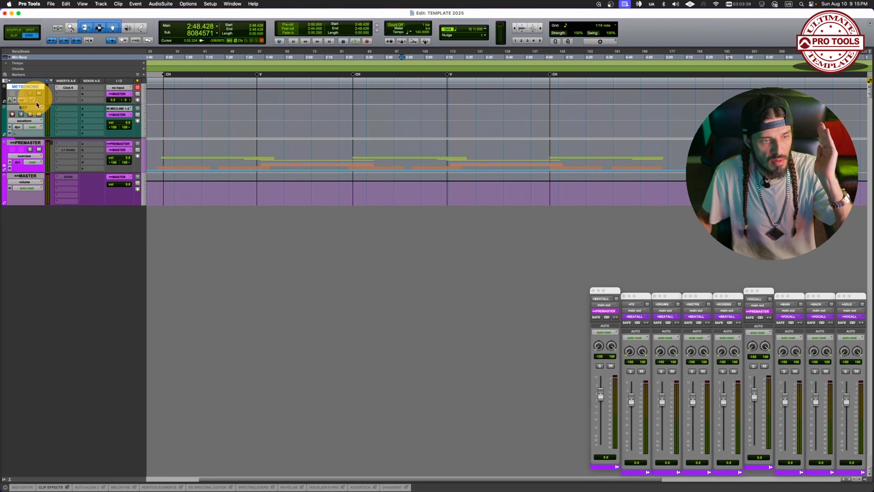
pyautogui.click(26, 175)
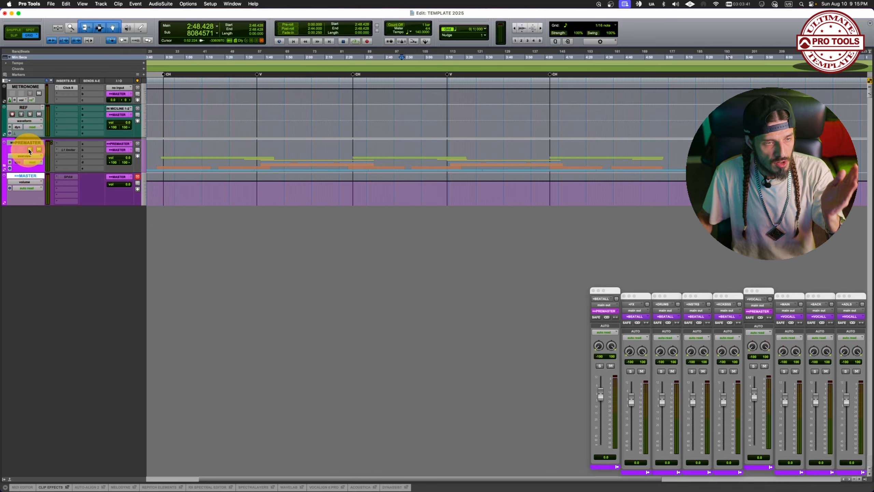
pyautogui.click(30, 110)
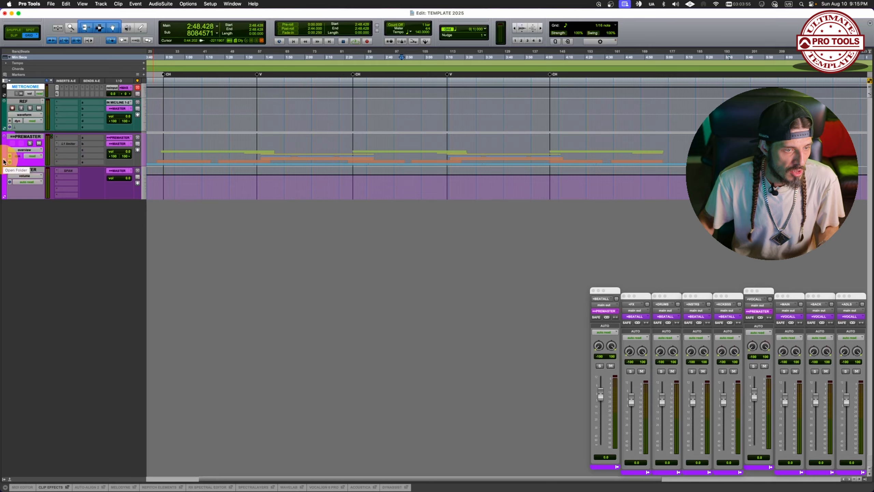
# Step: Expand the PREMASTER folder and collapse the VOCALL and FXALL folders inside it
pyautogui.click(4, 161)
pyautogui.click(9, 232)
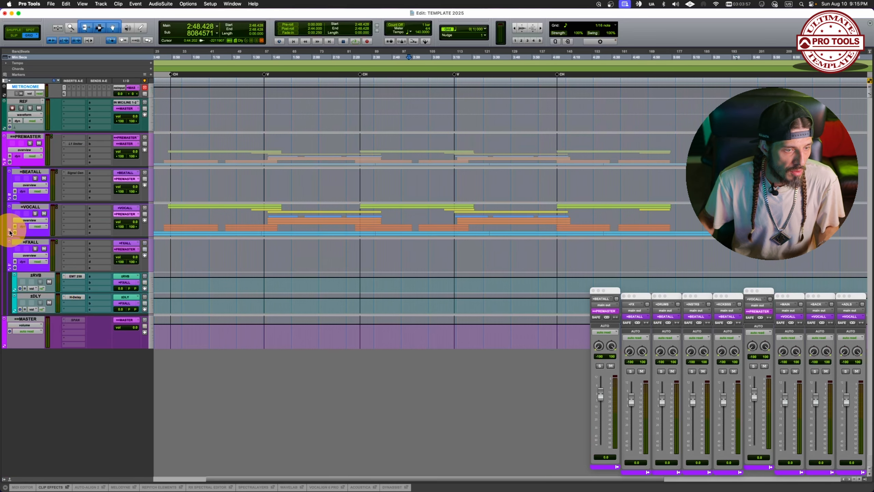
pyautogui.click(9, 267)
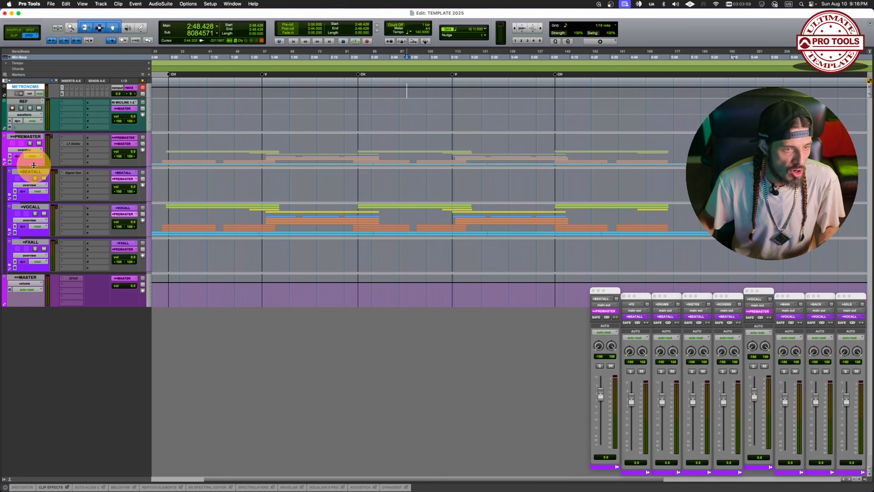
# Step: Review the BEATALL and VOCALL folders, including the vocal tracks and the MAIN and ADLS subgroups within VOCALL
pyautogui.click(32, 170)
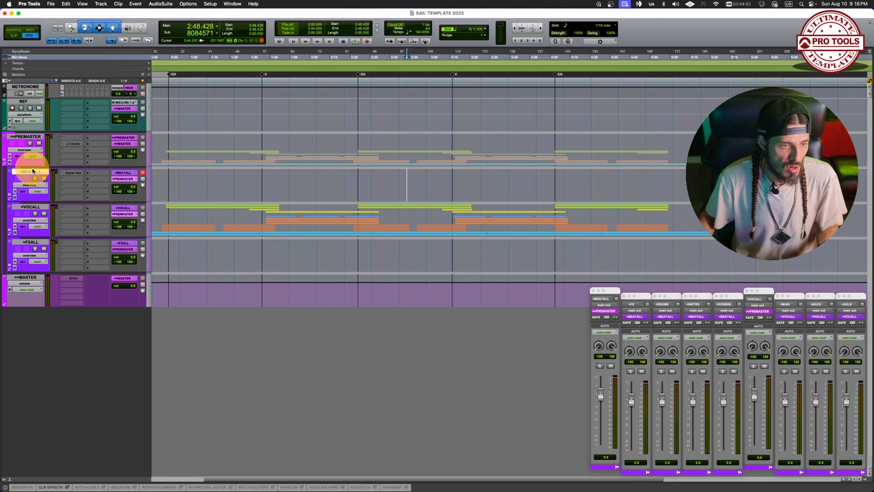
pyautogui.moveTo(33, 170); pyautogui.dragTo(33, 202)
pyautogui.click(33, 208)
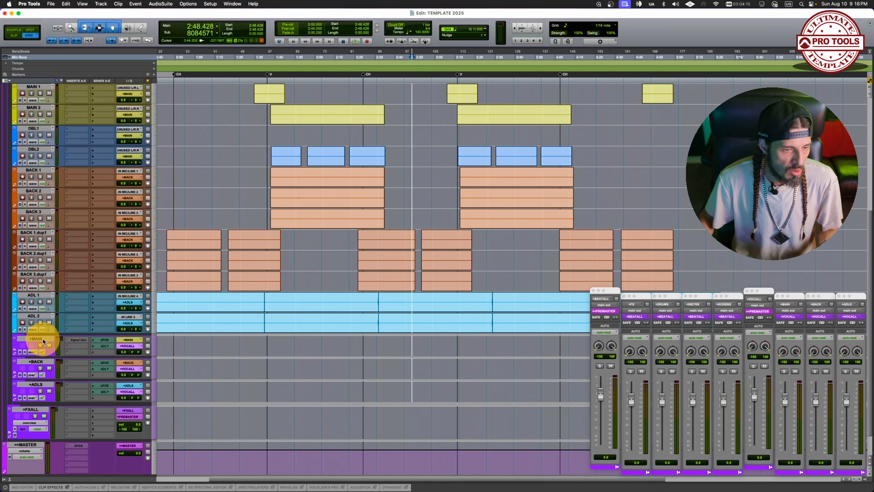
pyautogui.click(42, 338)
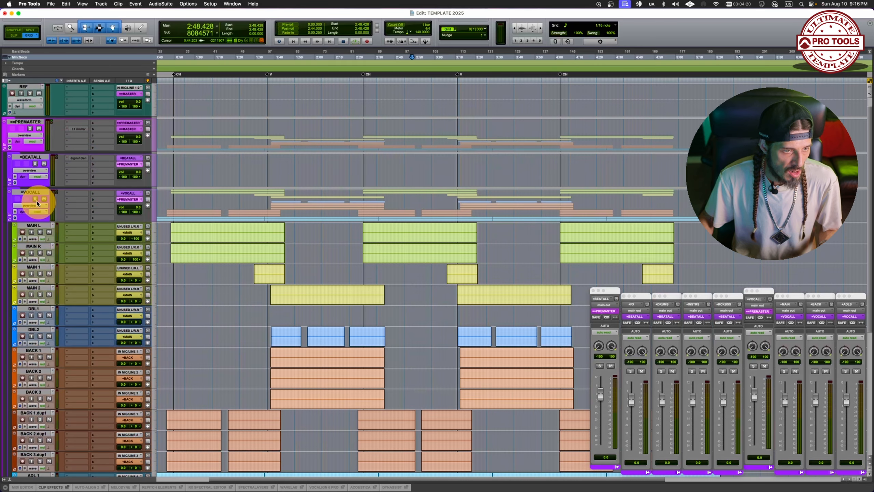
pyautogui.scroll(-5, 41, 286)
pyautogui.scroll(-3, 43, 301)
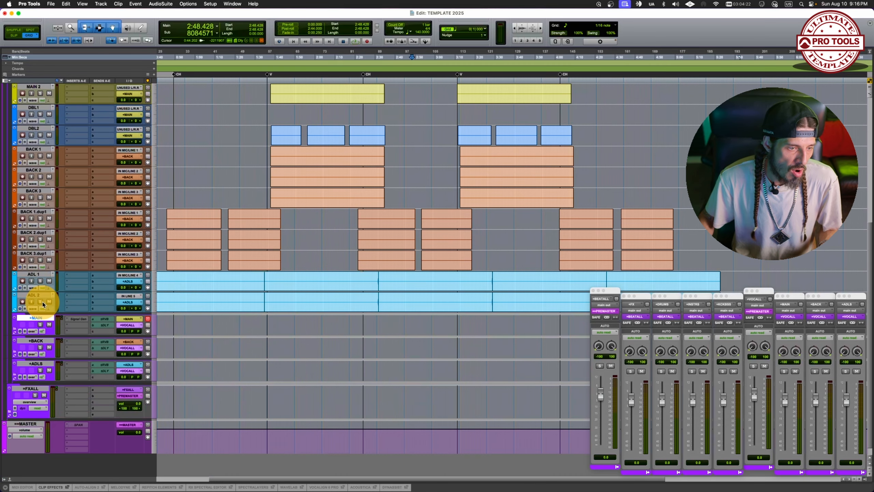
pyautogui.click(36, 365)
pyautogui.scroll(10, 29, 312)
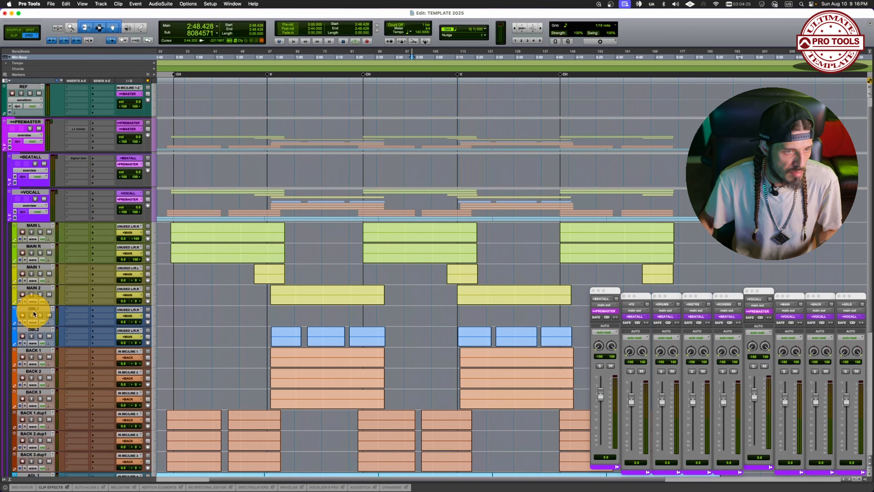
# Step: Collapse the VOCALL folder and expand BEATALL to inspect its subfolders, briefly checking the tracks inside FX
pyautogui.click(10, 217)
pyautogui.click(9, 195)
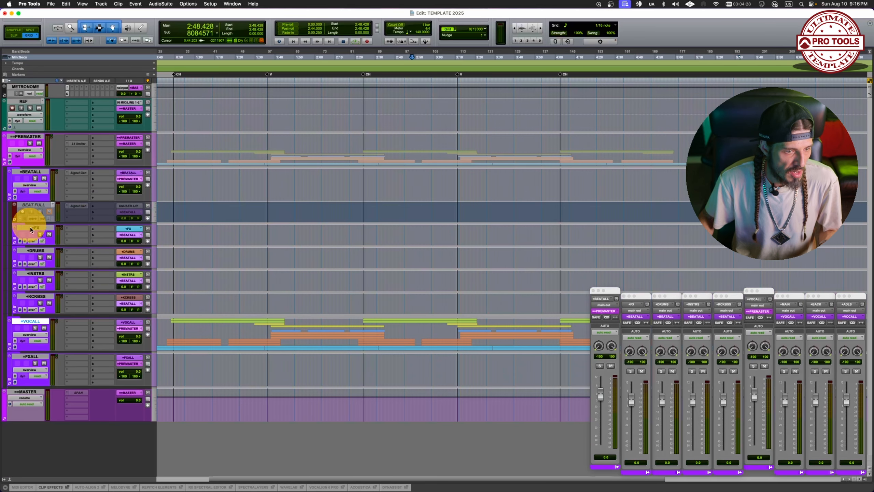
pyautogui.click(36, 296)
pyautogui.click(36, 273)
pyautogui.click(38, 228)
pyautogui.click(14, 239)
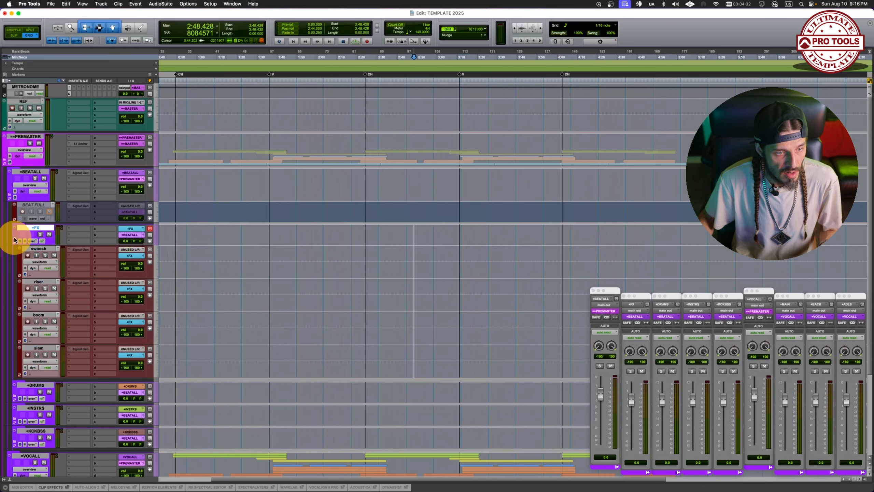
pyautogui.click(14, 240)
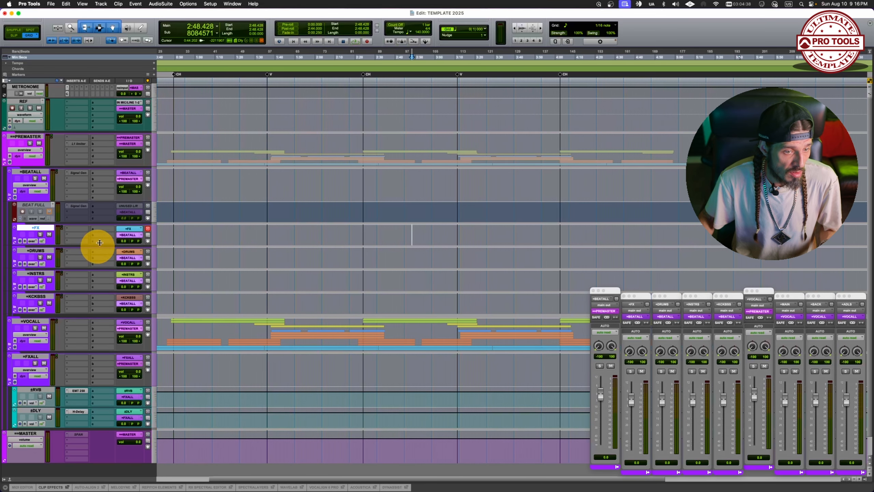
# Step: Assign the FX folder's first send to the stereo bus ±RVB and copy that send to DRUMS, INSTRS and KCKBSS
pyautogui.click(100, 228)
pyautogui.click(192, 276)
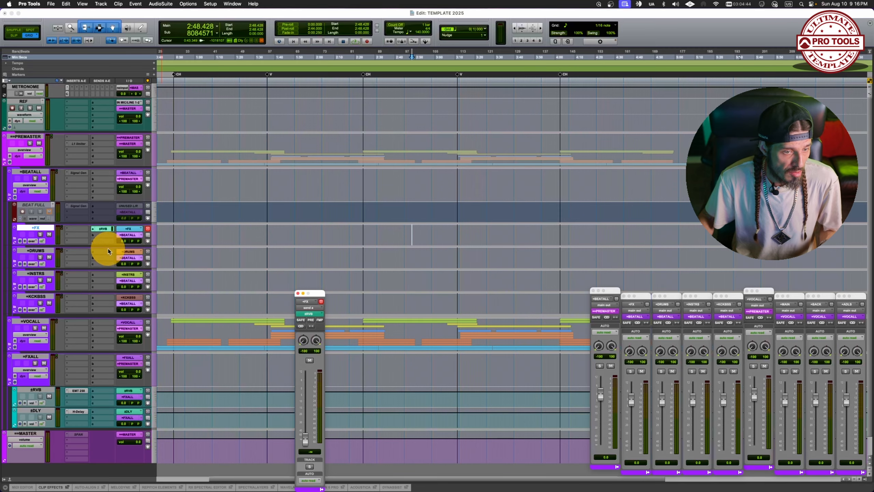
pyautogui.moveTo(105, 242); pyautogui.dragTo(104, 252)
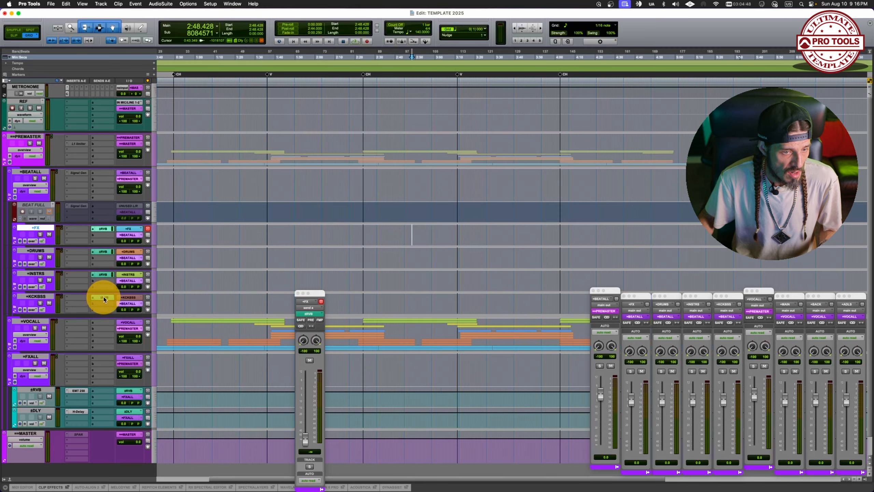
pyautogui.moveTo(104, 299); pyautogui.dragTo(104, 299)
# Step: Assign the FX folder's second send to the stereo bus ±DLY
pyautogui.click(104, 234)
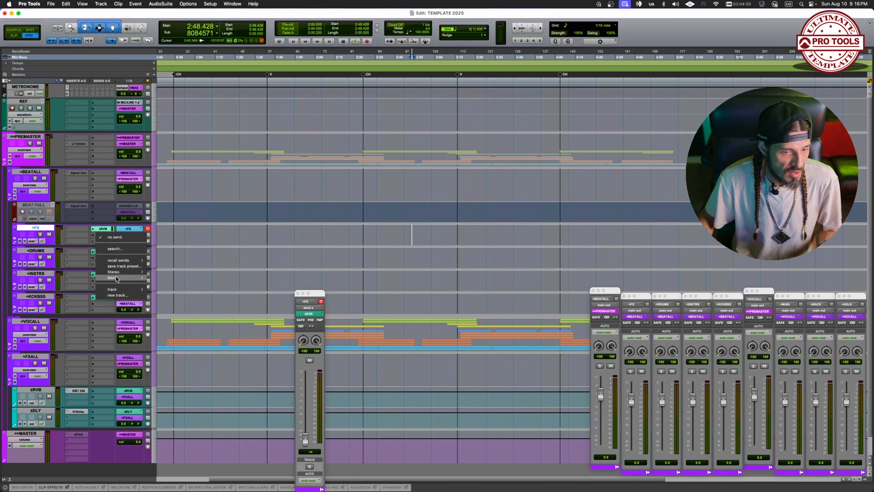
pyautogui.moveTo(117, 278)
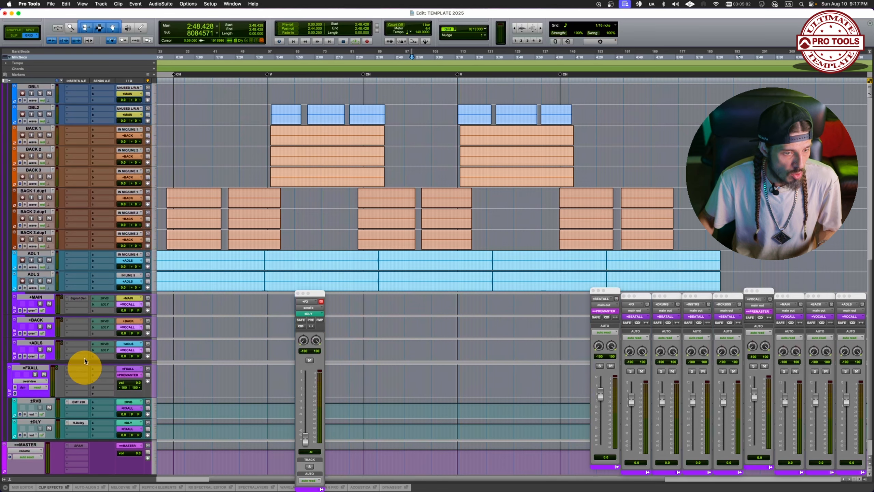
pyautogui.scroll(9, 102, 331)
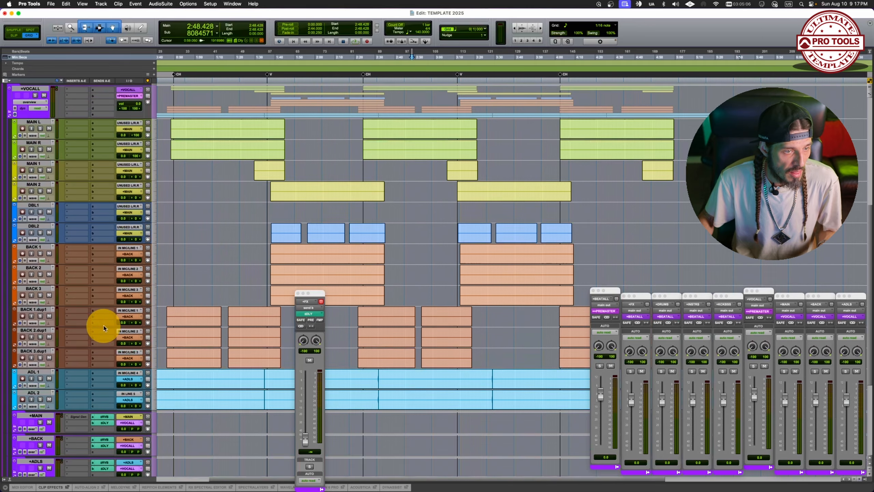
# Step: Collapse the VOCALL and BEATALL folders so only the main groups and the effects tracks are listed
pyautogui.click(9, 183)
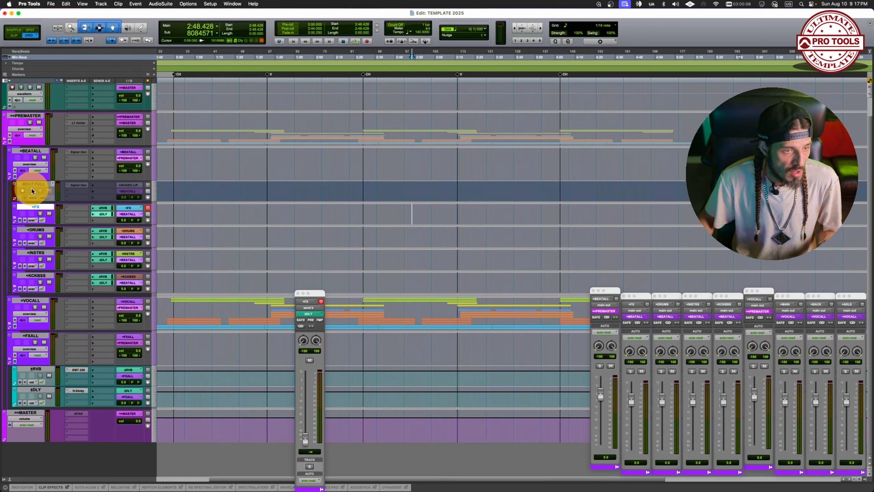
pyautogui.scroll(1, 28, 192)
pyautogui.click(11, 182)
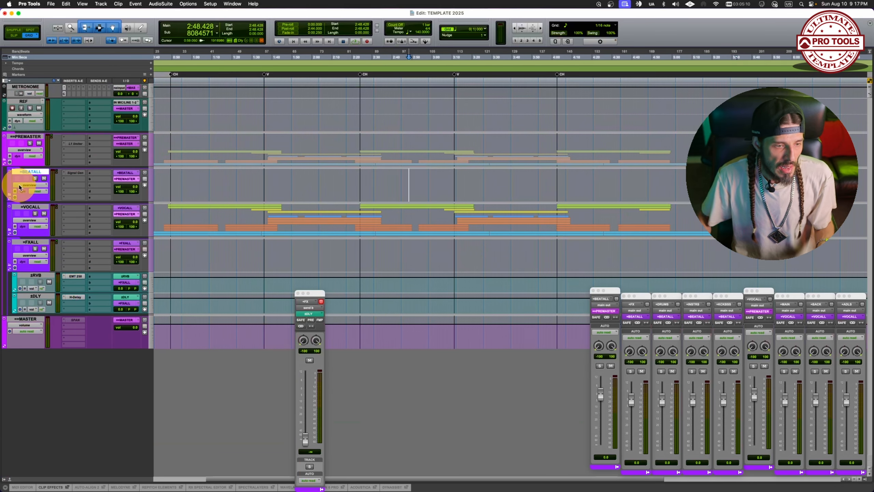
# Step: Open FXALL's output fader window beside the BEATALL fader and toggle its mute and solo controls
pyautogui.click(131, 256)
pyautogui.moveTo(24, 12); pyautogui.dragTo(579, 292)
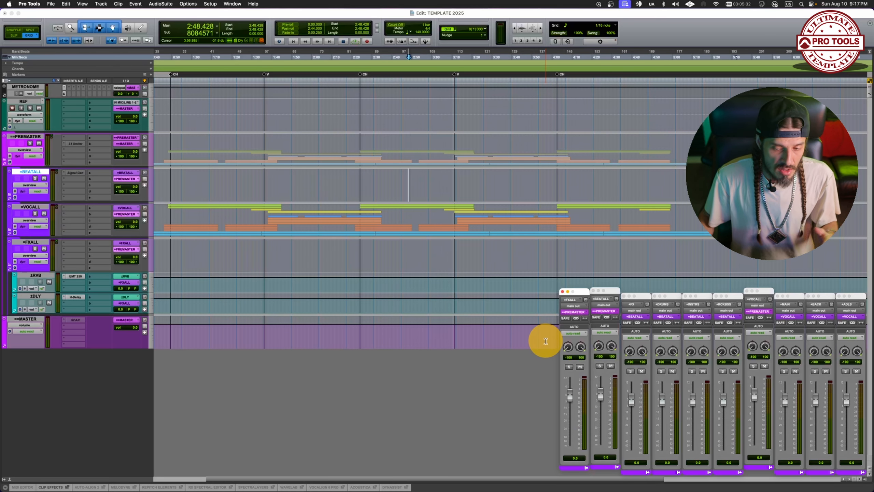
pyautogui.click(579, 367)
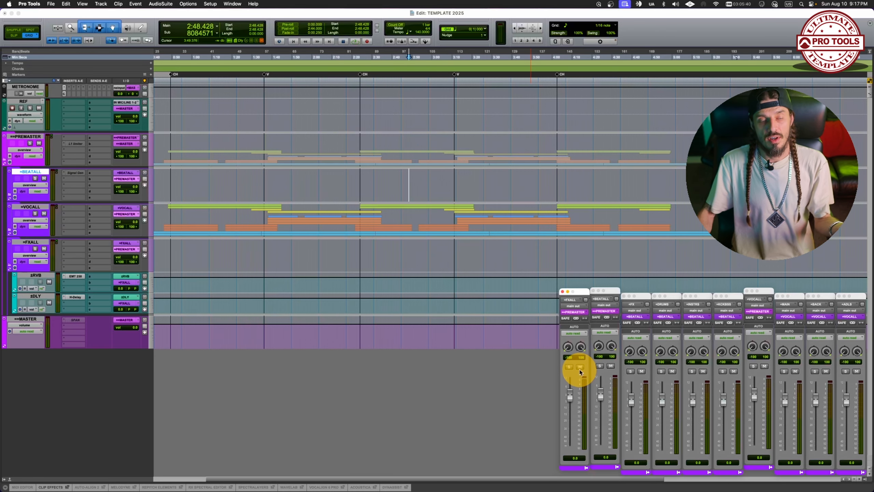
pyautogui.click(570, 367)
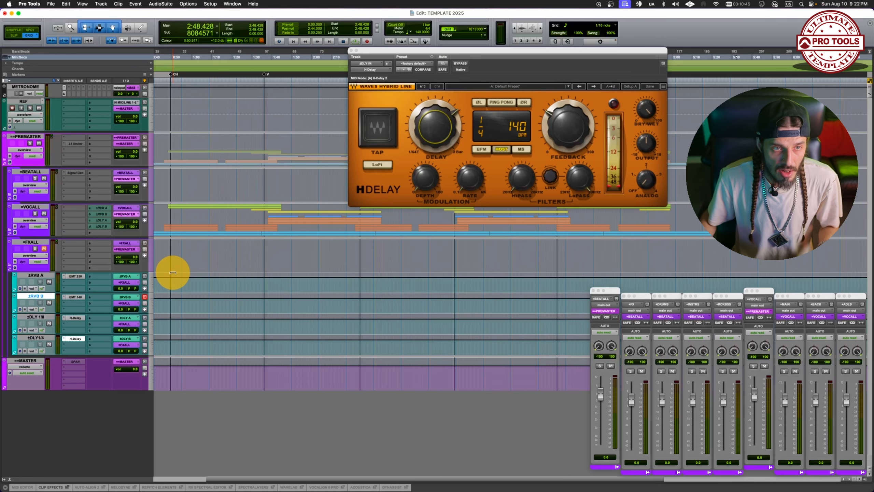
# Step: Create two new mono bus paths in the I/O Setup for sidechaining, named SC V and SC KCK
pyautogui.click(188, 4)
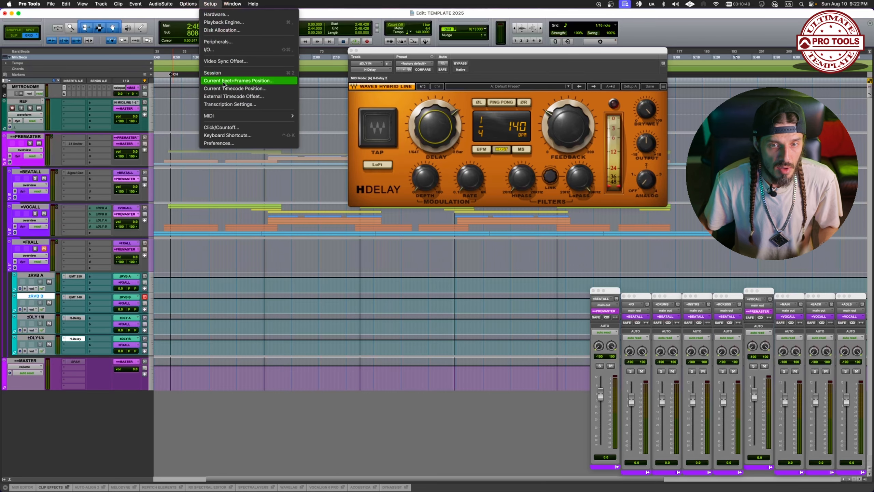
pyautogui.click(220, 49)
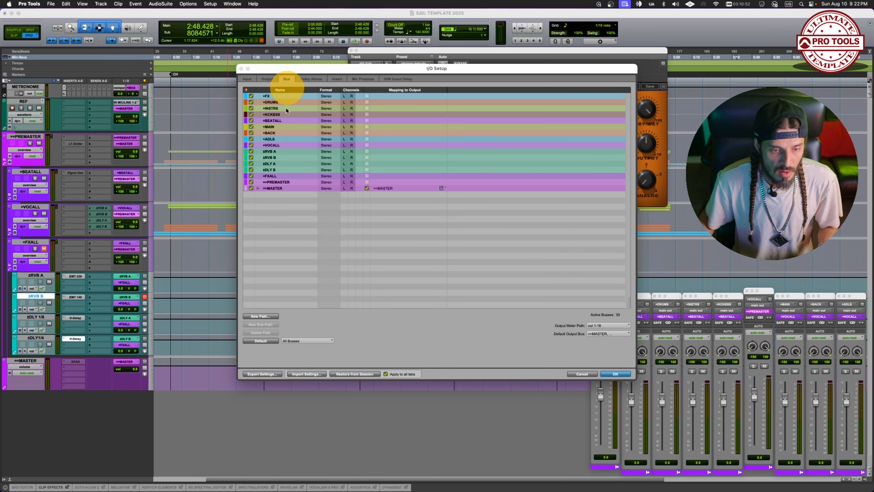
pyautogui.click(260, 316)
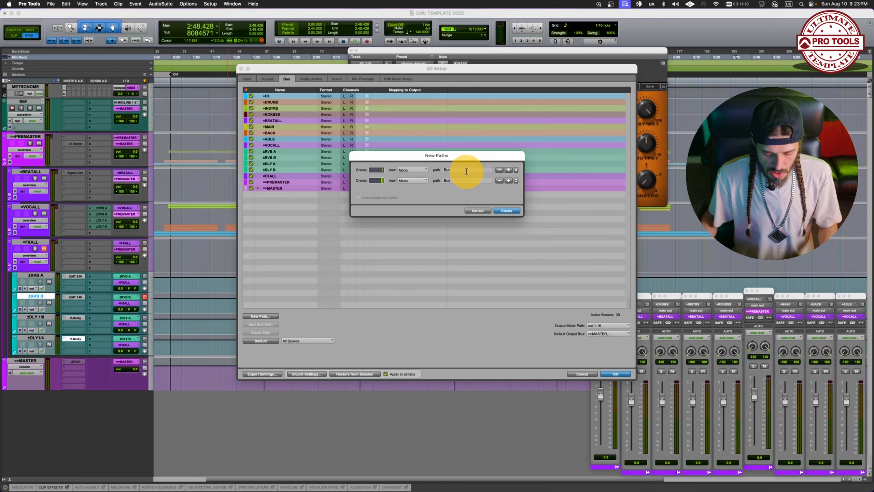
pyautogui.moveTo(466, 171); pyautogui.dragTo(425, 170)
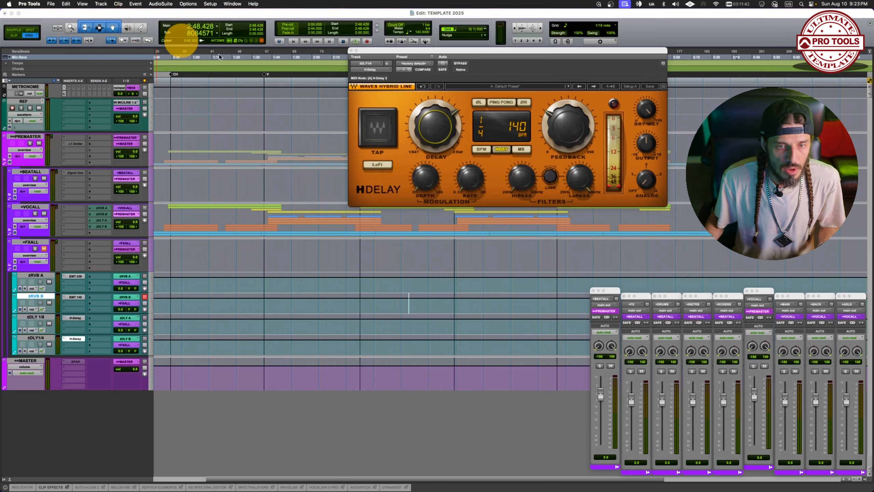
# Step: Create two mono Aux Input tracks named ±SC V and ±SC KCK, and close the H-Delay plug-in window
pyautogui.press('super+shift+n')
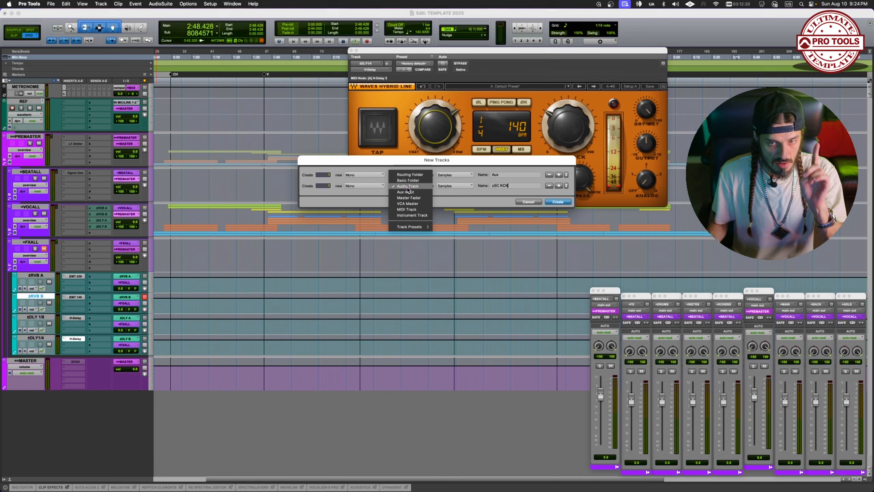
pyautogui.click(402, 192)
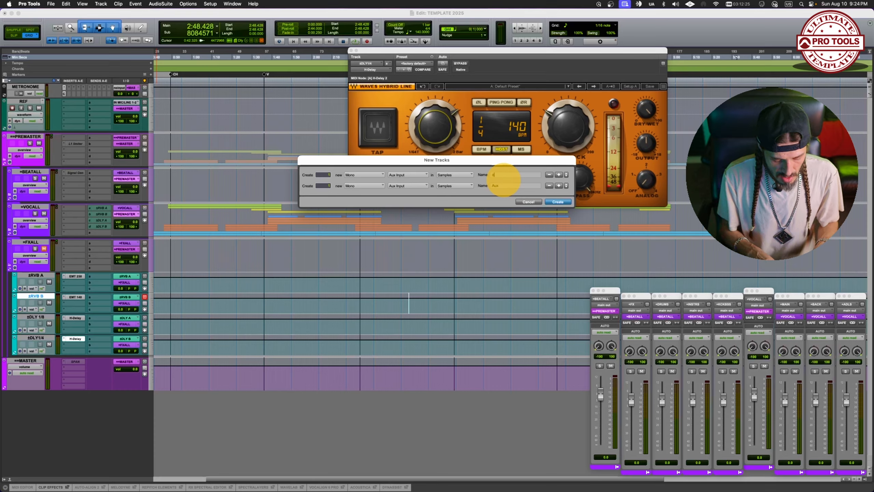
pyautogui.write('SC V')
pyautogui.doubleClick(512, 186)
pyautogui.write('±SC KCK')
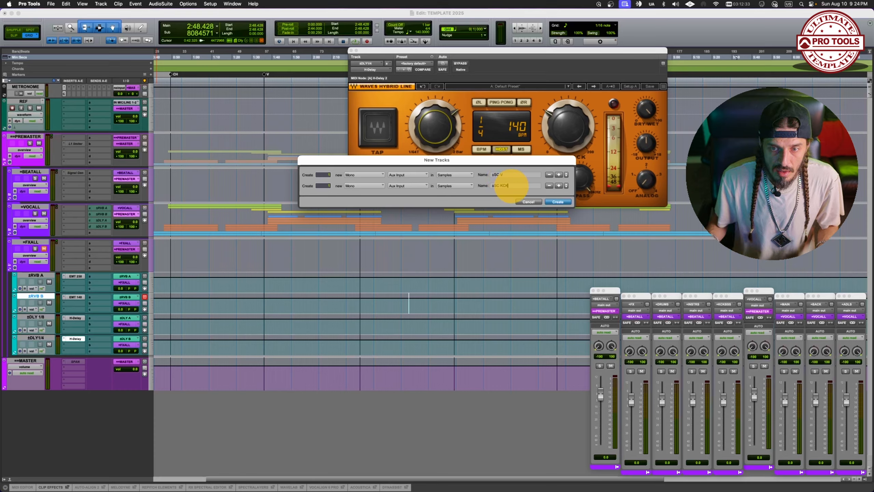
pyautogui.click(557, 202)
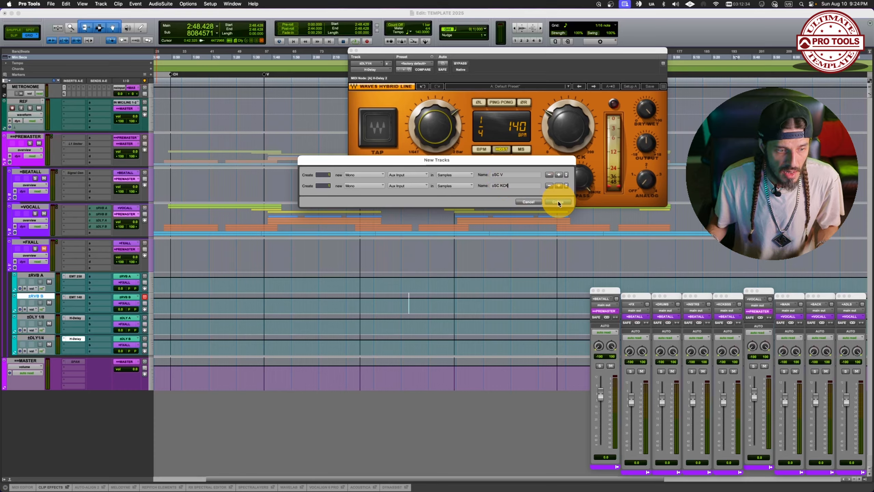
pyautogui.click(350, 50)
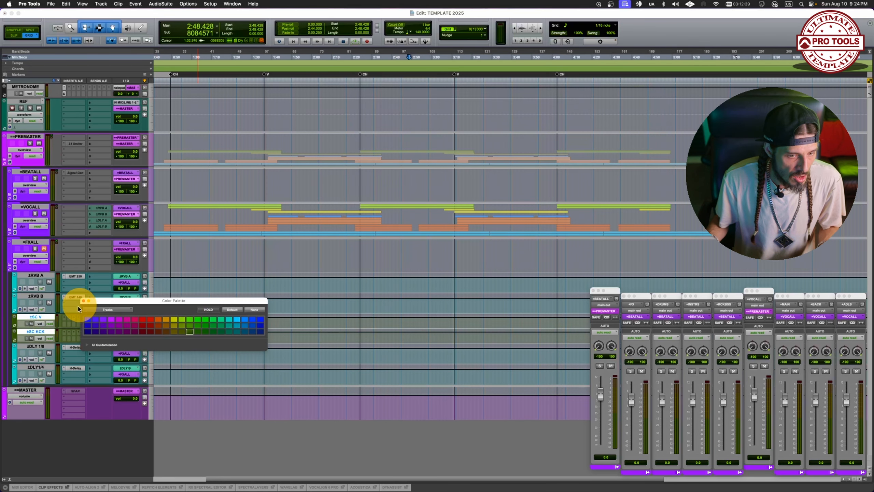
# Step: Remove the track color from ±SC V and ±SC KCK by setting it to None
pyautogui.click(189, 331)
pyautogui.click(254, 310)
pyautogui.click(83, 301)
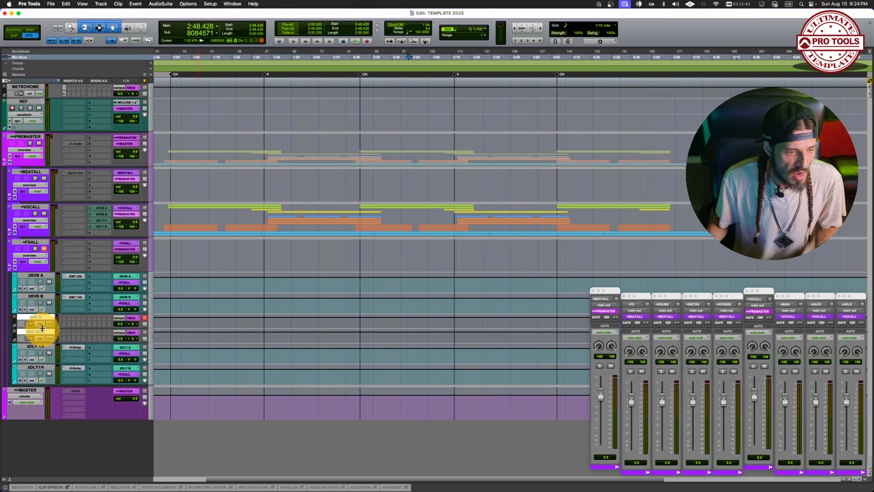
# Step: Enlarge the ±SC V and ±SC KCK tracks and set both of their outputs to no output
pyautogui.moveTo(40, 333); pyautogui.dragTo(41, 340)
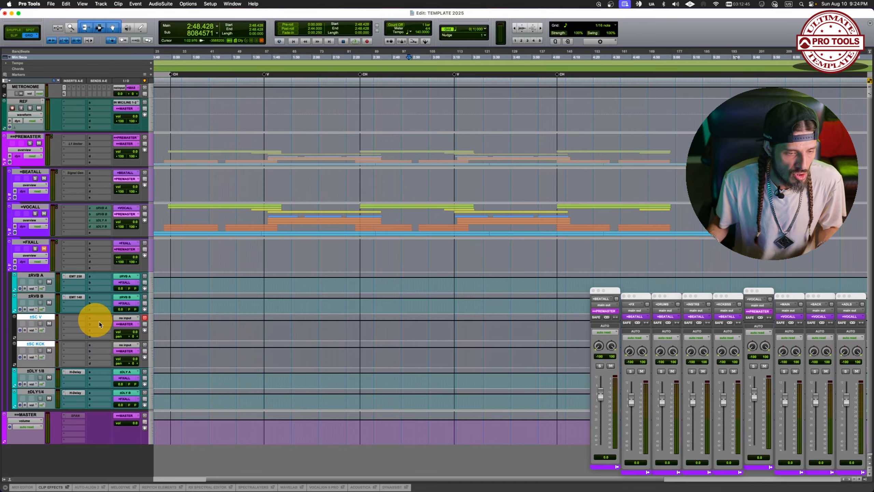
pyautogui.click(125, 325)
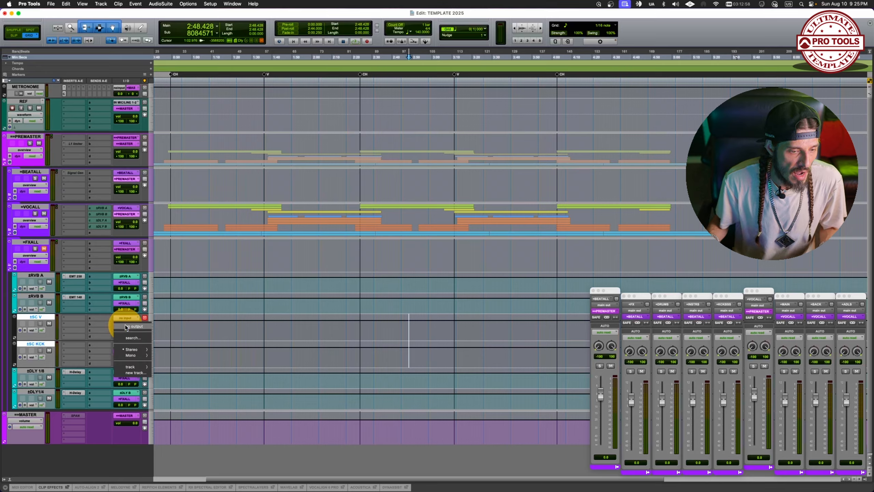
pyautogui.click(130, 326)
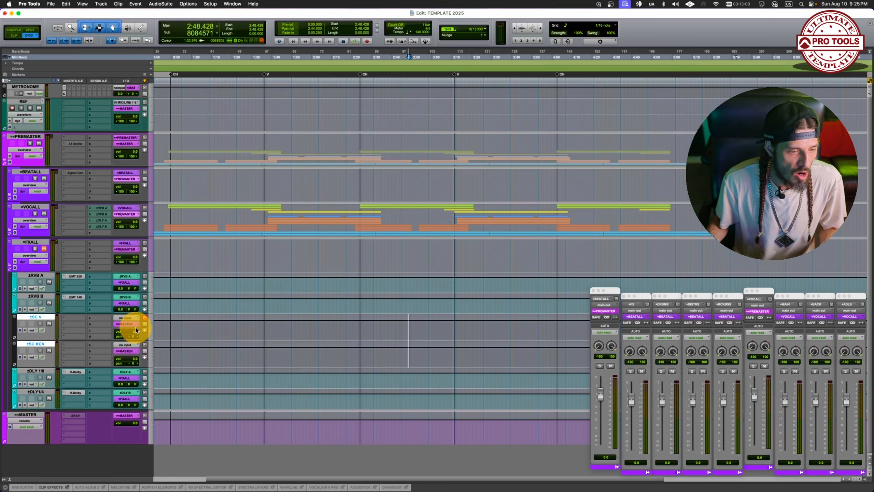
# Step: Move ±SC KCK into the BEATALL folder and ±SC V into the VOCALL folder
pyautogui.click(40, 345)
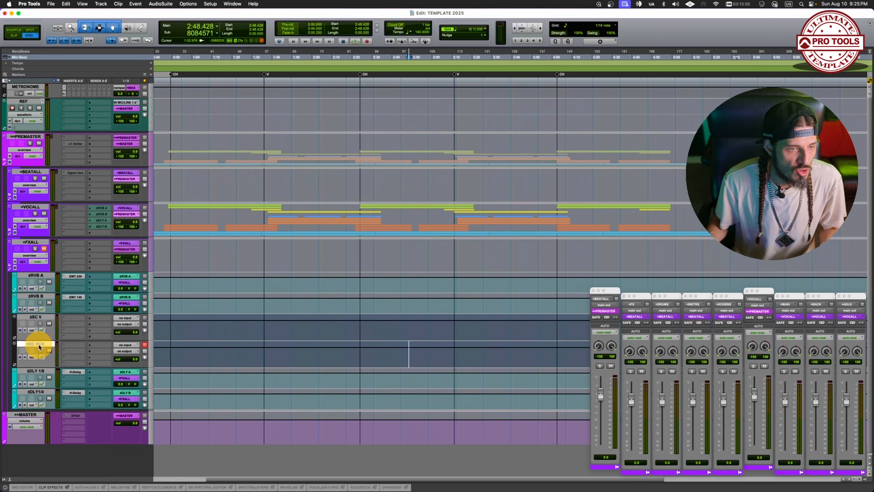
pyautogui.moveTo(39, 345); pyautogui.dragTo(32, 183)
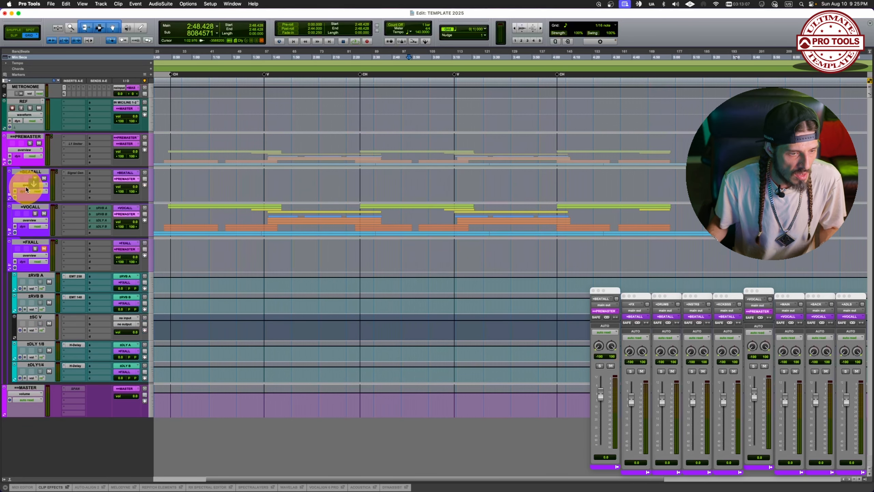
pyautogui.moveTo(31, 327); pyautogui.dragTo(35, 216)
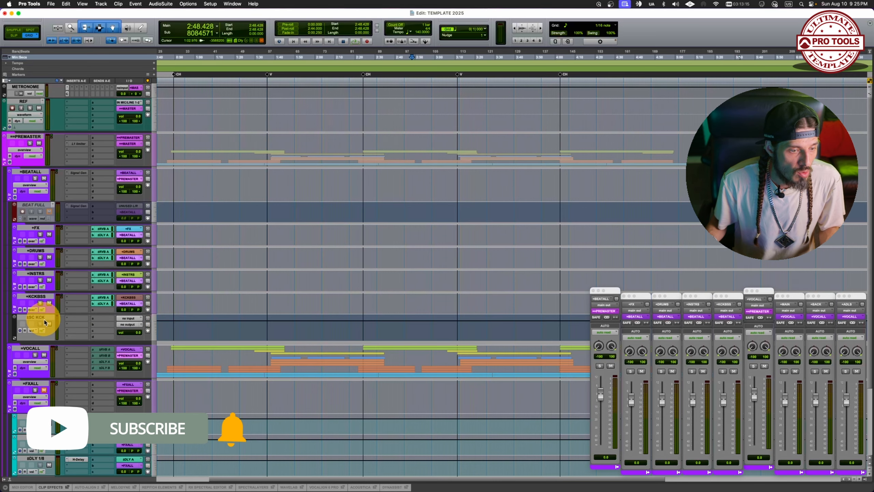
# Step: Expand the KCKBSS folder and add RCompressor as the second insert on the bss track
pyautogui.click(15, 304)
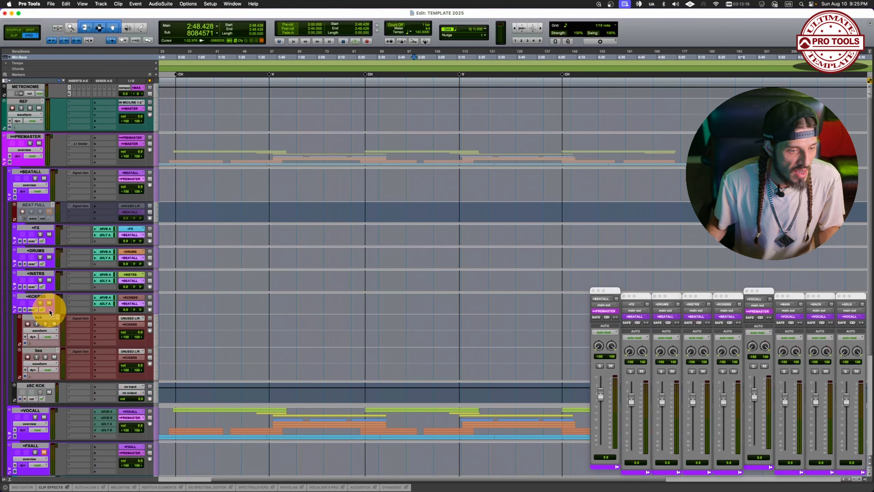
pyautogui.doubleClick(18, 326)
pyautogui.click(137, 351)
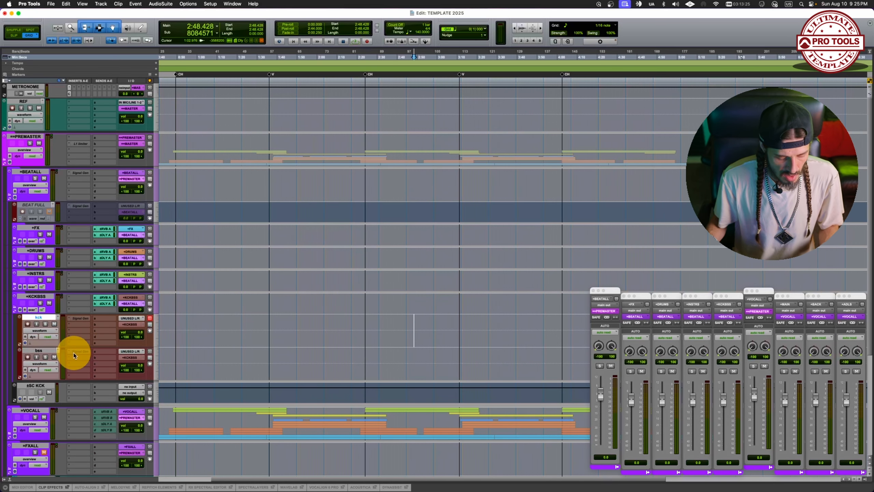
pyautogui.click(80, 358)
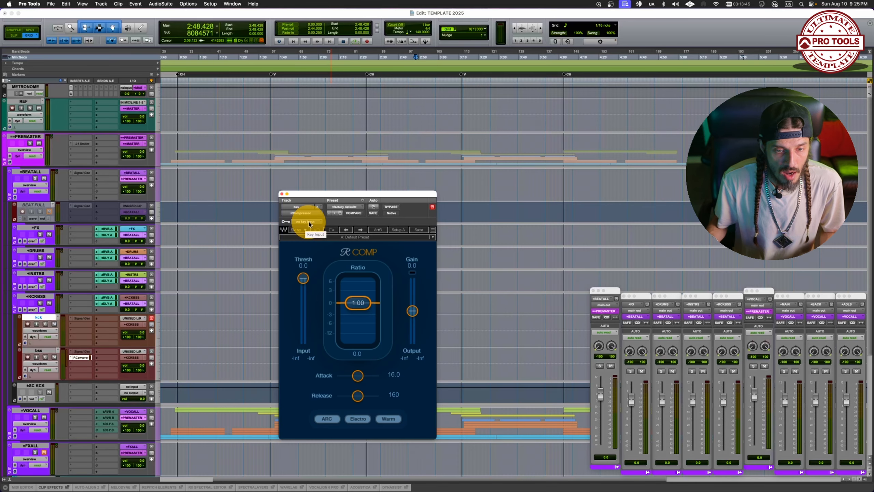
# Step: Set the bss RCompressor's key input to the mono SC KCK bus and close the plug-in window
pyautogui.click(309, 223)
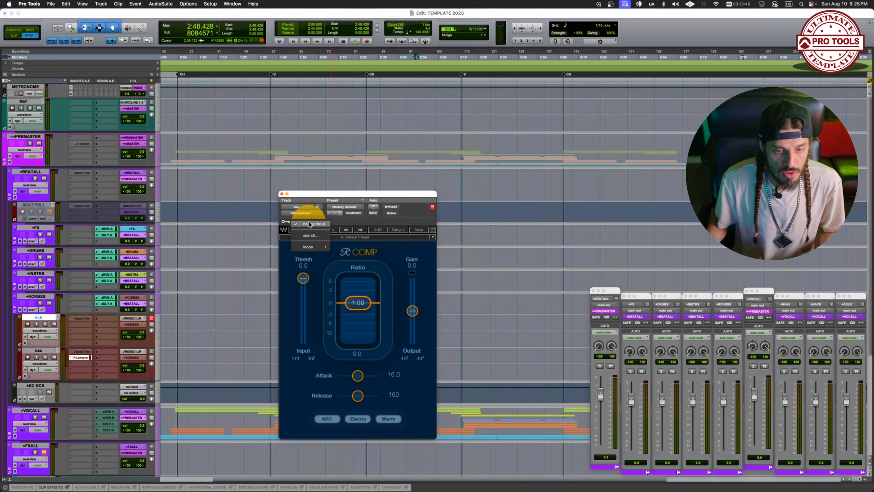
pyautogui.moveTo(316, 247)
pyautogui.moveTo(344, 254)
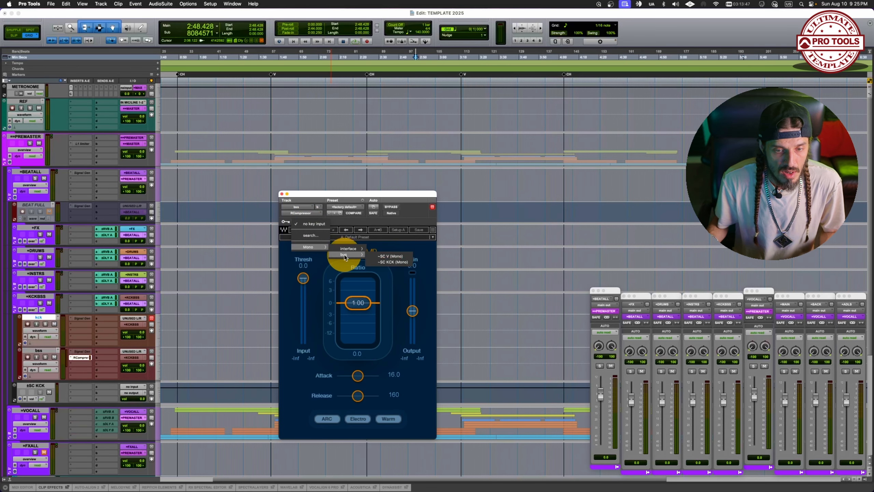
pyautogui.click(393, 263)
pyautogui.click(282, 194)
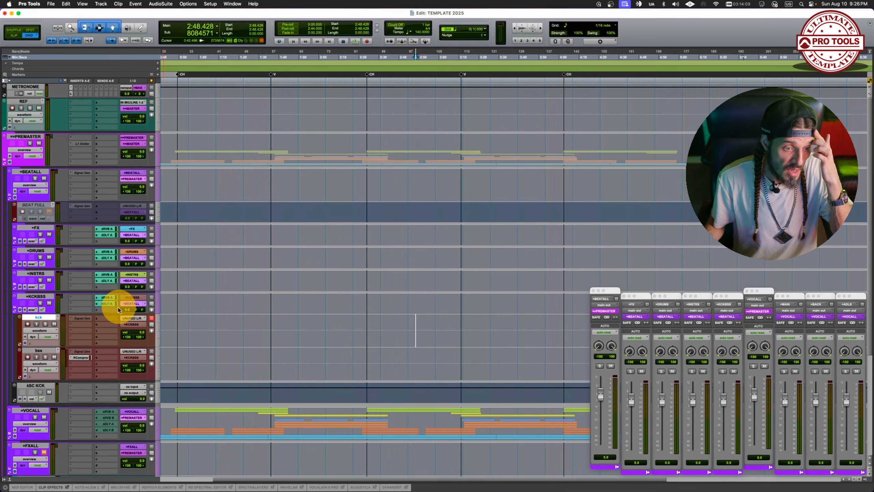
# Step: Assign the kck track's first send to the mono SC KCK bus
pyautogui.click(105, 322)
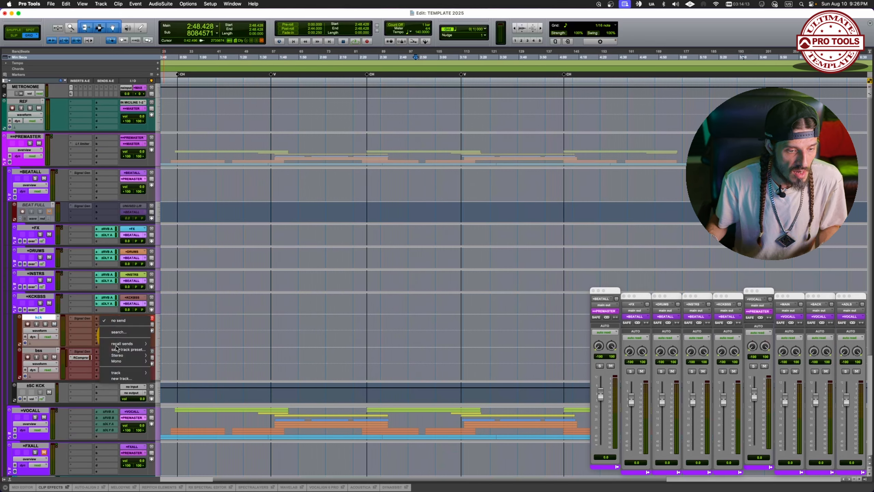
pyautogui.moveTo(127, 363)
pyautogui.moveTo(167, 368)
pyautogui.click(202, 377)
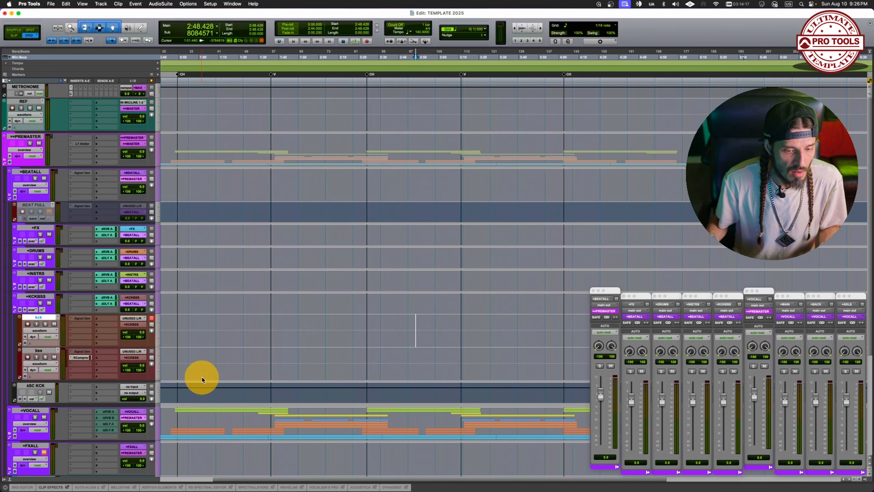
pyautogui.click(43, 318)
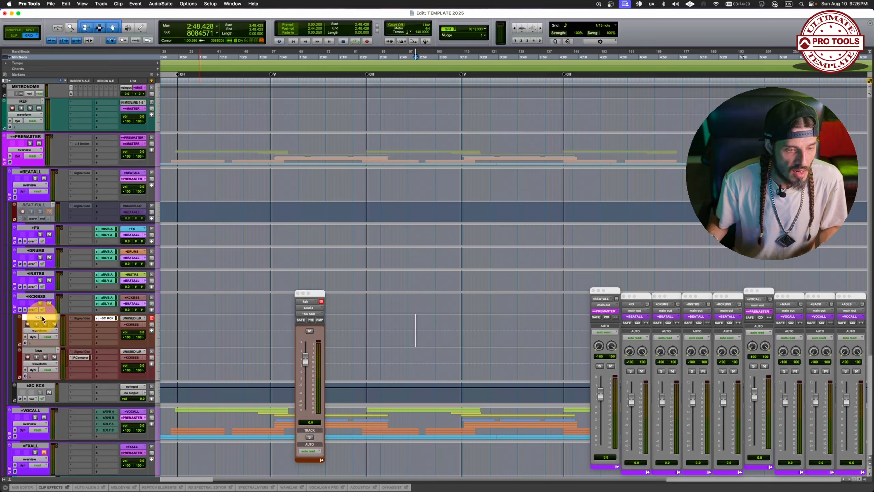
pyautogui.click(107, 319)
pyautogui.click(107, 319)
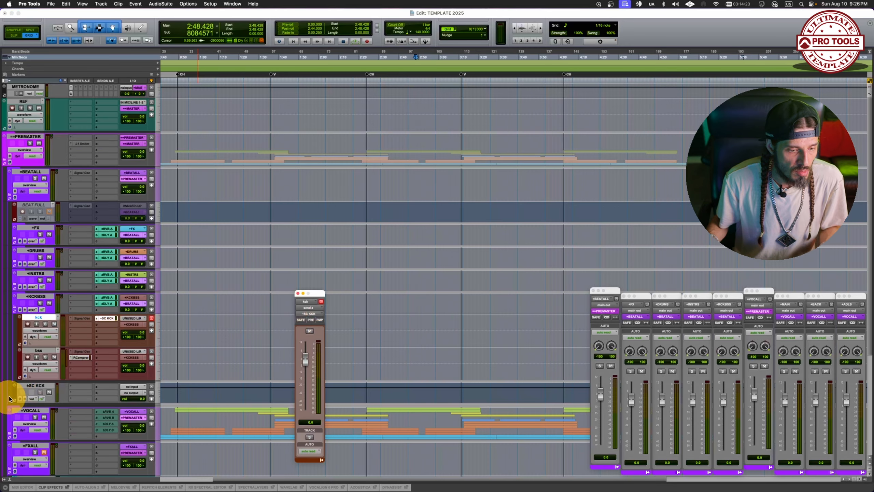
# Step: Reduce the ±SC KCK track's height and load the RR OPTO KCKTRANSF preset in the bss track's RCompressor
pyautogui.click(46, 386)
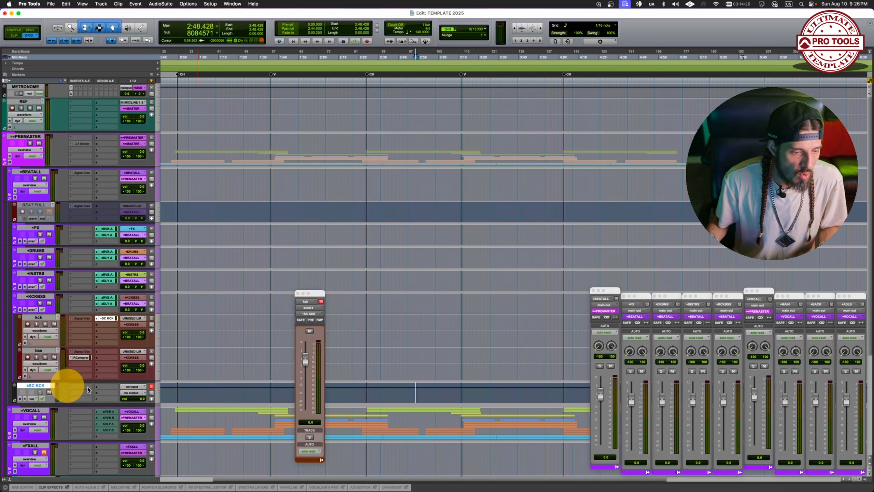
pyautogui.moveTo(45, 404)
pyautogui.mouseDown()
pyautogui.moveTo(39, 388)
pyautogui.moveTo(35, 395)
pyautogui.mouseUp()
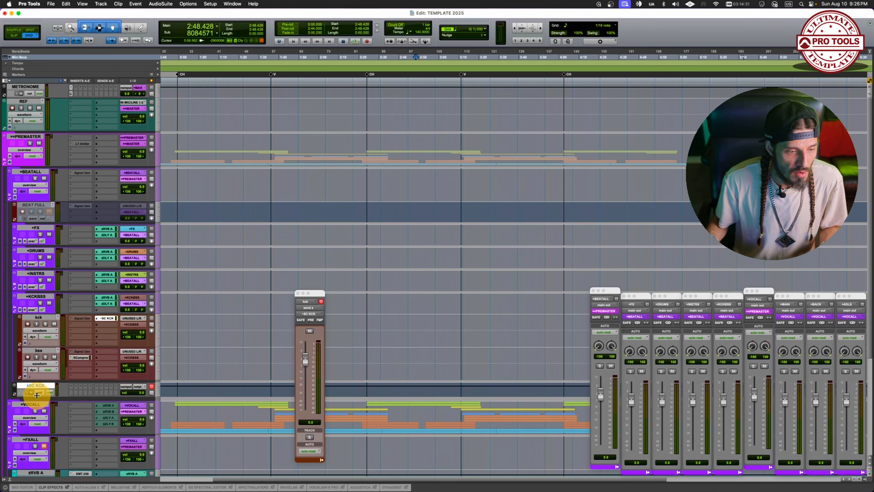
pyautogui.click(81, 357)
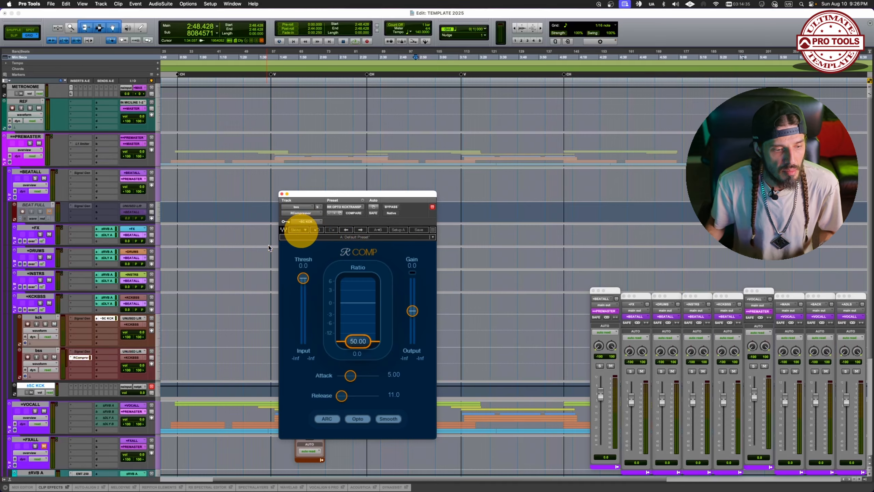
pyautogui.click(39, 350)
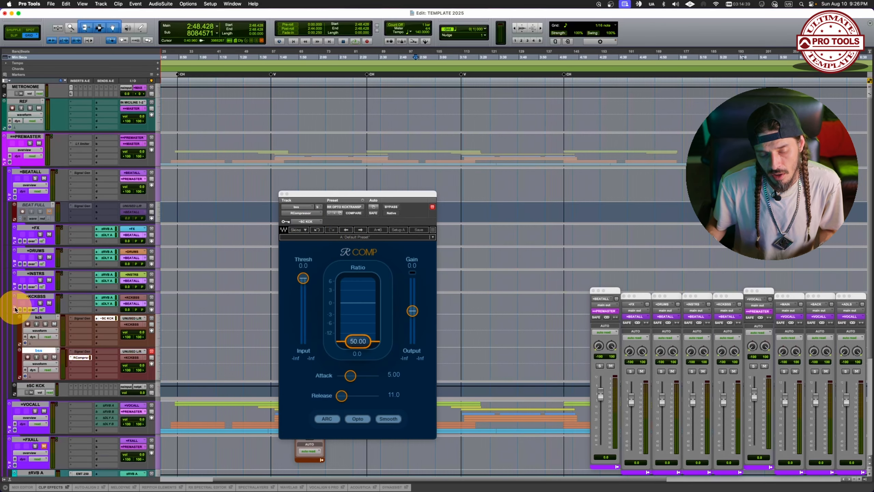
# Step: Collapse the KCKBSS and BEATALL folders and close the bss RCompressor window
pyautogui.click(15, 301)
pyautogui.click(282, 195)
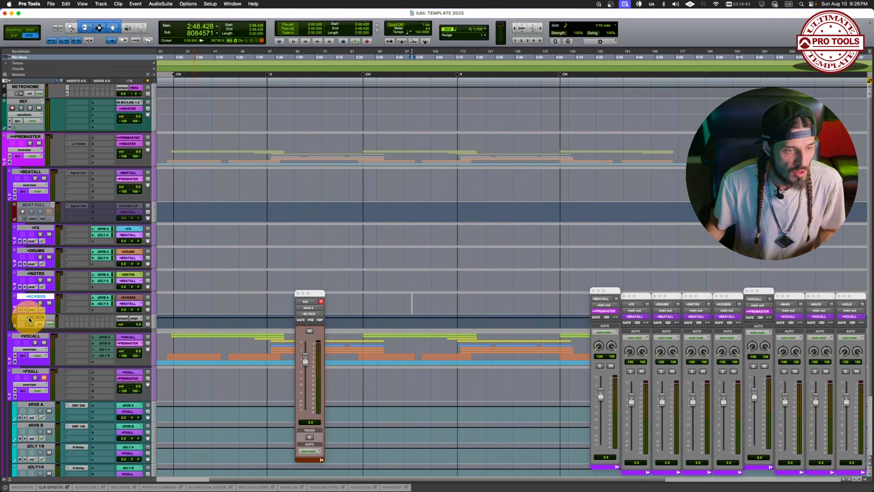
pyautogui.click(9, 233)
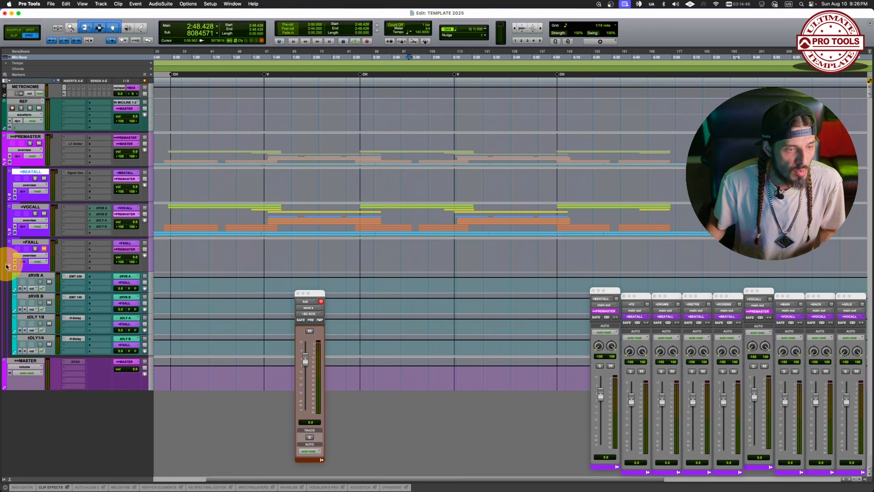
# Step: Expand the VOCALL folder, assign the +MAIN track's send F to the mono SC V bus, and close the send window
pyautogui.click(9, 207)
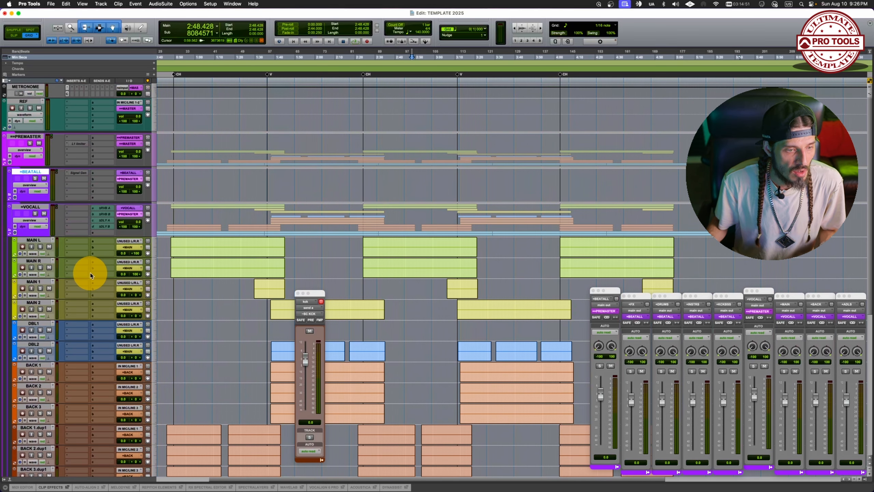
pyautogui.click(35, 239)
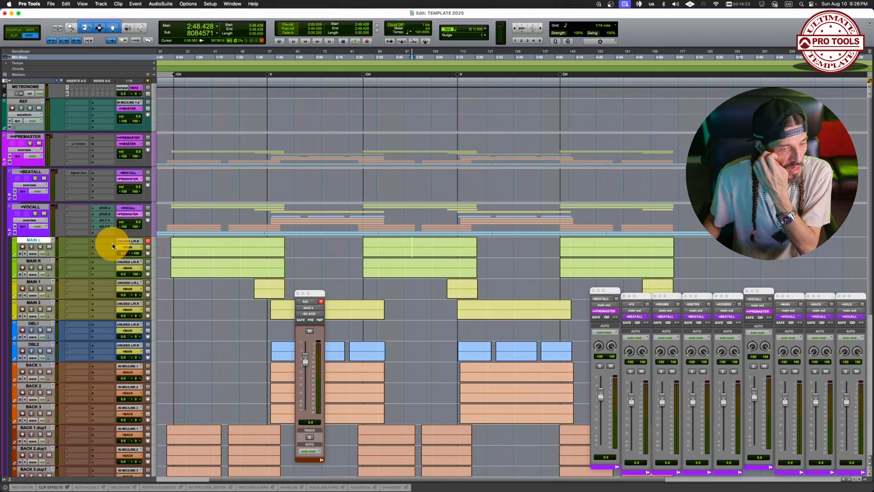
pyautogui.scroll(-4, 79, 300)
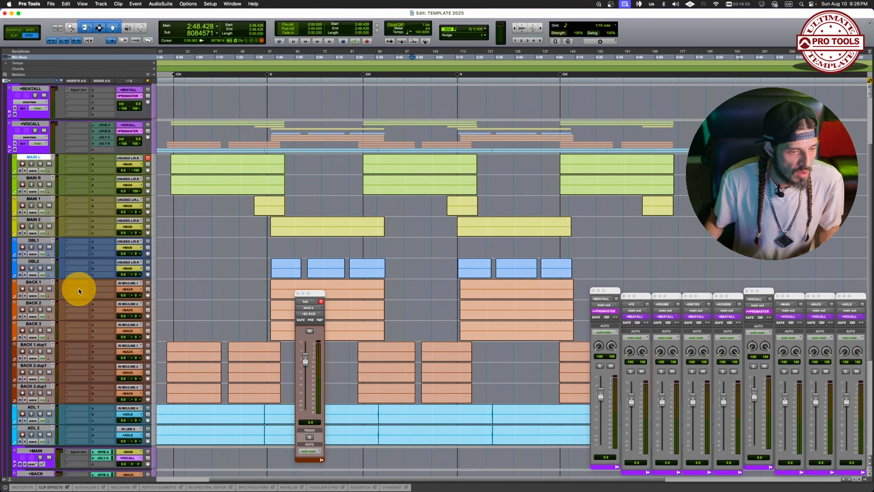
pyautogui.scroll(-6, 78, 291)
pyautogui.click(36, 316)
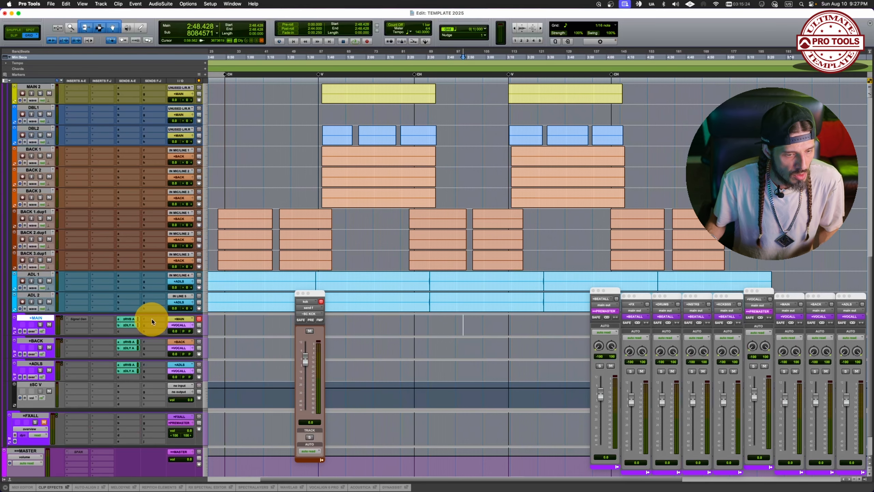
pyautogui.click(152, 321)
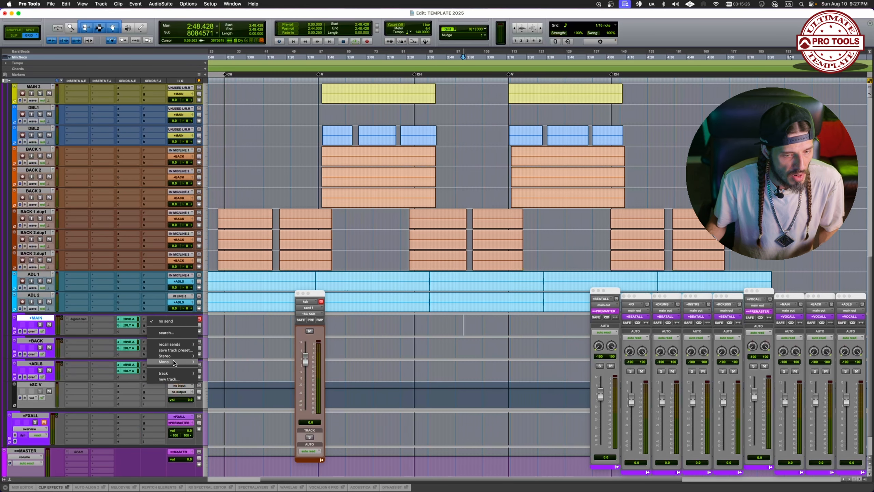
pyautogui.click(247, 374)
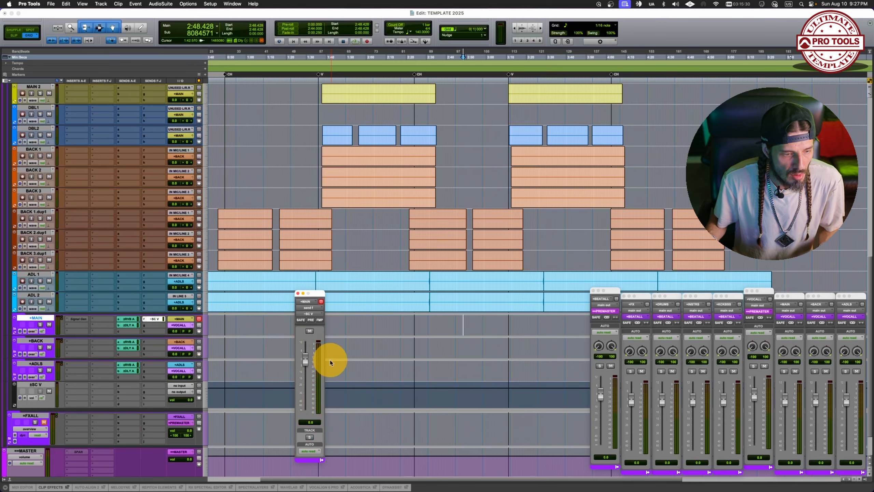
pyautogui.click(298, 293)
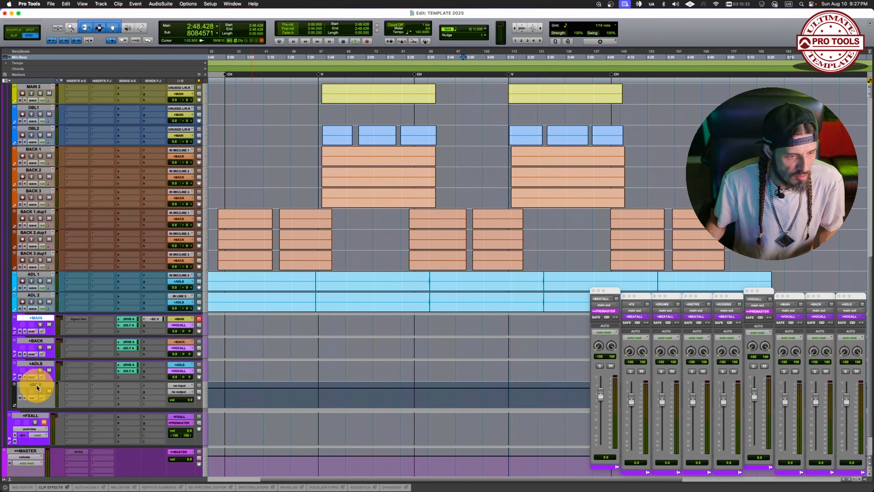
# Step: Reduce the ±SC V track's height and collapse the VOCALL folder
pyautogui.click(35, 384)
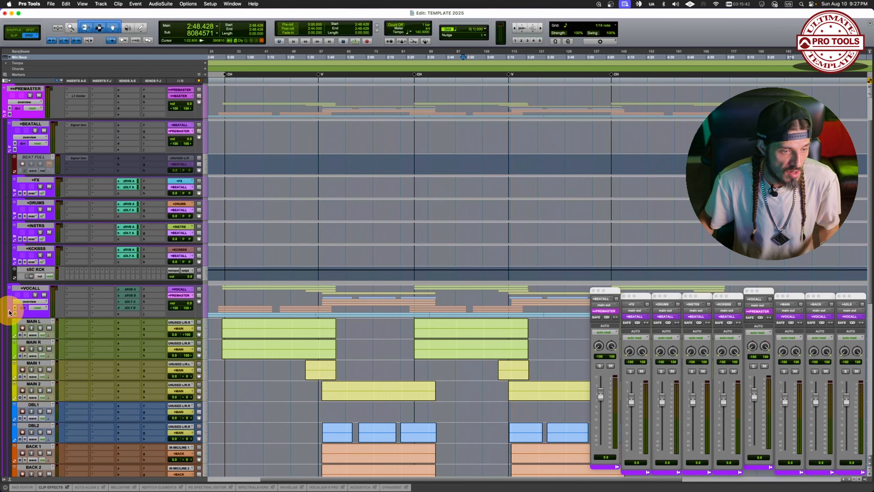
pyautogui.click(9, 311)
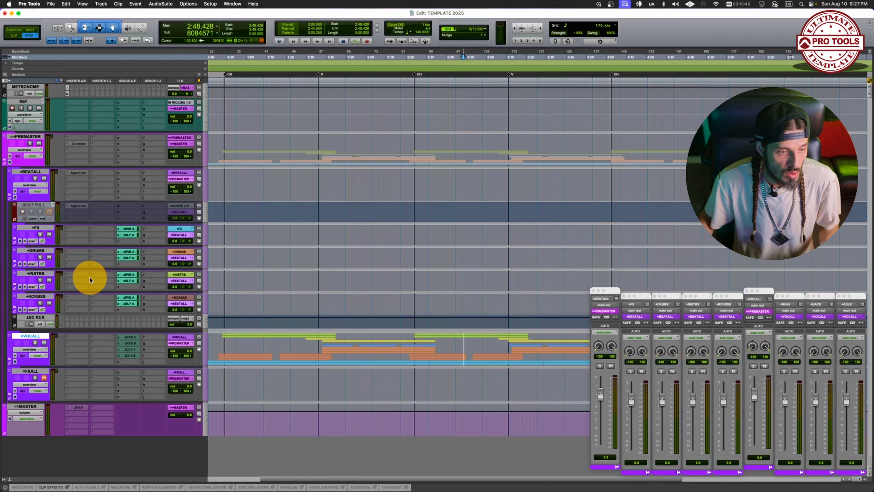
# Step: Expand the KCKBSS folder, copy the bss track's RCompressor to the first insert of +INSTRS, and open the copy
pyautogui.click(14, 309)
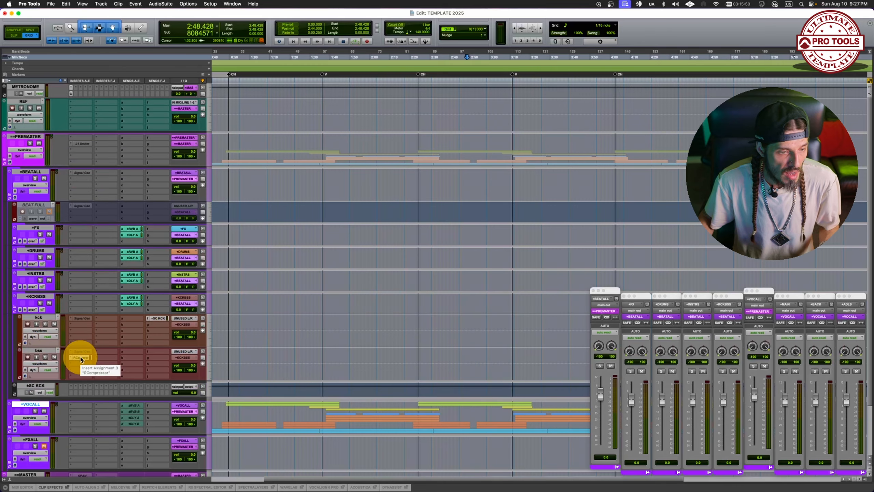
pyautogui.moveTo(81, 358); pyautogui.dragTo(81, 277)
pyautogui.click(81, 277)
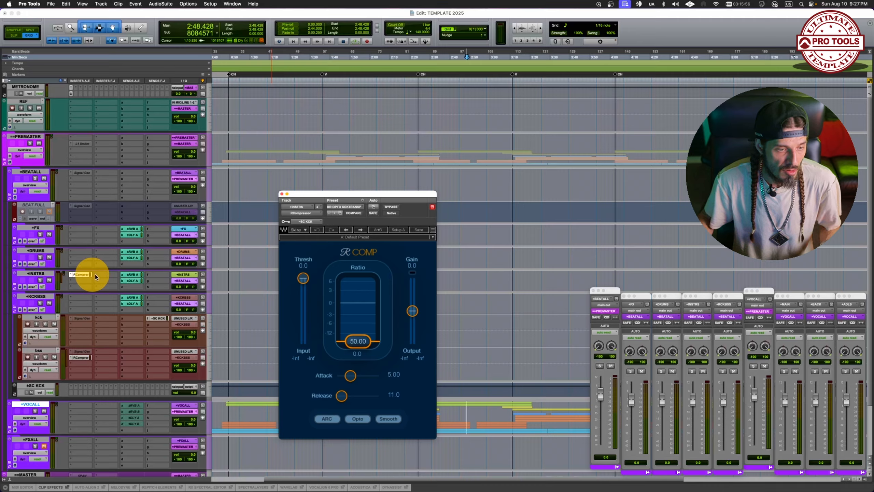
# Step: Set the +INSTRS RCompressor's key input to the SC V bus and close the plug-in window
pyautogui.click(306, 221)
pyautogui.moveTo(308, 238)
pyautogui.moveTo(343, 247)
pyautogui.click(392, 249)
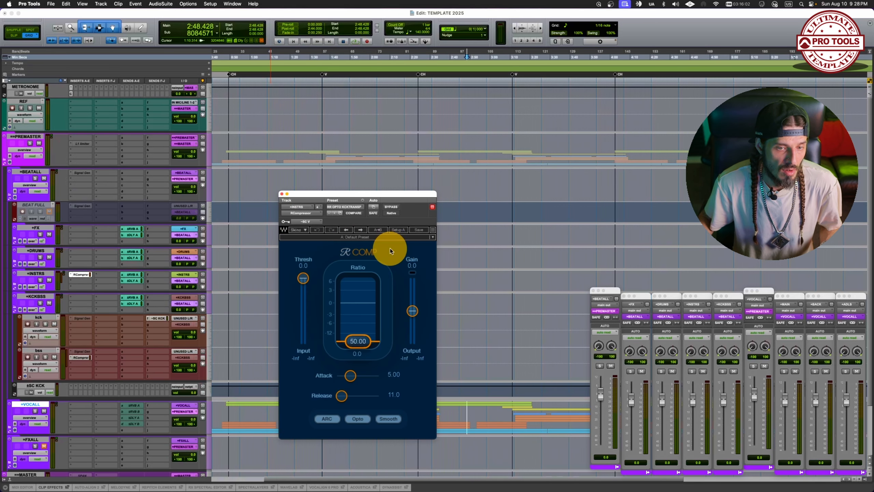
pyautogui.click(281, 194)
# Step: Expand the FXALL folder and copy the +INSTRS RCompressor to insert F on ±RVB A, ±RVB B, ±DLY 1/8 and ±DLY1/4
pyautogui.scroll(-3, 103, 224)
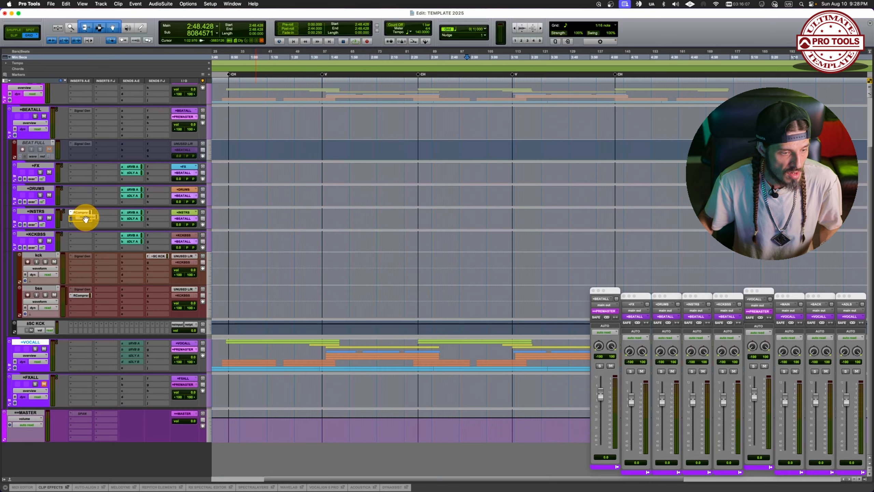
pyautogui.click(9, 400)
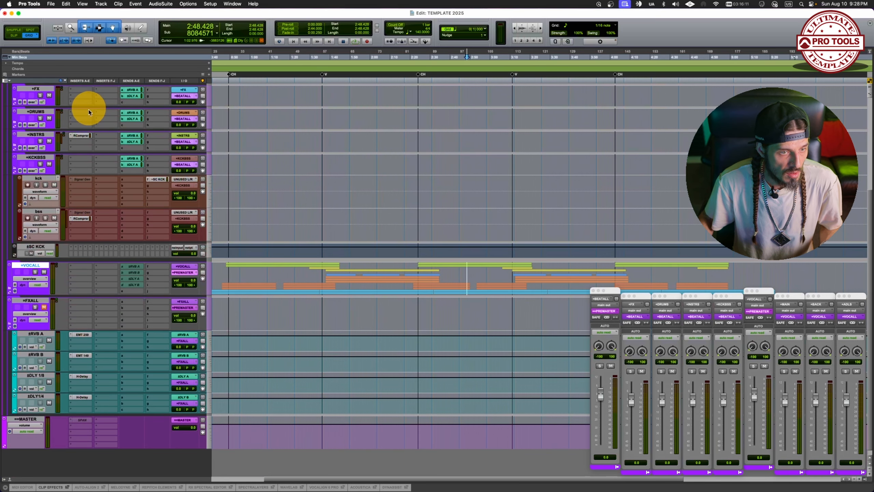
pyautogui.moveTo(74, 138); pyautogui.dragTo(107, 337)
pyautogui.moveTo(106, 334); pyautogui.dragTo(103, 356)
pyautogui.moveTo(106, 355); pyautogui.dragTo(103, 376)
pyautogui.moveTo(106, 375); pyautogui.dragTo(105, 396)
pyautogui.click(107, 335)
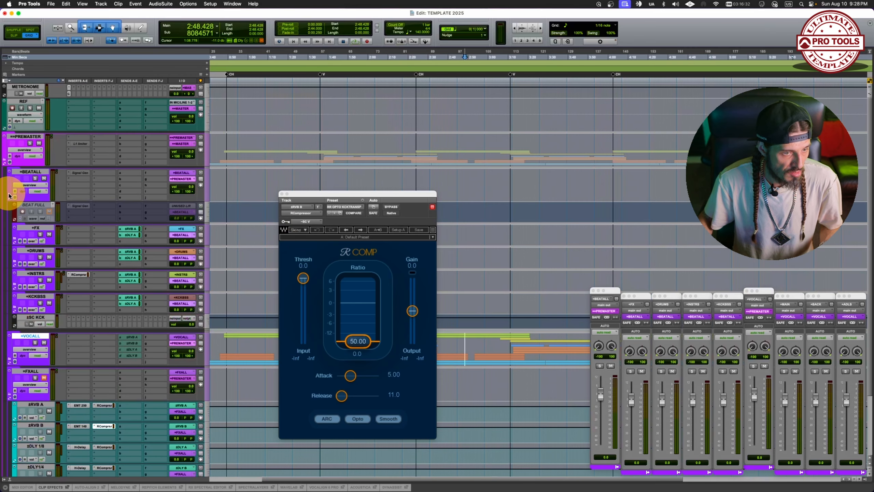
# Step: Expand the VOCALL folder and try moving the SC V send from the +MAIN track to MAIN L
pyautogui.click(10, 233)
pyautogui.click(10, 231)
pyautogui.scroll(-5, 31, 235)
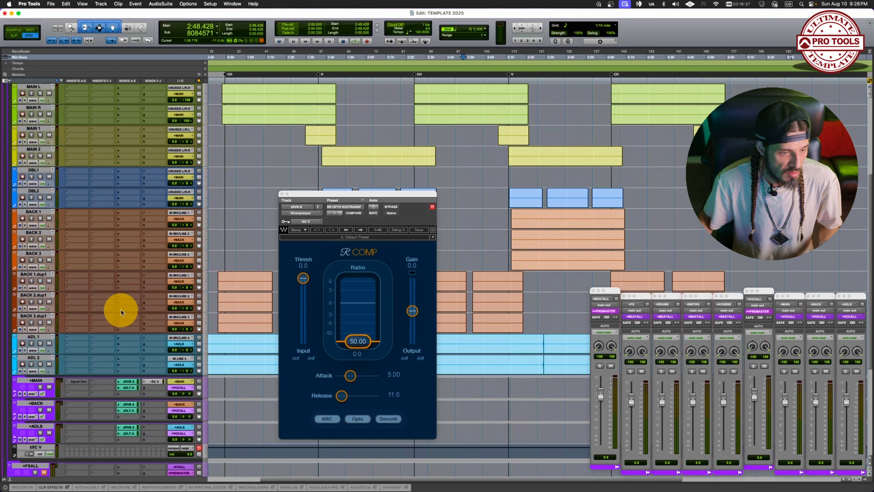
pyautogui.moveTo(156, 381)
pyautogui.mouseDown()
pyautogui.moveTo(29, 378)
pyautogui.moveTo(156, 381)
pyautogui.mouseUp()
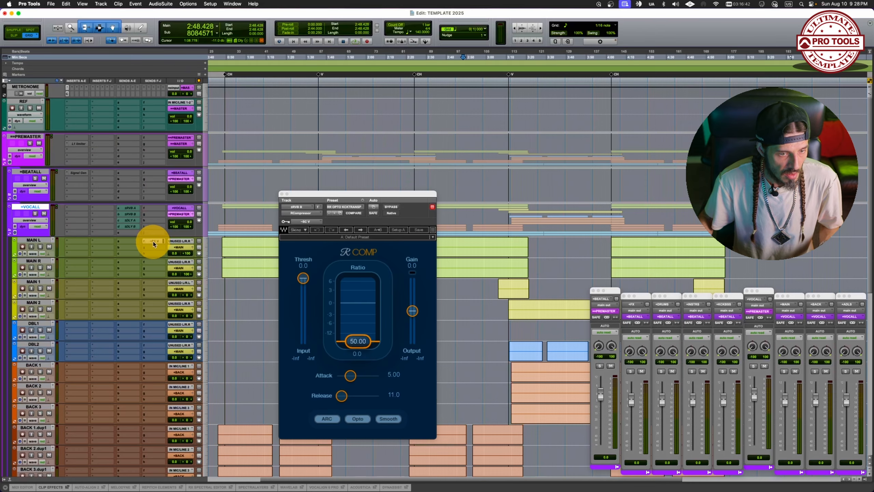
pyautogui.moveTo(152, 241)
pyautogui.mouseDown()
pyautogui.moveTo(156, 326)
pyautogui.moveTo(145, 327)
pyautogui.moveTo(144, 242)
pyautogui.moveTo(152, 242)
pyautogui.mouseUp()
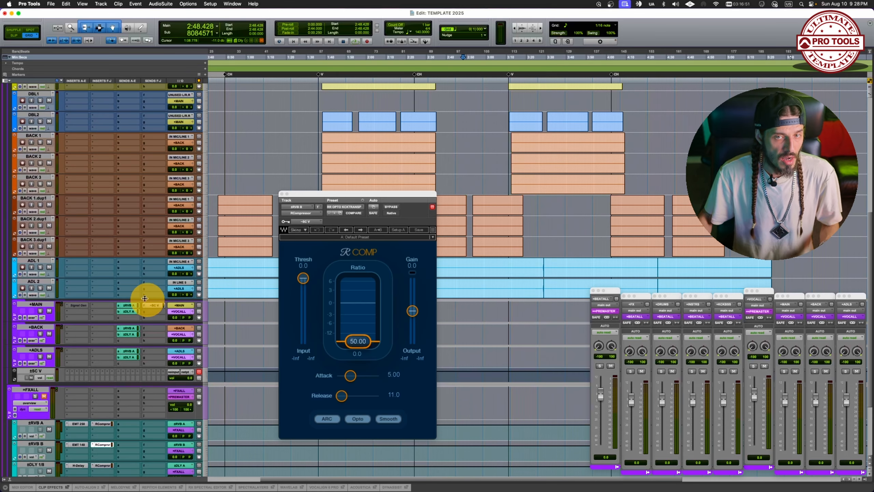
pyautogui.scroll(5, 141, 296)
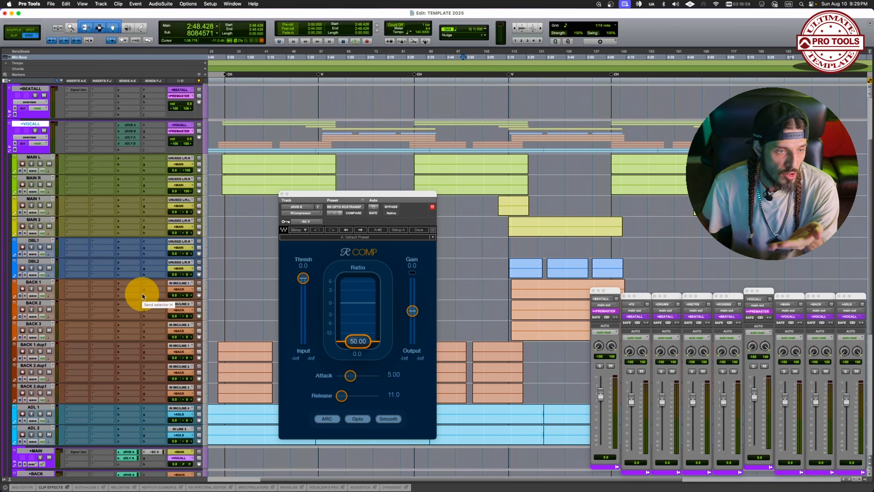
pyautogui.scroll(-4, 65, 343)
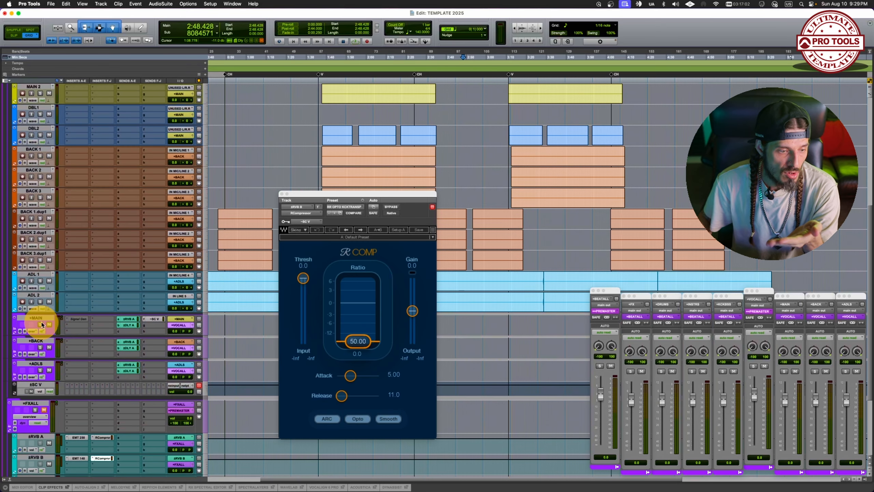
pyautogui.scroll(6, 25, 262)
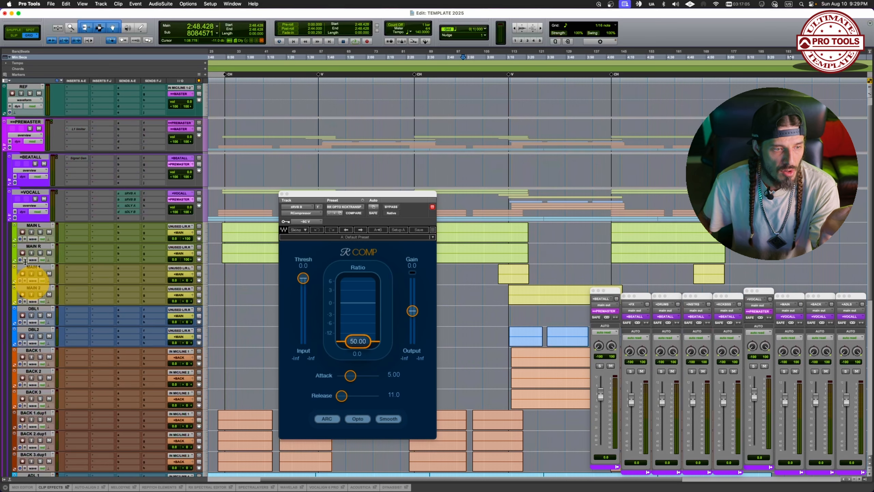
# Step: Collapse the VOCALL folder and examine the RCompressor inserts on the reverb and delay auxes
pyautogui.click(10, 218)
pyautogui.click(35, 209)
pyautogui.click(31, 172)
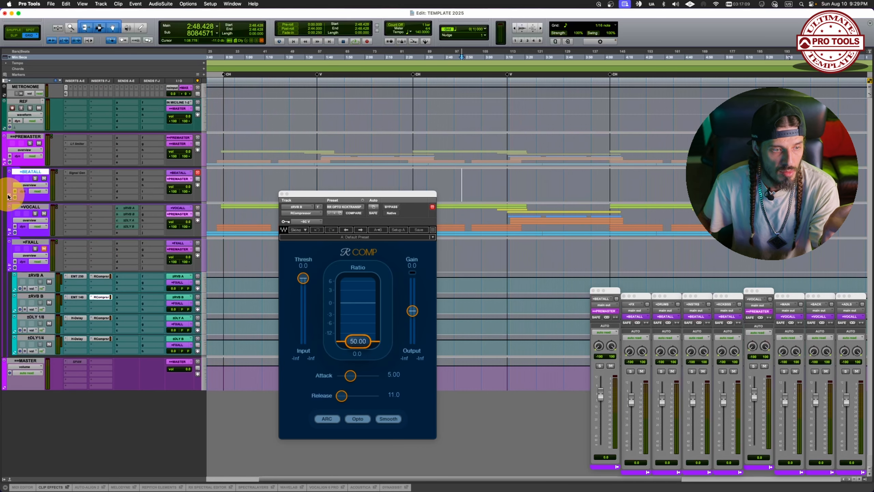
pyautogui.click(9, 197)
pyautogui.click(9, 197)
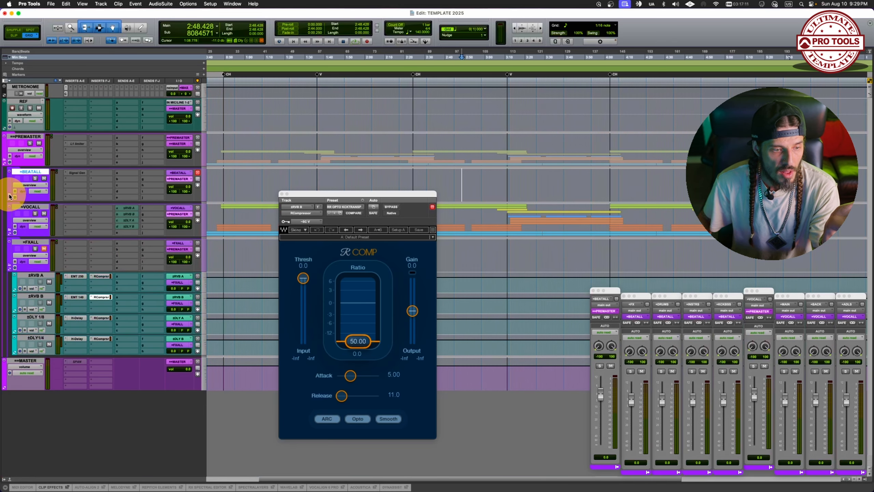
pyautogui.click(35, 275)
pyautogui.click(36, 338)
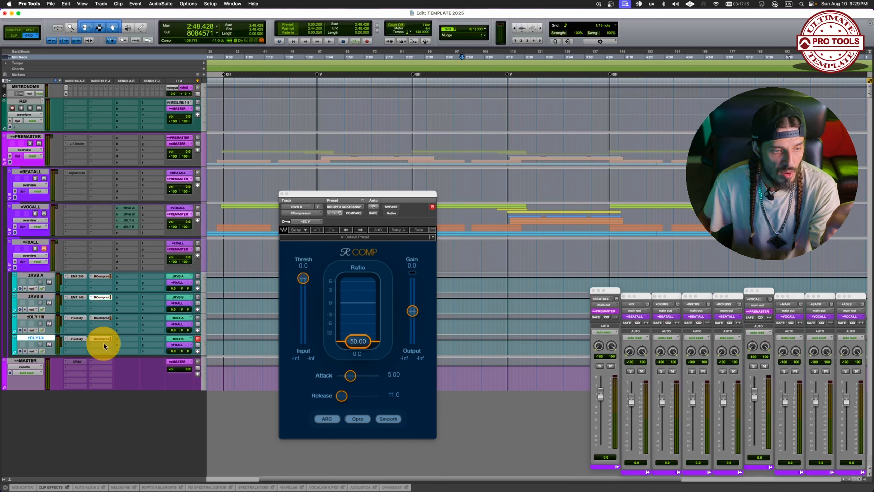
# Step: Check the ±SC V and ±SC KCK tracks, leaving the FXALL, VOCALL and BEATALL folders collapsed and the RCompressor window closed
pyautogui.click(10, 267)
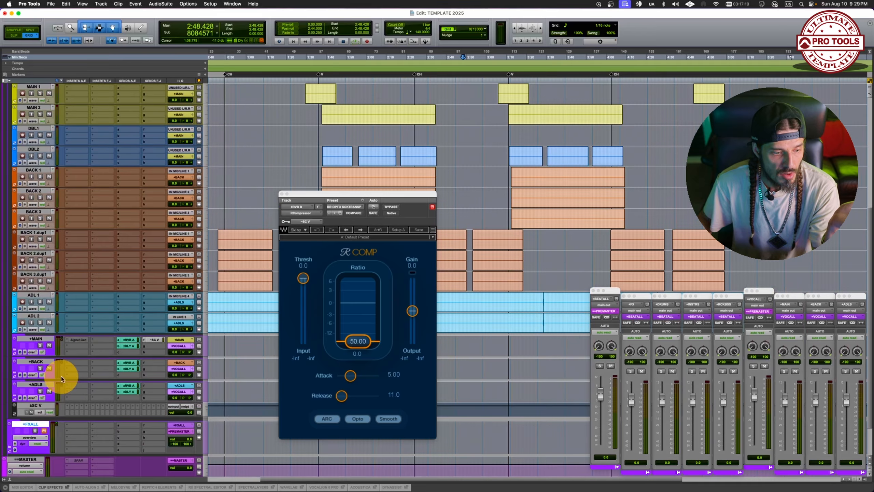
pyautogui.click(45, 404)
pyautogui.scroll(10, 56, 348)
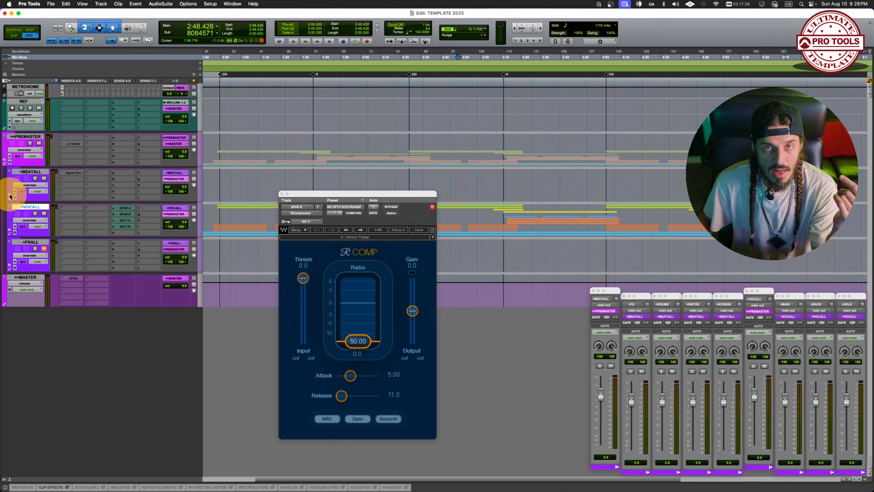
pyautogui.click(10, 196)
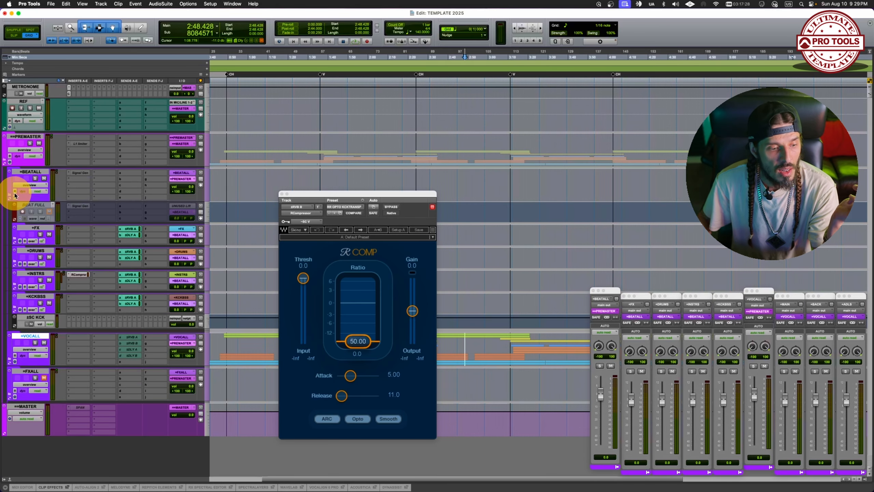
pyautogui.click(36, 317)
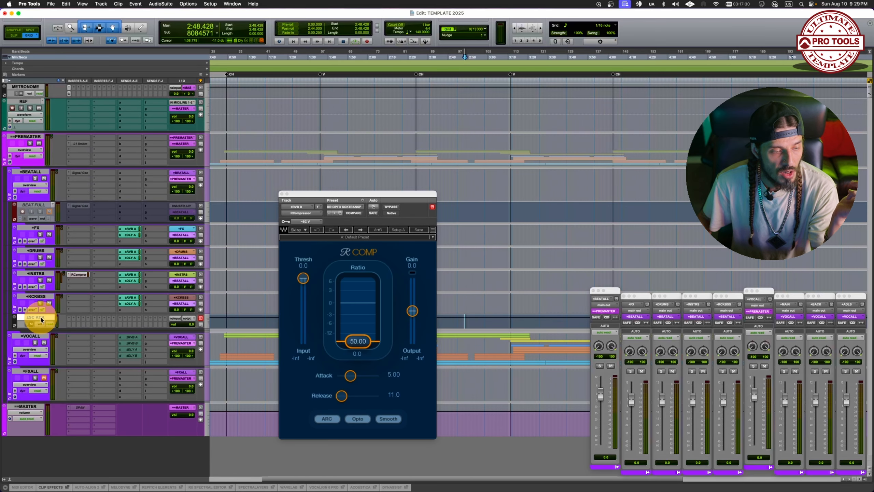
pyautogui.click(9, 196)
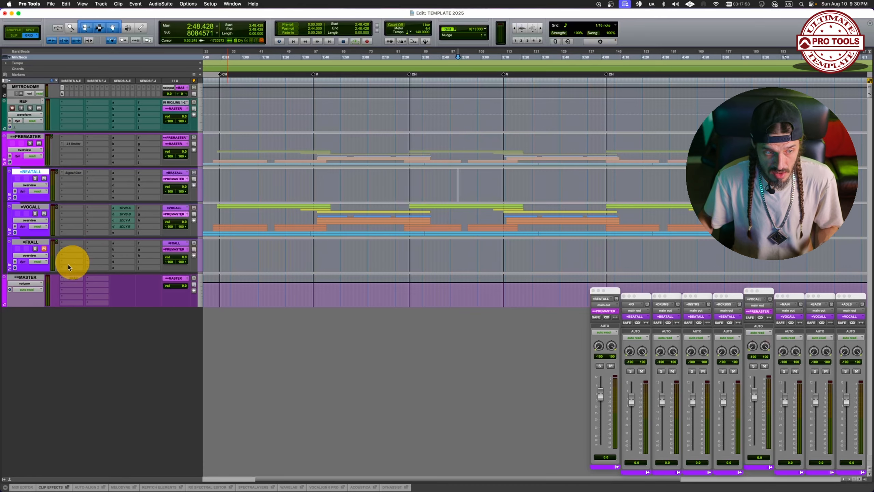
# Step: Activate and open the SPAN insert on the MASTER track, reposition its window, and close it
pyautogui.click(27, 278)
pyautogui.click(71, 279)
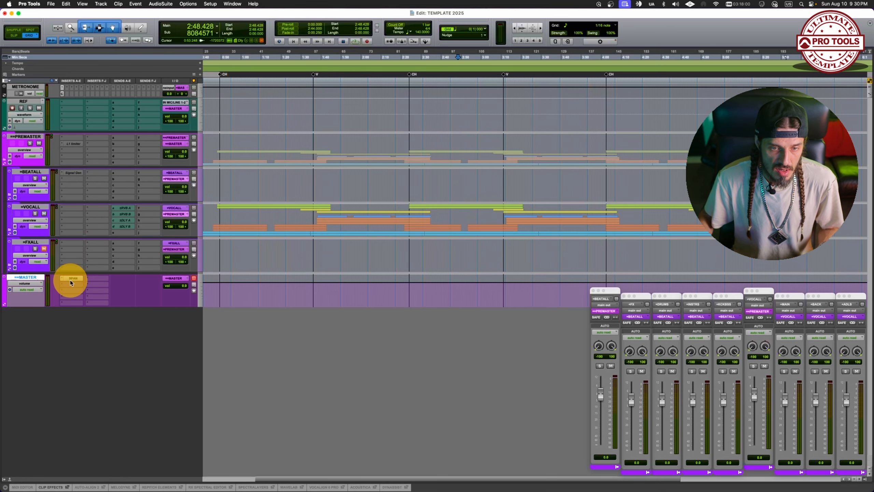
pyautogui.moveTo(361, 195); pyautogui.dragTo(375, 262)
pyautogui.click(298, 263)
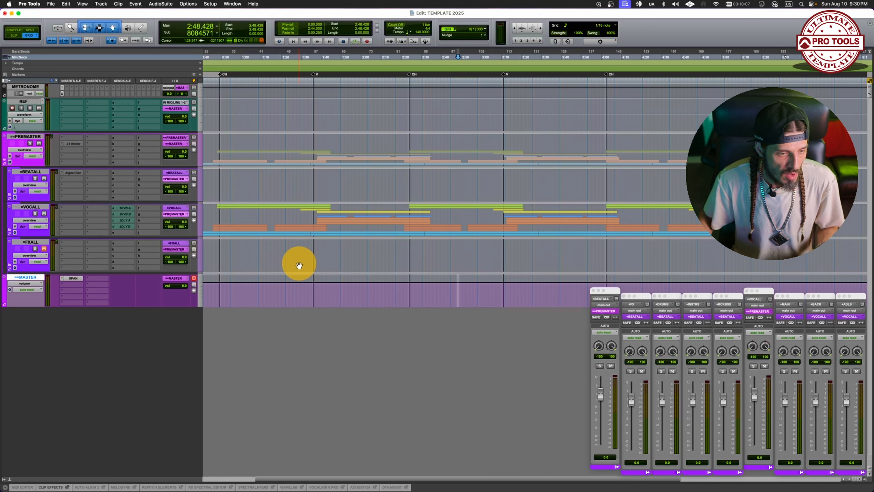
# Step: Insert AIR Stereo Width (stereo) on the MASTER track beneath SPAN, turn its width down, and deactivate the plug-in
pyautogui.click(73, 286)
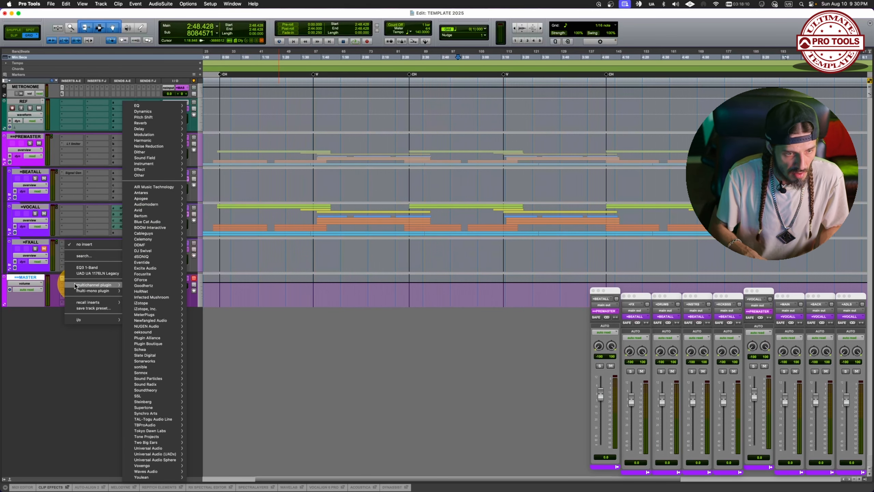
pyautogui.write('width')
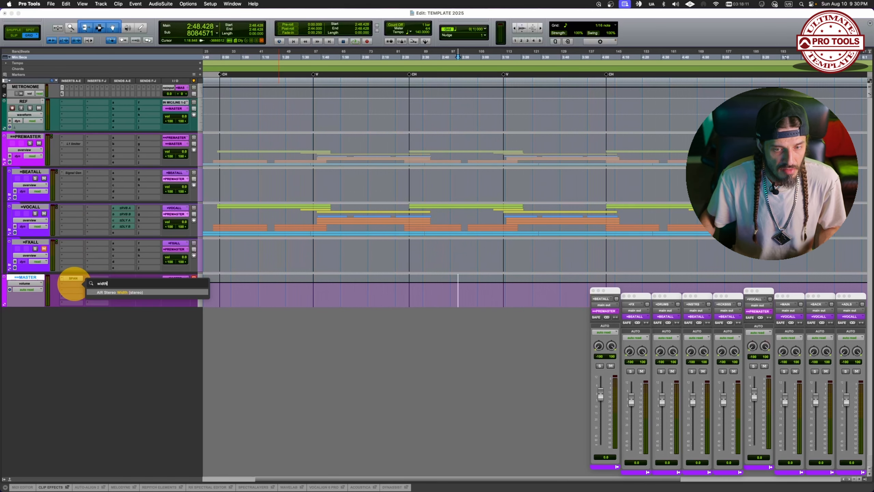
pyautogui.press('Return')
pyautogui.moveTo(377, 262); pyautogui.dragTo(397, 268)
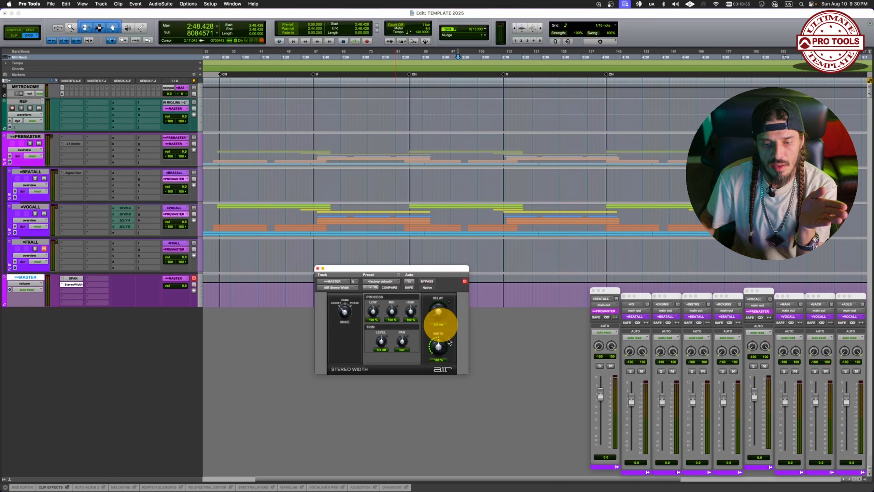
pyautogui.moveTo(439, 347); pyautogui.dragTo(439, 370)
pyautogui.click(74, 286)
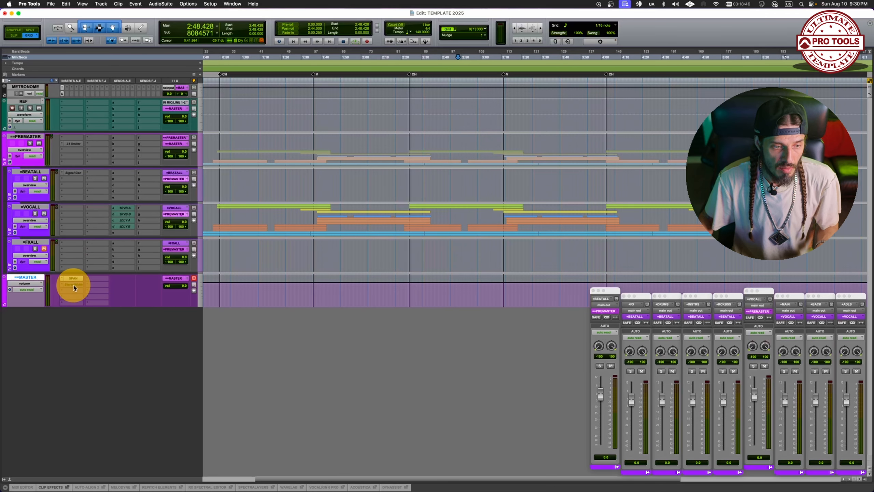
# Step: Move SPAN to insert F on the MASTER track, deactivate it, and insert ISOL8 in the freed first slot
pyautogui.click(73, 278)
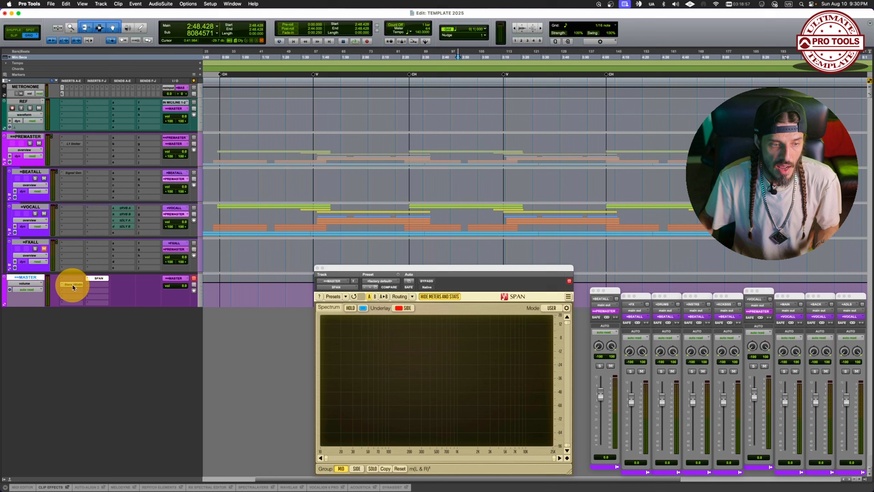
pyautogui.keyDown('ctrl'); pyautogui.keyDown('super'); pyautogui.click(100, 279); pyautogui.keyUp('super'); pyautogui.keyUp('ctrl')
pyautogui.click(74, 281)
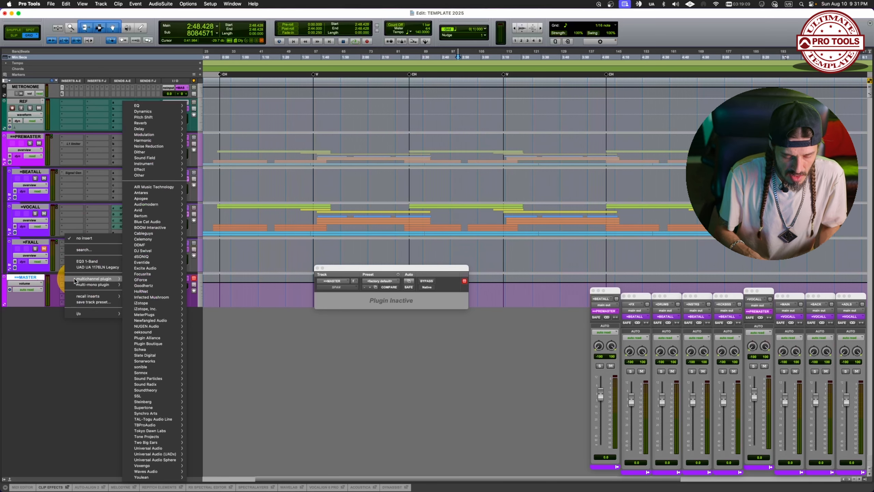
pyautogui.write('isol')
pyautogui.press('Return')
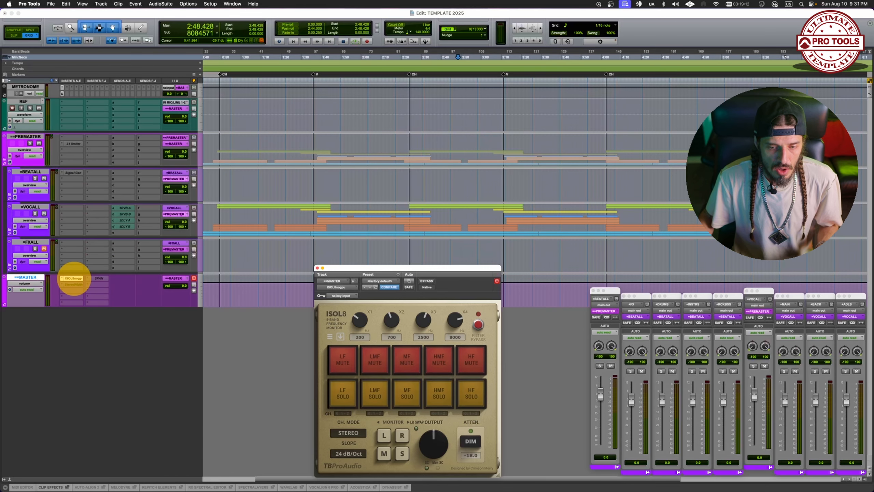
pyautogui.click(340, 336)
# Step: Try the ISOL8 frequency band mutes from LF to HF and the LF solo on the MASTER track
pyautogui.click(344, 361)
pyautogui.click(372, 362)
pyautogui.click(405, 362)
pyautogui.click(441, 362)
pyautogui.click(478, 360)
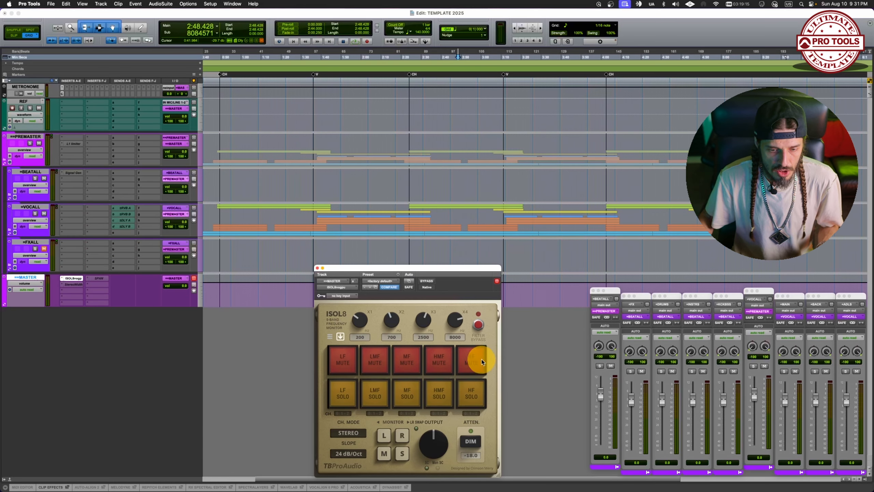
pyautogui.click(436, 363)
pyautogui.click(403, 362)
pyautogui.click(343, 393)
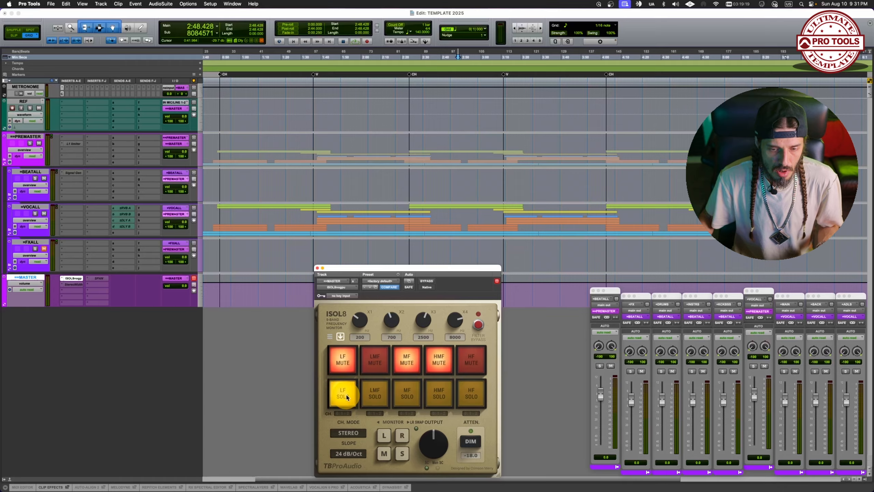
# Step: Try the remaining ISOL8 band solos and the mid and side monitoring modes, and reposition the plug-in window
pyautogui.click(422, 394)
pyautogui.click(412, 394)
pyautogui.click(373, 392)
pyautogui.click(382, 393)
pyautogui.click(389, 453)
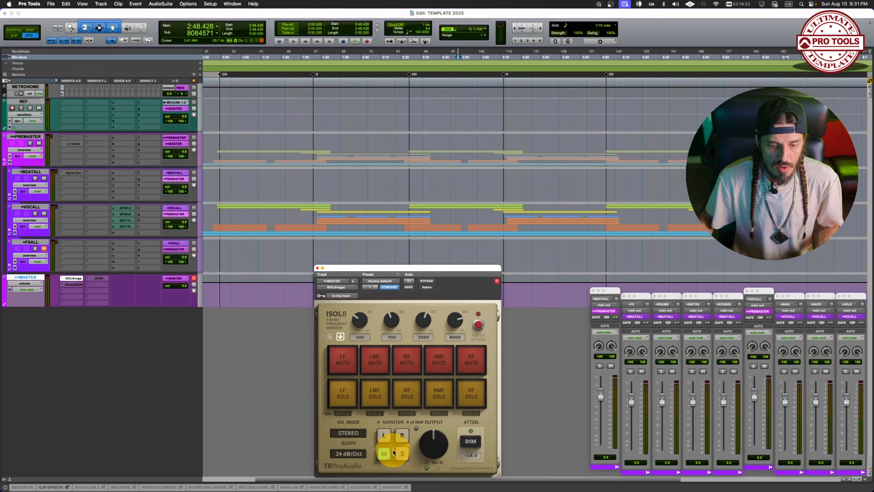
pyautogui.click(402, 453)
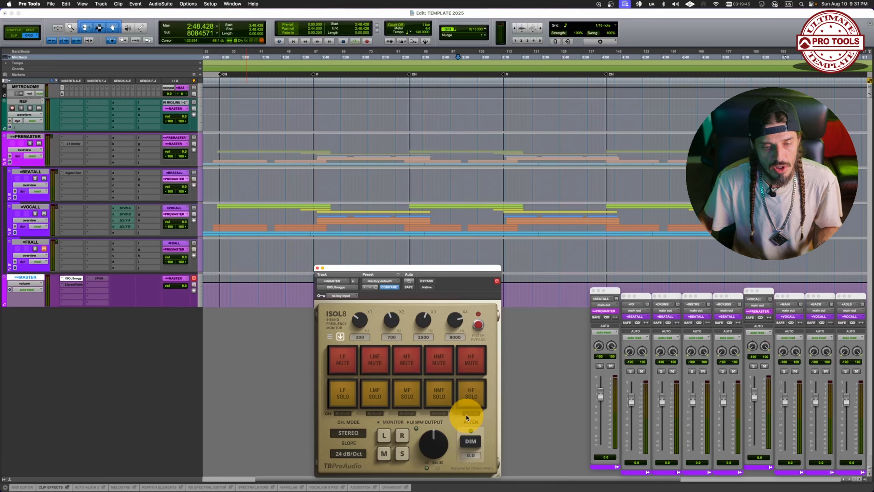
pyautogui.moveTo(426, 269); pyautogui.dragTo(427, 256)
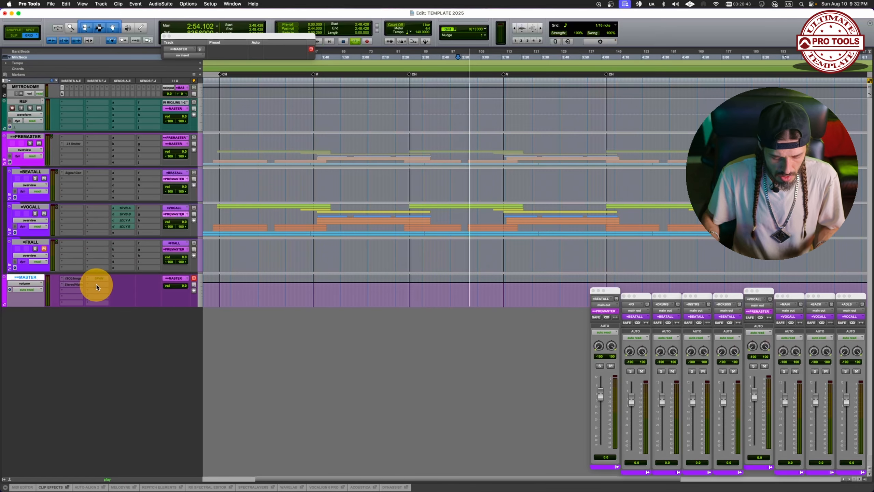
# Step: Insert Youlean Loudness Meter 2 (stereo) beneath SPAN on the MASTER track and reposition its window
pyautogui.click(95, 284)
pyautogui.moveTo(100, 285)
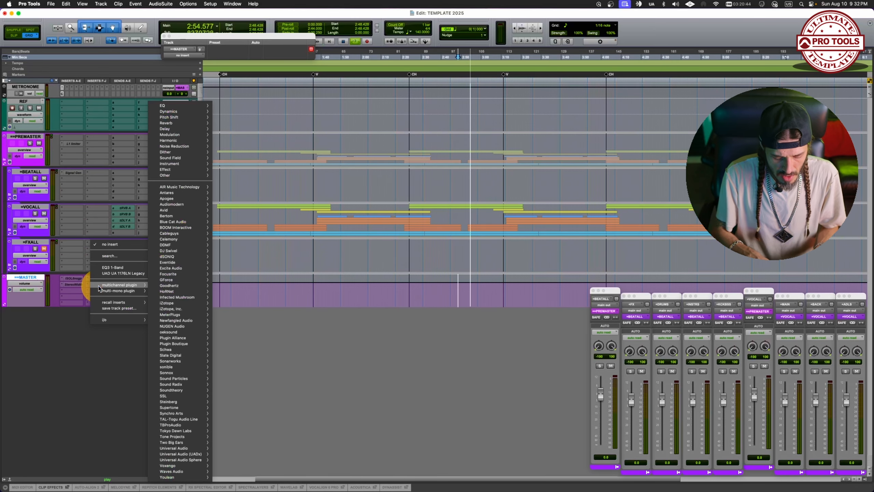
pyautogui.write('youl')
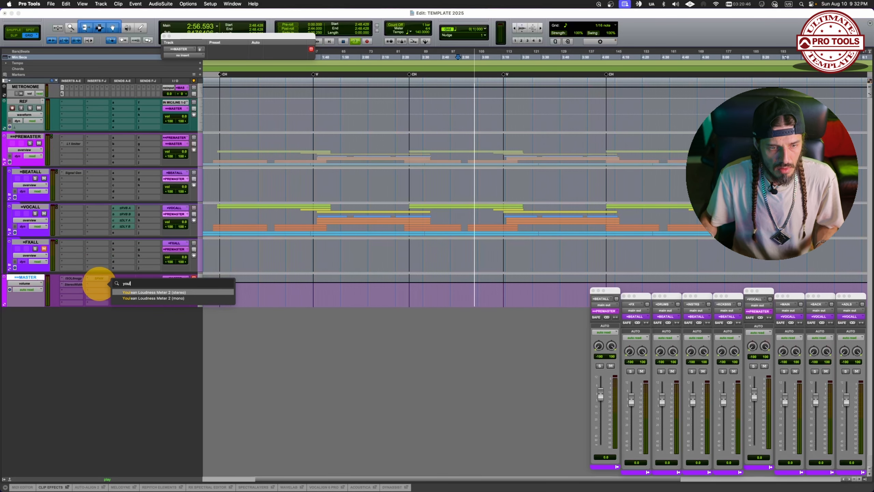
pyautogui.press('Return')
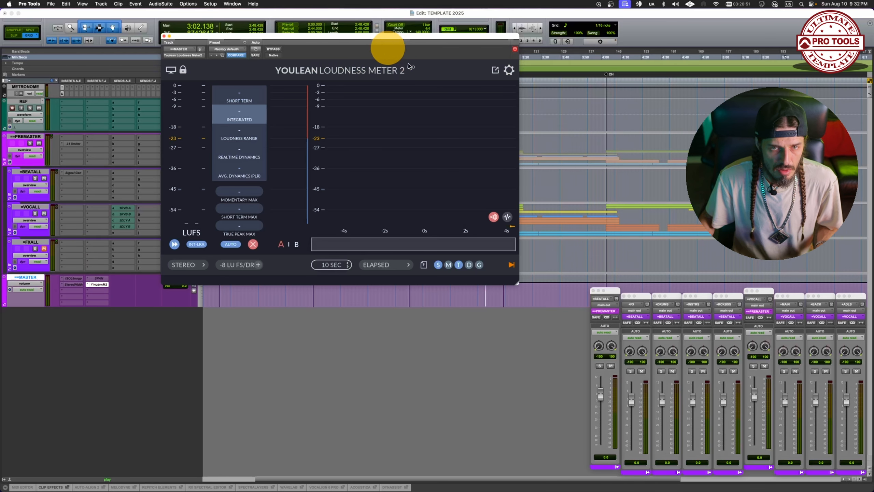
pyautogui.moveTo(377, 48); pyautogui.dragTo(452, 146)
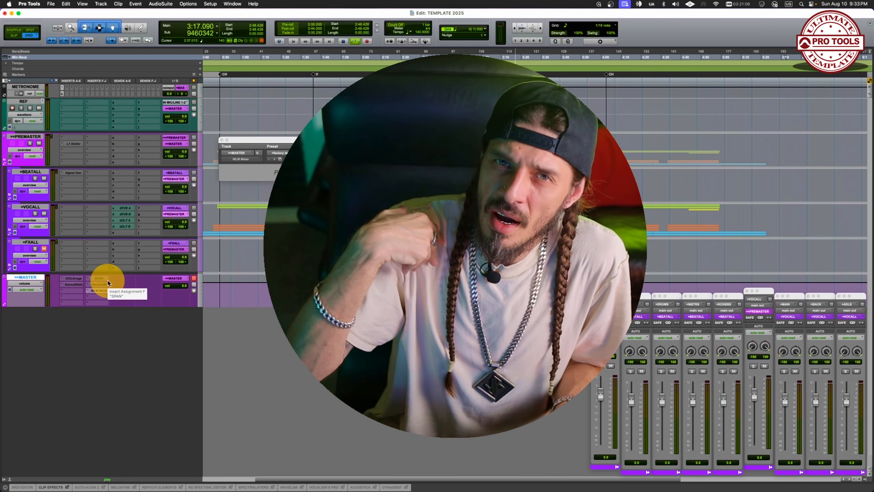
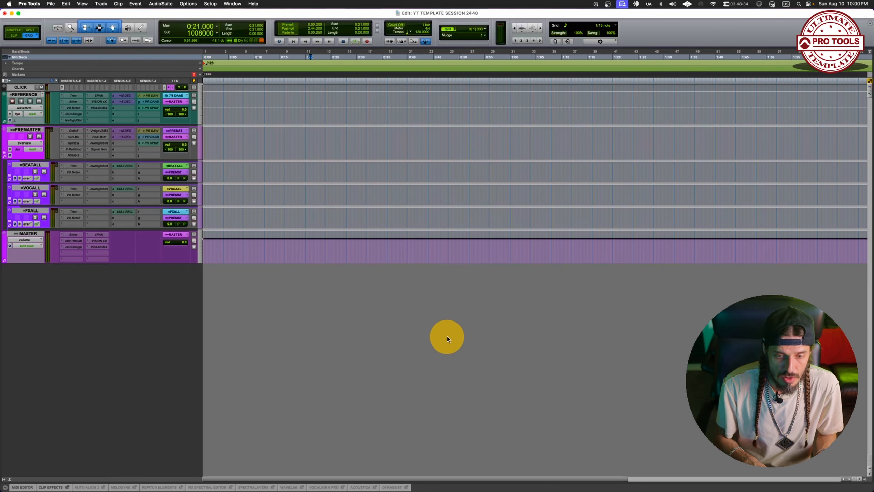
# Step: Open the I/O Setup, review the output and bus paths, and check the settings export dialog without saving
pyautogui.press('alt+super+i')
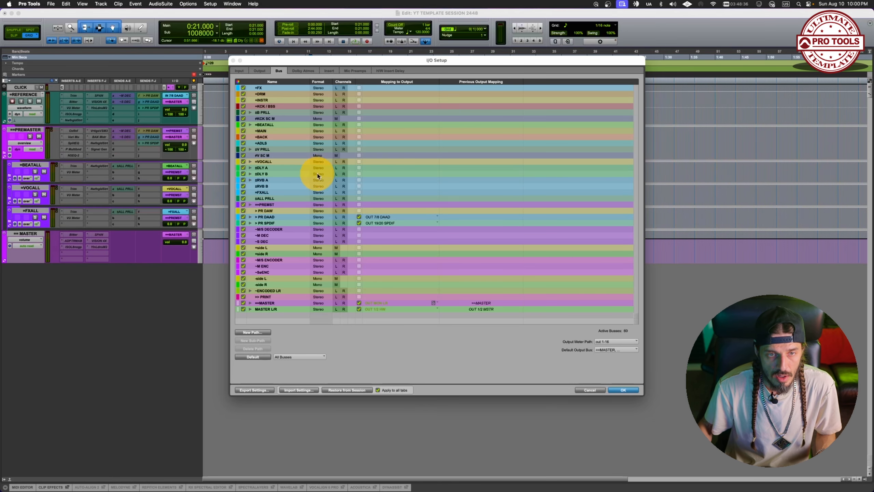
pyautogui.click(259, 71)
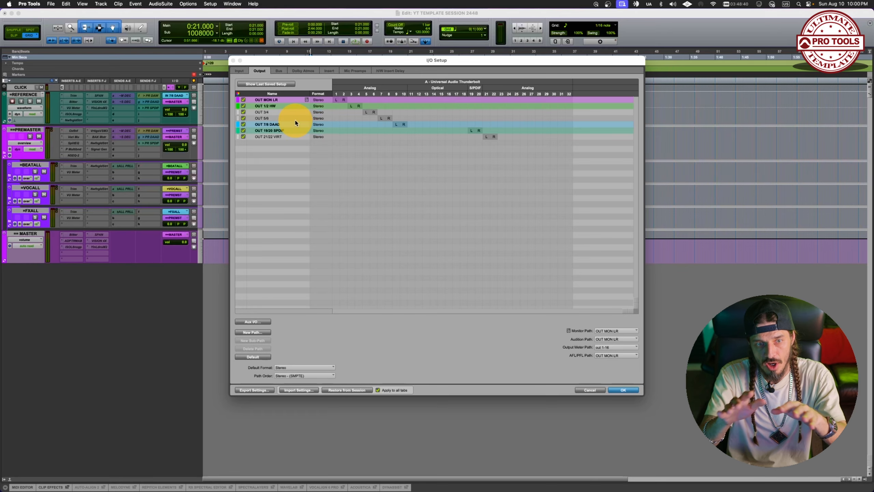
pyautogui.click(281, 70)
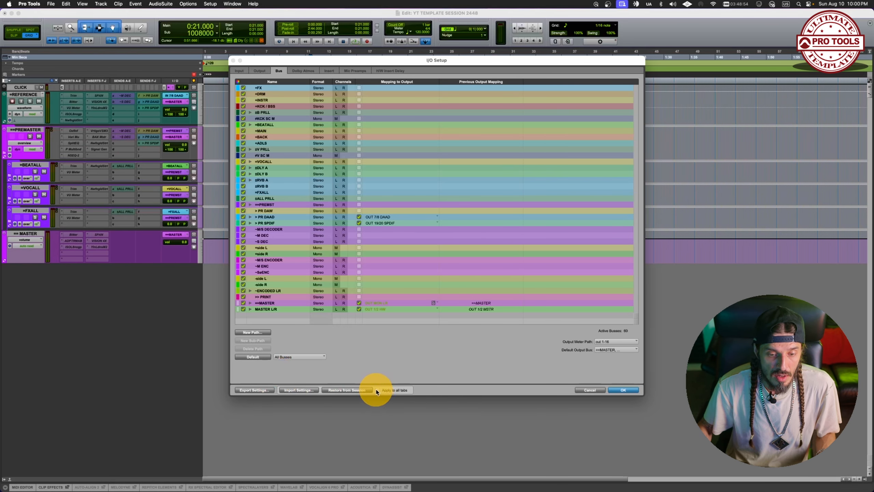
pyautogui.click(262, 391)
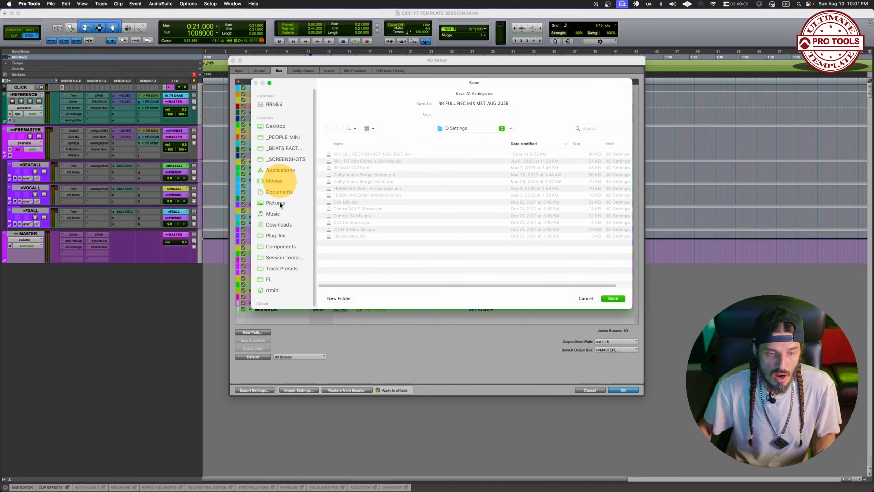
pyautogui.click(585, 298)
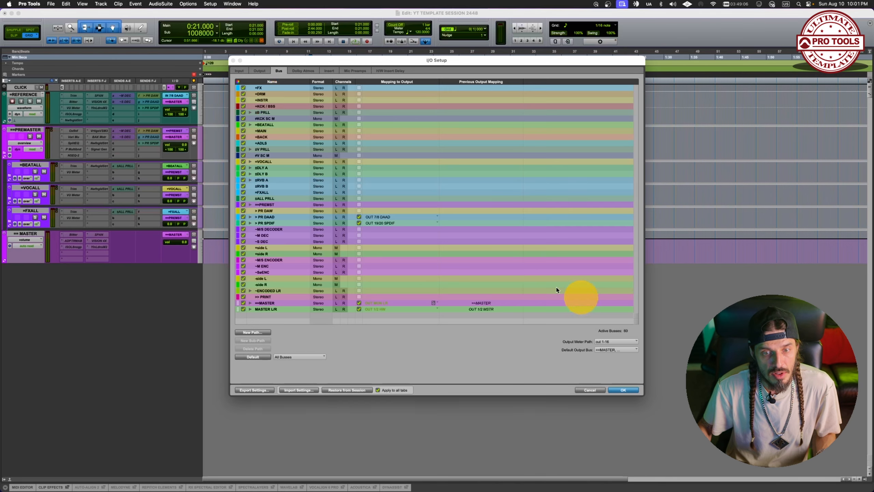
# Step: Compare the input, output and bus paths in the I/O Setup
pyautogui.click(240, 71)
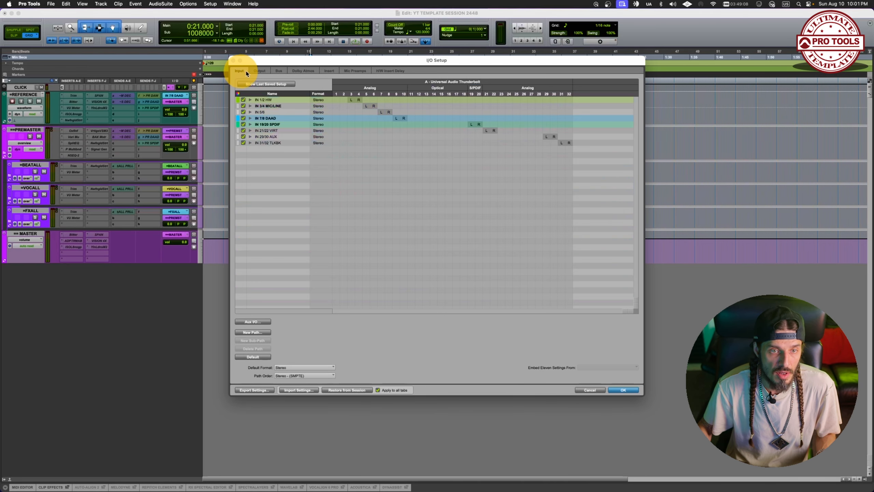
pyautogui.click(258, 71)
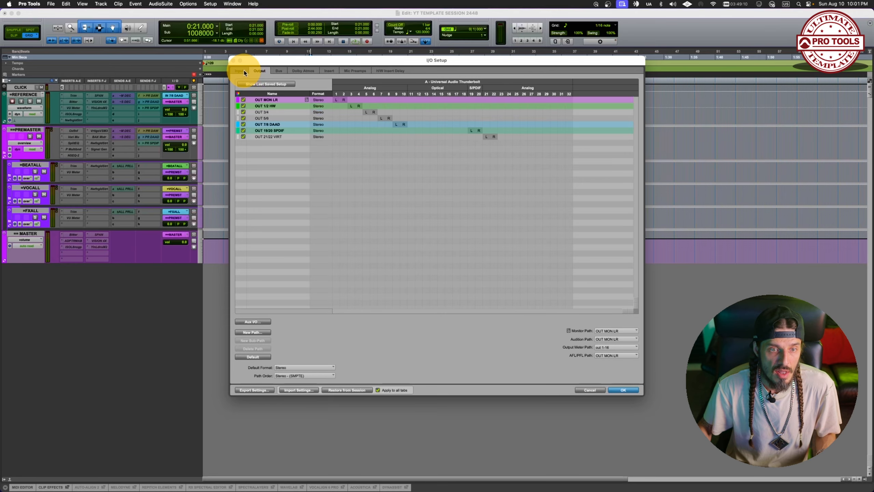
pyautogui.click(244, 71)
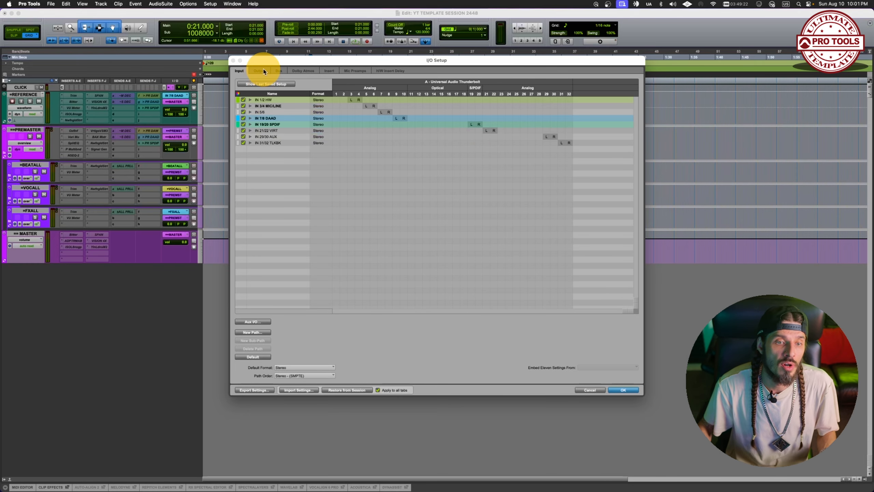
pyautogui.click(280, 70)
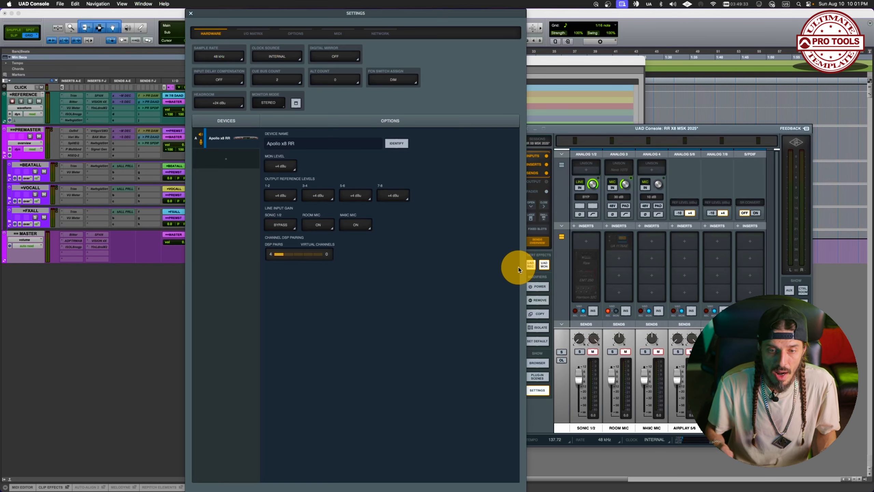
# Step: Switch to UAD Console, examine the input and output channels in the I/O matrix, and close its windows
pyautogui.click(251, 34)
pyautogui.scroll(-3, 265, 242)
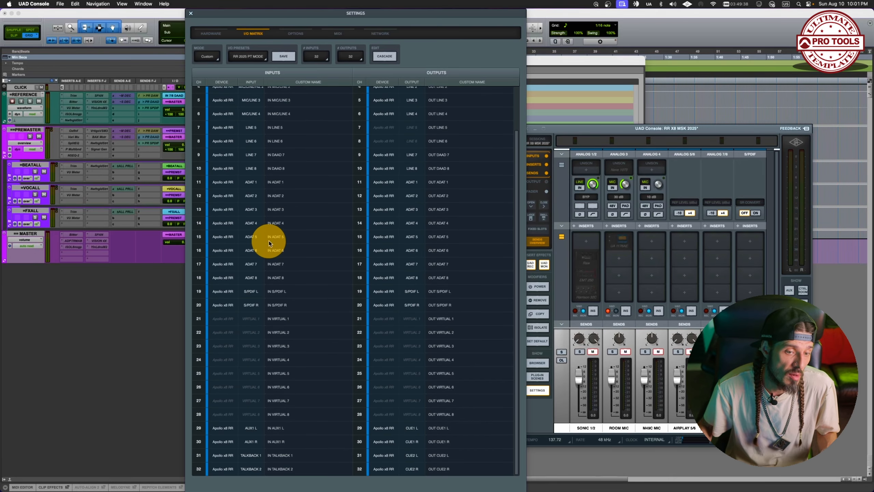
pyautogui.click(191, 13)
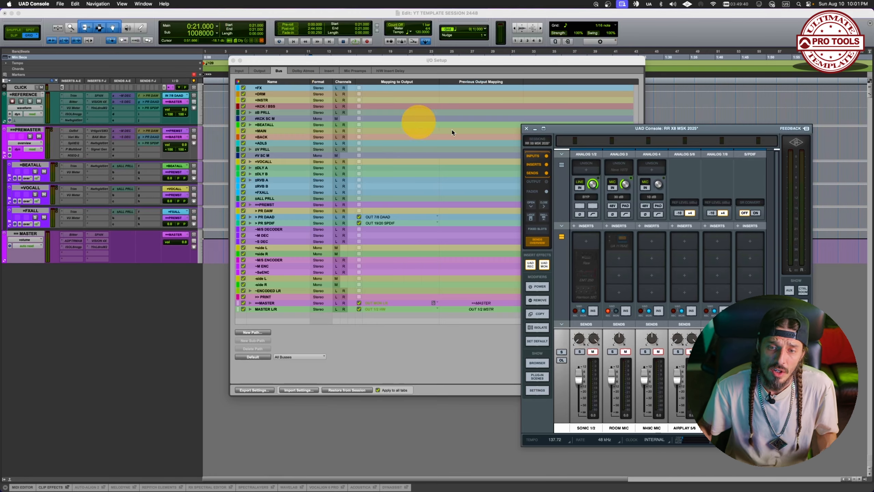
pyautogui.click(526, 130)
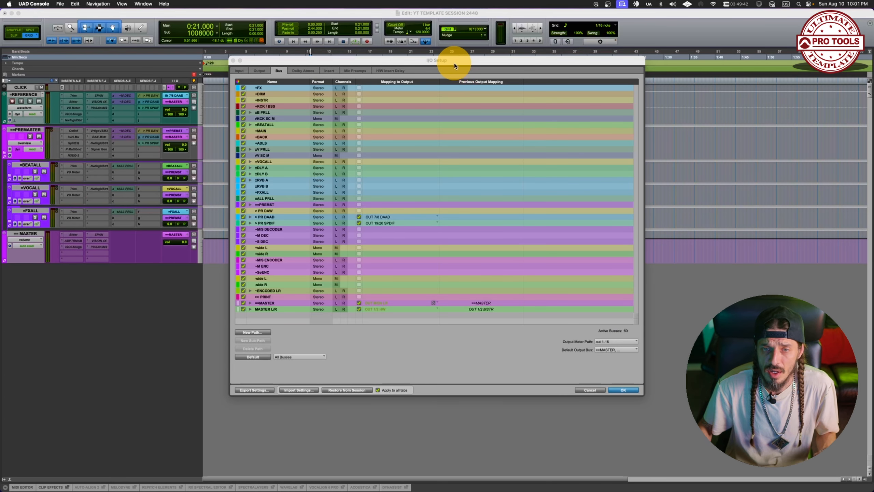
# Step: Reopen the I/O settings export and cancel it, and select RR 2025 PT ROUTING ALL.pio for import without loading it
pyautogui.moveTo(454, 63); pyautogui.dragTo(456, 77)
pyautogui.click(263, 404)
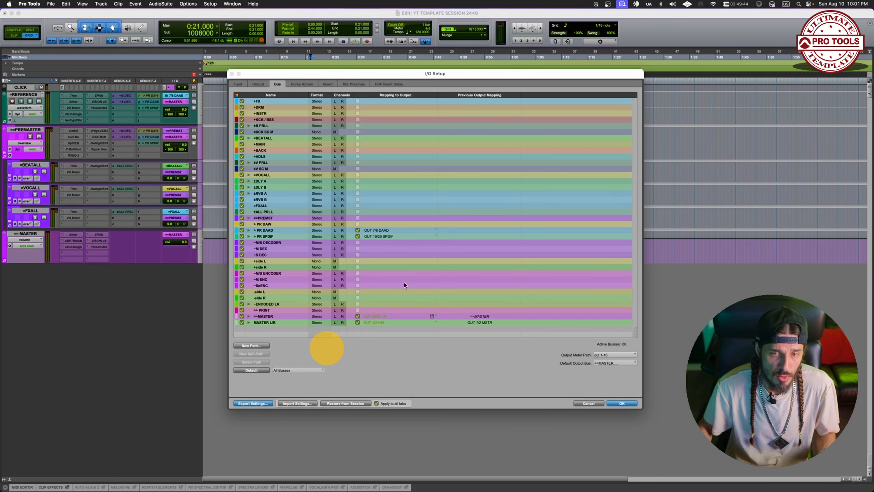
pyautogui.click(594, 311)
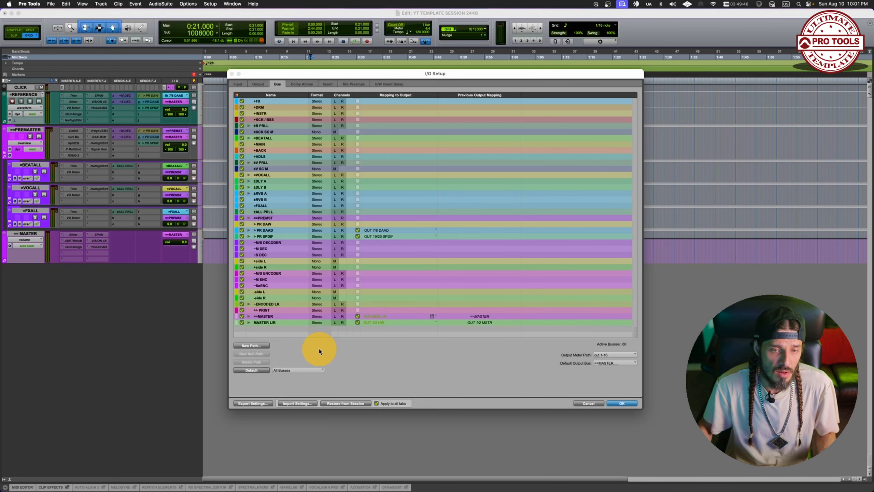
pyautogui.click(299, 404)
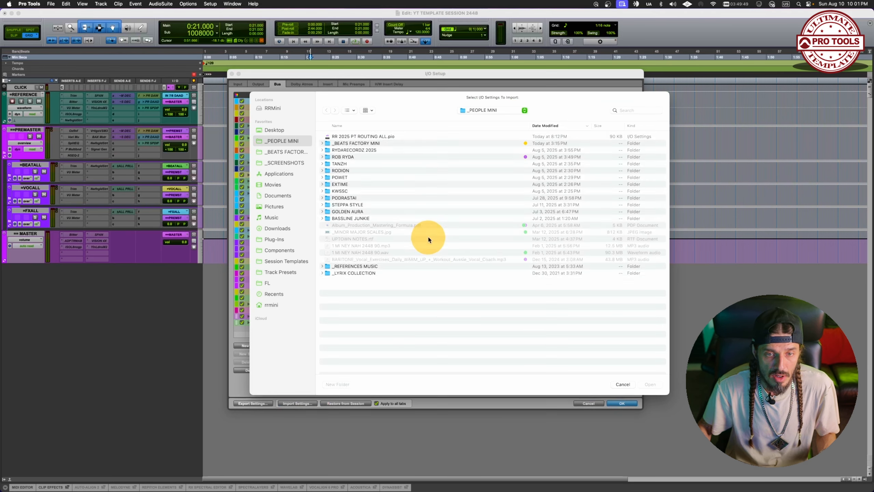
pyautogui.click(374, 138)
pyautogui.click(628, 385)
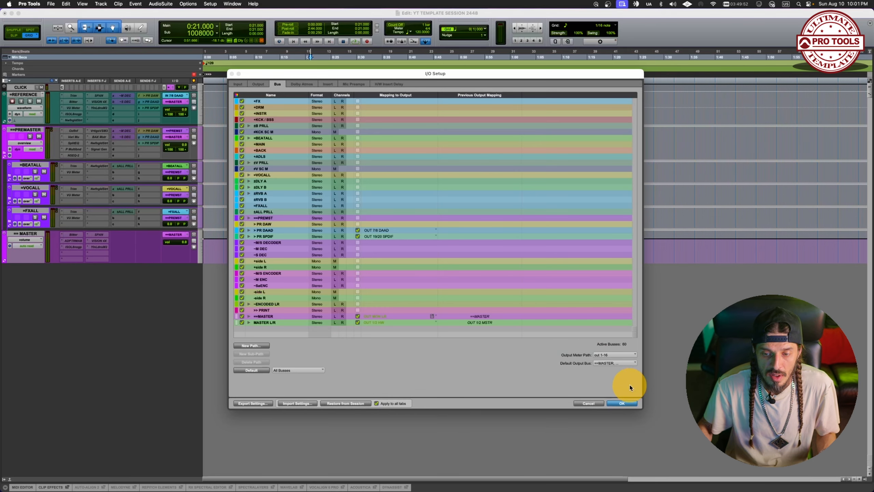
# Step: Review the input, output and bus path lists again, ending on the output paths
pyautogui.click(238, 84)
pyautogui.click(256, 85)
pyautogui.click(276, 83)
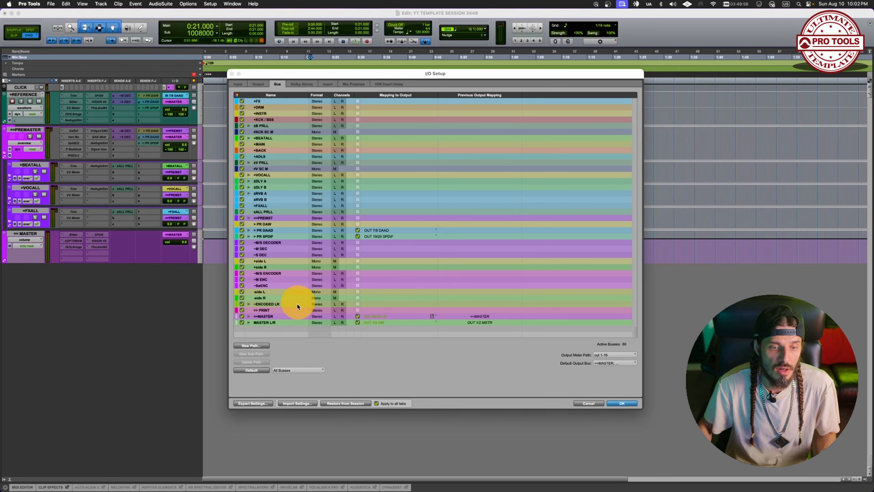
pyautogui.click(258, 84)
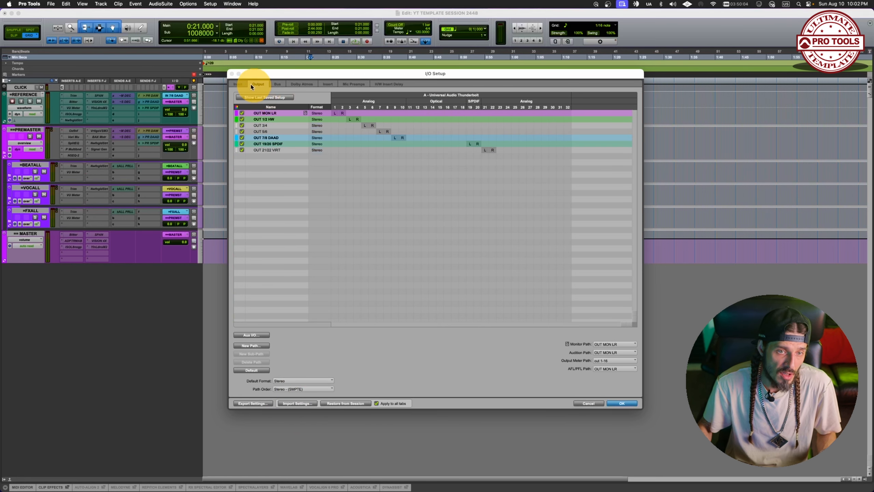
# Step: View the Dolby Atmos and insert pages of the I/O Setup, close it, and collapse the PREMASTER folder track
pyautogui.click(295, 83)
pyautogui.click(328, 84)
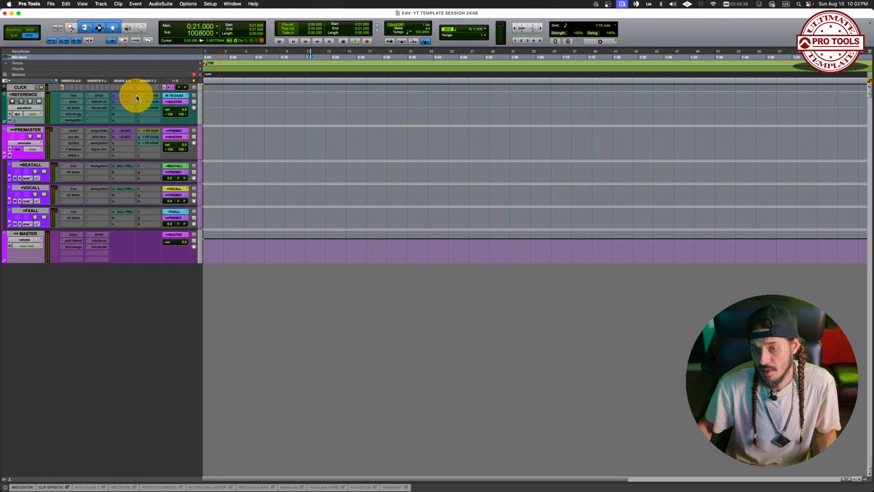
pyautogui.click(9, 221)
# Step: Start saving the session as a template and reveal the Session Templates folder in Finder
pyautogui.click(51, 4)
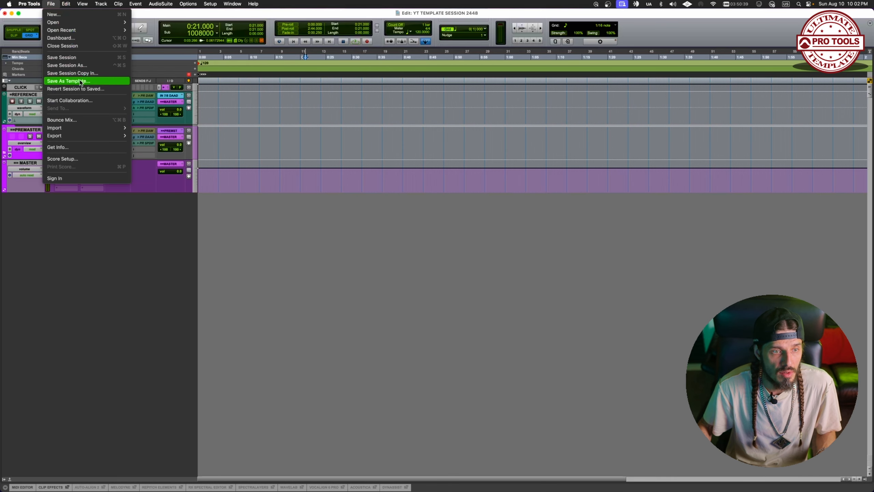
pyautogui.click(79, 81)
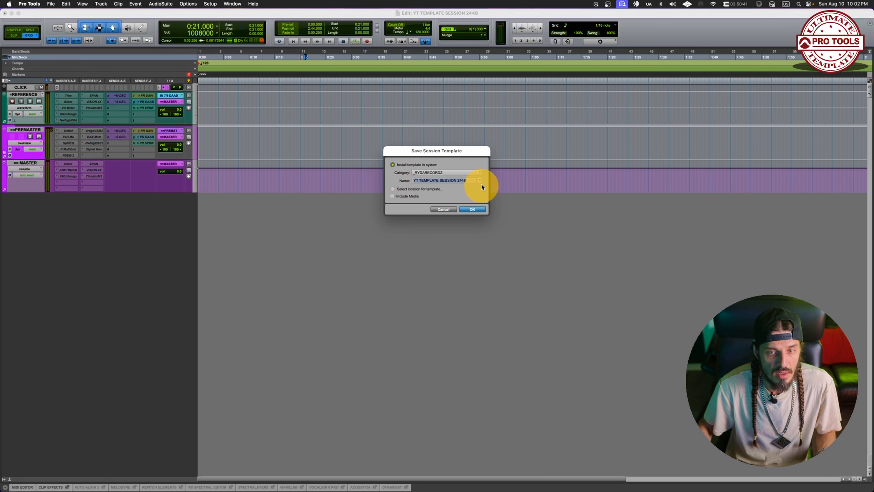
pyautogui.click(443, 173)
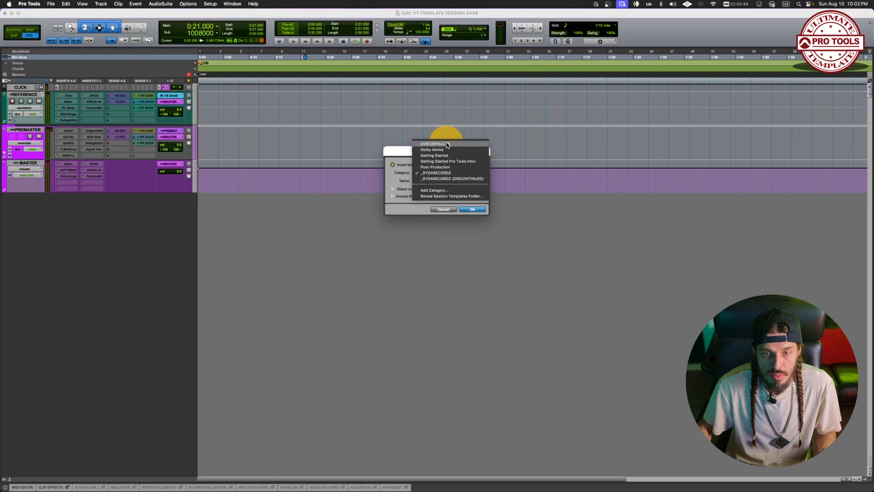
pyautogui.click(457, 198)
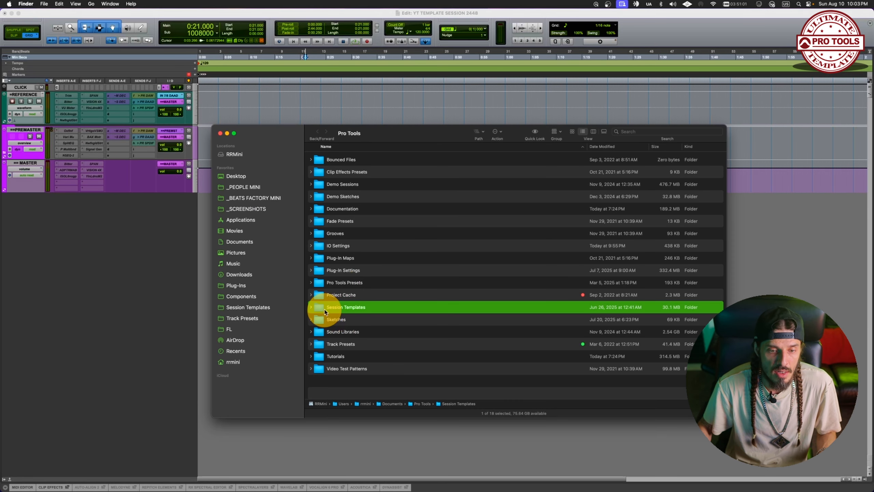
# Step: Create a new folder named test inside the Session Templates folder
pyautogui.rightClick(394, 281)
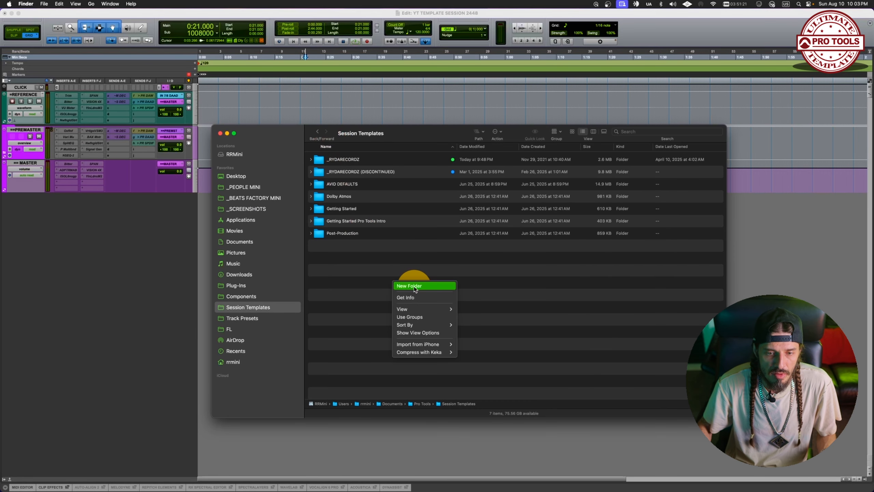
pyautogui.click(413, 284)
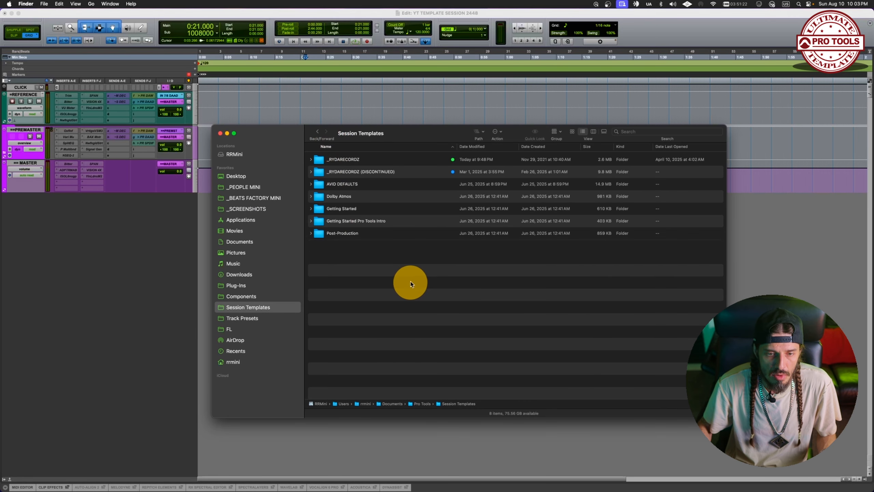
pyautogui.write('test')
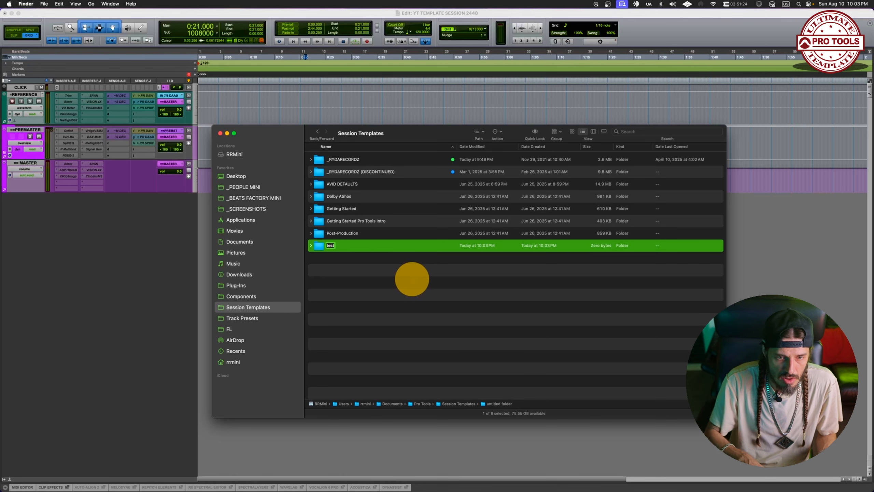
# Step: Switch back to Pro Tools and save the session as template YT TEMPLATE SESSION 2448 in the test category
pyautogui.press('cmd+Tab')
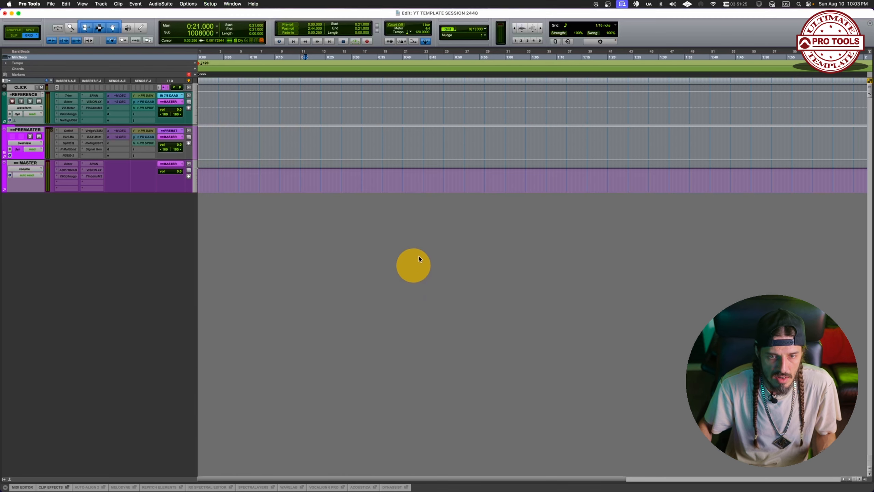
pyautogui.click(51, 3)
pyautogui.click(68, 81)
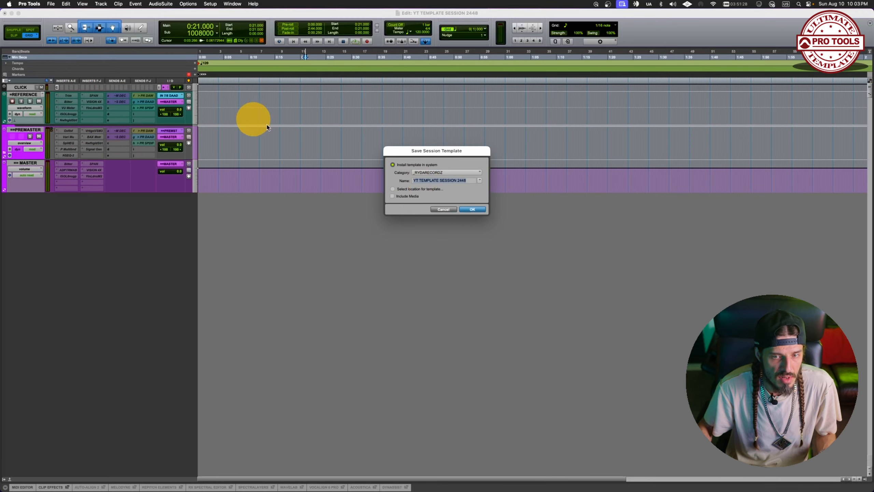
pyautogui.click(479, 172)
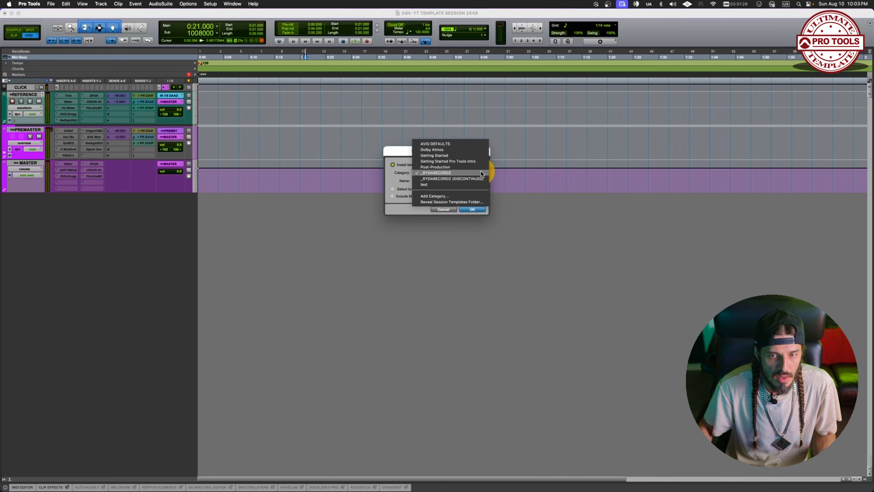
pyautogui.click(434, 185)
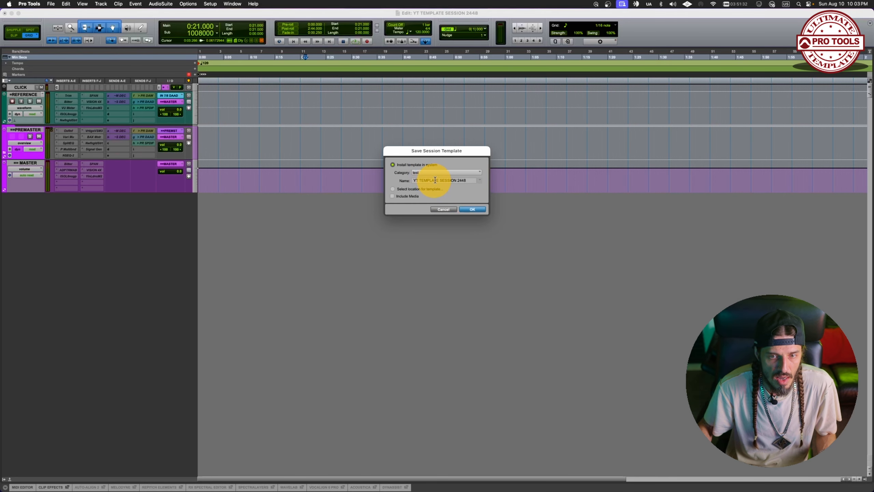
pyautogui.click(468, 209)
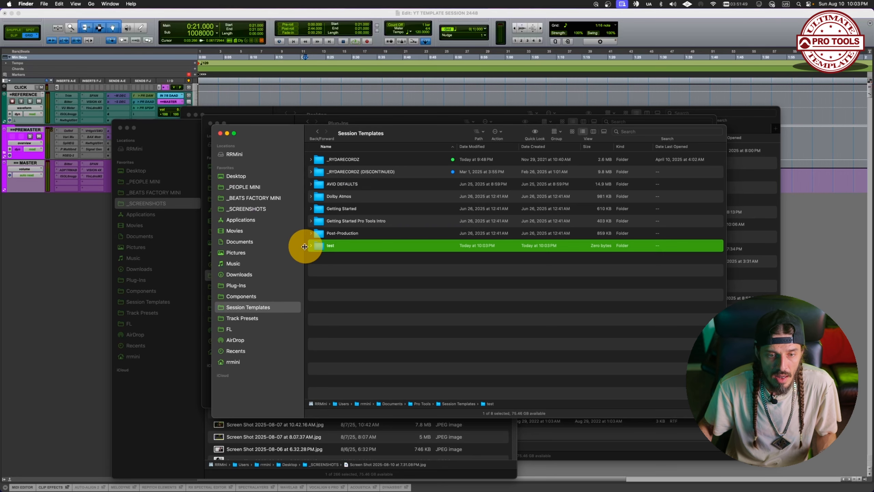
# Step: Delete the test folder from Session Templates and switch back to Pro Tools
pyautogui.press('super+BackSpace')
pyautogui.press('super+Tab')
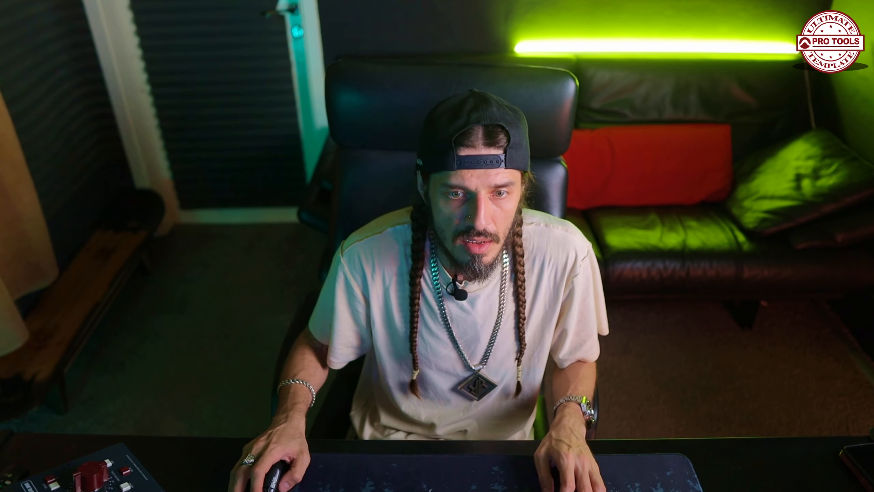
# Step: Create a new session named SESSION 2025 from the 1 RYDA REC MIX MST 2025 template in the _RYDARECORDZ category
pyautogui.write('SESSION 2025')
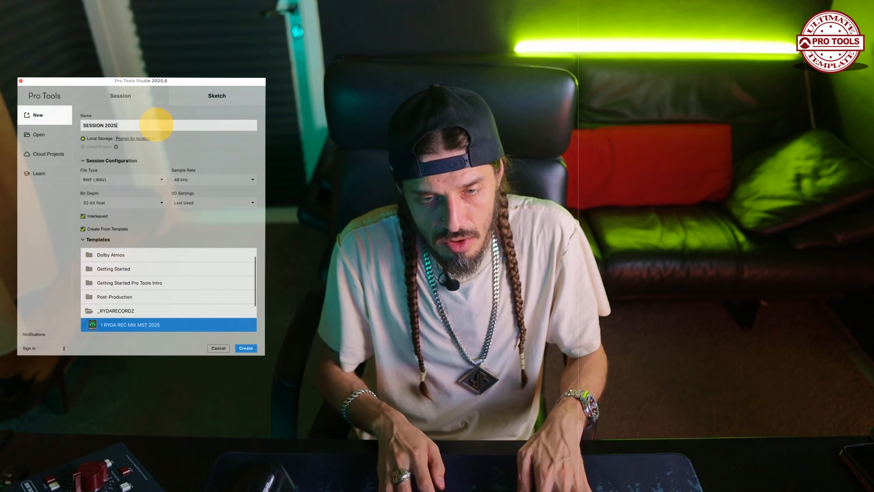
pyautogui.scroll(1, 129, 247)
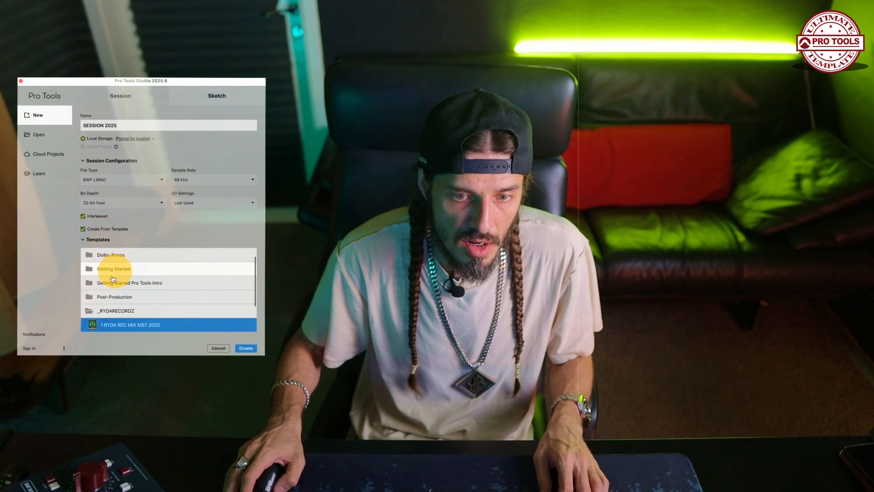
pyautogui.click(92, 311)
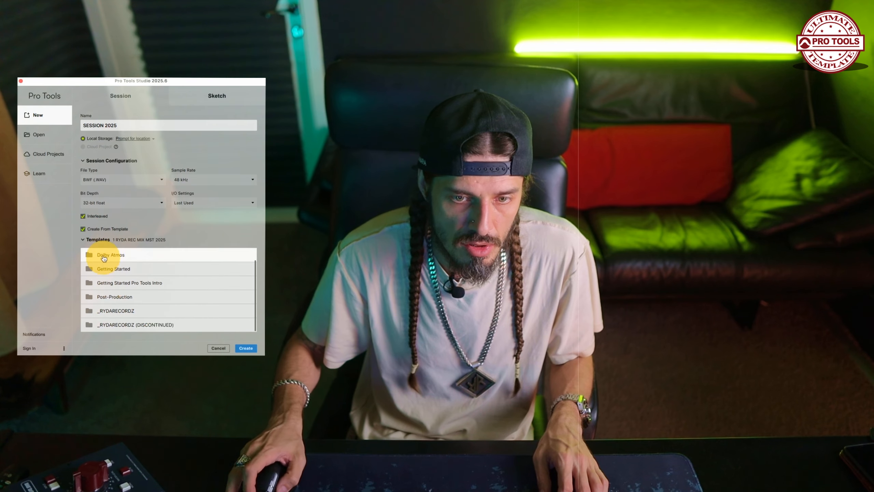
pyautogui.click(111, 311)
pyautogui.scroll(-3, 114, 283)
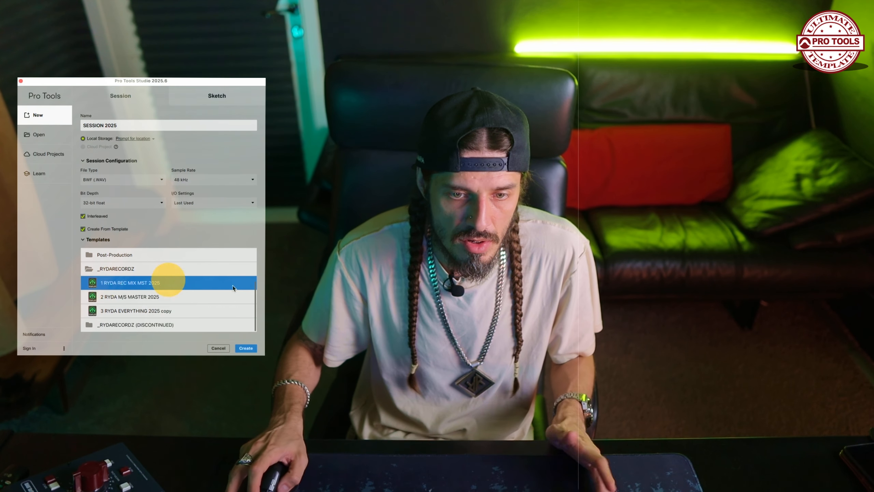
pyautogui.click(224, 310)
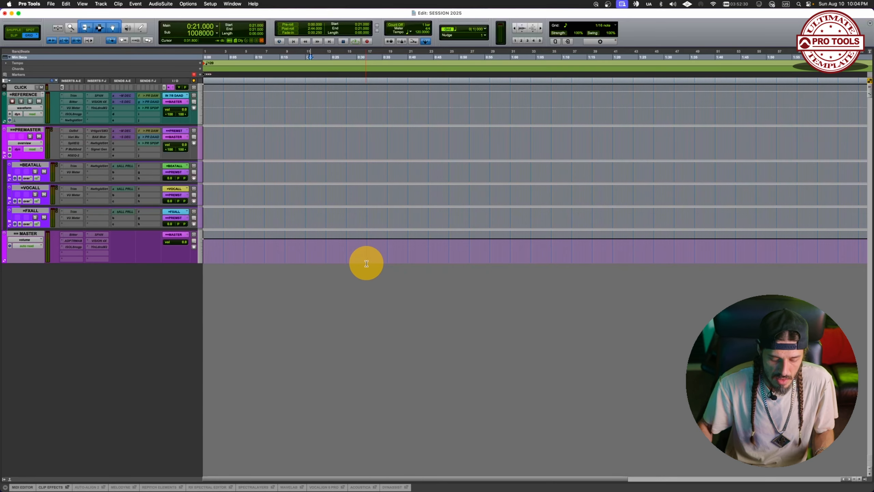
# Step: Show the Mix window, expand the VOCALL, FXALL and BEATALL folders, and look over all the template's channels
pyautogui.press('super+equal')
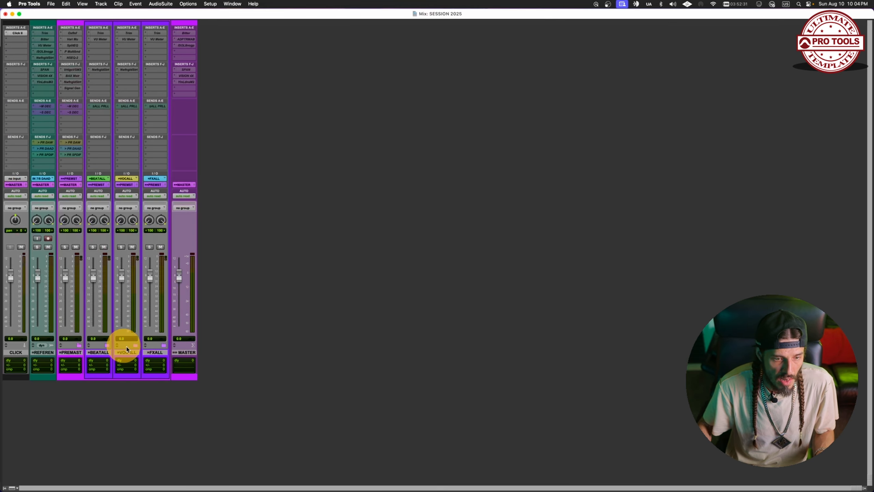
pyautogui.click(137, 346)
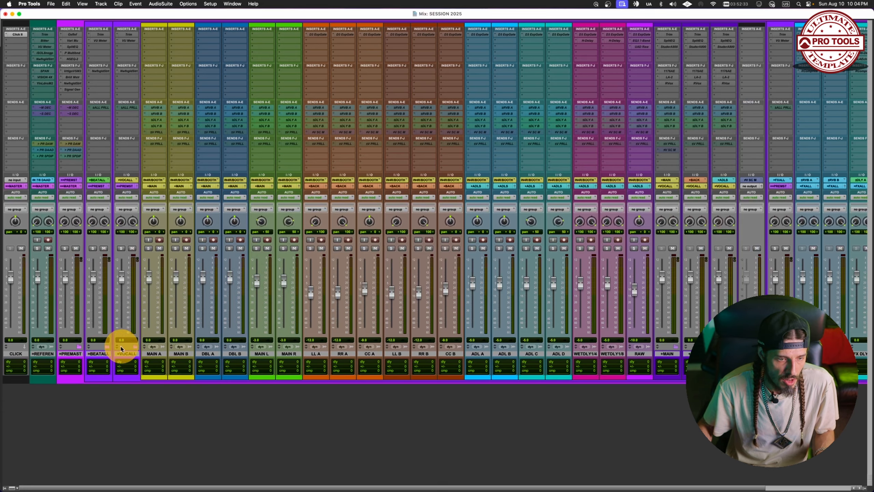
pyautogui.click(107, 346)
pyautogui.click(83, 345)
pyautogui.click(81, 345)
pyautogui.hscroll(5, 146, 308)
pyautogui.hscroll(-5, 145, 307)
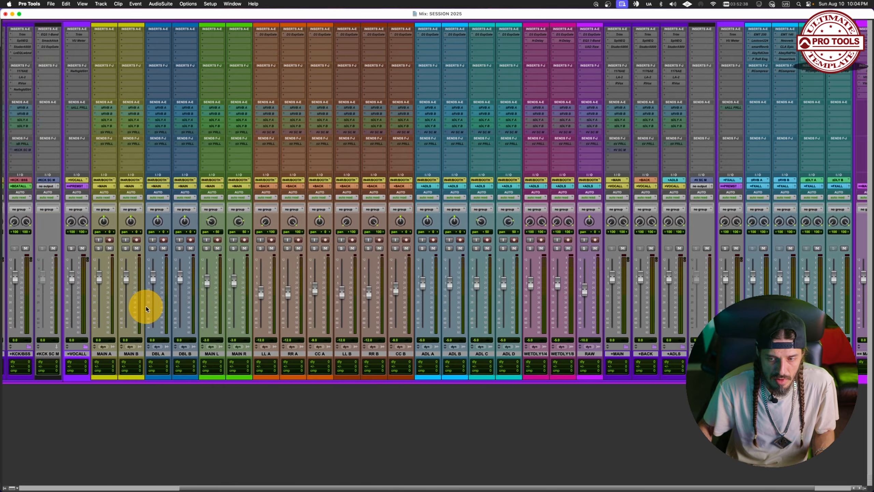
pyautogui.hscroll(5, 146, 308)
pyautogui.hscroll(-5, 553, 77)
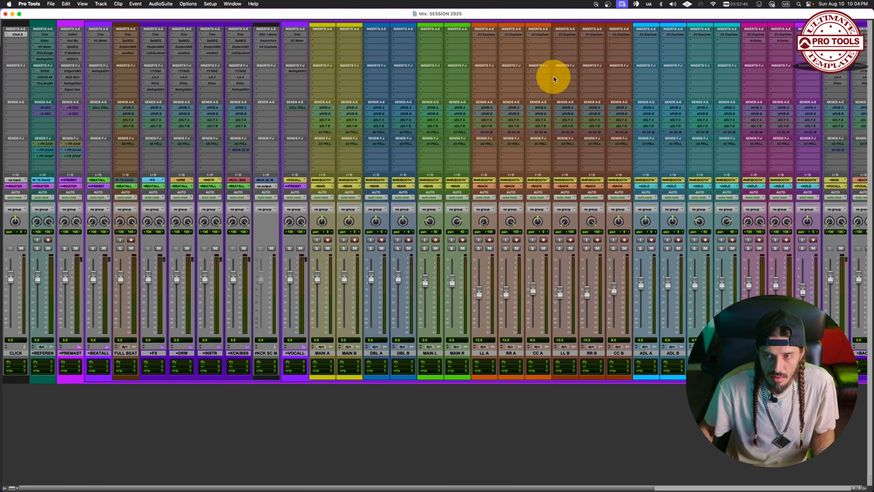
# Step: Return to the Edit window and collapse the BEATALL, VOCALL and FXALL folders and the PREMASTER folder around them
pyautogui.press('super+equal')
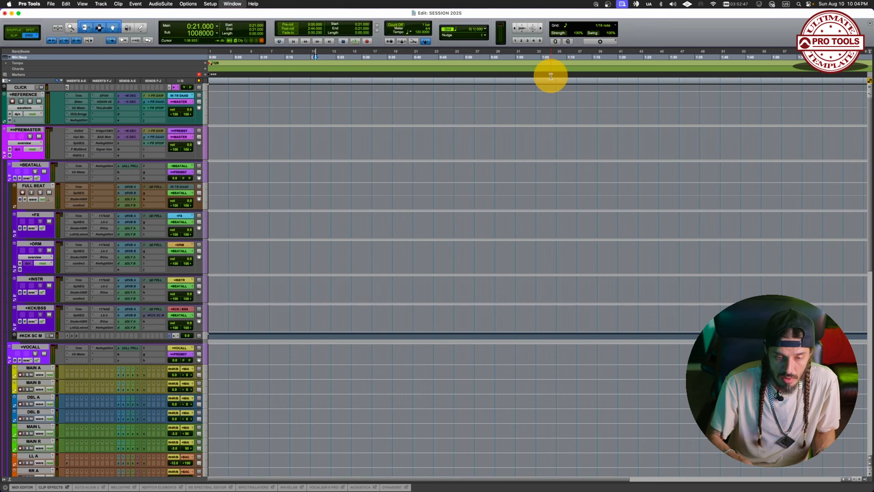
pyautogui.click(14, 185)
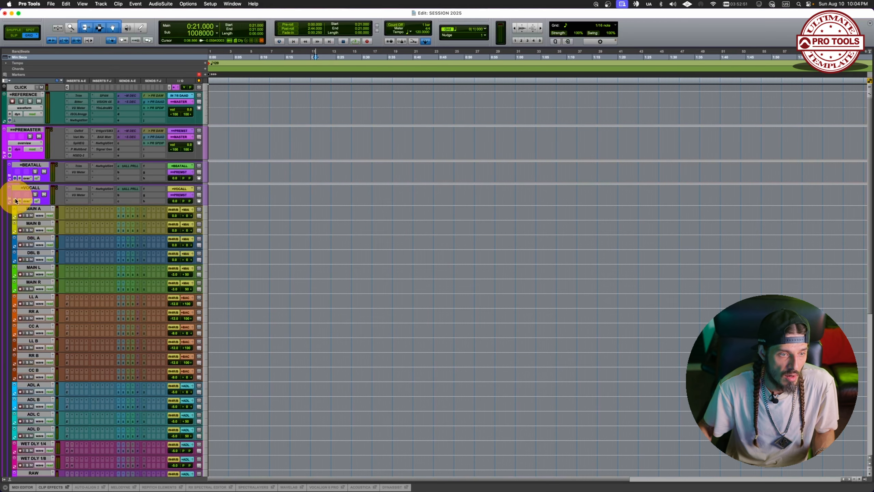
pyautogui.click(9, 201)
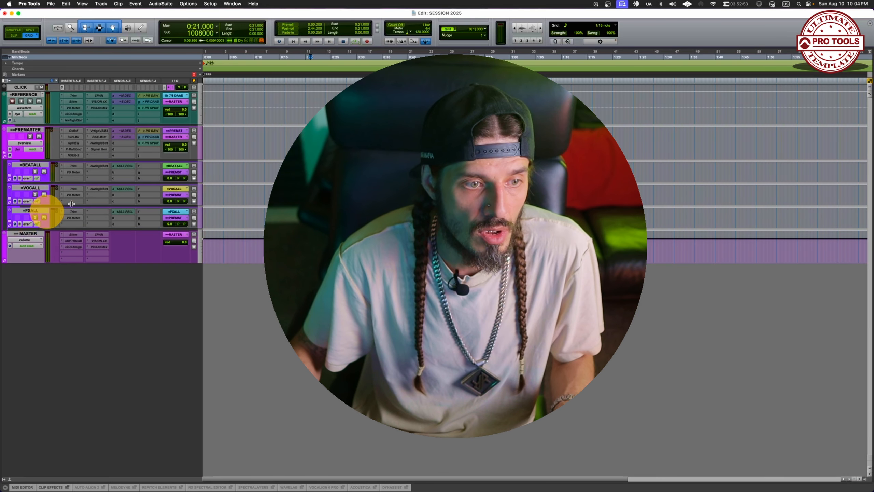
pyautogui.click(5, 154)
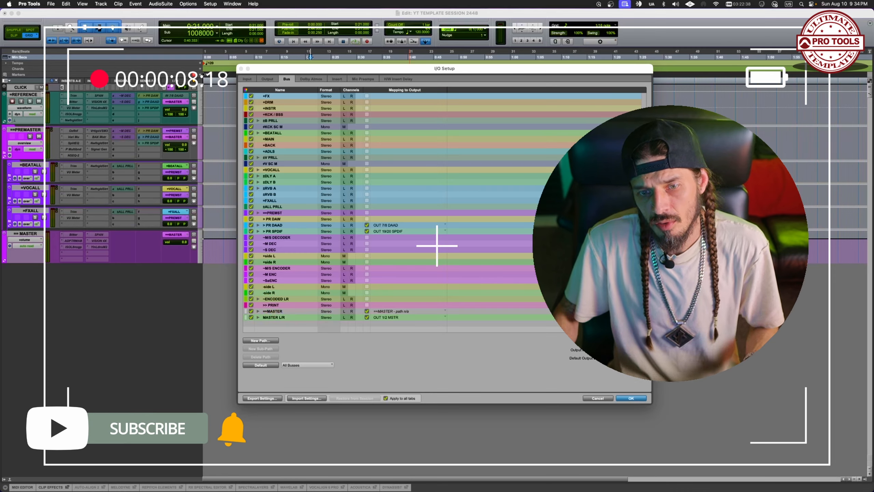
pyautogui.click(627, 397)
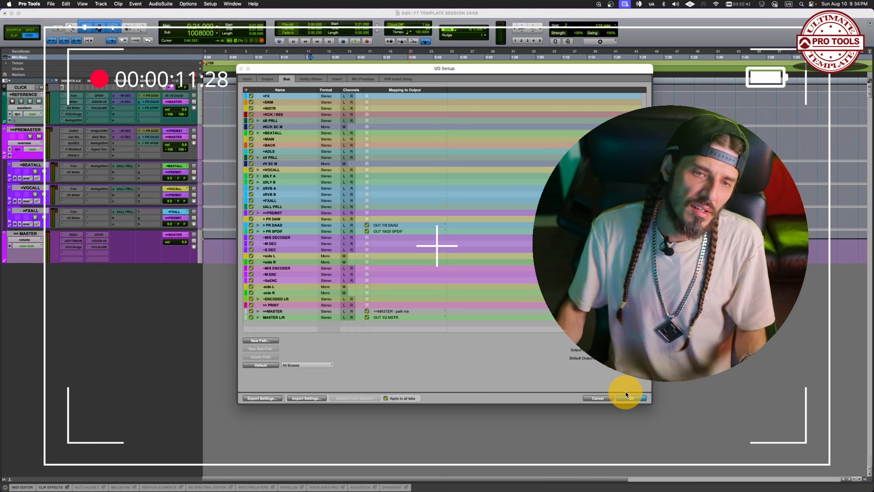